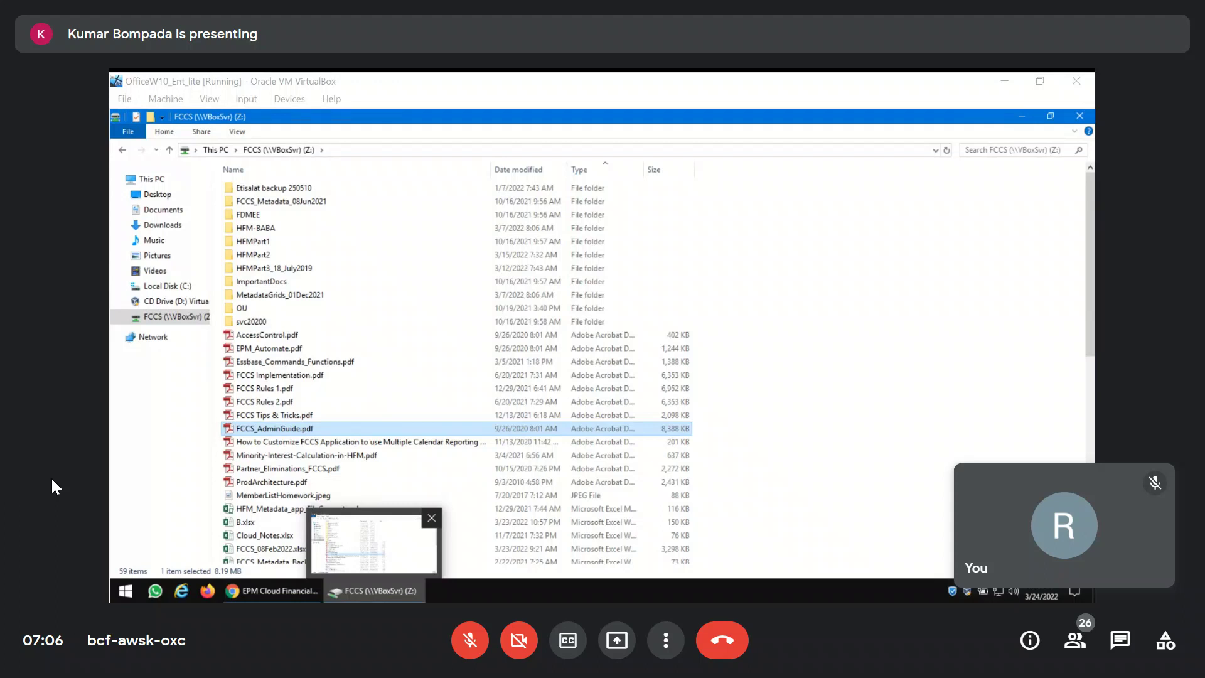
# Move from the File Explorer FCCS share to the FCCS Dimensions page with Account's 208 members.
pyautogui.click(471, 640)
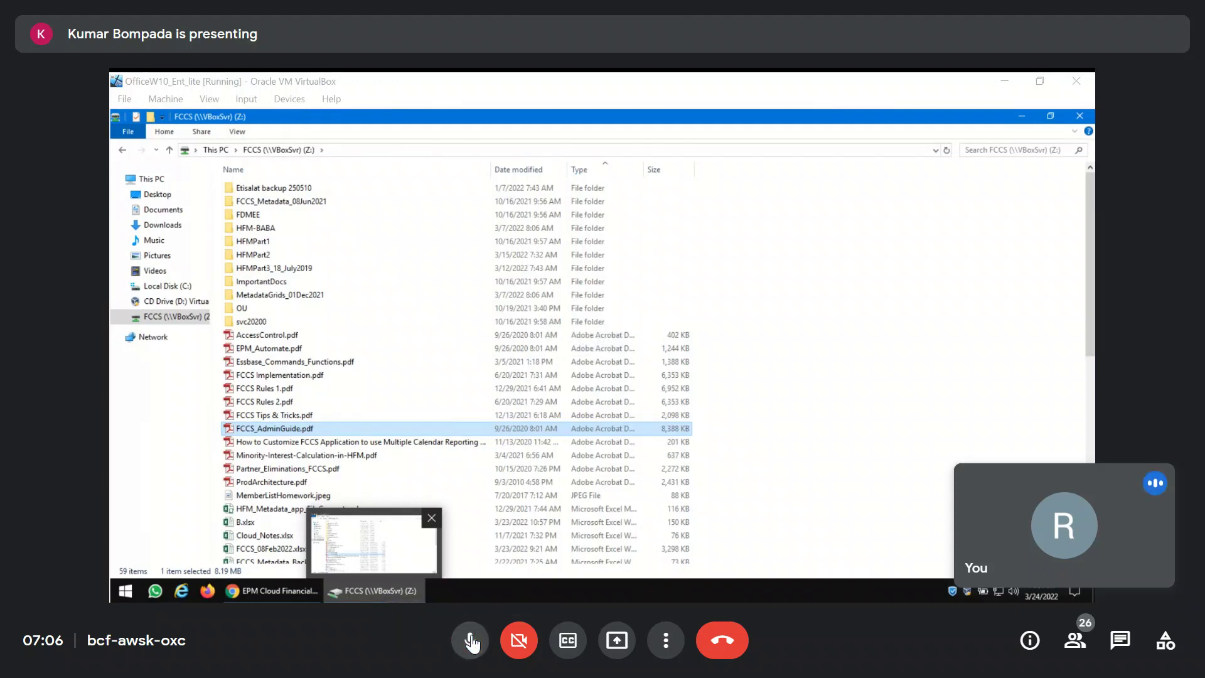
pyautogui.click(471, 640)
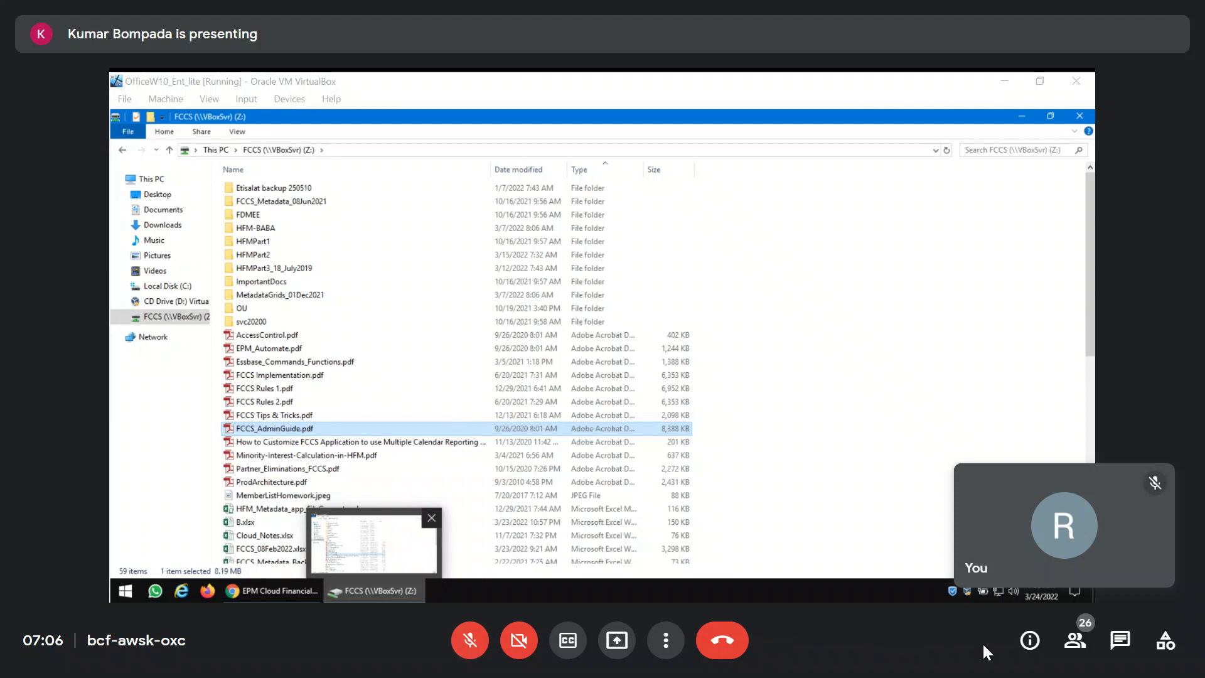
pyautogui.moveTo(1073, 497)
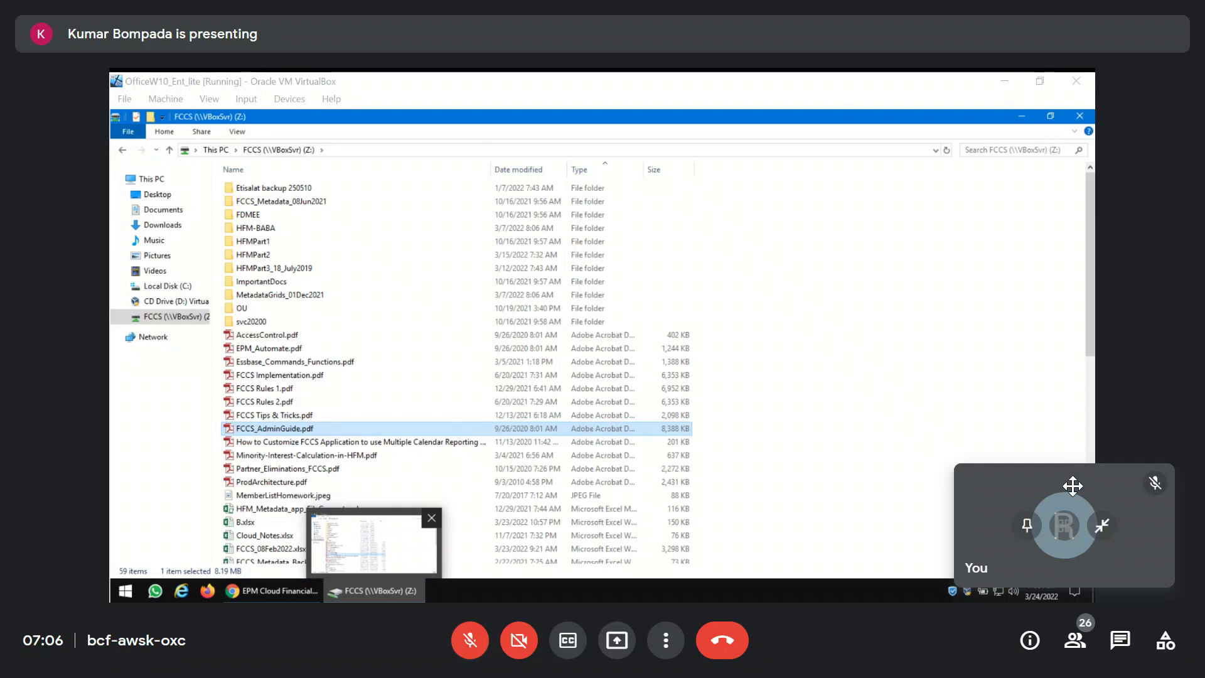
pyautogui.moveTo(1073, 485); pyautogui.dragTo(1030, 81)
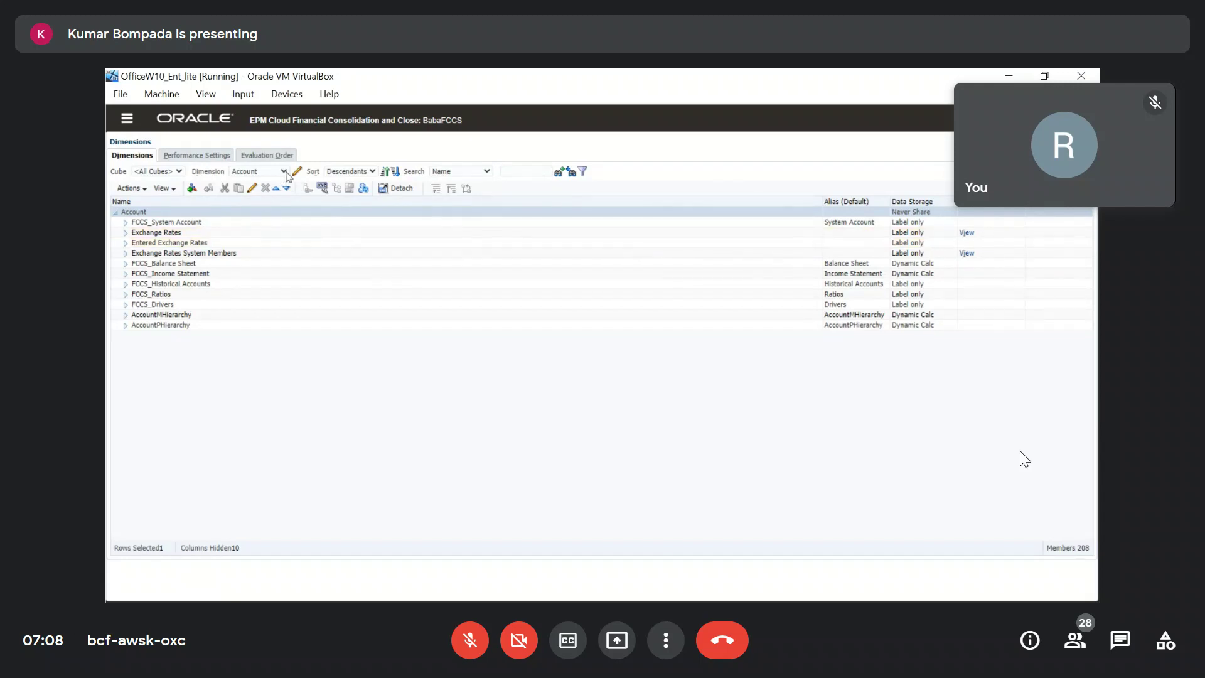
# Switch the Dimensions page to the Years dimension, listing FY22 through FY30.
pyautogui.click(285, 173)
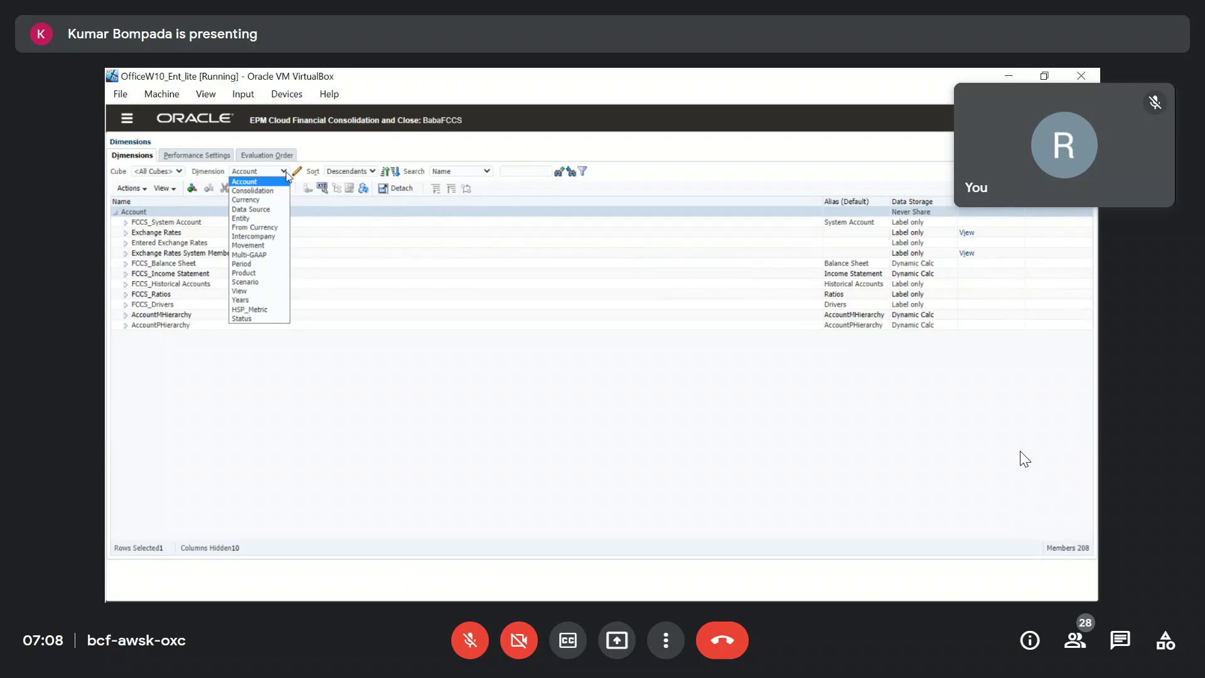
pyautogui.click(246, 300)
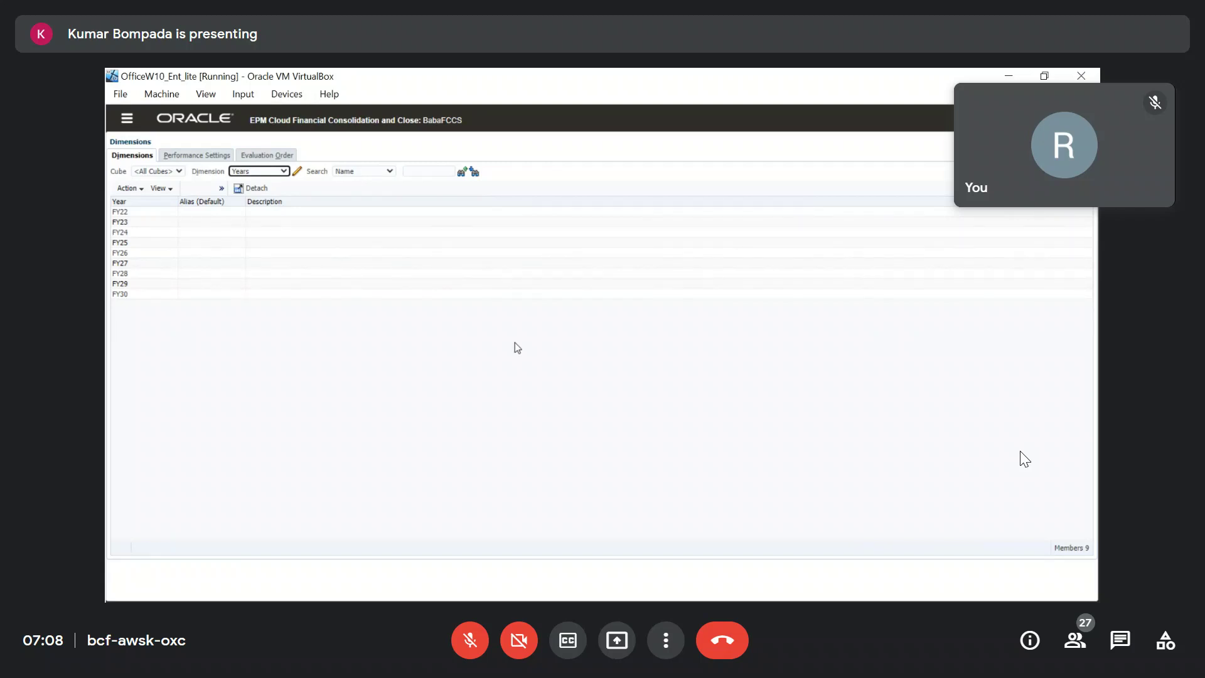
# Select FY22 and open its Edit Member page from the overflow toolbar.
pyautogui.click(221, 188)
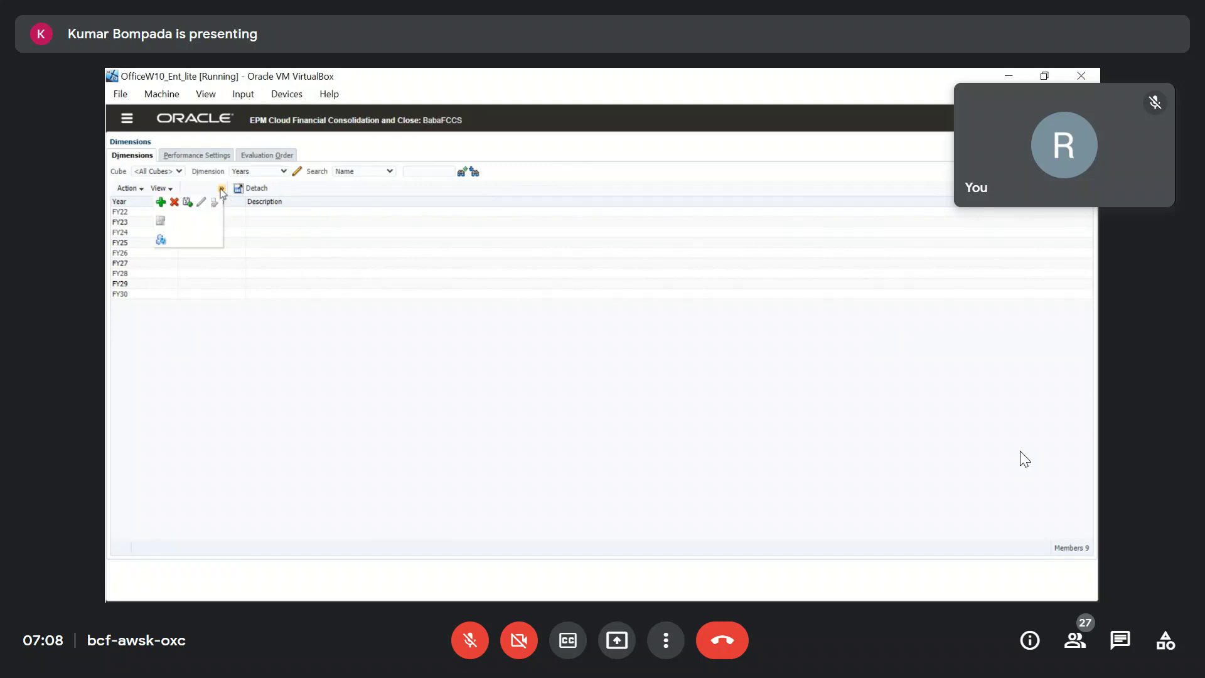
pyautogui.click(129, 214)
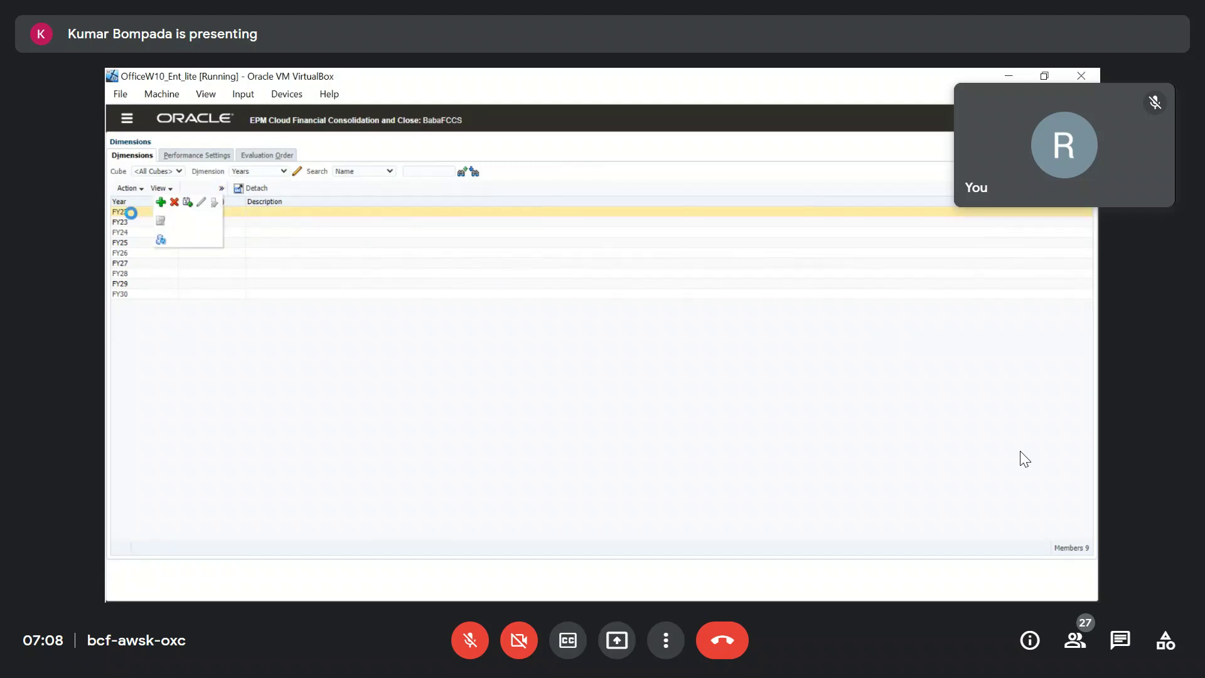
pyautogui.click(220, 188)
pyautogui.click(201, 201)
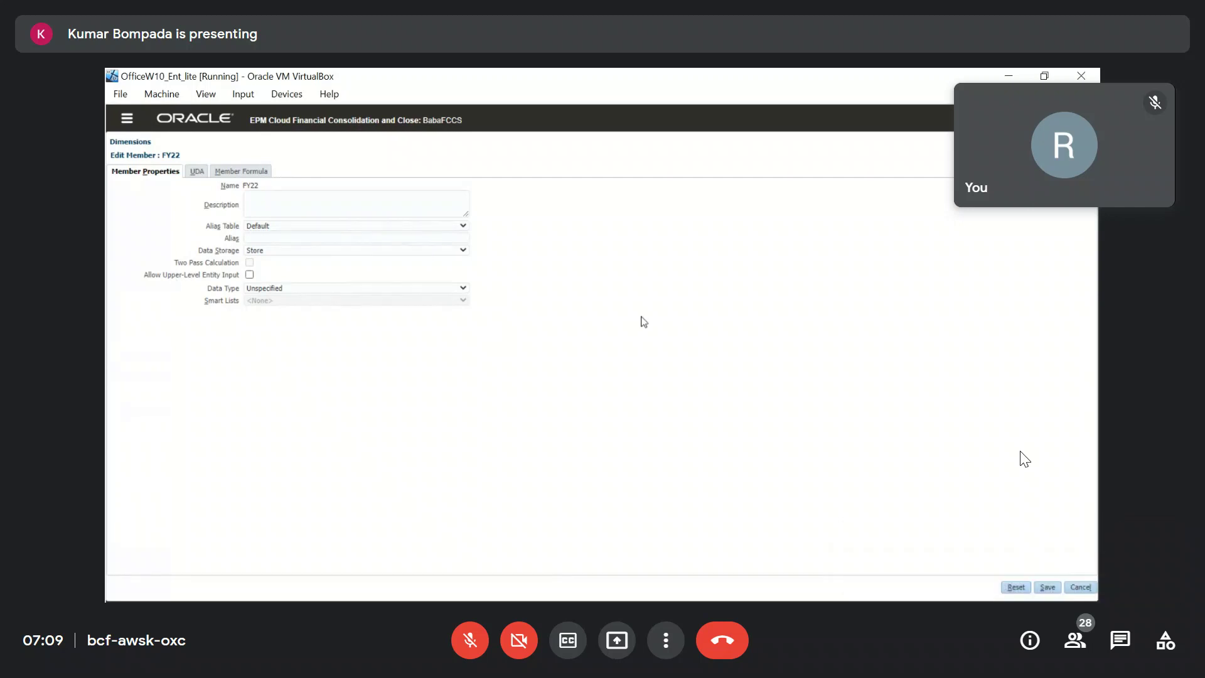
# Cancel out of FY22's Edit Member page without saving.
pyautogui.click(1081, 587)
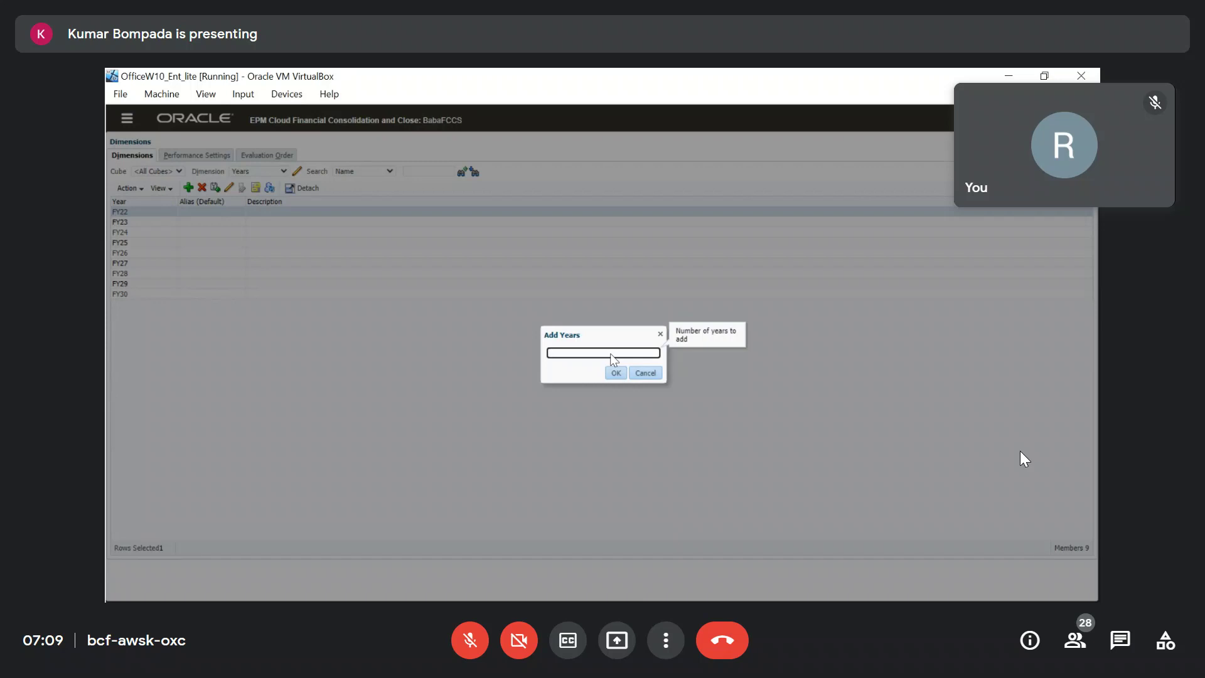
# Add 8 years before FY22, extending the Years list to FY14–FY30.
pyautogui.write('8')
pyautogui.click(616, 373)
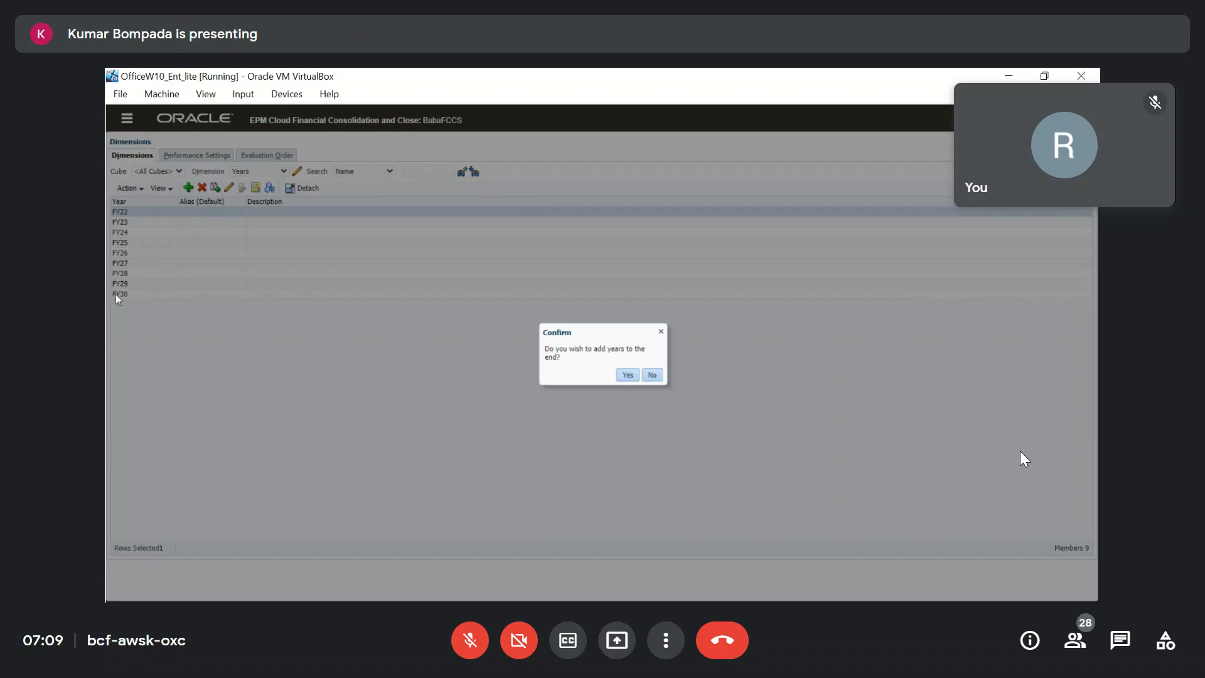
pyautogui.click(658, 378)
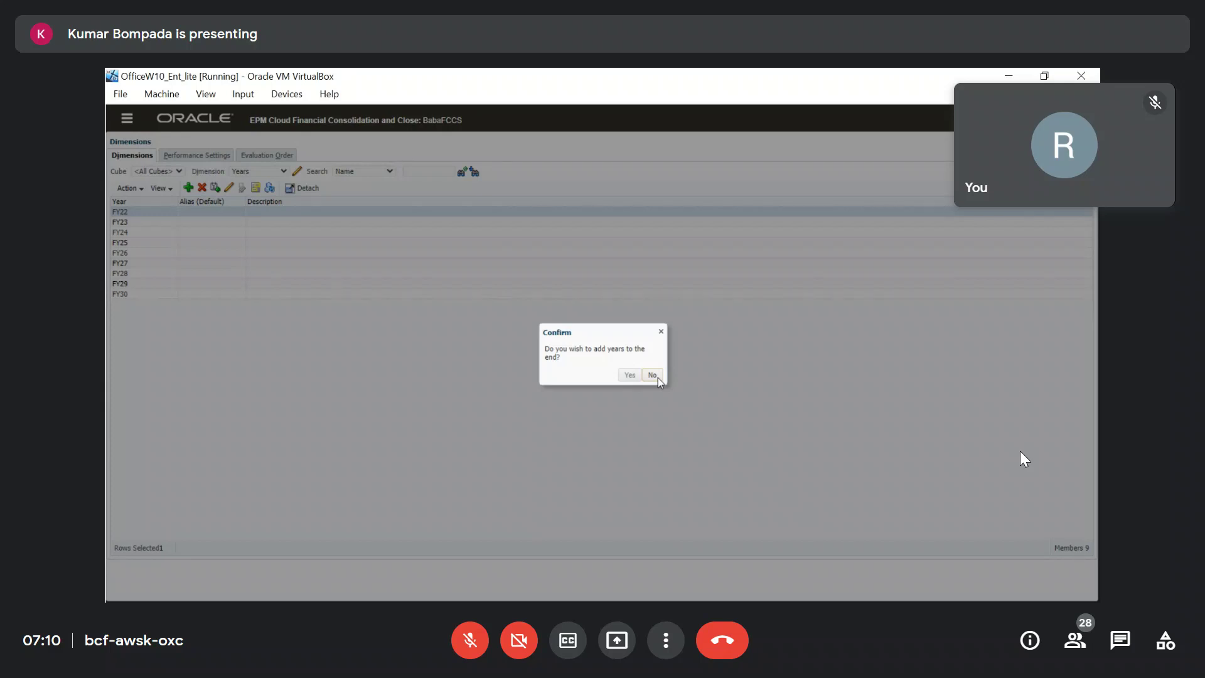
pyautogui.click(658, 377)
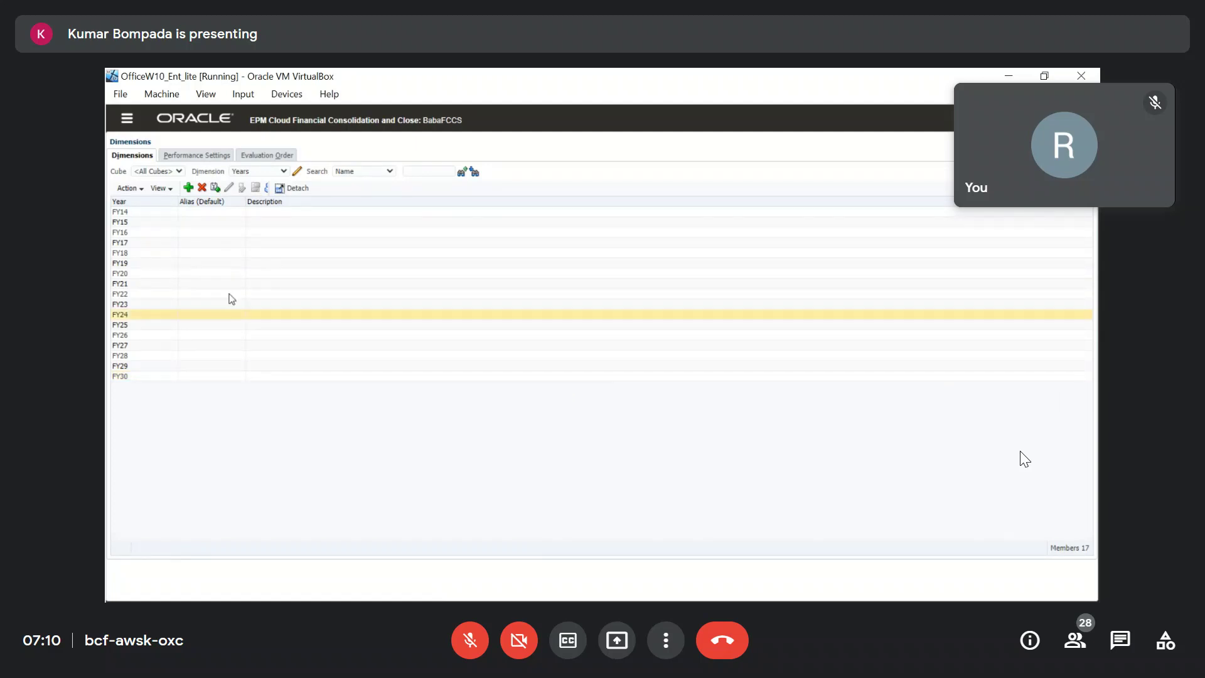
# Select FY14 and start removing years from the Years dimension.
pyautogui.click(143, 377)
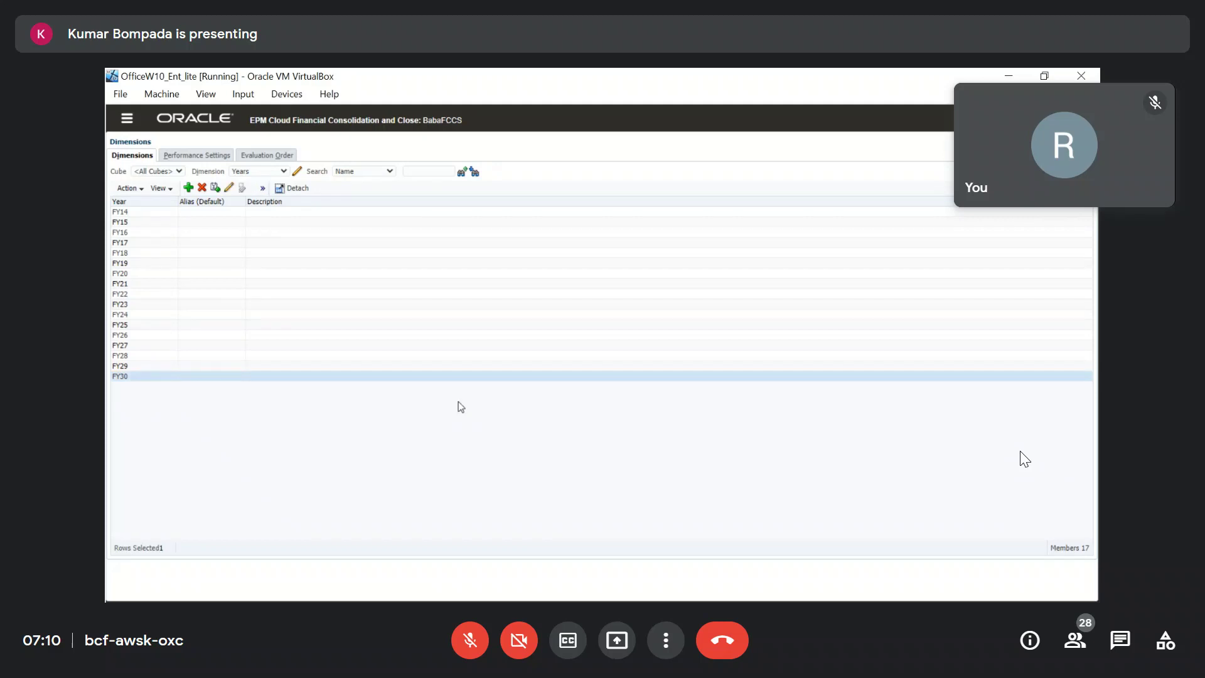
pyautogui.click(148, 213)
pyautogui.click(202, 187)
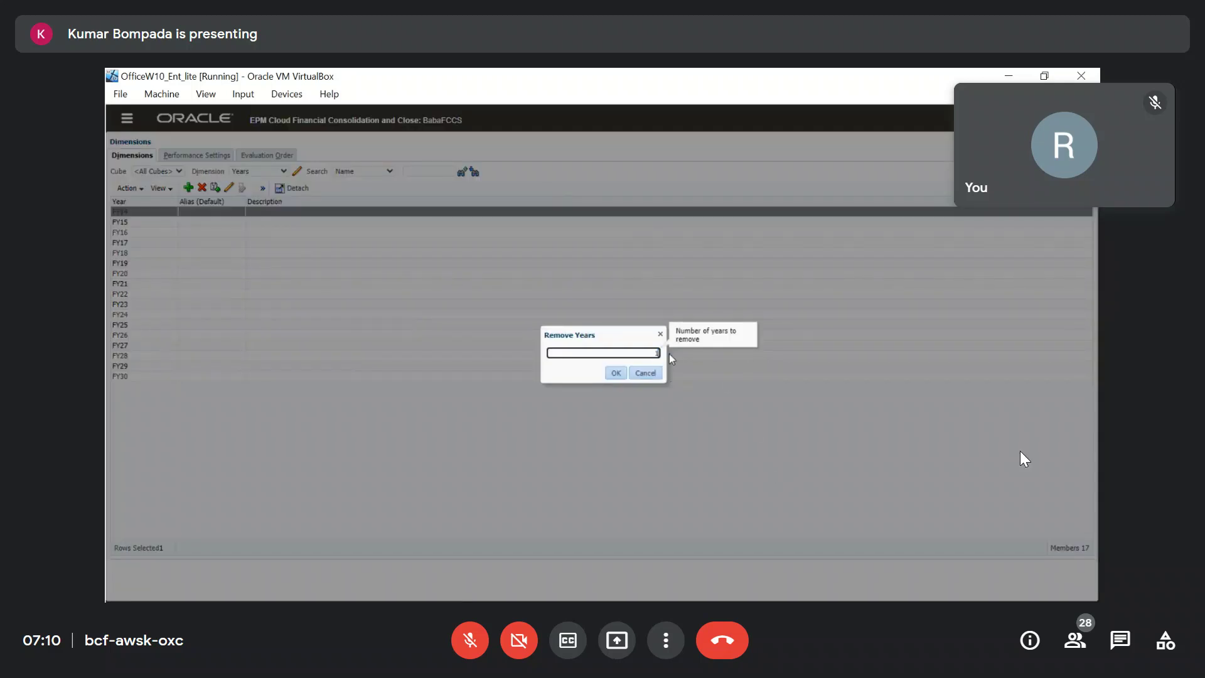
# Remove FY14 from the start and add 2 years after FY30, giving FY15–FY32.
pyautogui.click(613, 374)
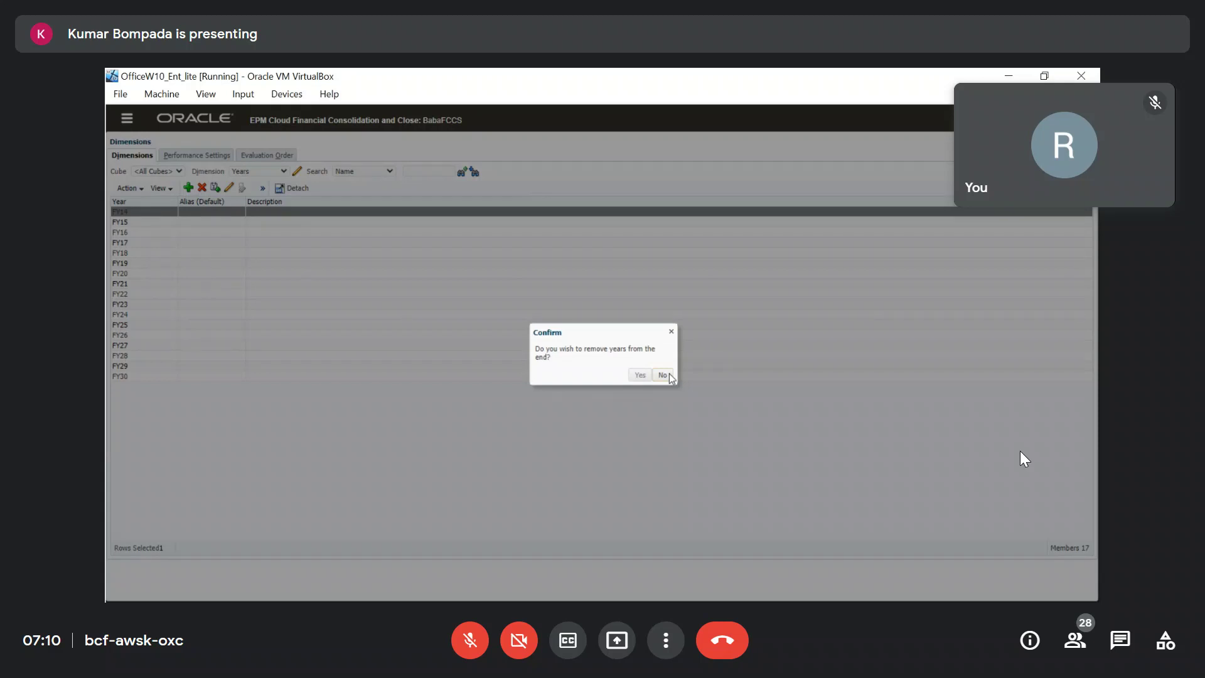
pyautogui.click(669, 375)
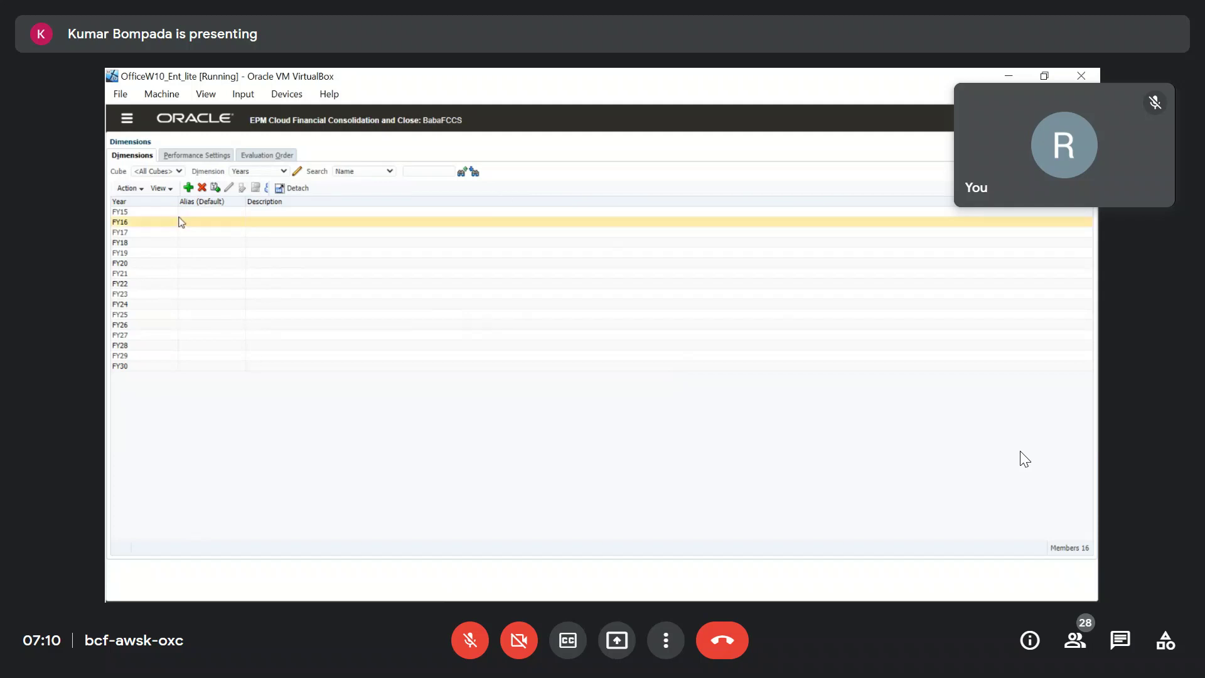
pyautogui.click(186, 188)
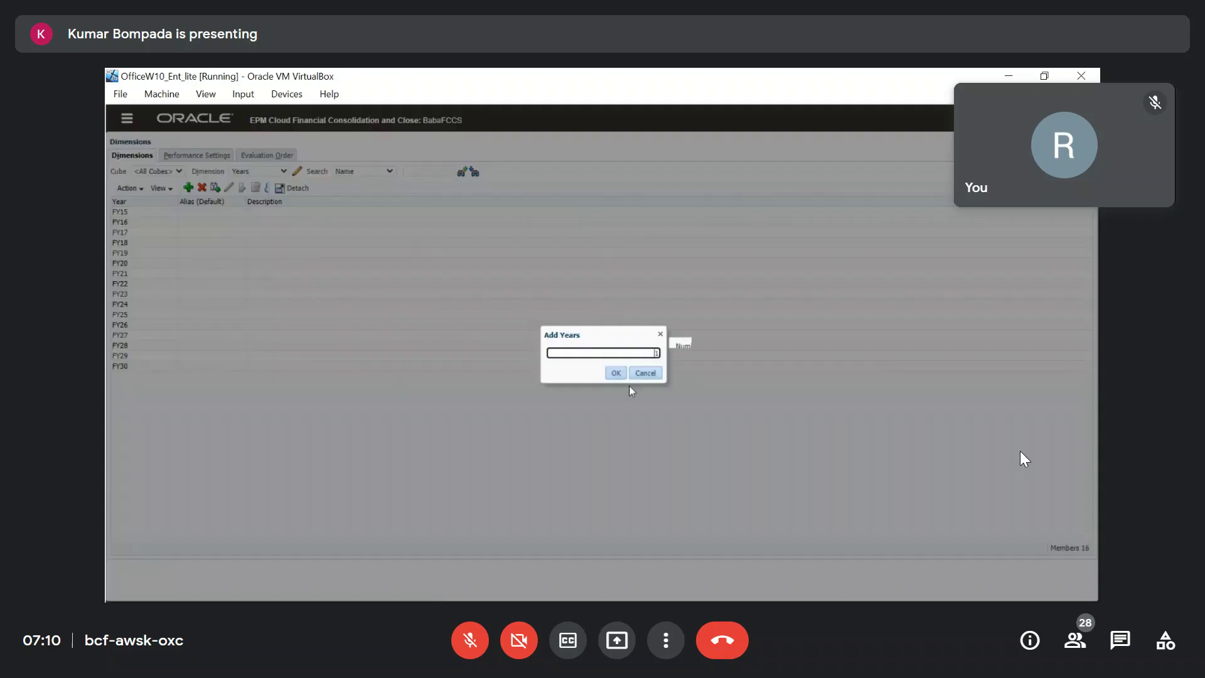
pyautogui.write('2')
pyautogui.click(616, 373)
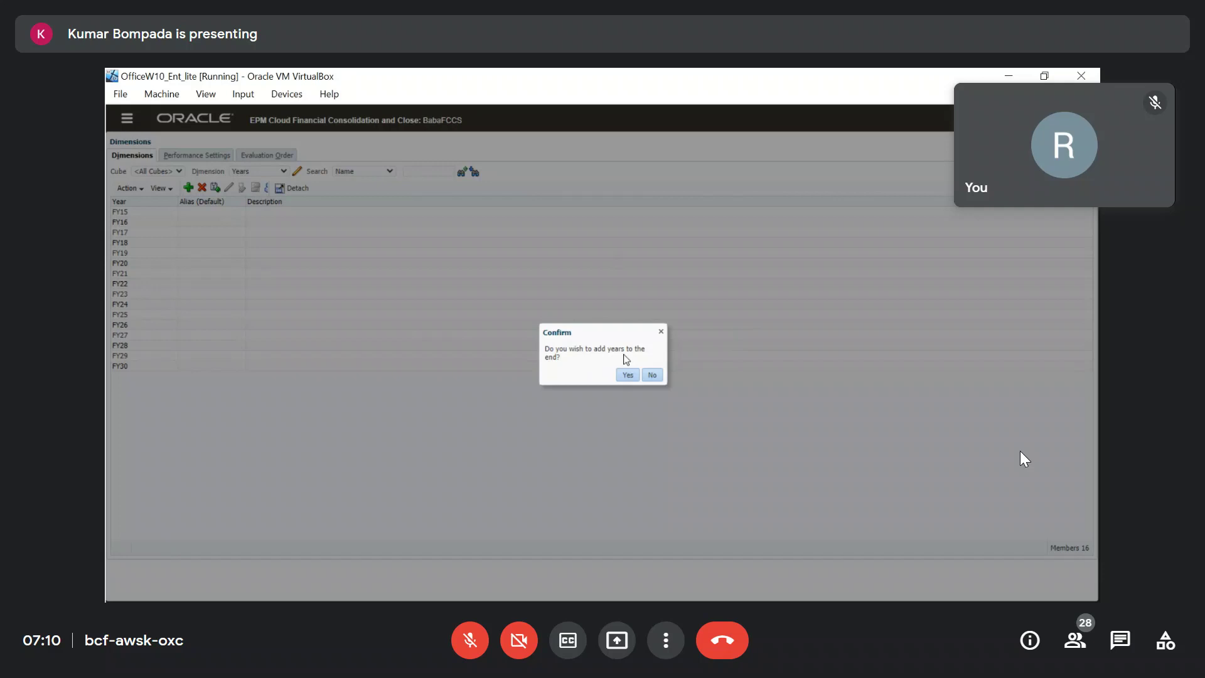
pyautogui.click(627, 377)
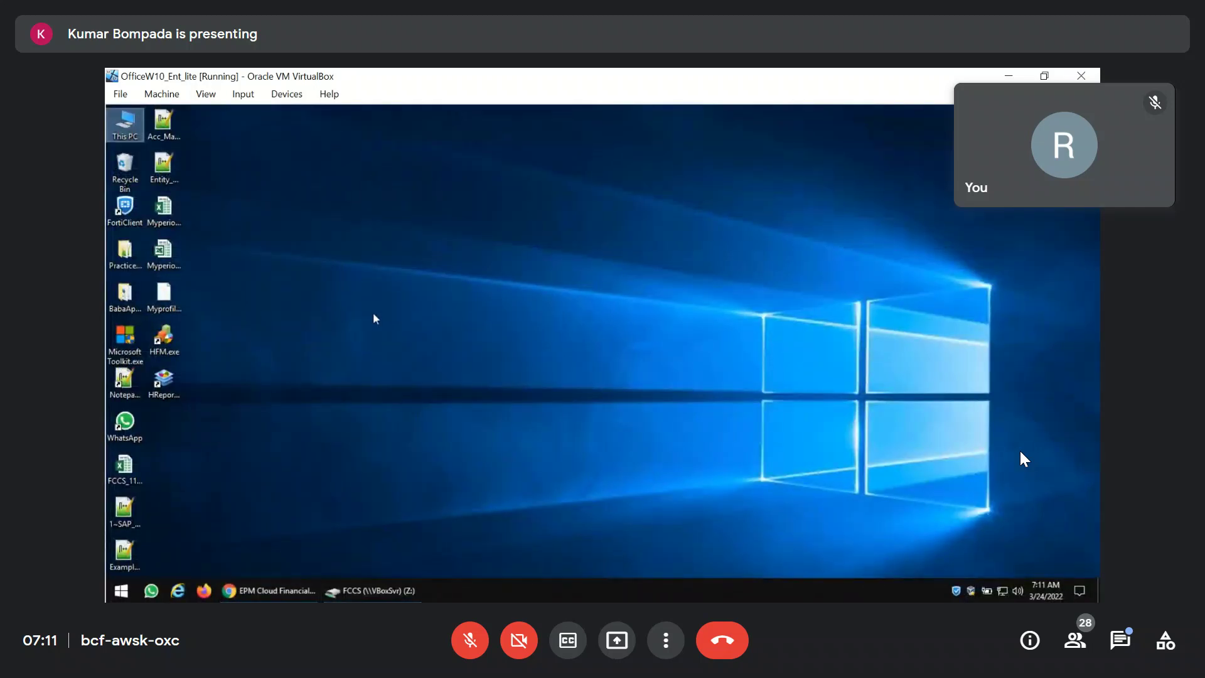
# Launch Excel via the Run prompt and open a maximized blank workbook.
pyautogui.press('super+r')
pyautogui.write('excel')
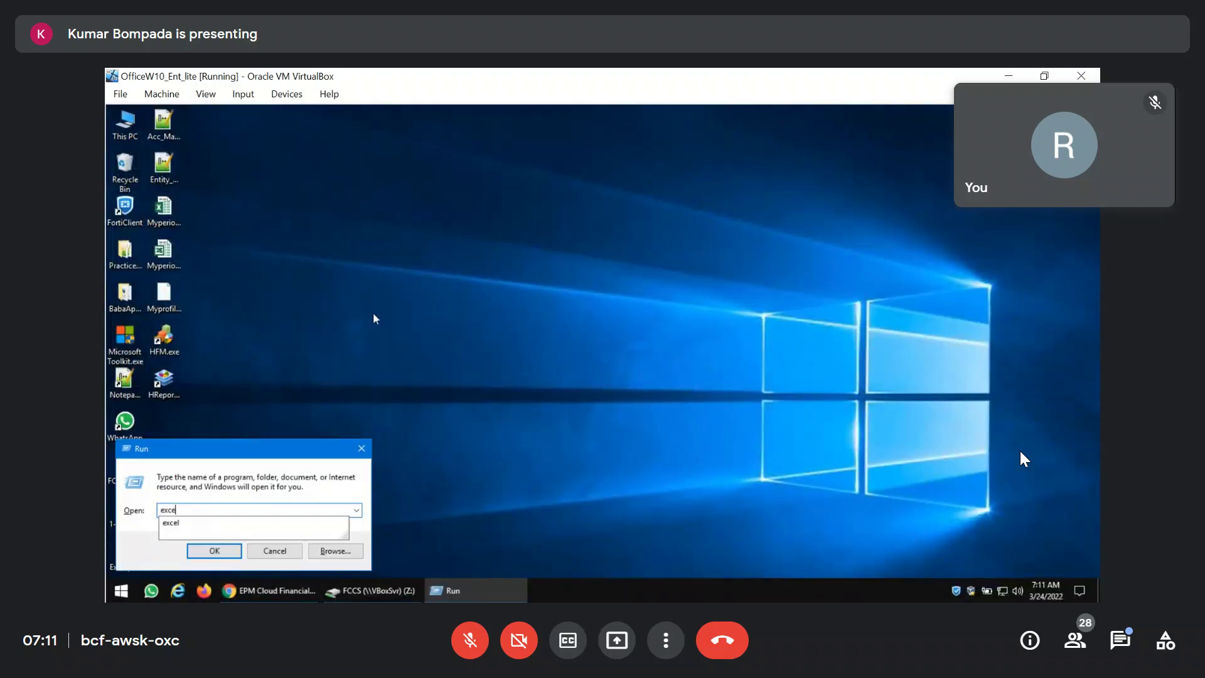
pyautogui.press('Return')
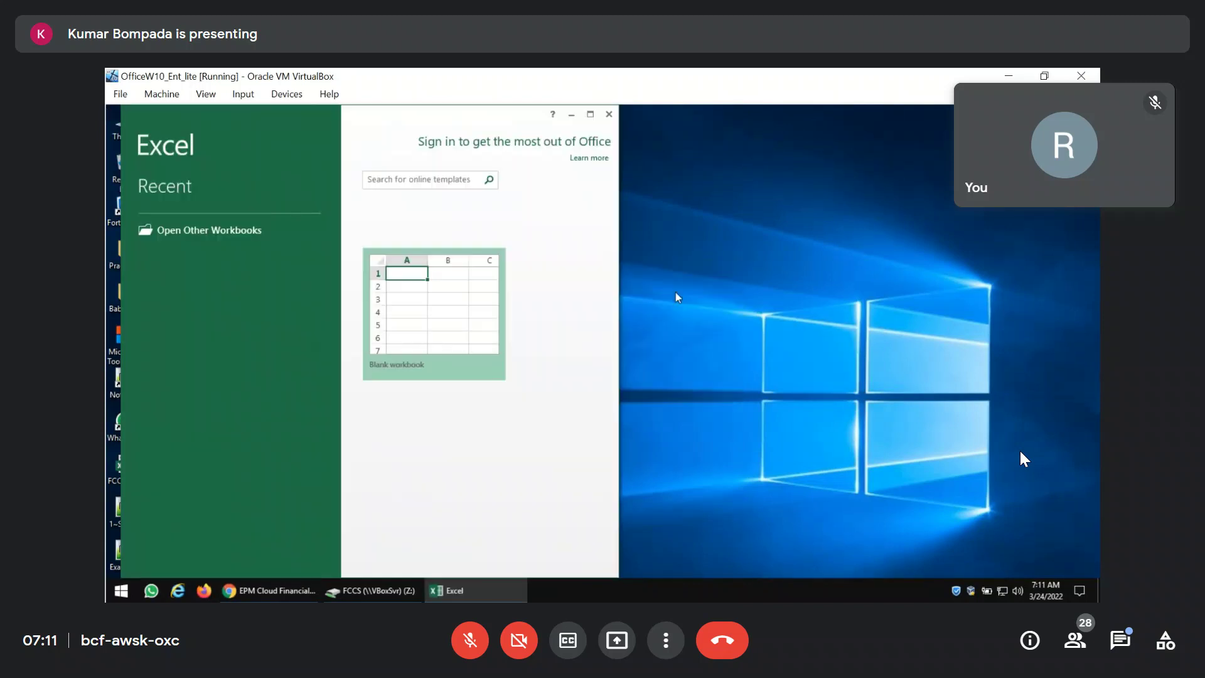
pyautogui.click(442, 396)
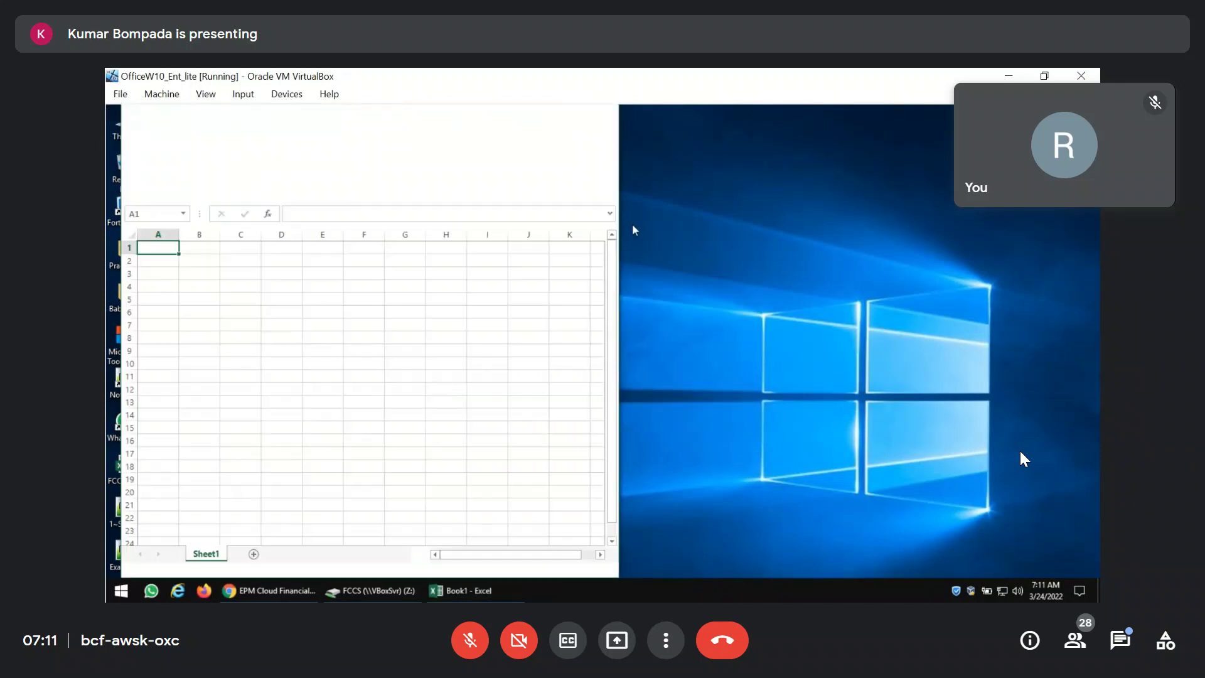
pyautogui.click(590, 114)
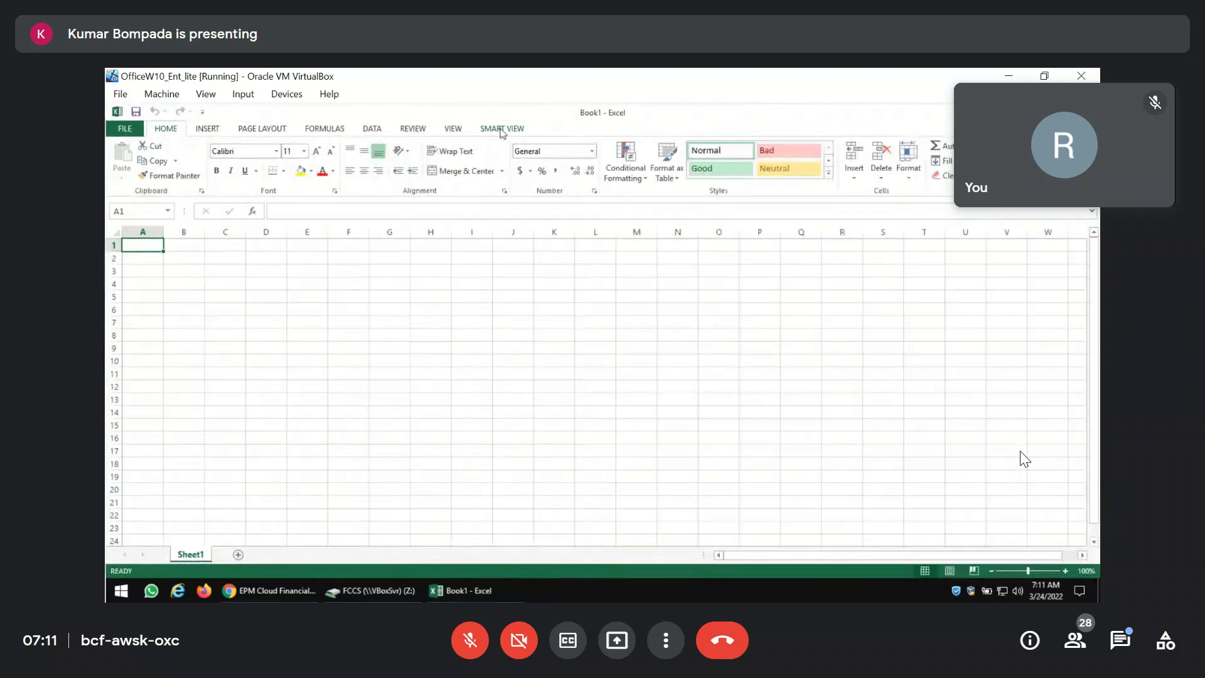
# In the Smart View panel, connect privately to the Planning server and enter the username.
pyautogui.click(121, 157)
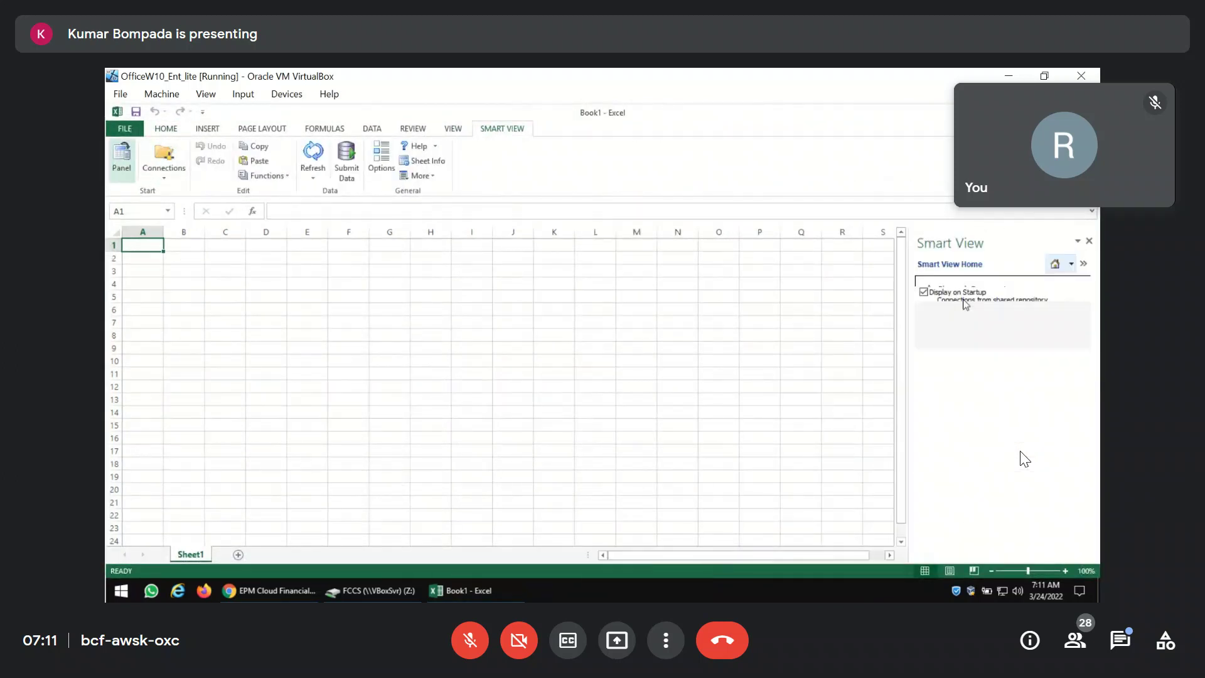
pyautogui.click(960, 325)
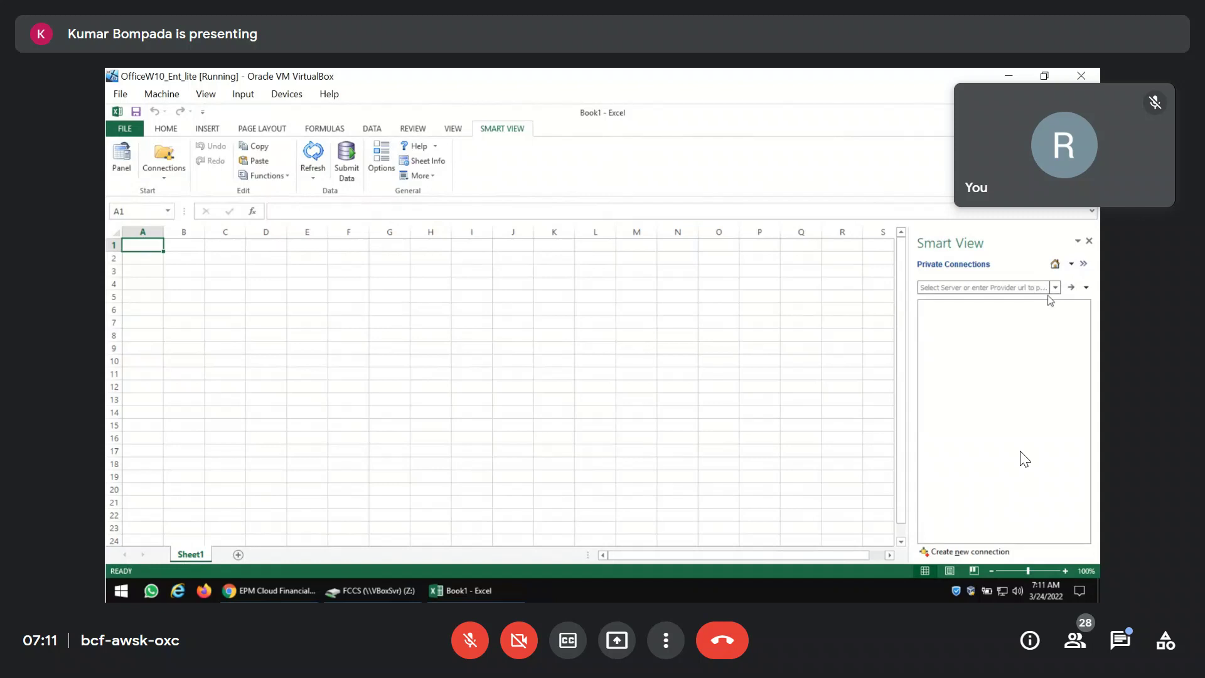
pyautogui.click(1054, 287)
pyautogui.click(890, 333)
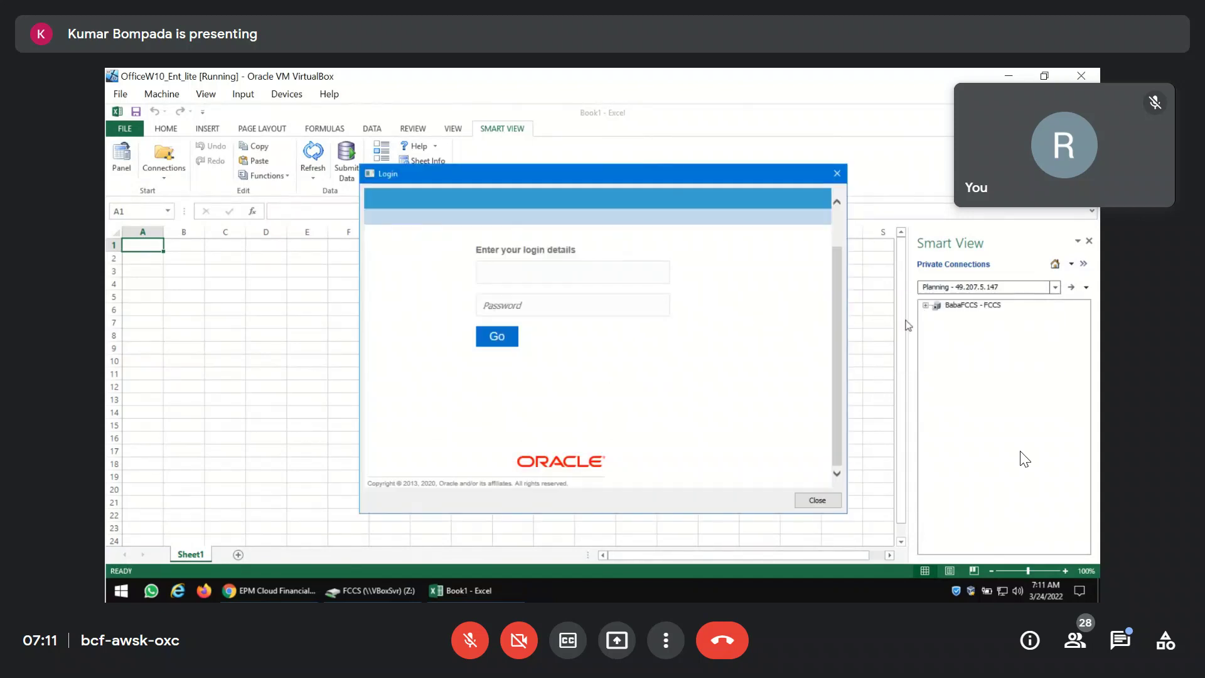
pyautogui.press('Tab')
# Log in with the account password and start ad hoc analysis on the Consol plan type.
pyautogui.write('•••••••••')
pyautogui.press('Return')
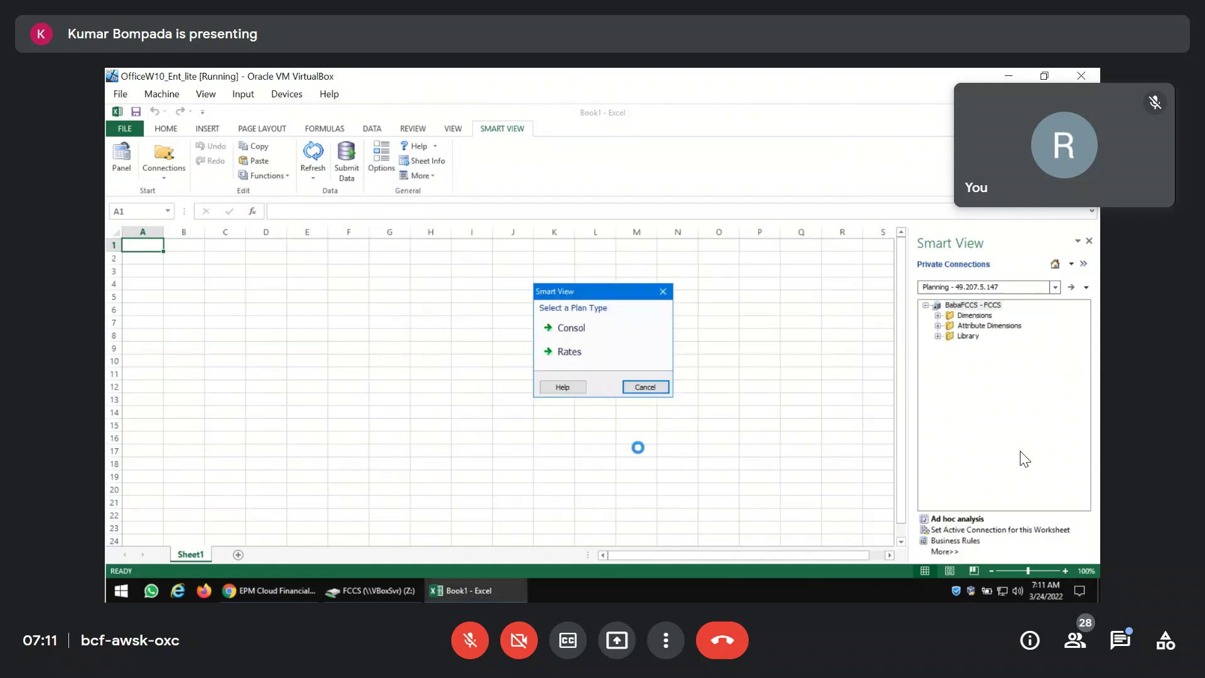
pyautogui.doubleClick(588, 325)
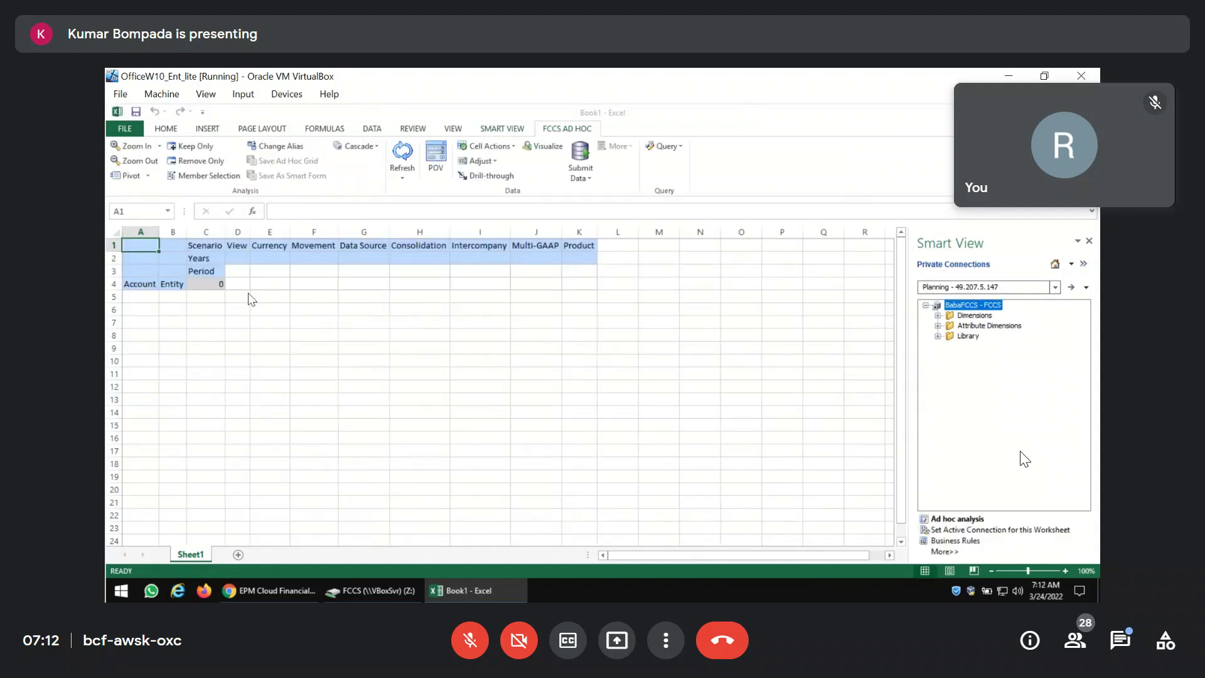
# Set the grid's year to FY14, entity to India and account to Cash.
pyautogui.click(217, 261)
pyautogui.write('FY14')
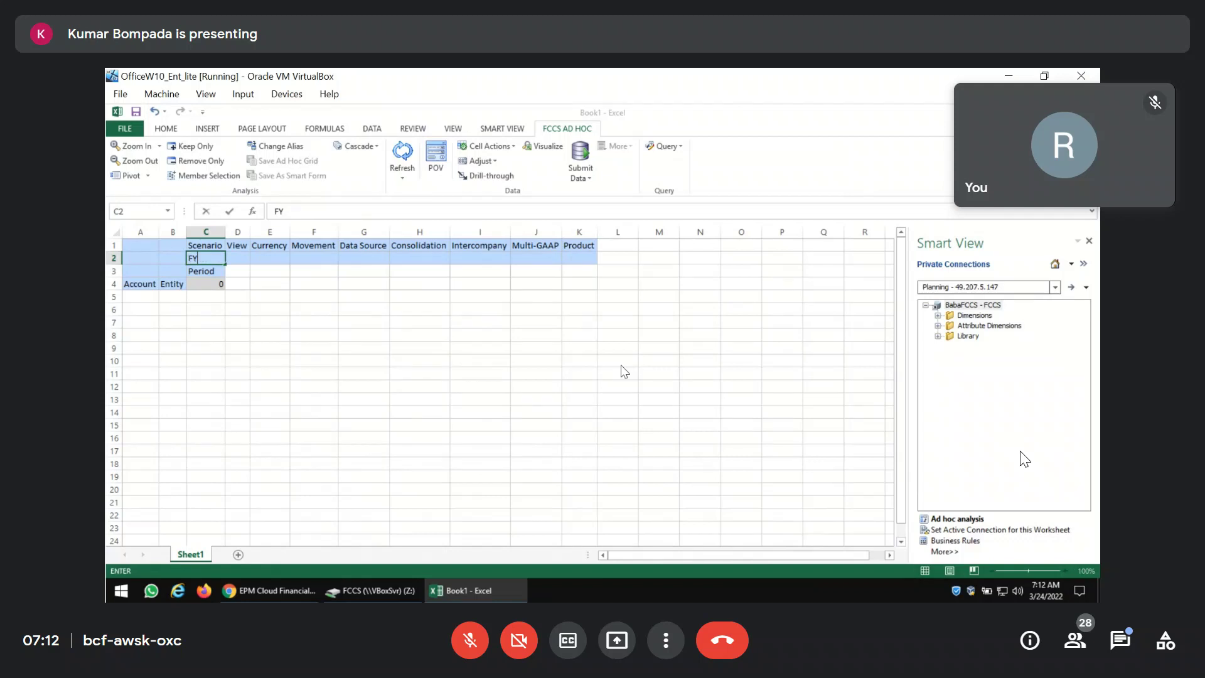
pyautogui.press('Return')
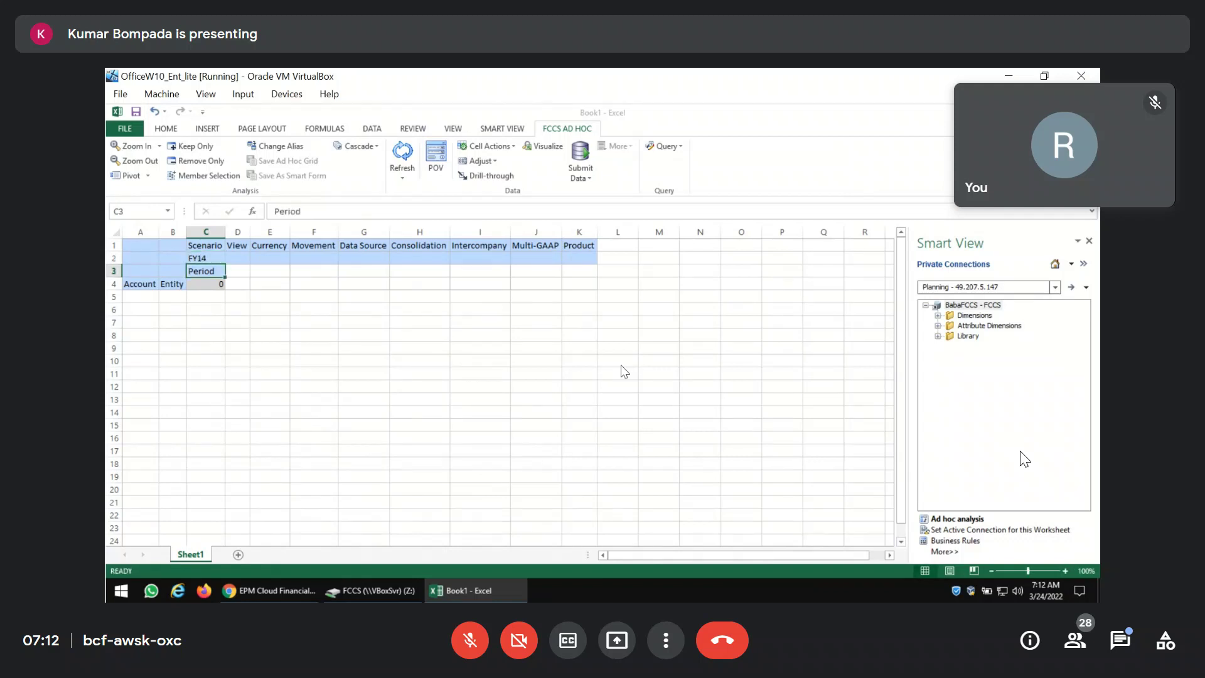
pyautogui.press('Down')
pyautogui.press('Left')
pyautogui.write('India')
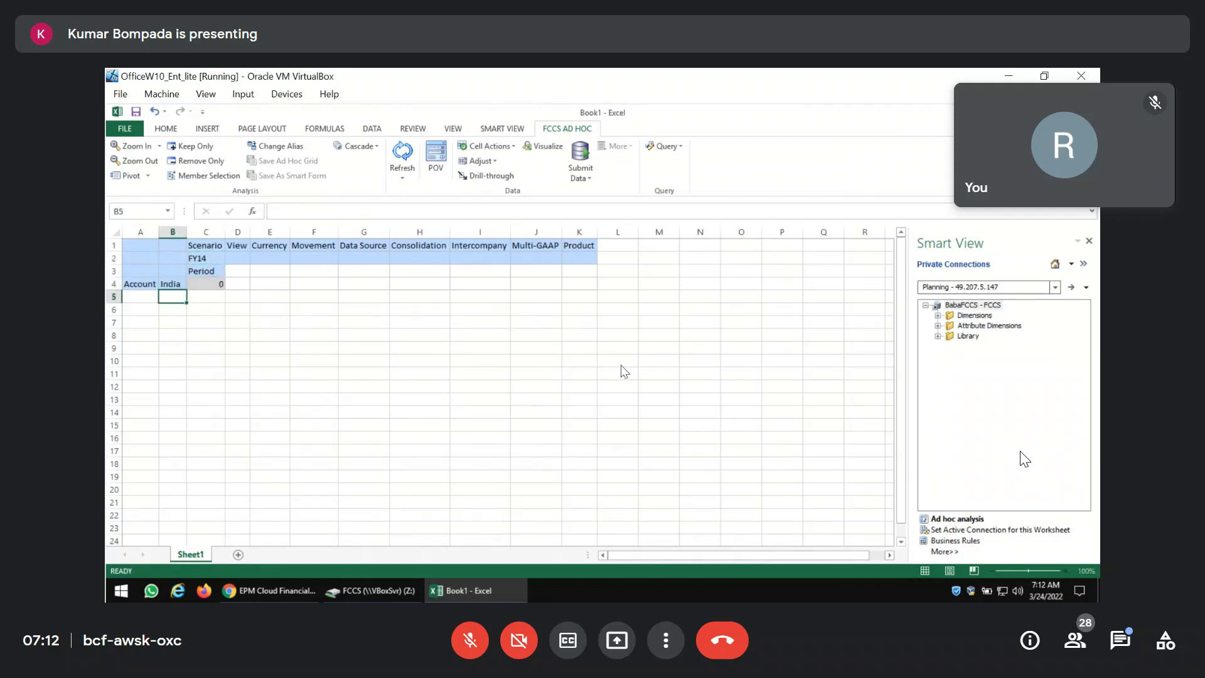
pyautogui.press('Left')
pyautogui.write('Cash')
pyautogui.press('Return')
# Change the Scenario header in C1 to Actual.
pyautogui.press('Up')
pyautogui.press('Up')
pyautogui.press('Up')
pyautogui.press('Right')
pyautogui.press('Up')
pyautogui.press('Right')
pyautogui.write('Actual')
pyautogui.press('Return')
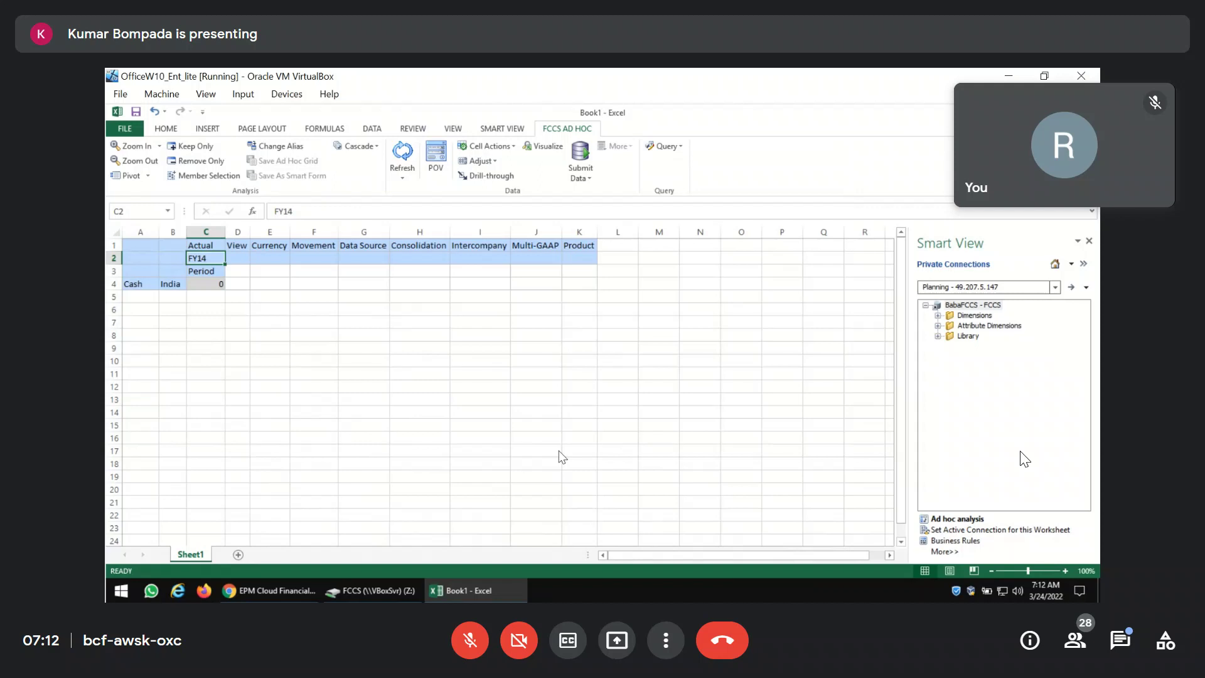
# Set the View header to Periodic and the Currency header to Entity Currency.
pyautogui.moveTo(460, 588)
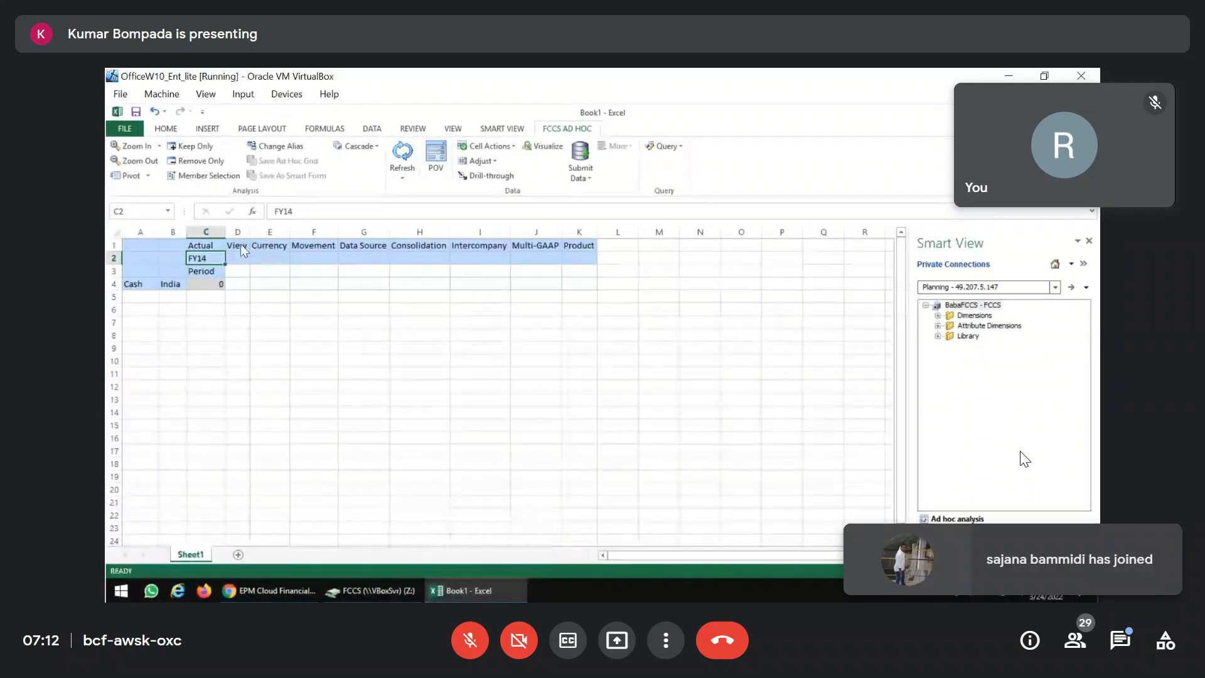
pyautogui.click(240, 248)
pyautogui.write('Periodi')
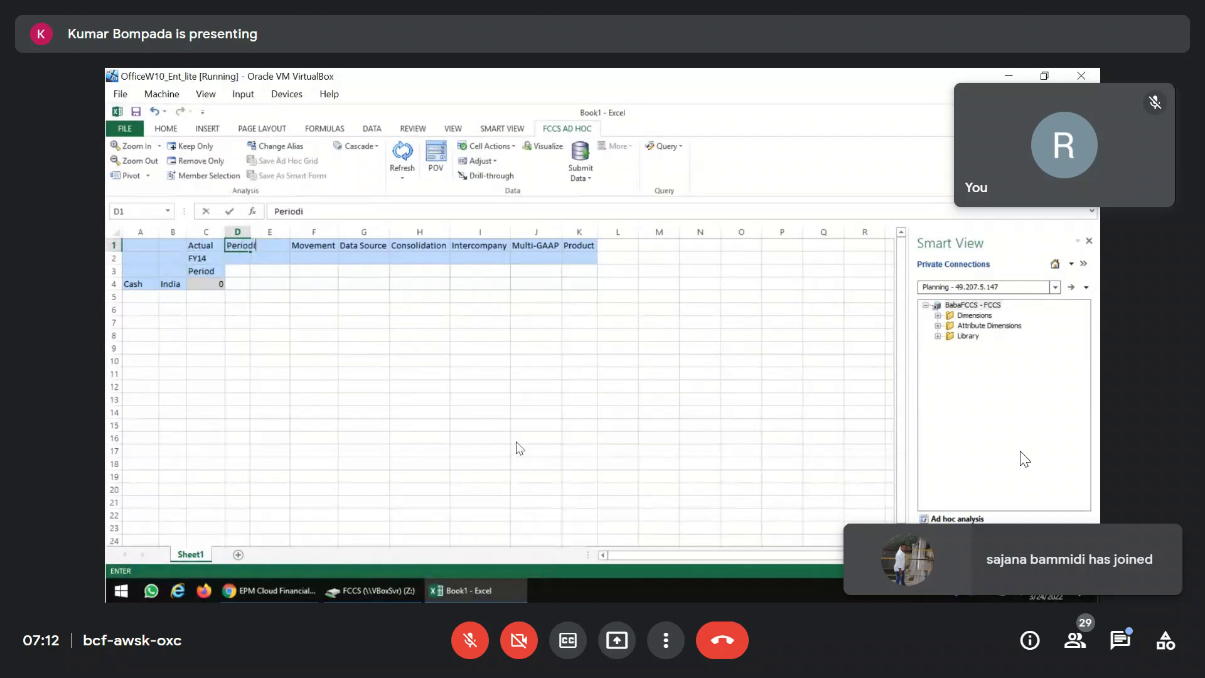
pyautogui.press('Tab')
pyautogui.press('F2')
pyautogui.press('Home')
pyautogui.write('Entity')
pyautogui.press('Return')
# Set Movement to Changes in Cash, Data Source to Data Input, Consolidation to Entity Input.
pyautogui.press('Right')
pyautogui.write('c')
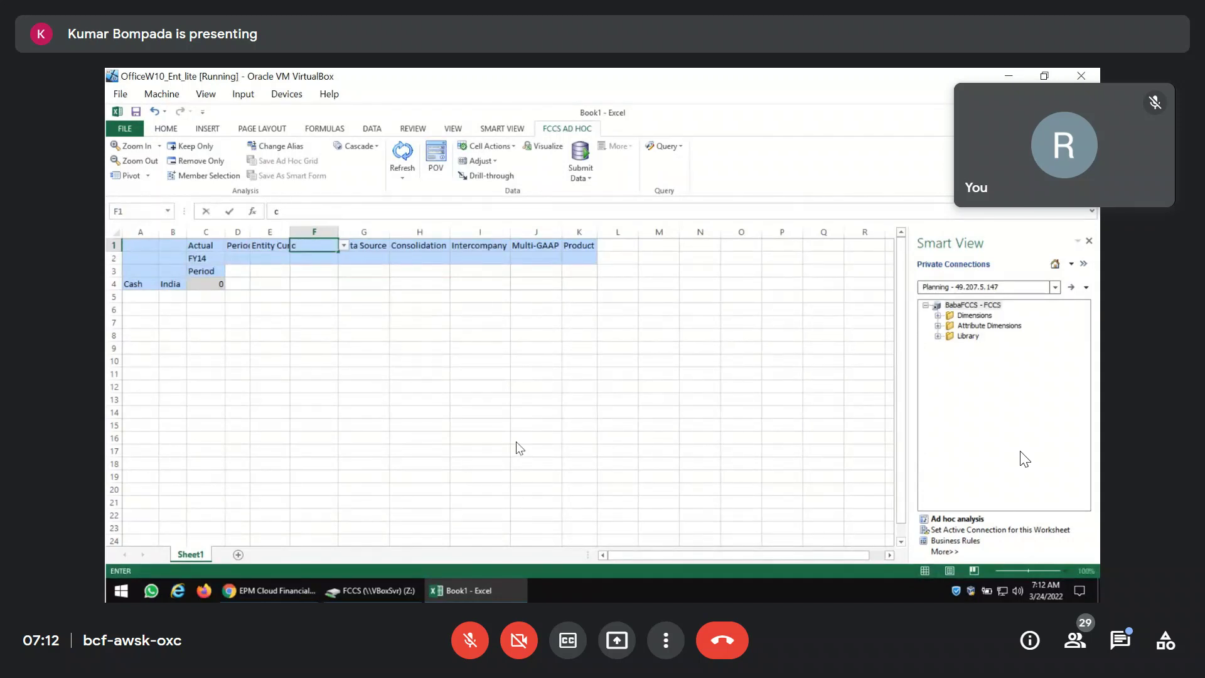
pyautogui.write('hnnges in cash')
pyautogui.press('Return')
pyautogui.press('Up')
pyautogui.press('Right')
pyautogui.write('Data Input')
pyautogui.press('Return')
pyautogui.press('Up')
pyautogui.press('Right')
pyautogui.write('Entity')
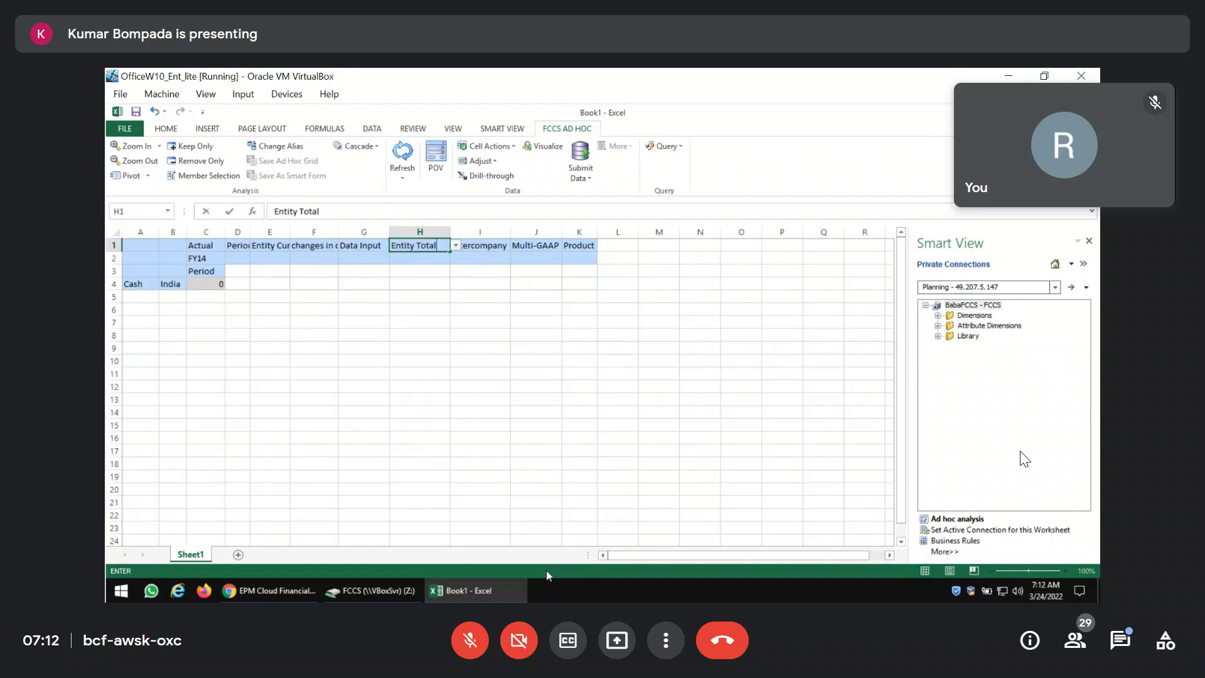
pyautogui.write(' Input')
pyautogui.press('Return')
# Change the Intercompany header in I1 to No Intercompany.
pyautogui.press('Up')
pyautogui.press('Right')
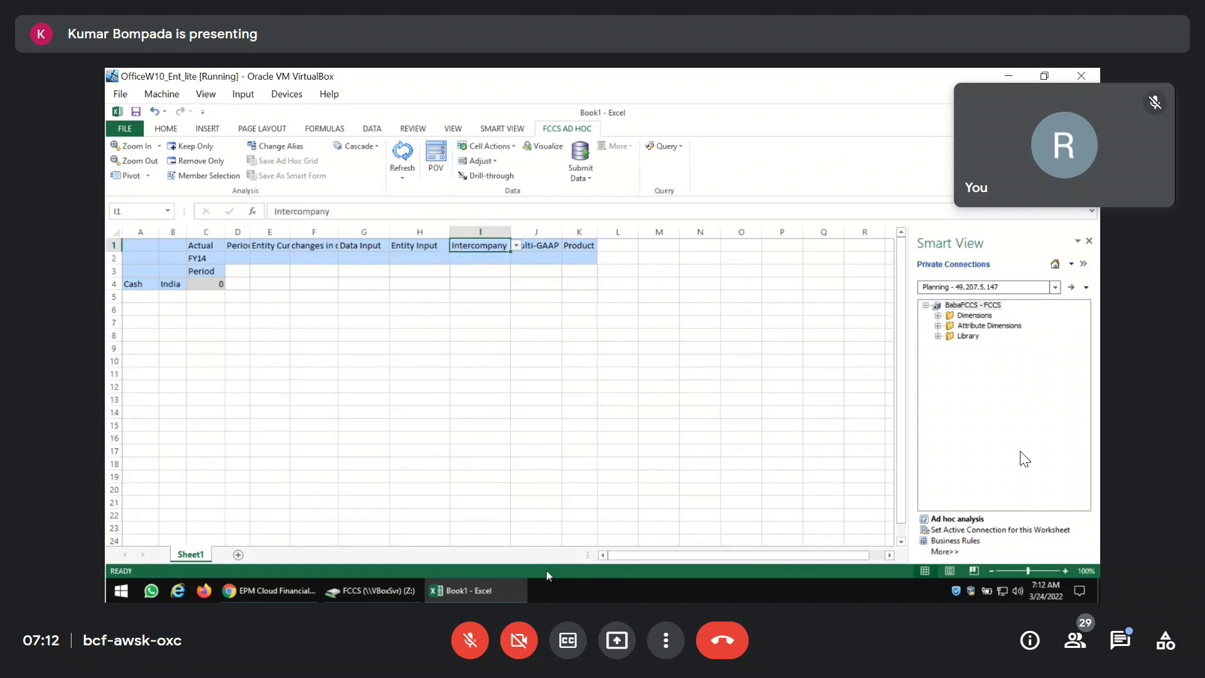
pyautogui.press('F2')
pyautogui.press('Home')
pyautogui.write('No')
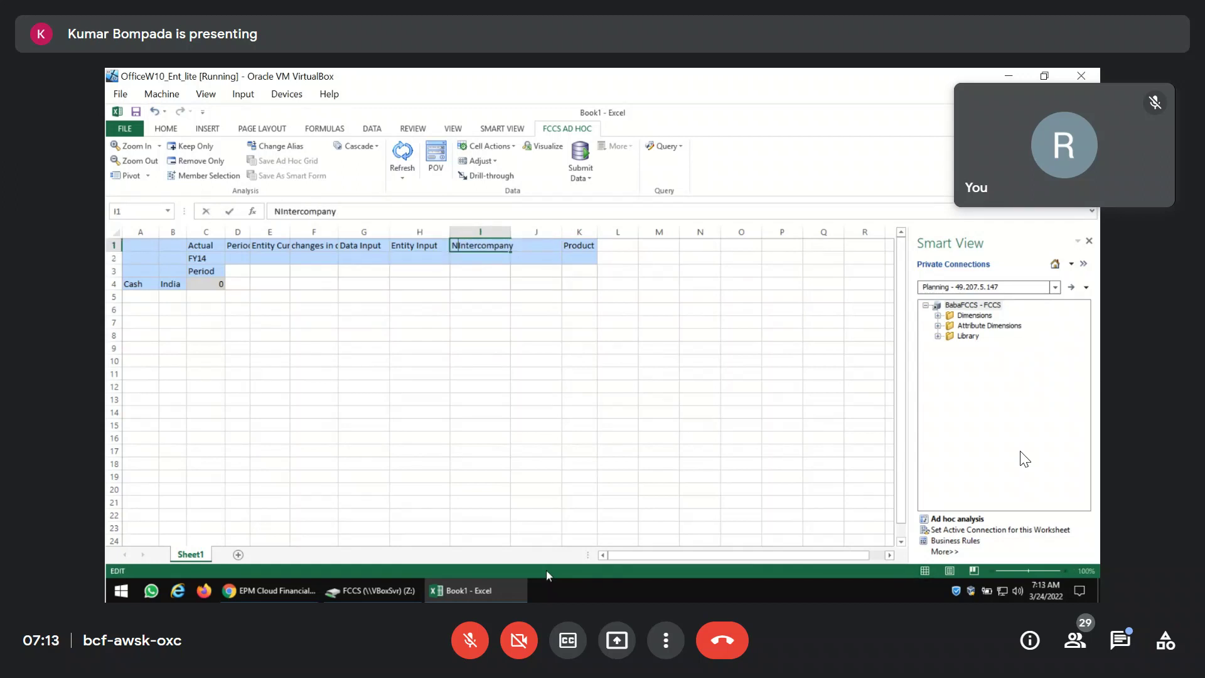
pyautogui.press('Return')
# Change Multi-GAAP to Local GAAP in J1 and enter Laptops in K1.
pyautogui.press('Up')
pyautogui.press('Right')
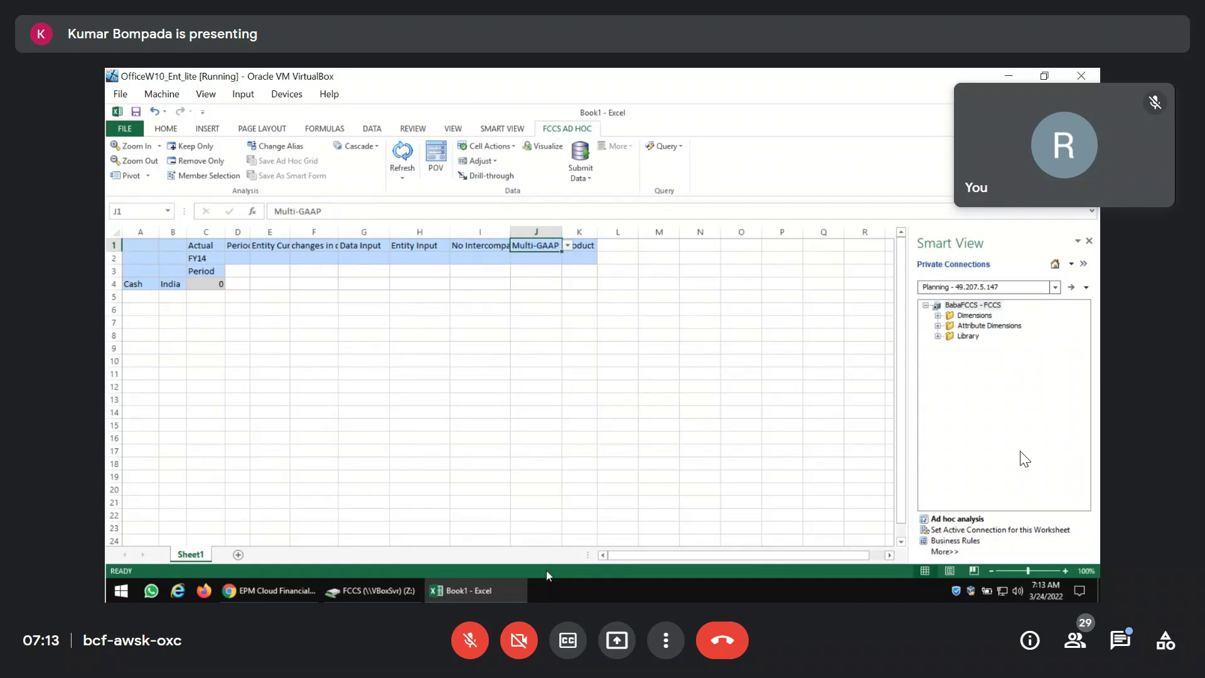
pyautogui.press('F2')
pyautogui.press('super+Left')
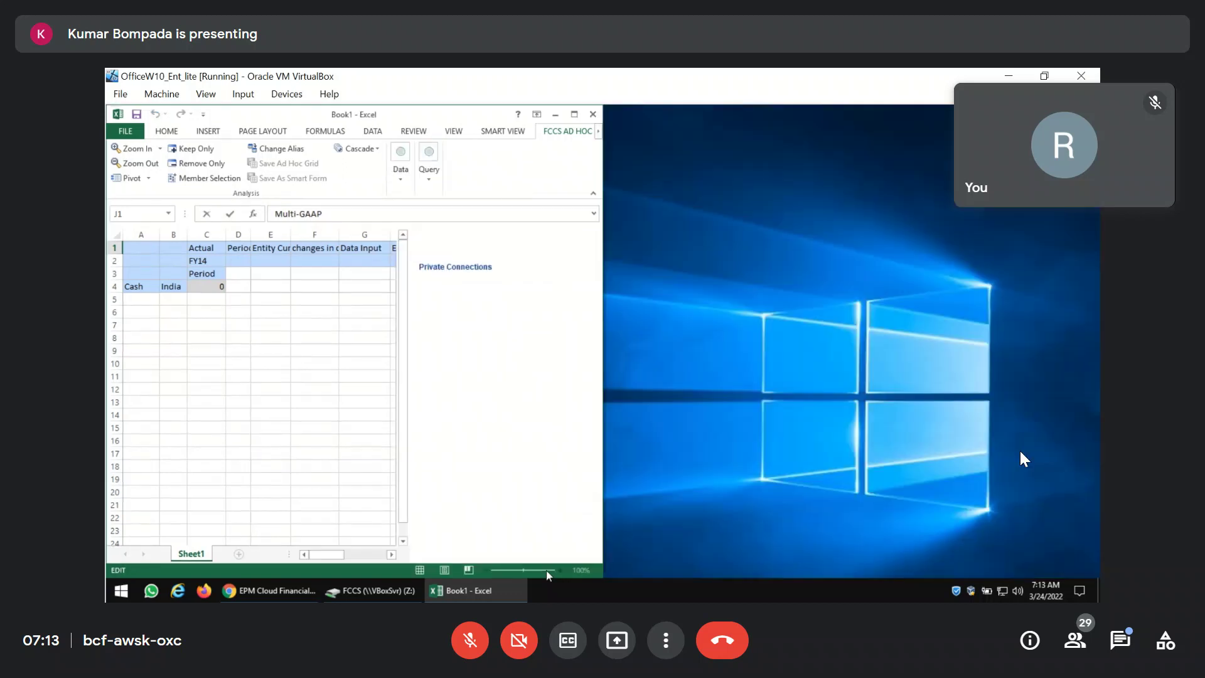
pyautogui.click(575, 114)
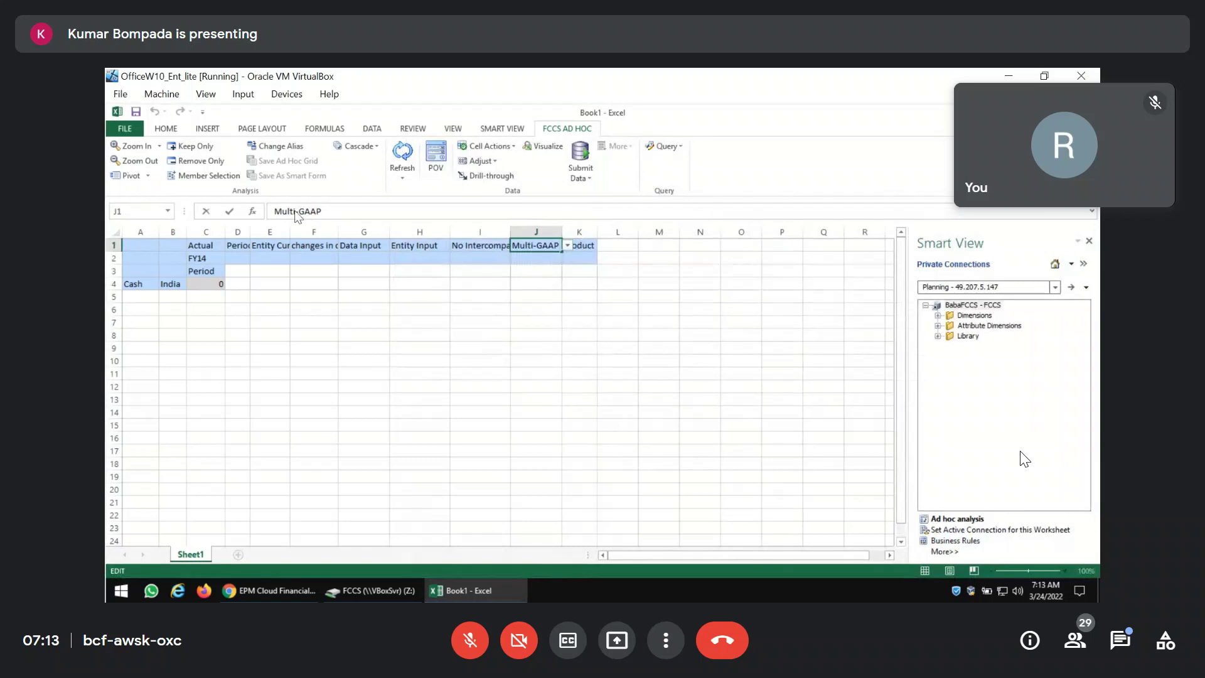
pyautogui.moveTo(301, 216); pyautogui.dragTo(228, 211)
pyautogui.write('Local')
pyautogui.press('Tab')
pyautogui.write('Laptops')
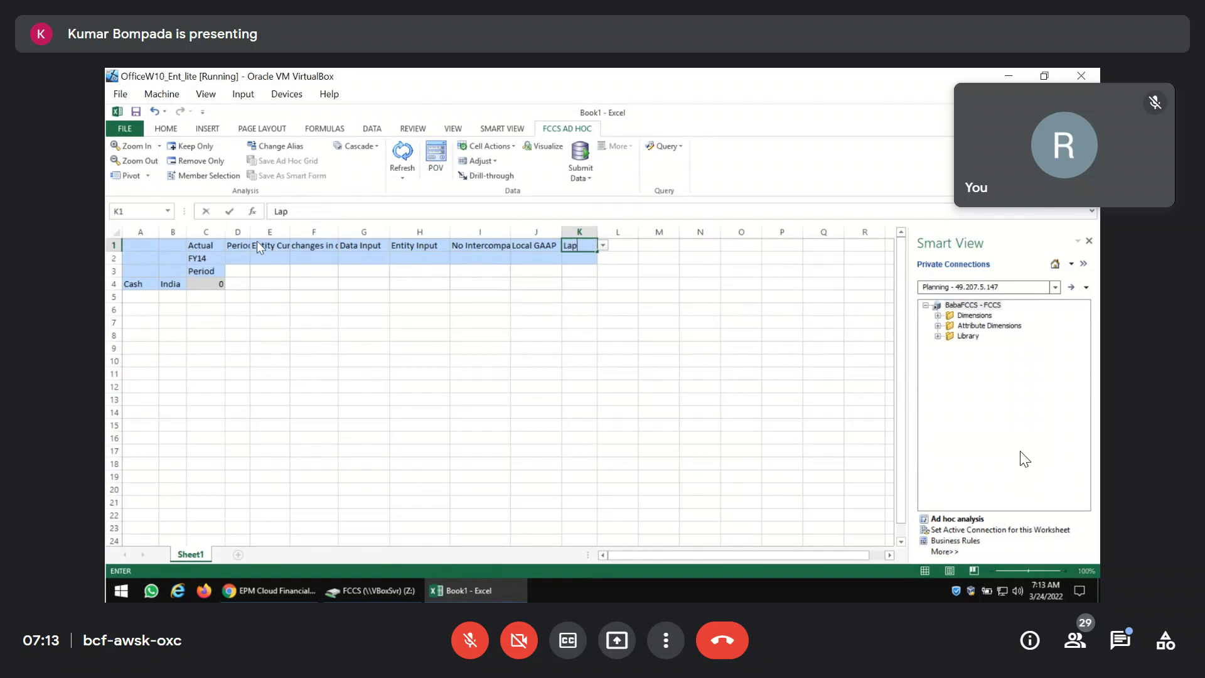
pyautogui.press('Return')
pyautogui.press('Return')
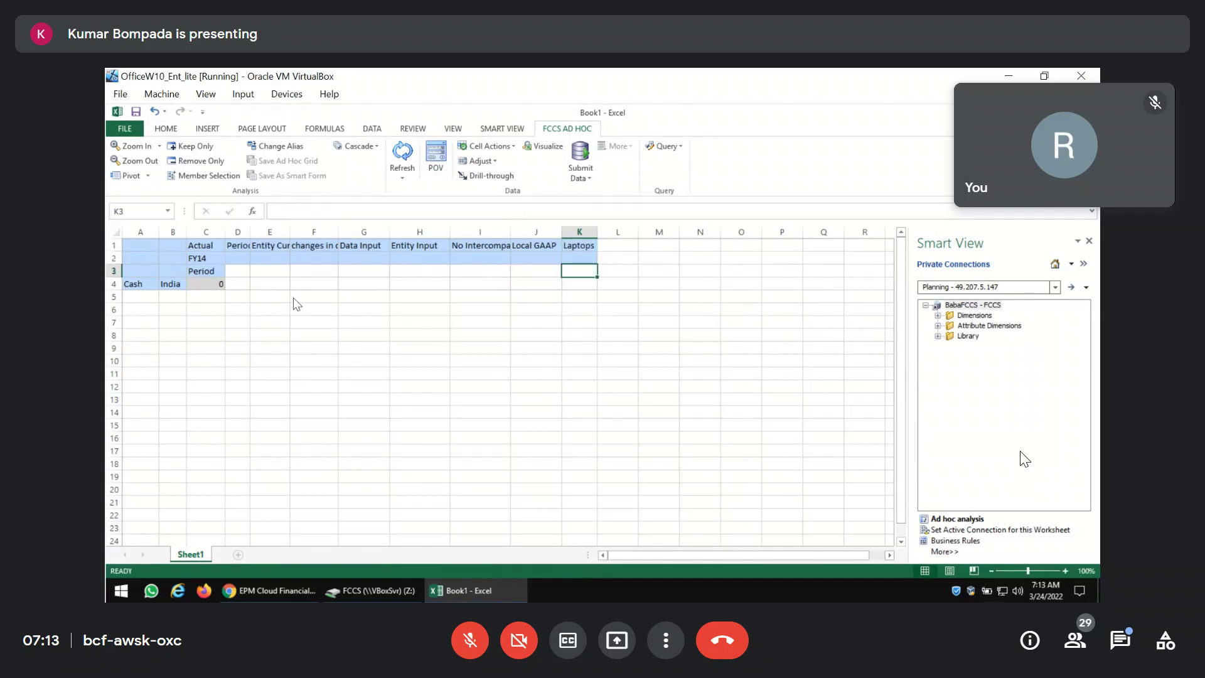
# Set the period in C3 to Jan and refresh the grid.
pyautogui.click(211, 276)
pyautogui.write('Jan')
pyautogui.press('Return')
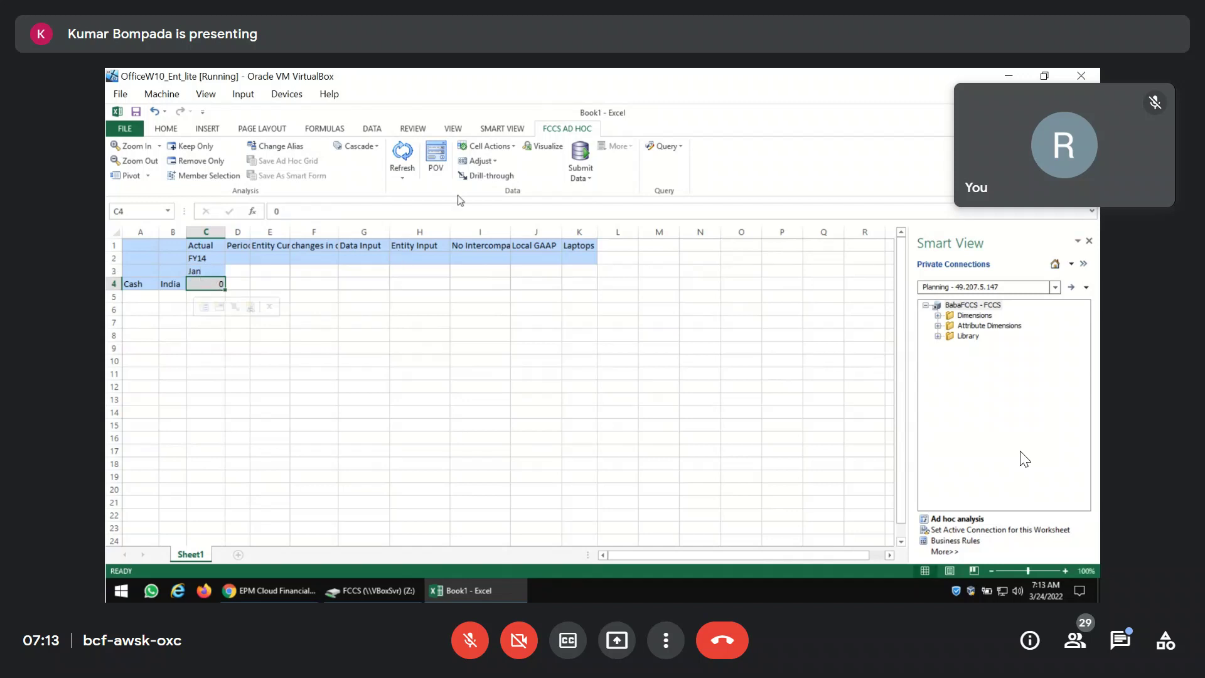
pyautogui.click(402, 153)
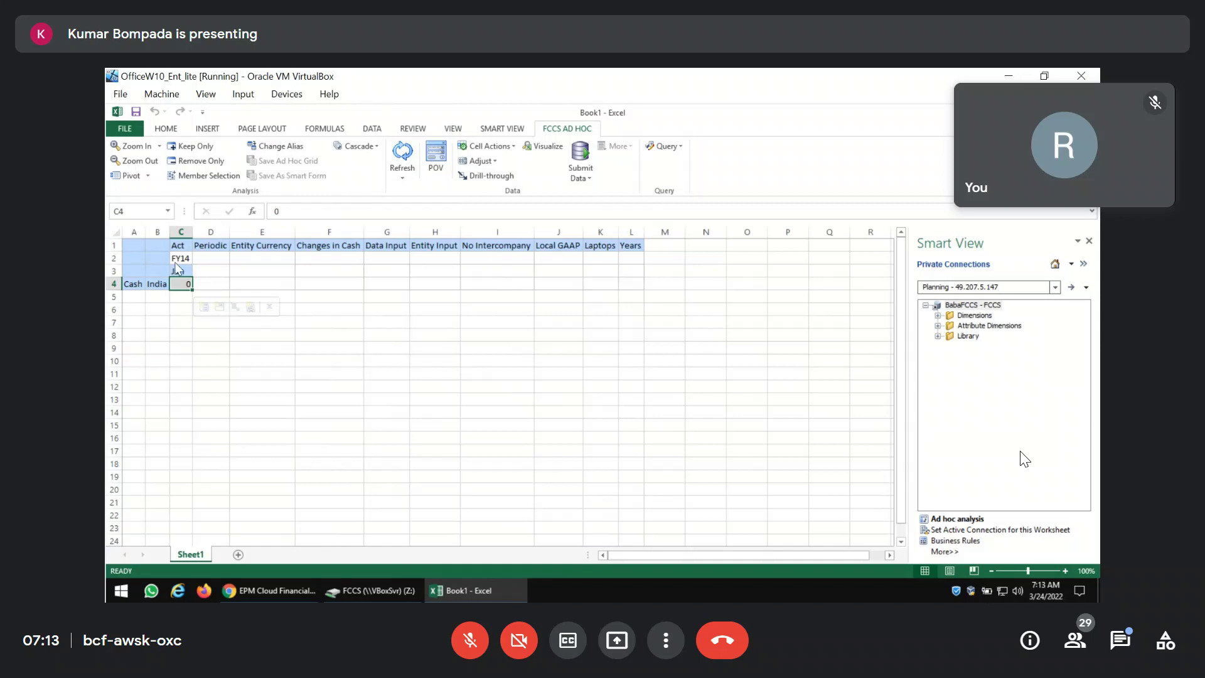
pyautogui.click(181, 258)
# Run Refresh Database from the FCCS Dimensions page's Action menu and confirm it.
pyautogui.click(290, 511)
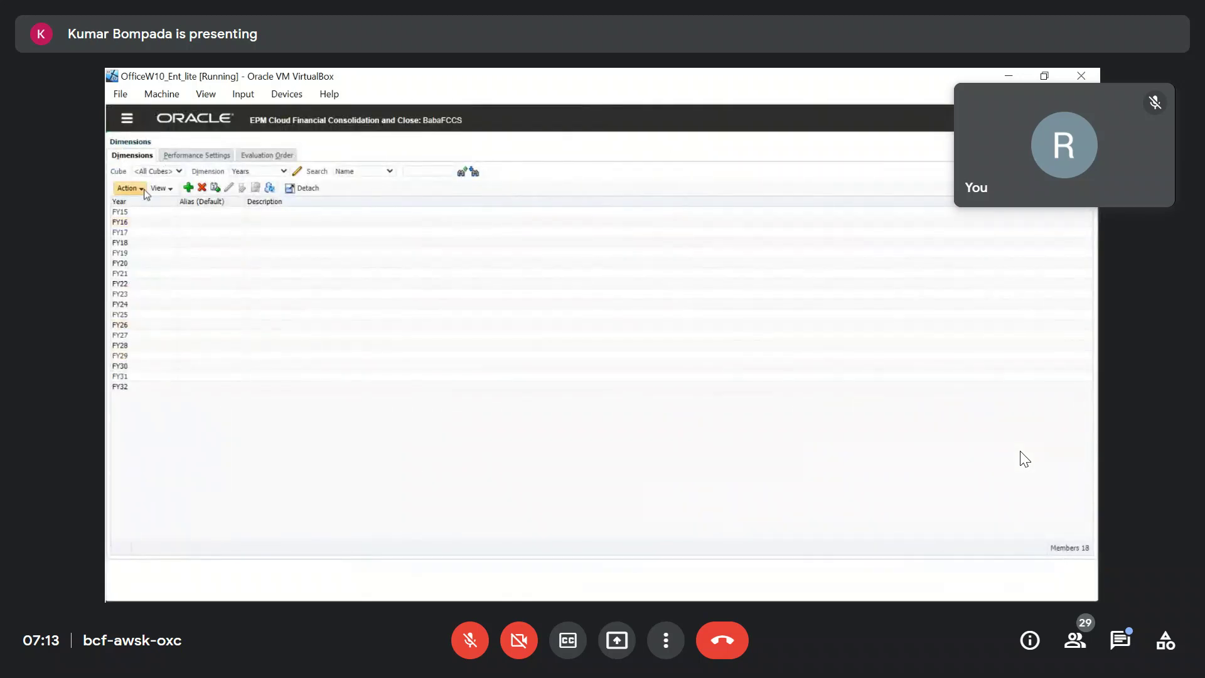
pyautogui.click(129, 187)
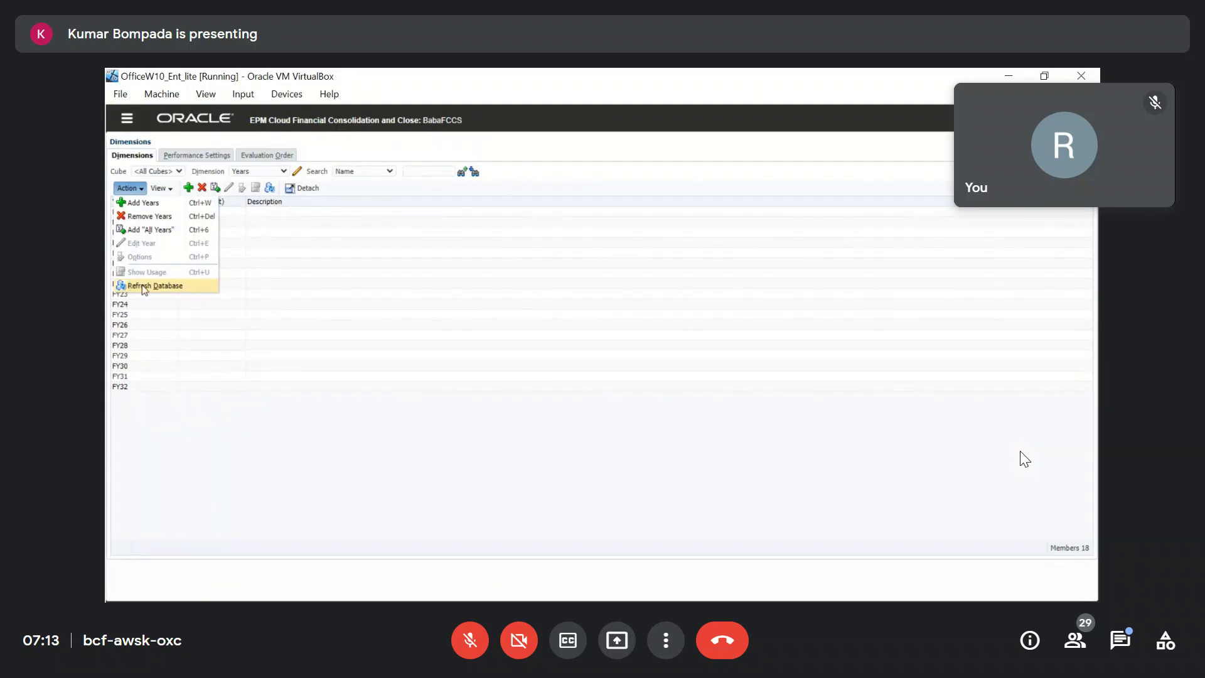
pyautogui.click(145, 288)
pyautogui.click(410, 258)
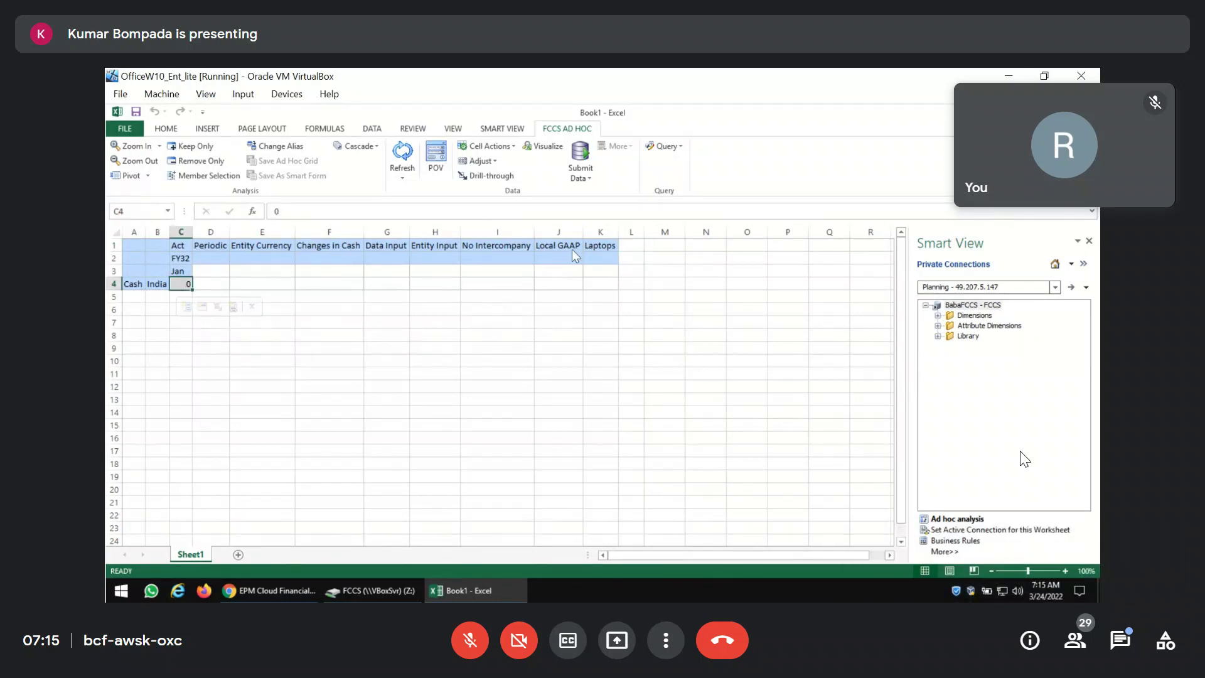
# Enter 999 for Cash / India under Act, FY32, Jan in cell C4 and submit to FCCS.
pyautogui.moveTo(797, 395)
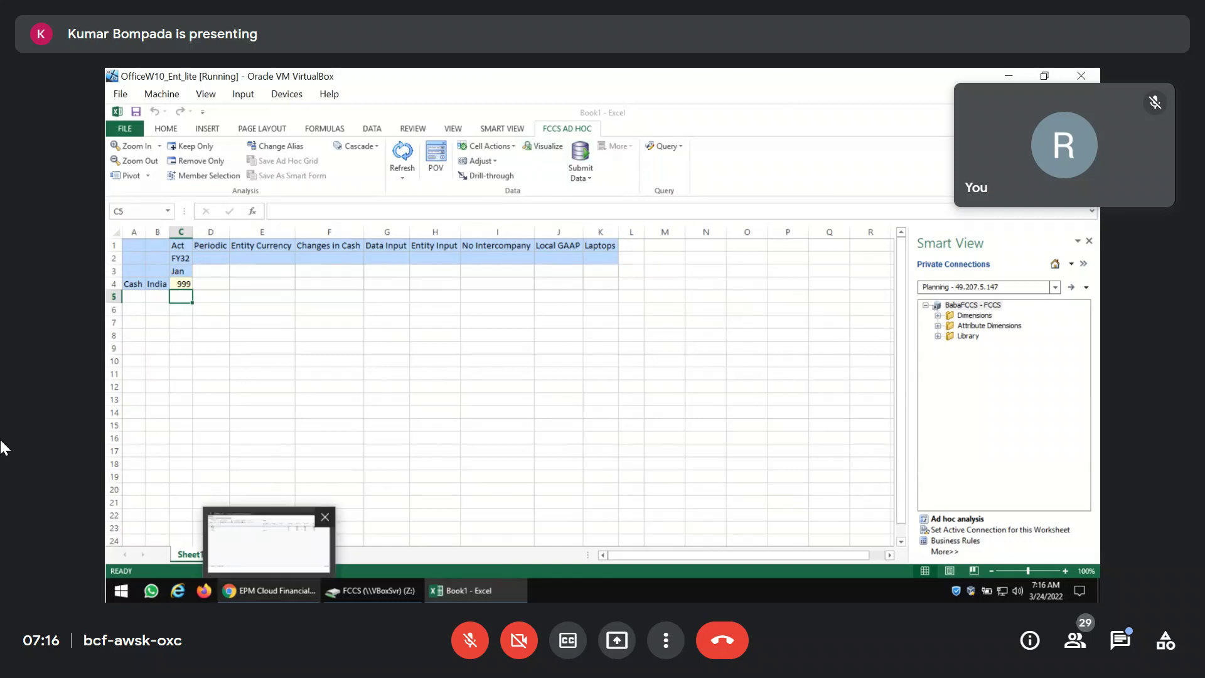
# Switch from Excel to the EPM Cloud Financial Consolidation and Close browser window.
pyautogui.click(311, 591)
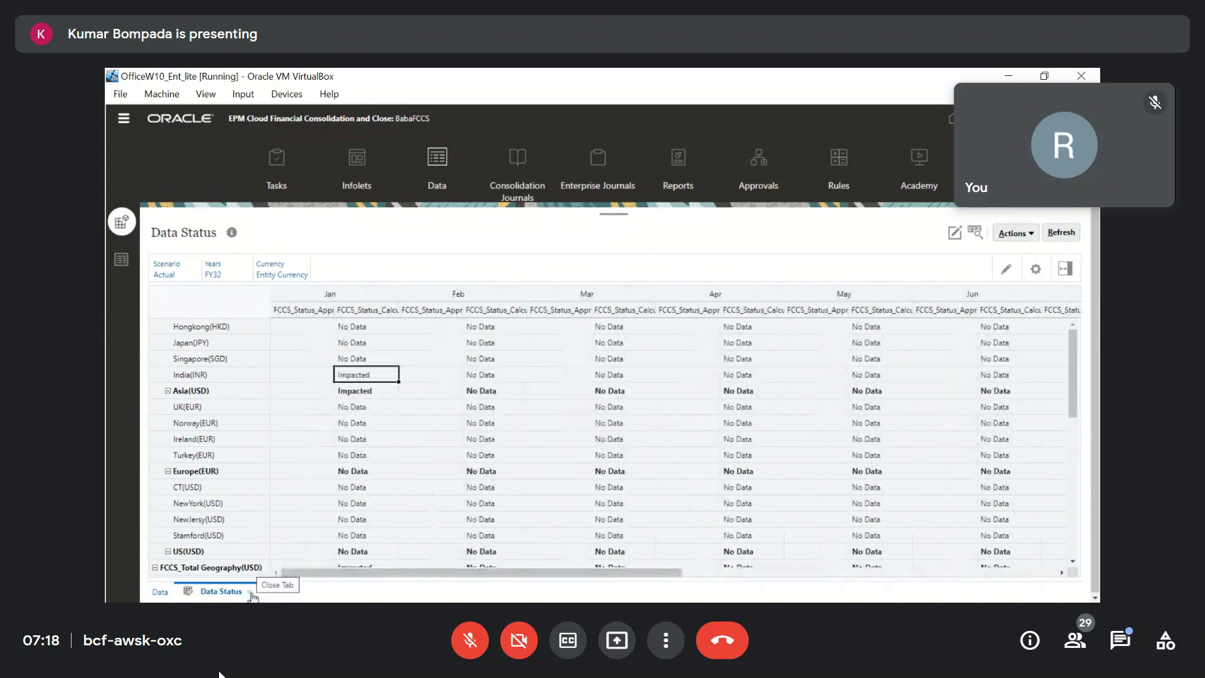
# Close the Data Status tab and go back to the FCCS home page.
pyautogui.click(469, 641)
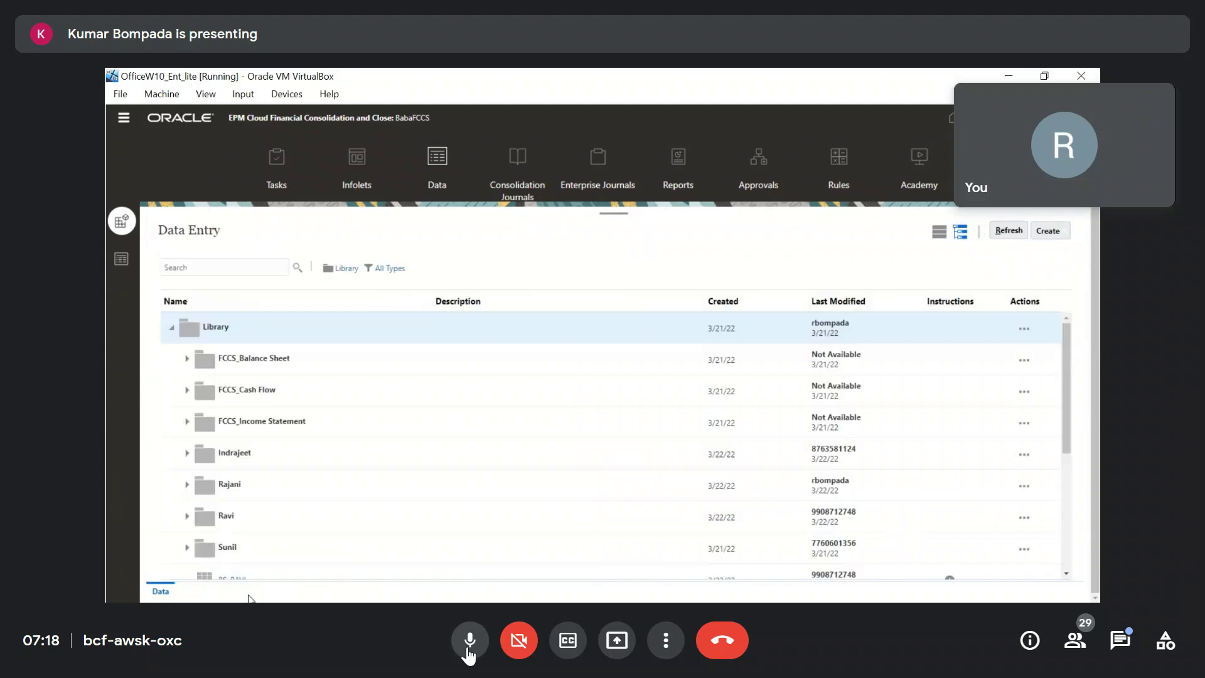
pyautogui.click(469, 655)
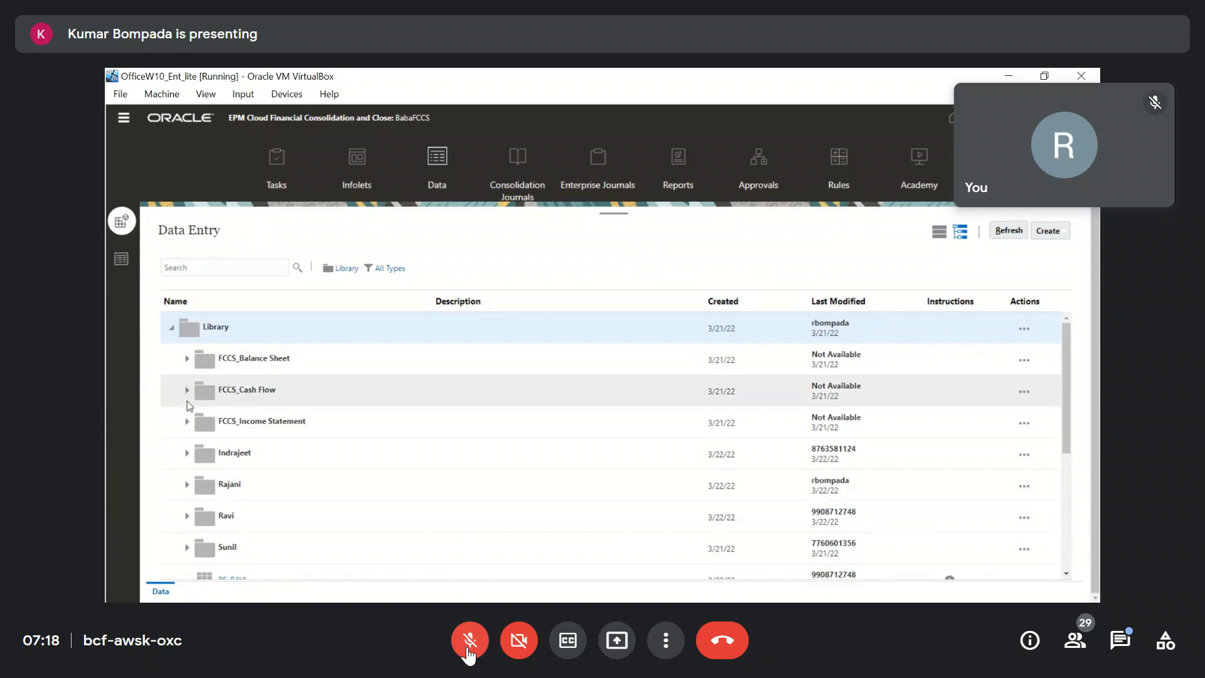
pyautogui.click(469, 654)
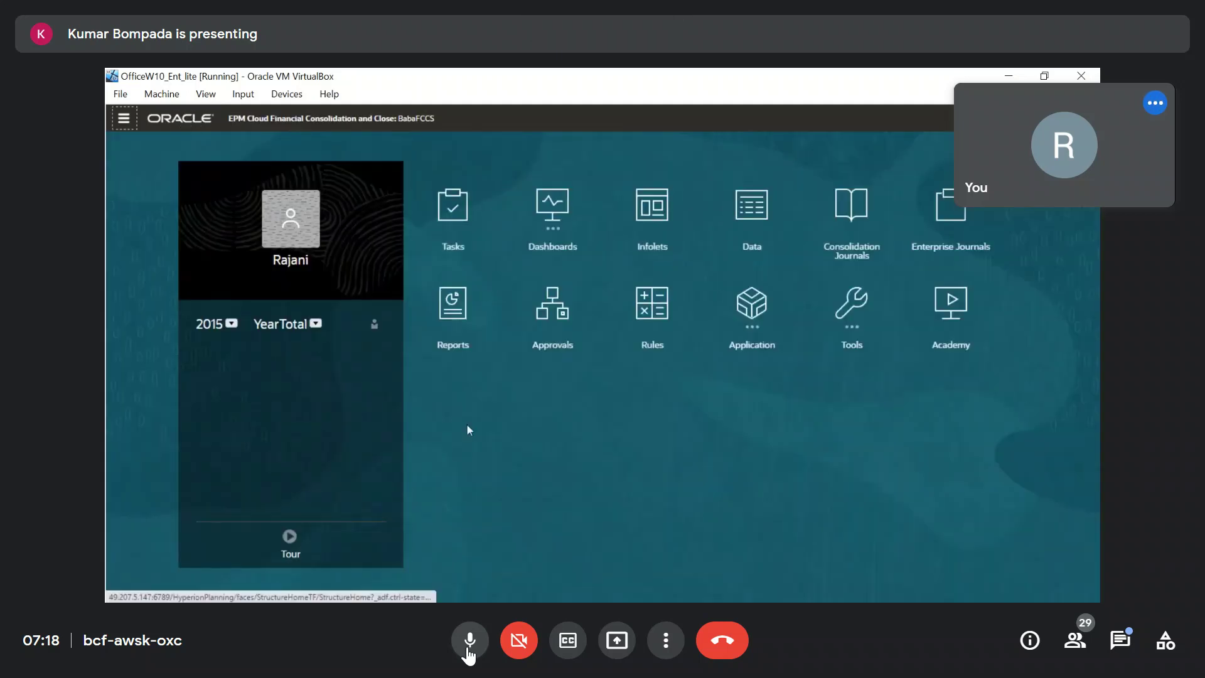
pyautogui.click(468, 655)
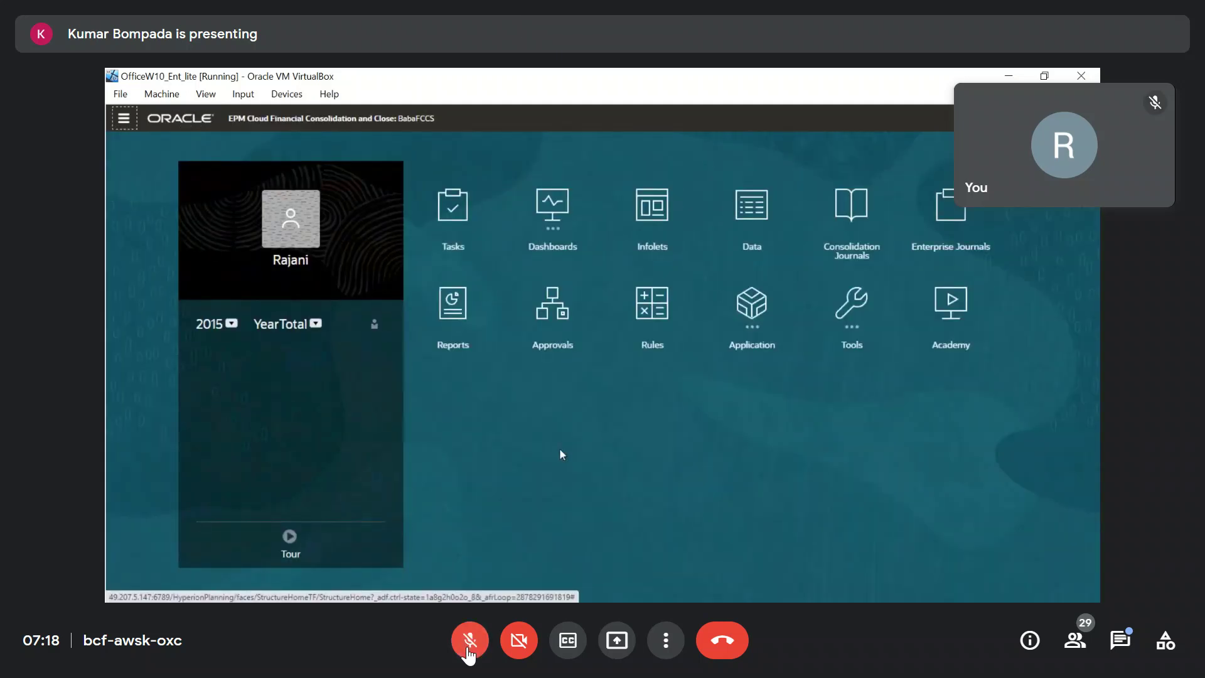
pyautogui.click(468, 655)
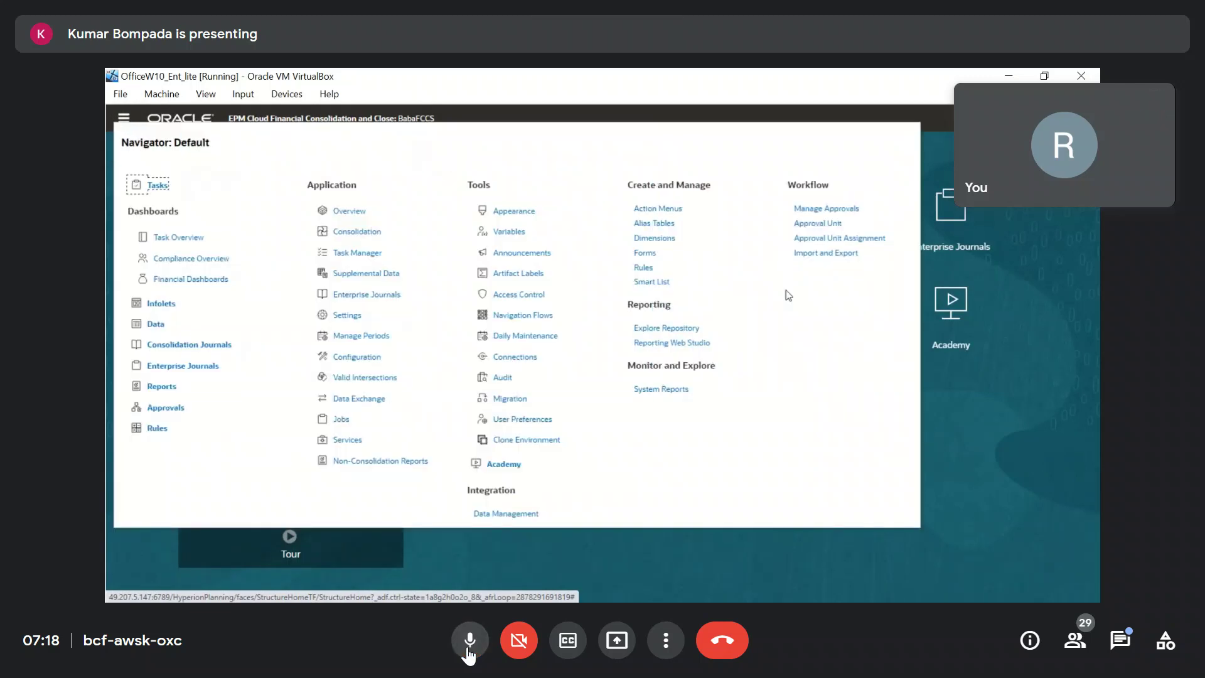
# Go to Create and Manage > Dimensions and show the Years dimension, FY15 through FY32.
pyautogui.click(468, 654)
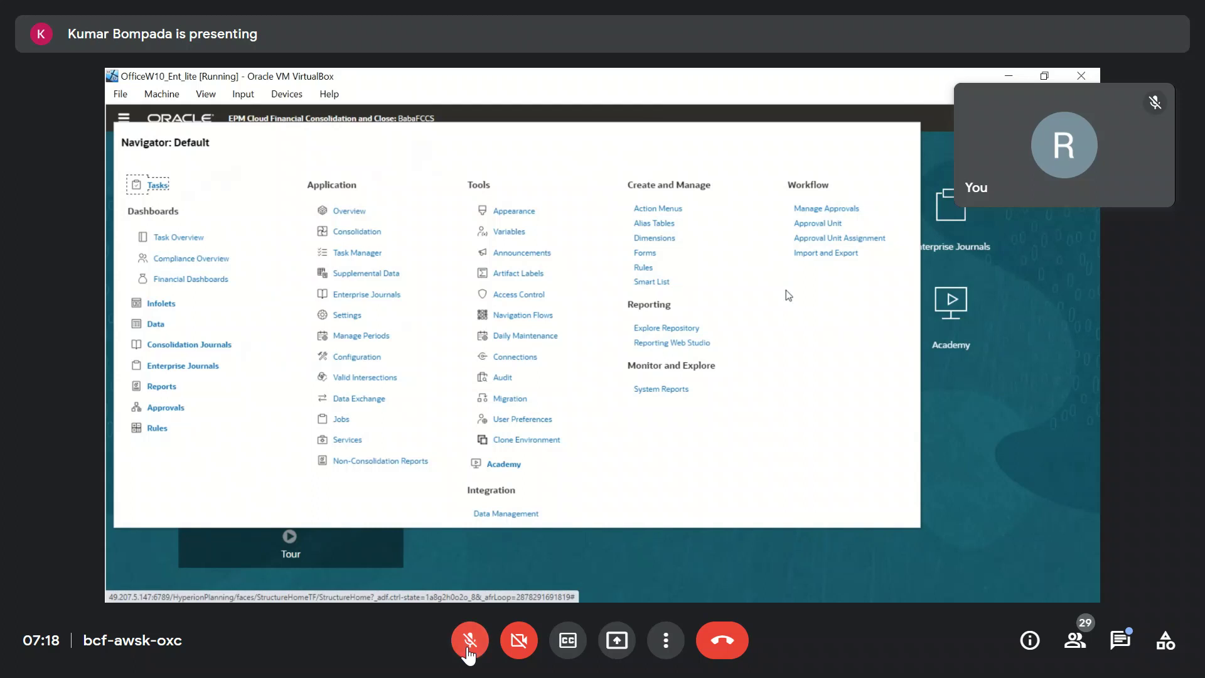
pyautogui.click(467, 654)
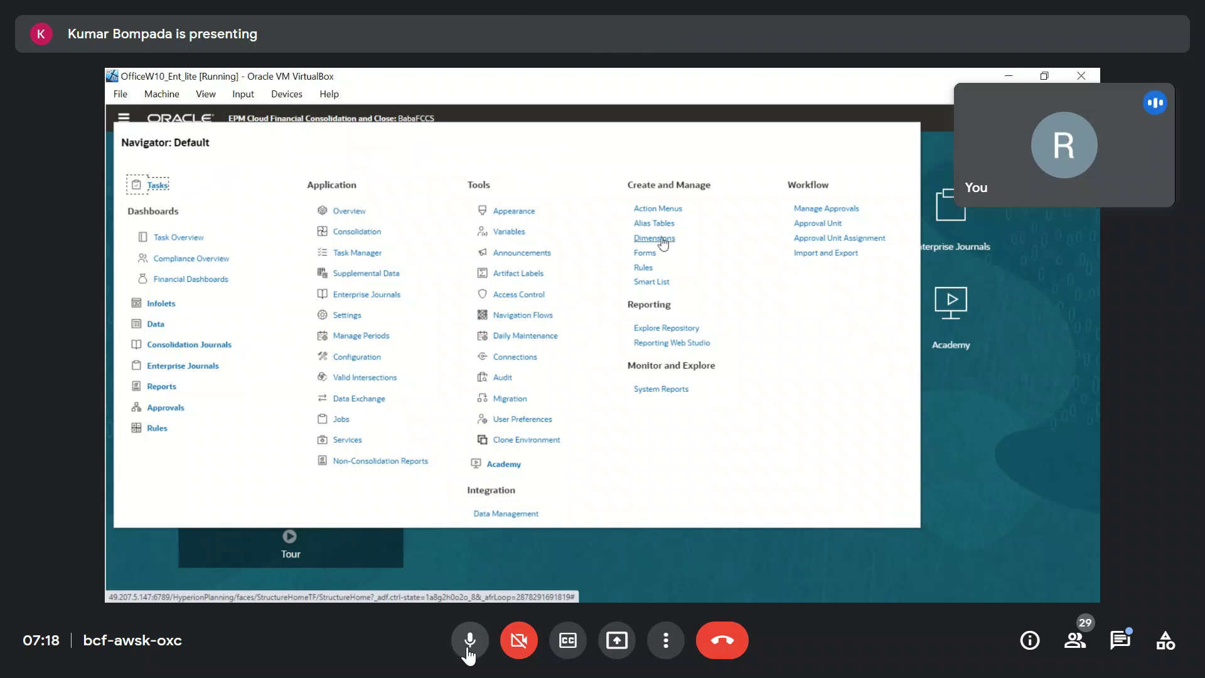
pyautogui.click(468, 650)
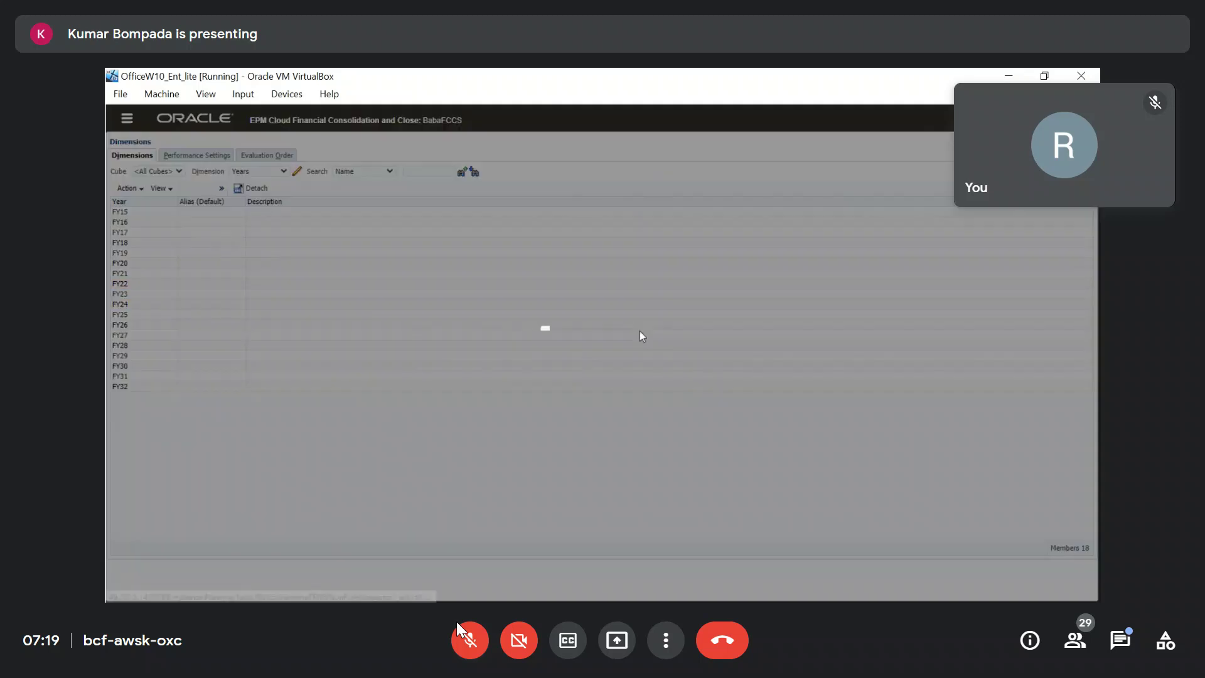
# Try removing 2 years from the end of the Years dimension and confirm the removal.
pyautogui.write('2')
pyautogui.click(613, 374)
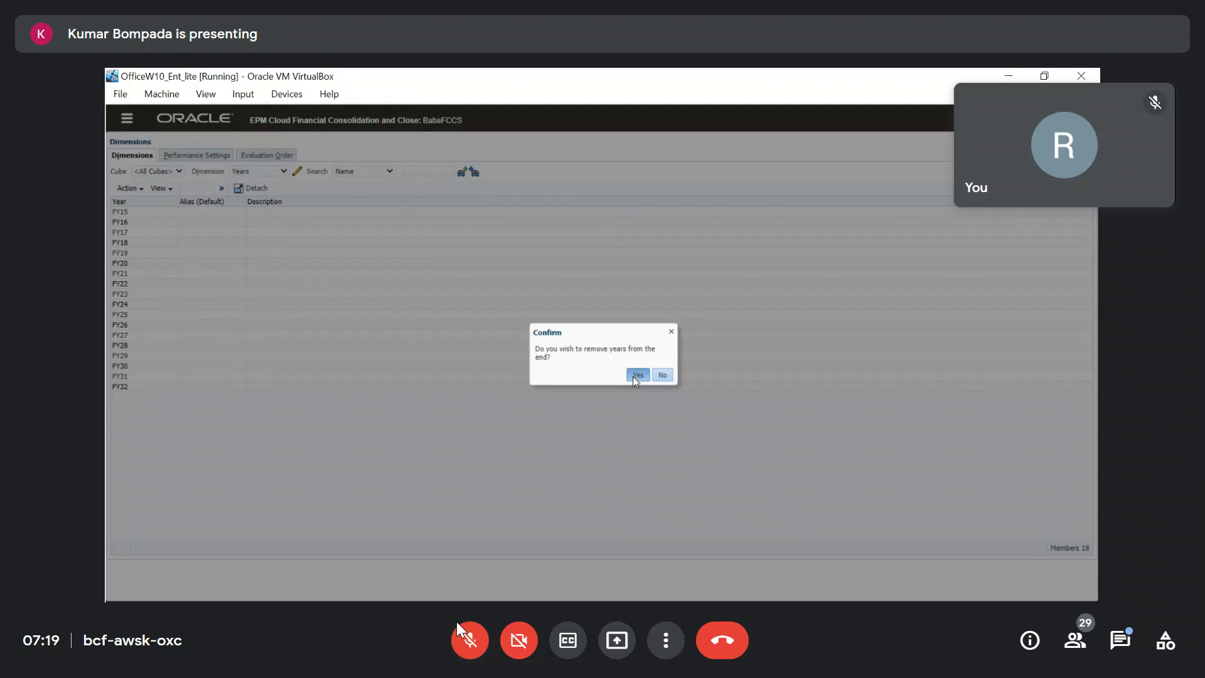
pyautogui.click(633, 375)
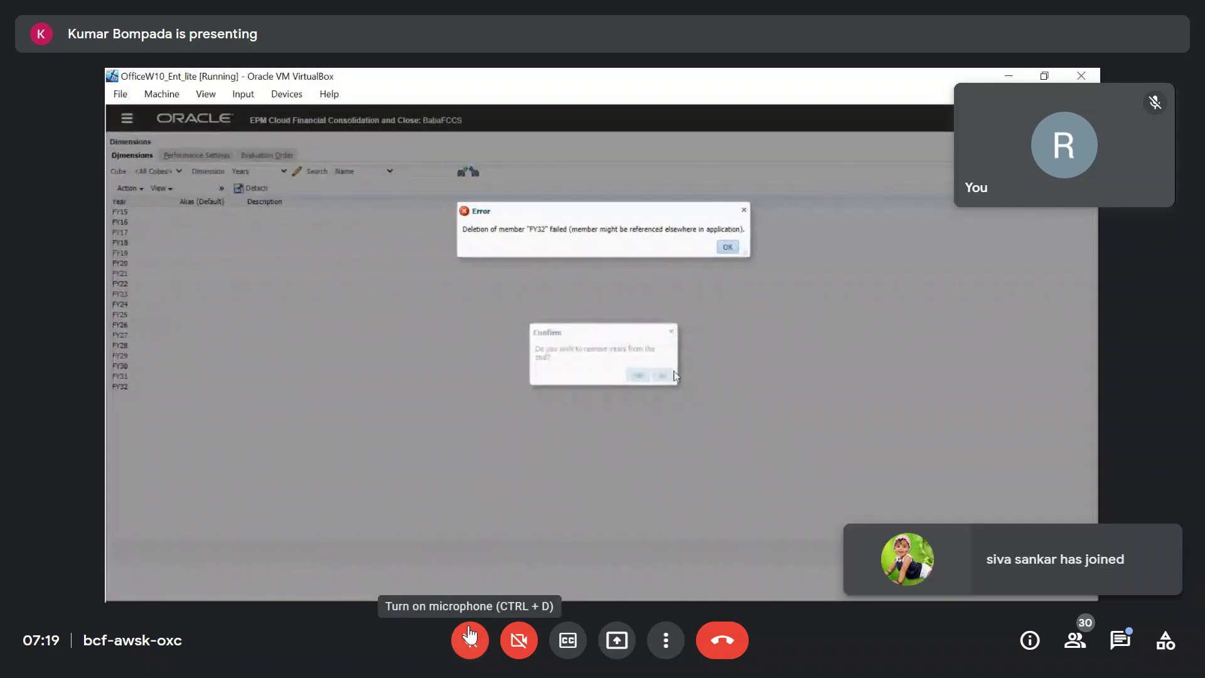
pyautogui.click(469, 636)
# Dismiss the FY32 deletion error, leaving Years at FY15 through FY30.
pyautogui.click(470, 636)
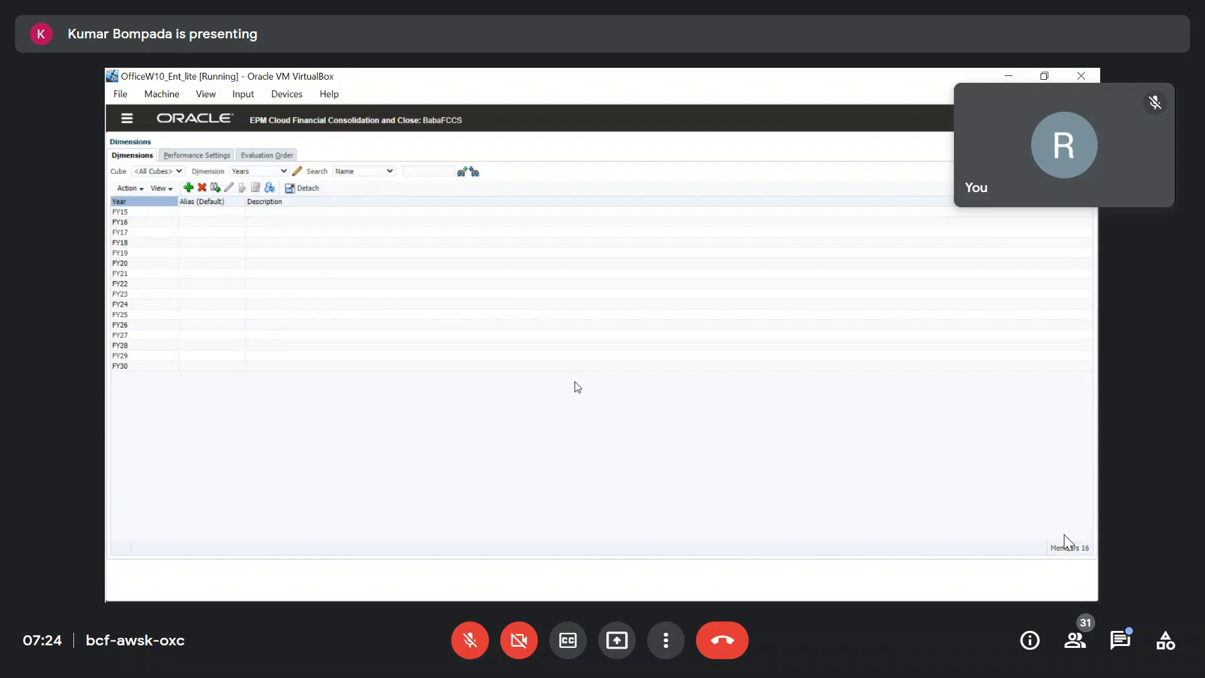
# Bring up the Dimension dropdown list while the Years dimension (FY15–FY30) is shown.
pyautogui.click(285, 173)
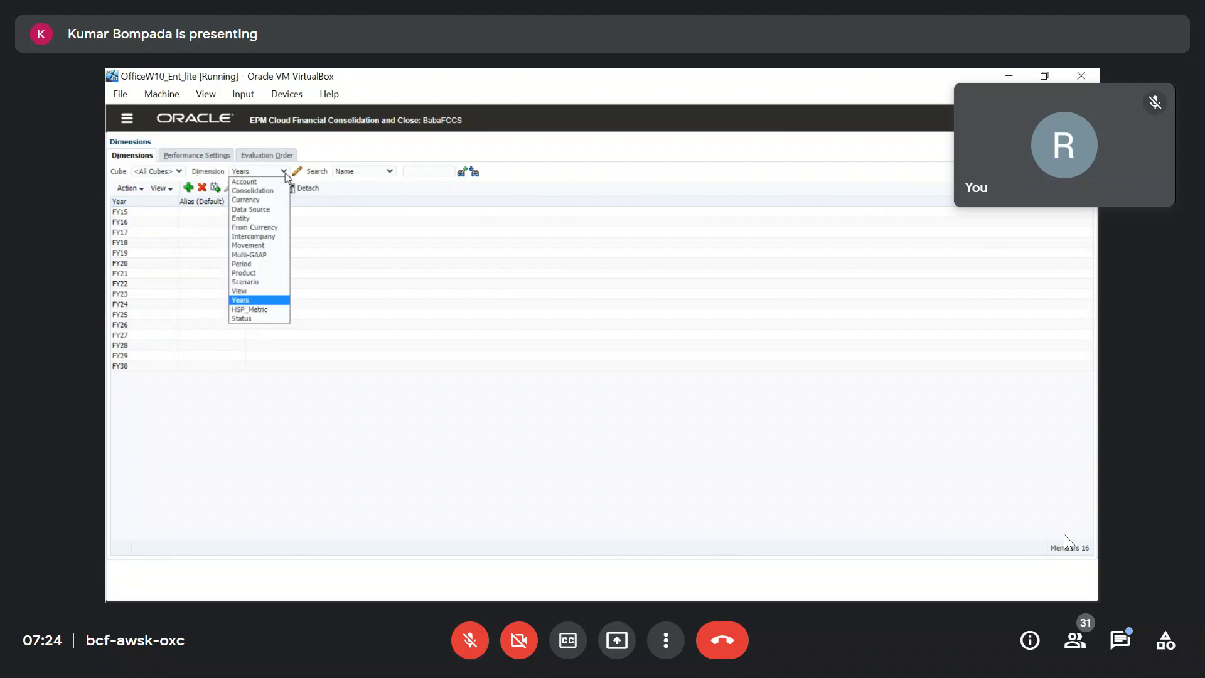
pyautogui.click(411, 483)
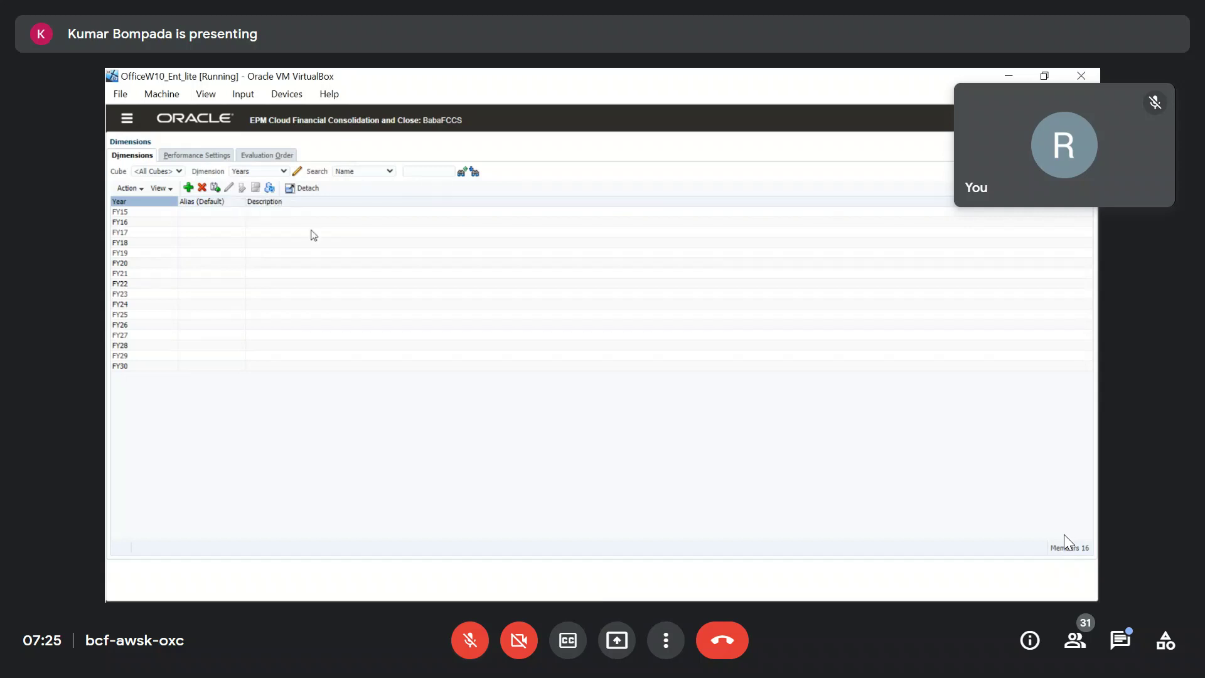
pyautogui.click(283, 170)
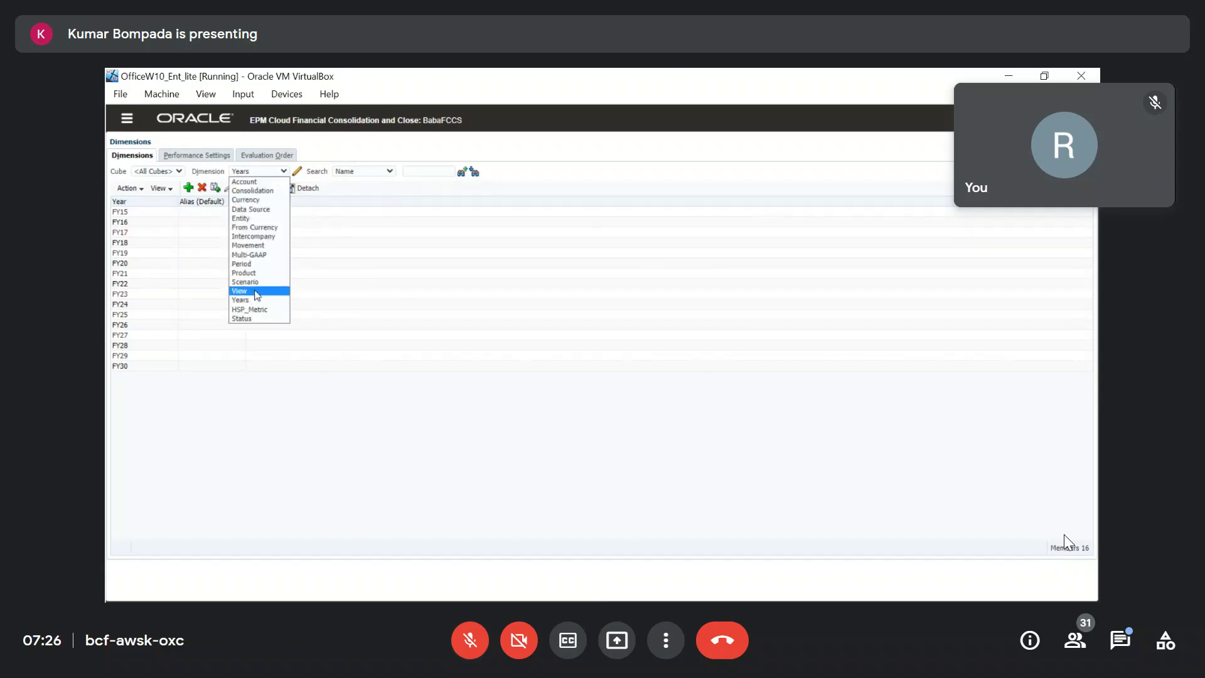
# Switch to the Period dimension and inspect BegBalance's 'No Period' alias.
pyautogui.click(255, 266)
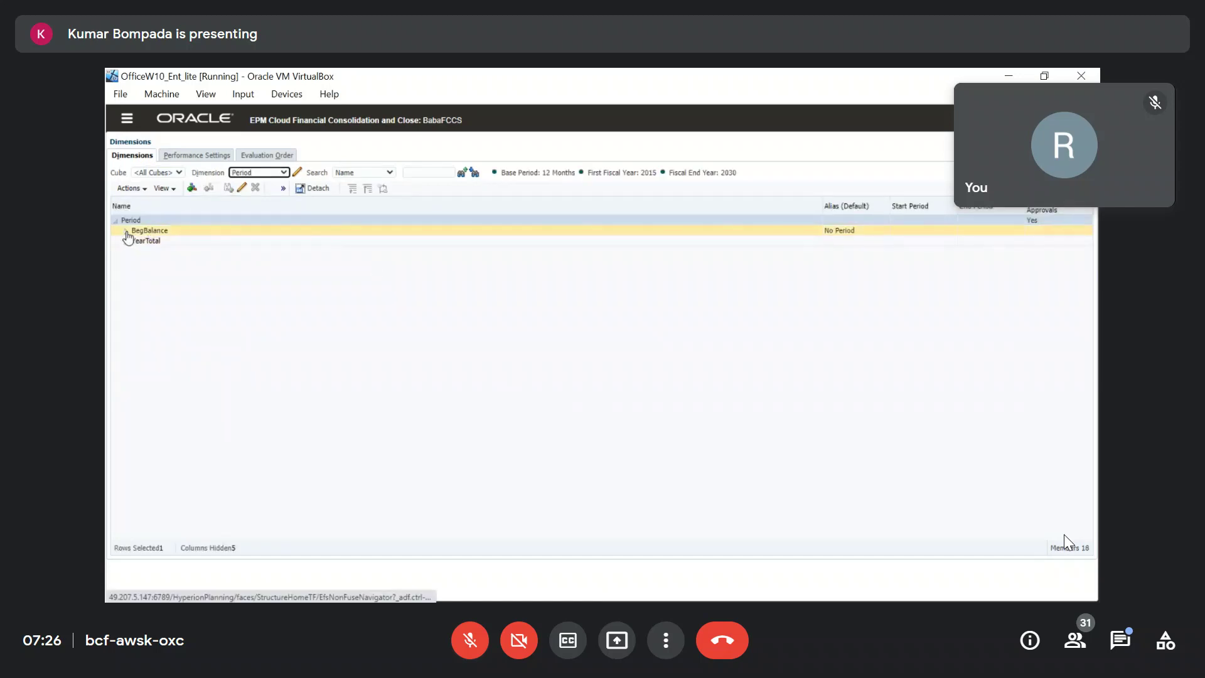
pyautogui.click(201, 232)
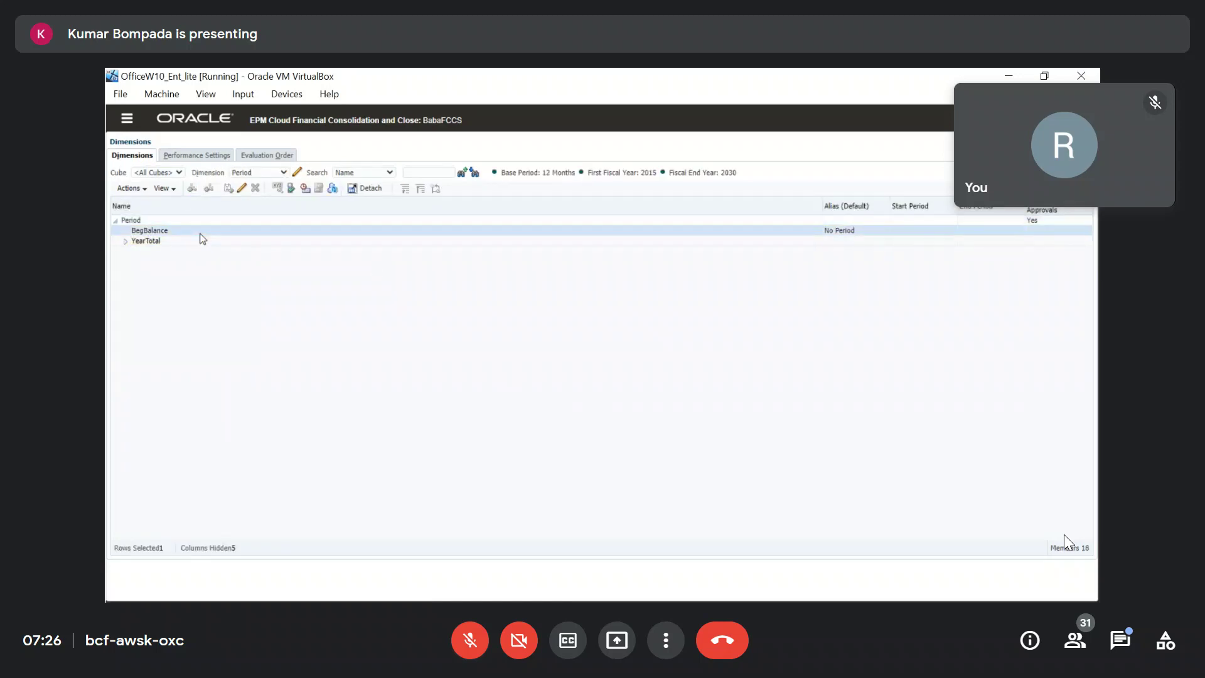
pyautogui.moveTo(865, 238); pyautogui.dragTo(843, 278)
pyautogui.click(171, 231)
# Expand YearTotal and Q1, then open the Jan member for editing.
pyautogui.click(125, 242)
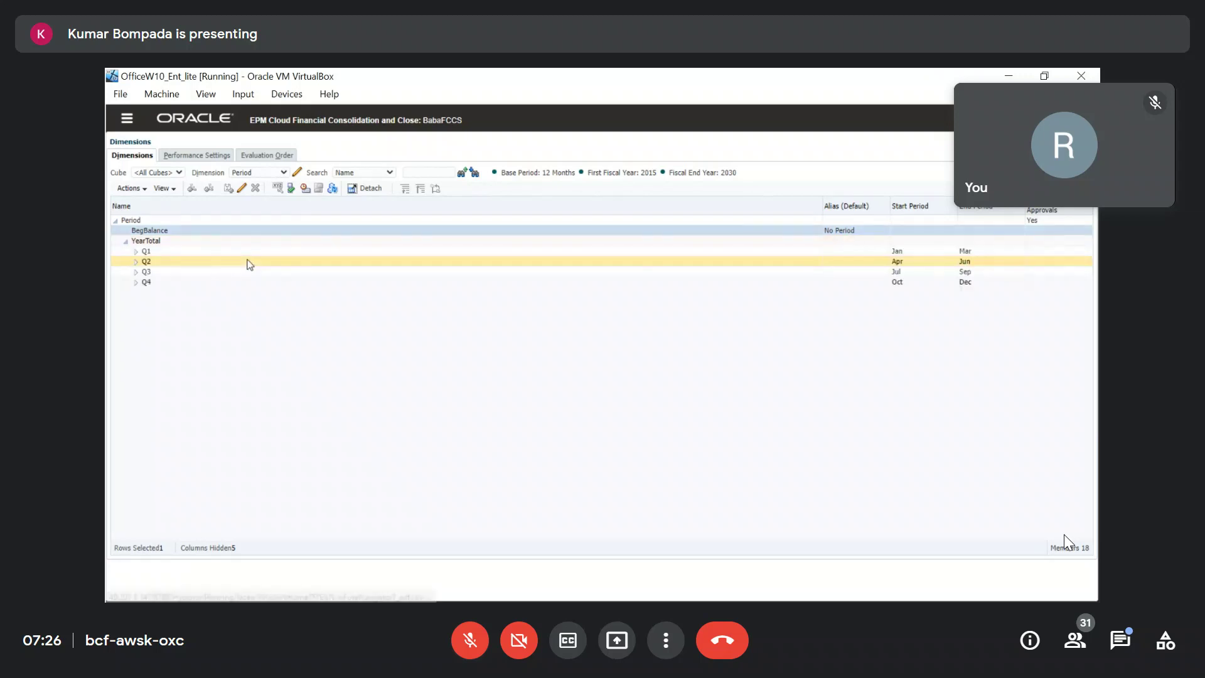
pyautogui.click(135, 251)
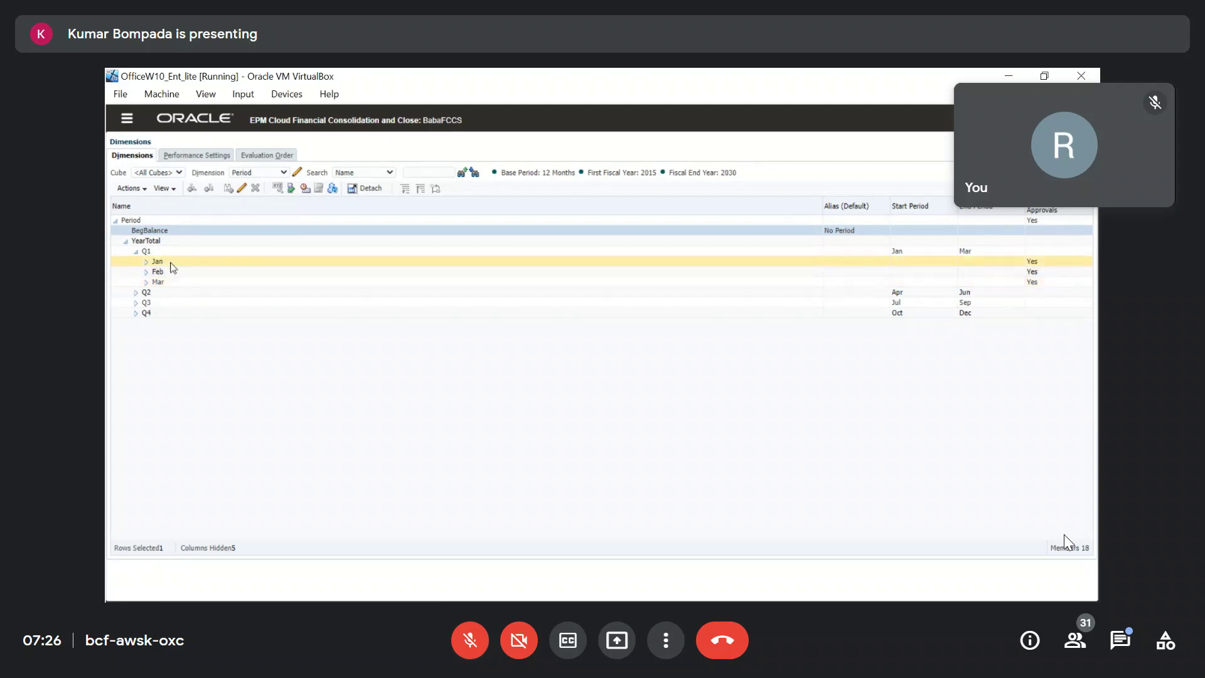
pyautogui.click(192, 261)
pyautogui.click(243, 190)
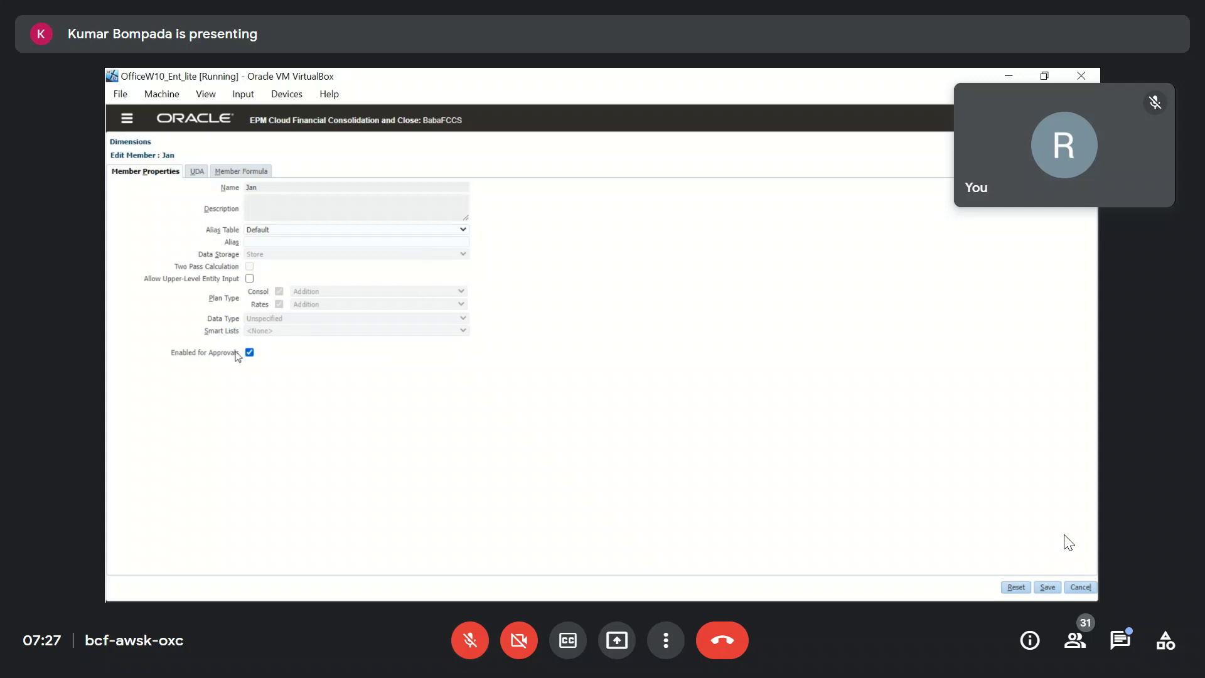
# Review Jan's Enabled for Approvals setting, then discard the edit and return to Period members.
pyautogui.moveTo(170, 353); pyautogui.dragTo(237, 353)
pyautogui.click(290, 369)
pyautogui.click(258, 243)
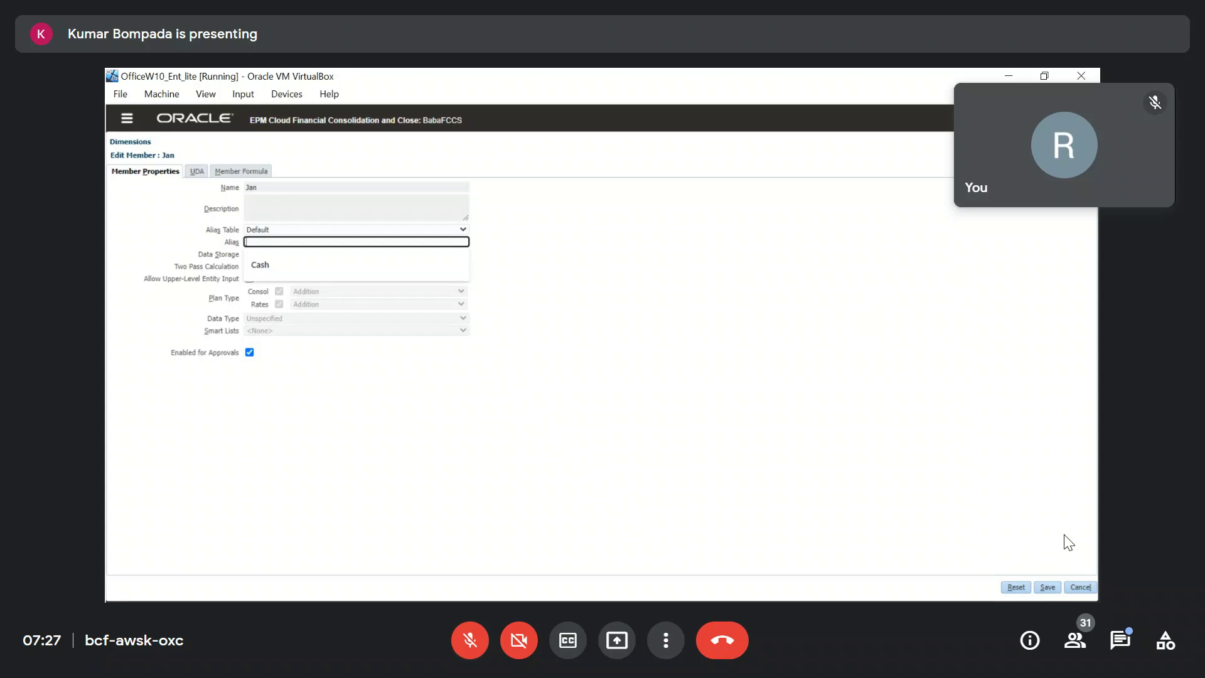
pyautogui.click(1080, 587)
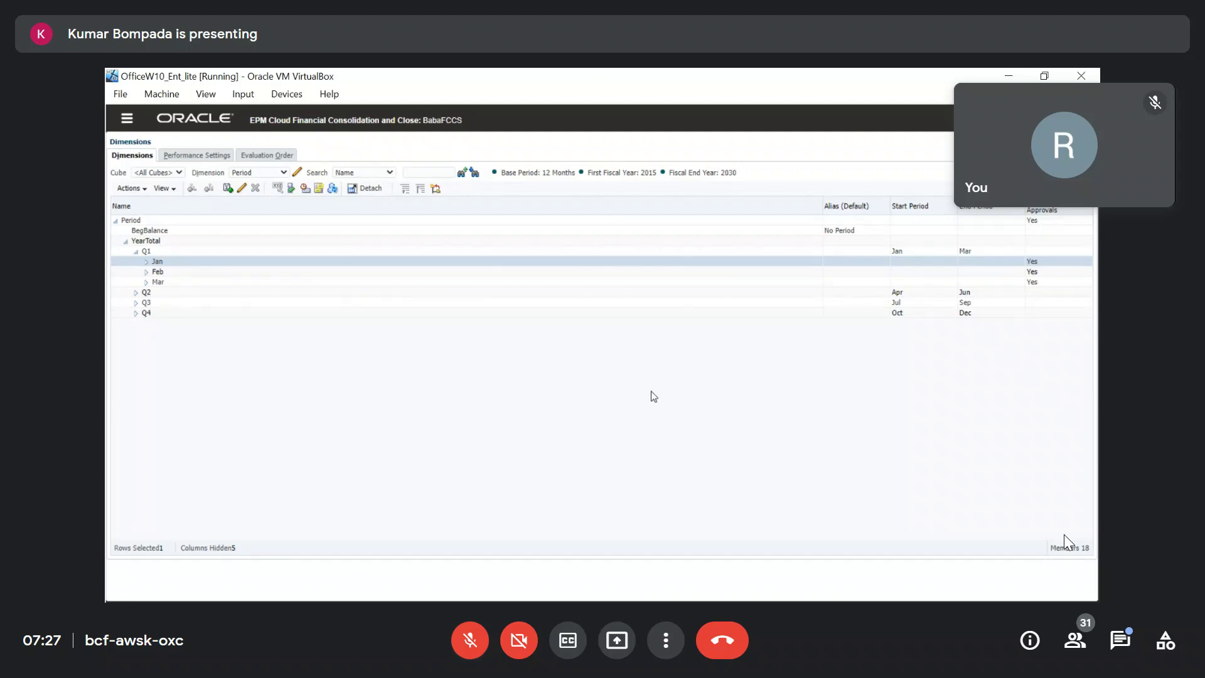
# Switch to the View dimension and review FCCS_Periodic, FCCS_YTD and FCCS_YTD_Input.
pyautogui.click(881, 255)
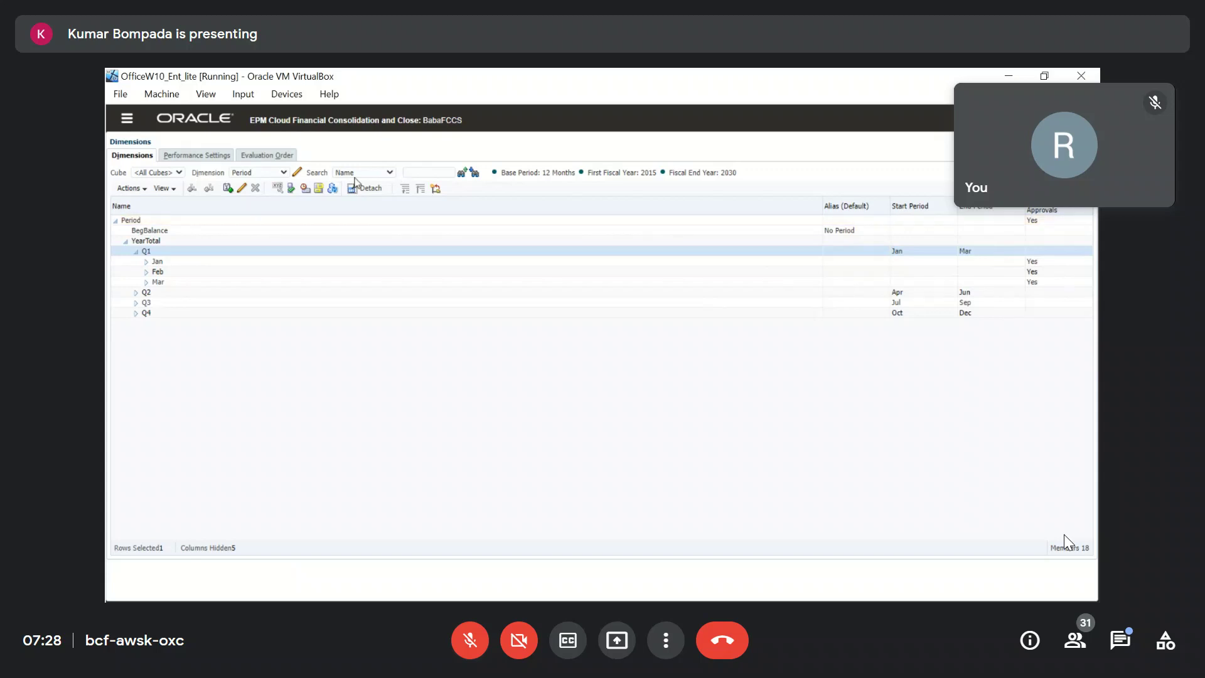
pyautogui.click(283, 173)
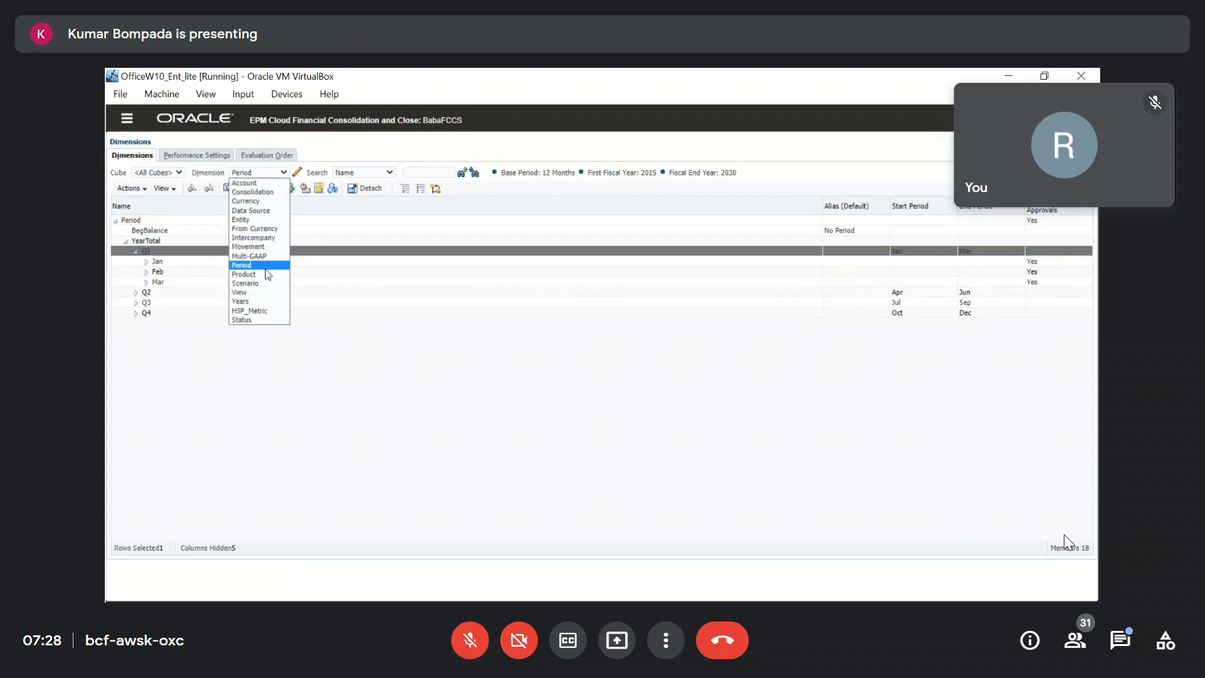
pyautogui.click(250, 292)
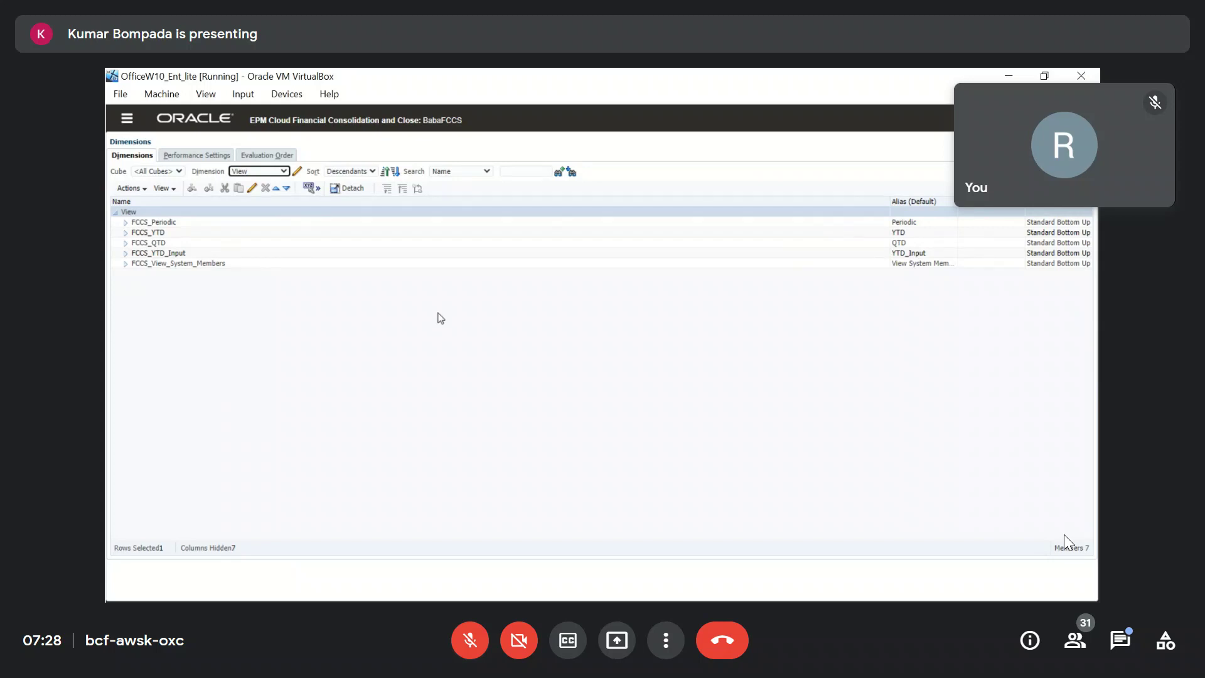
pyautogui.click(125, 223)
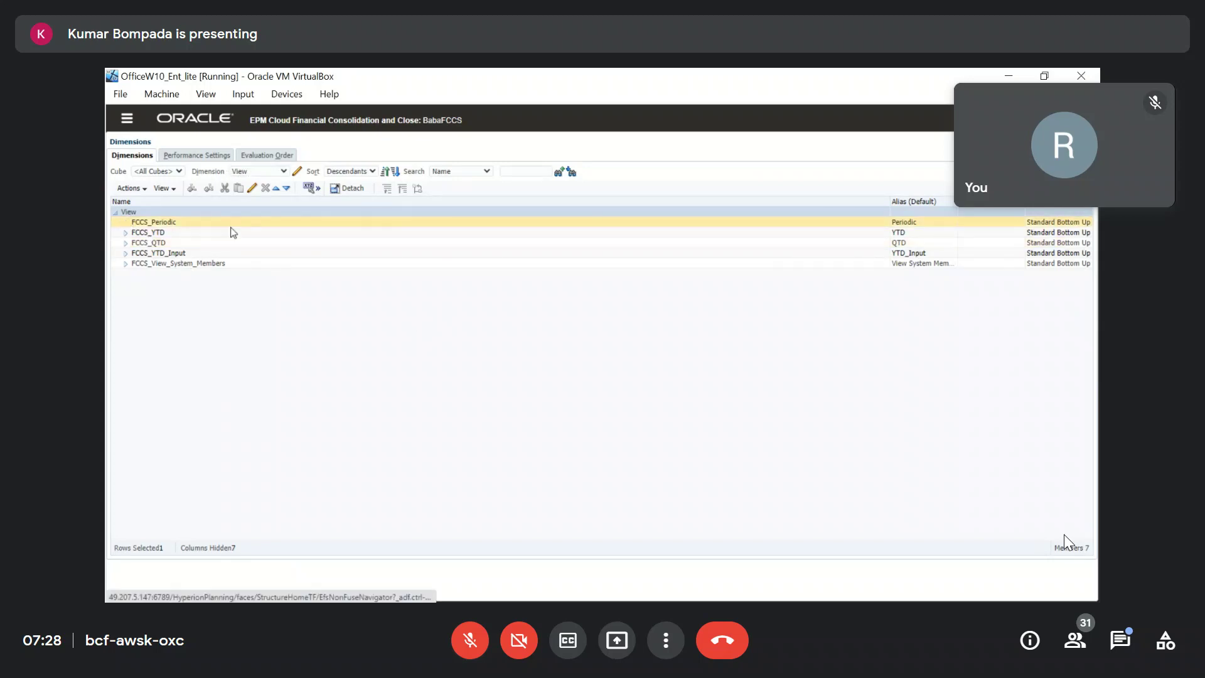
pyautogui.click(165, 223)
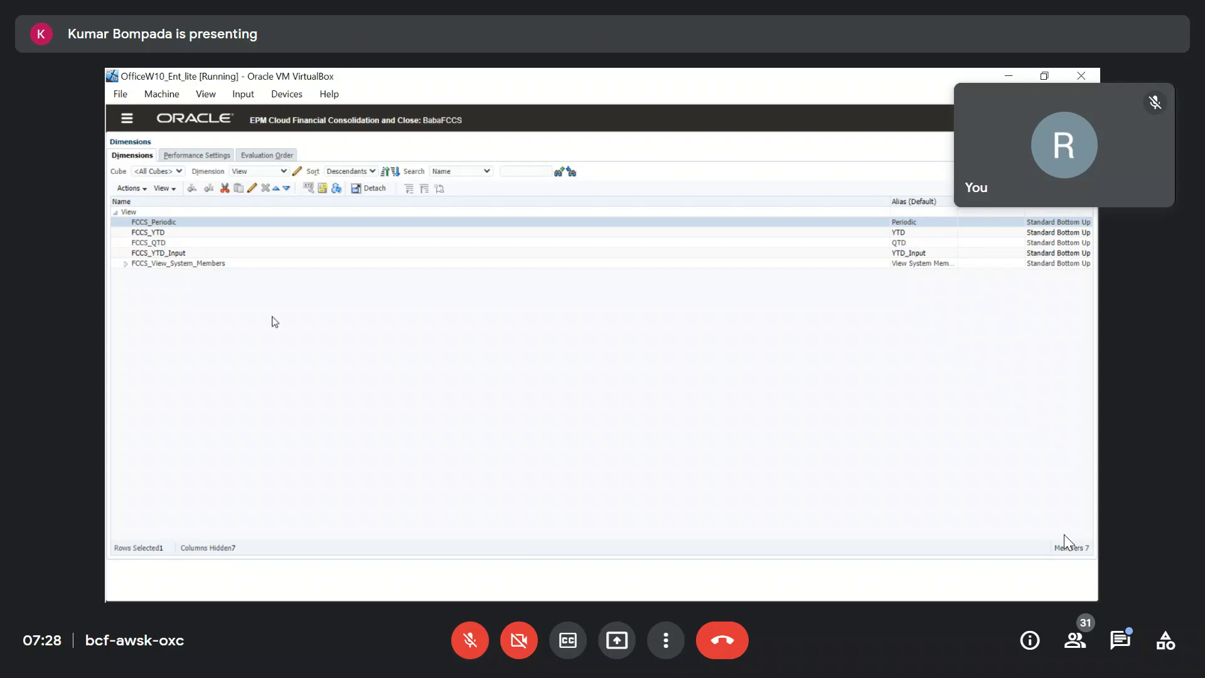
pyautogui.click(177, 233)
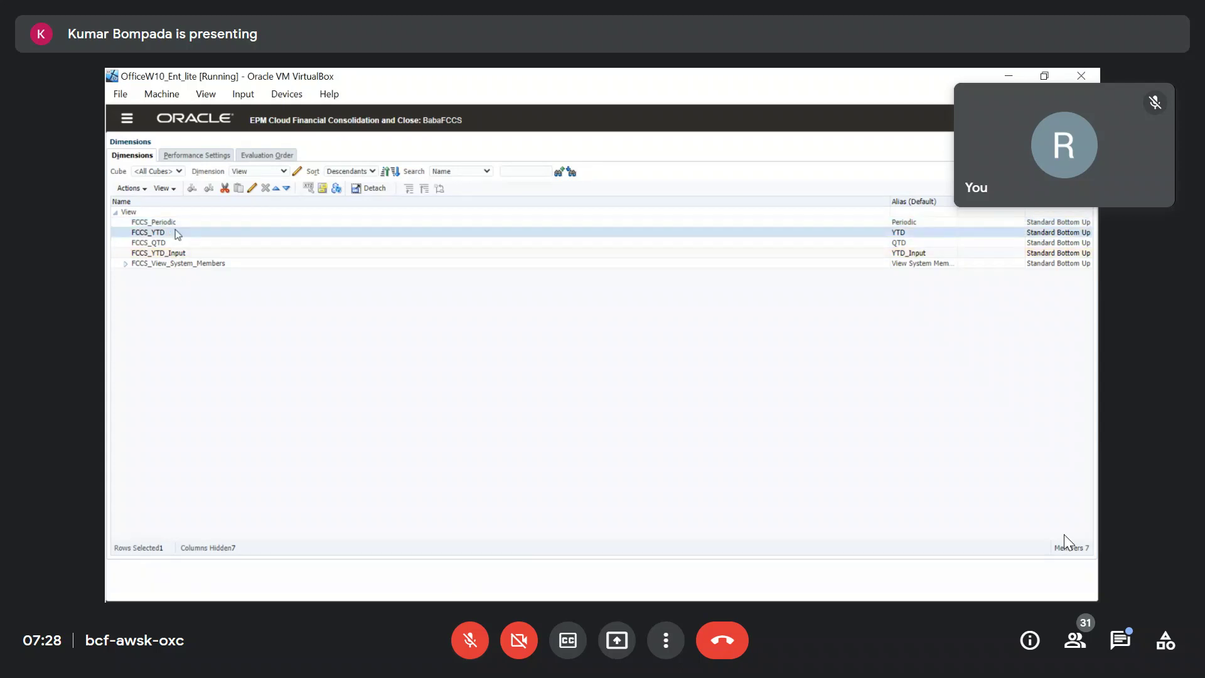
pyautogui.click(172, 253)
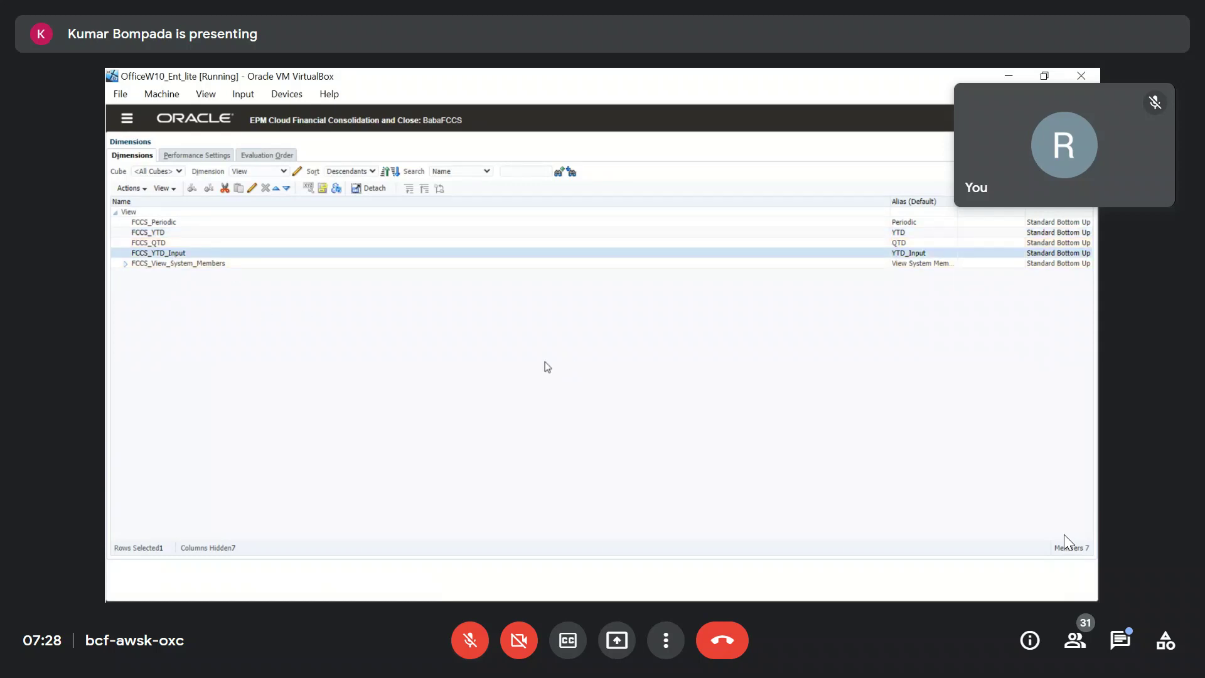
# Set Excel aside, open the FCCS (Z:) folder and select FCCS_Metadata_Grids_08Feb2022.xlsx.
pyautogui.hotkey('alt', 'Tab')
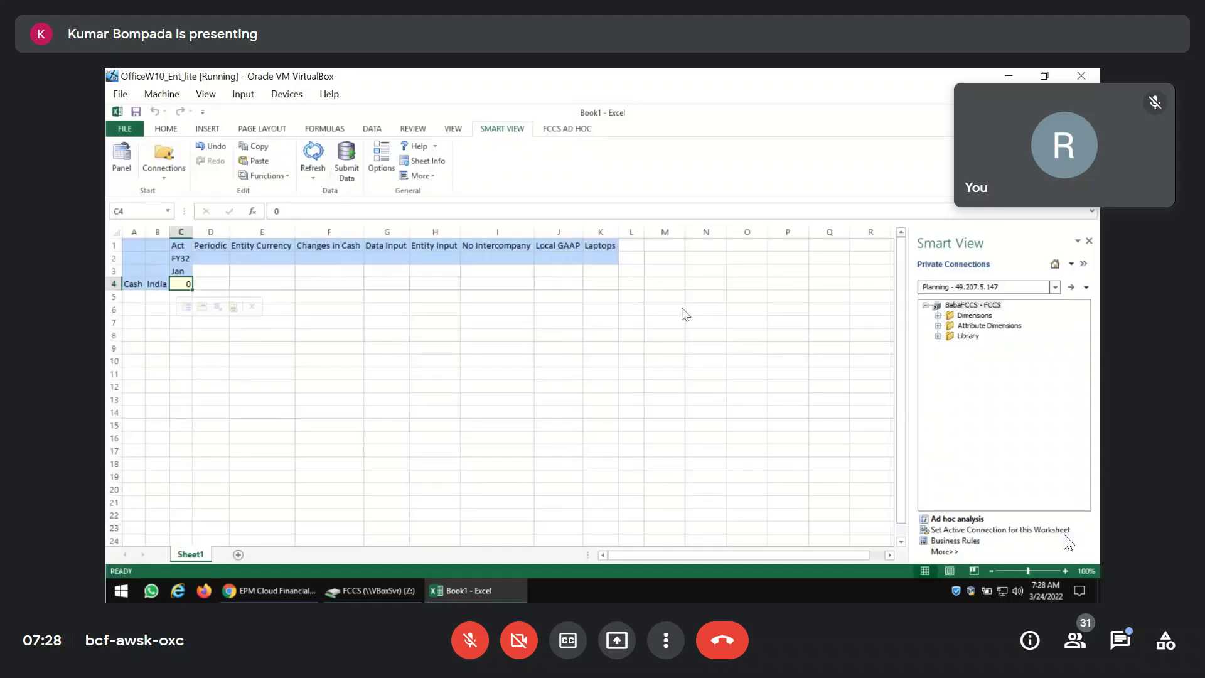
pyautogui.press('super+d')
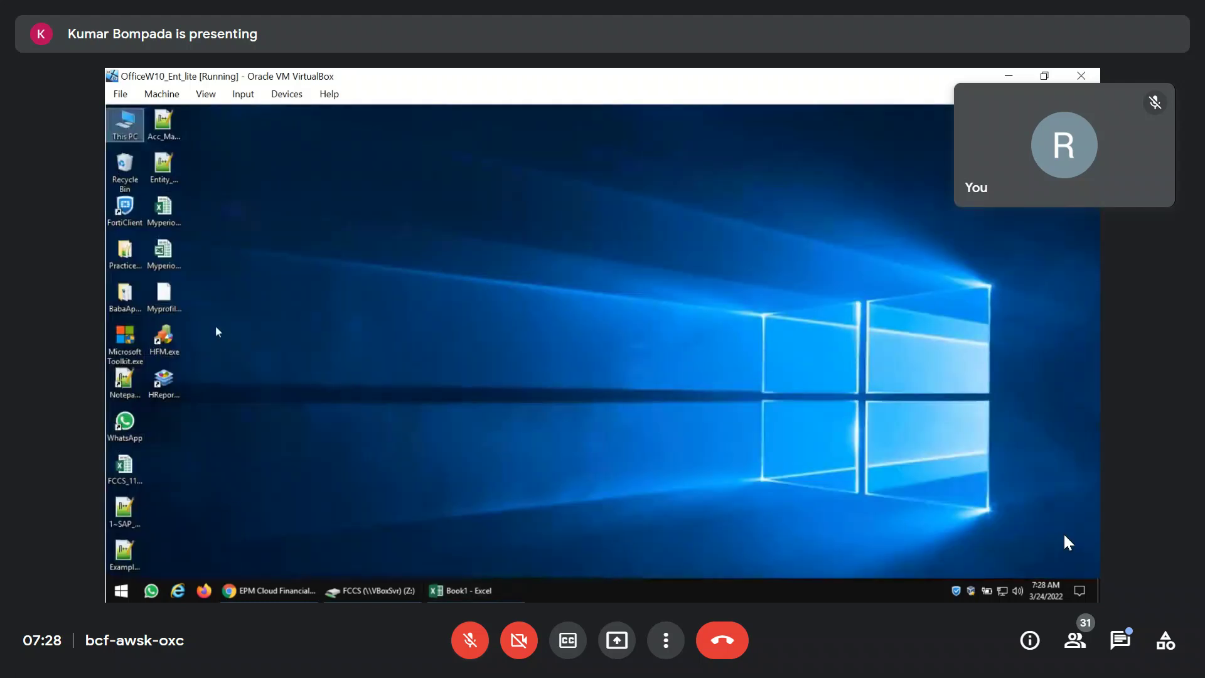
pyautogui.click(389, 591)
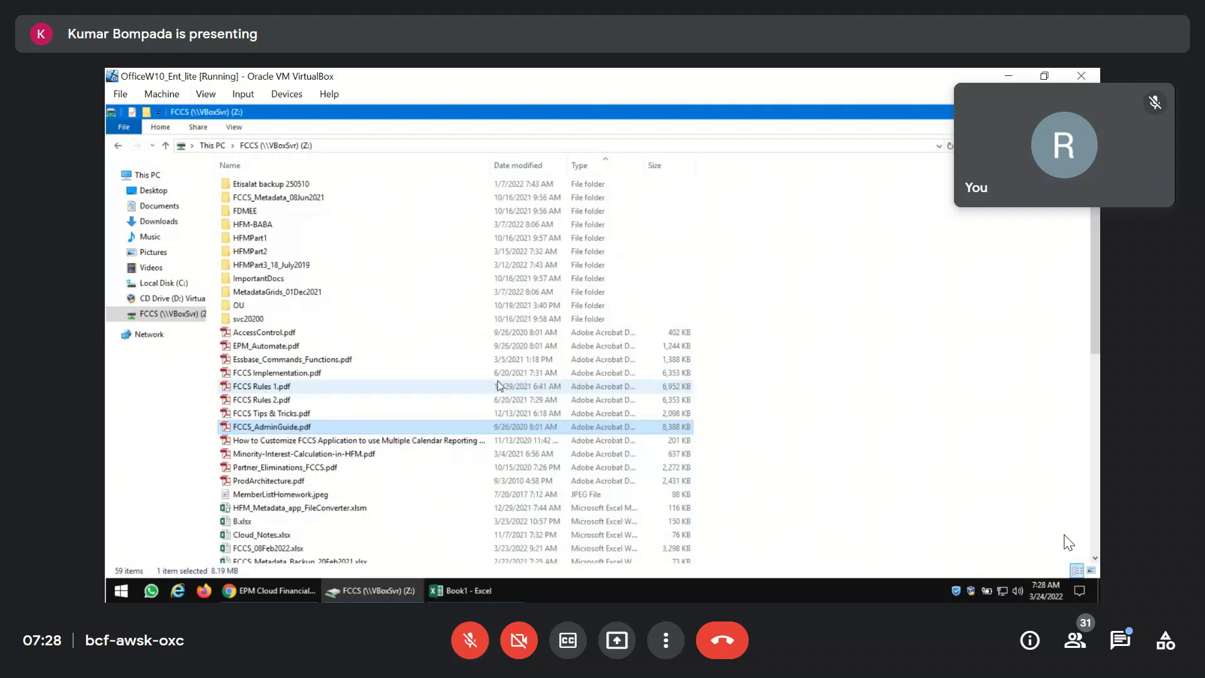
pyautogui.scroll(-4, 499, 386)
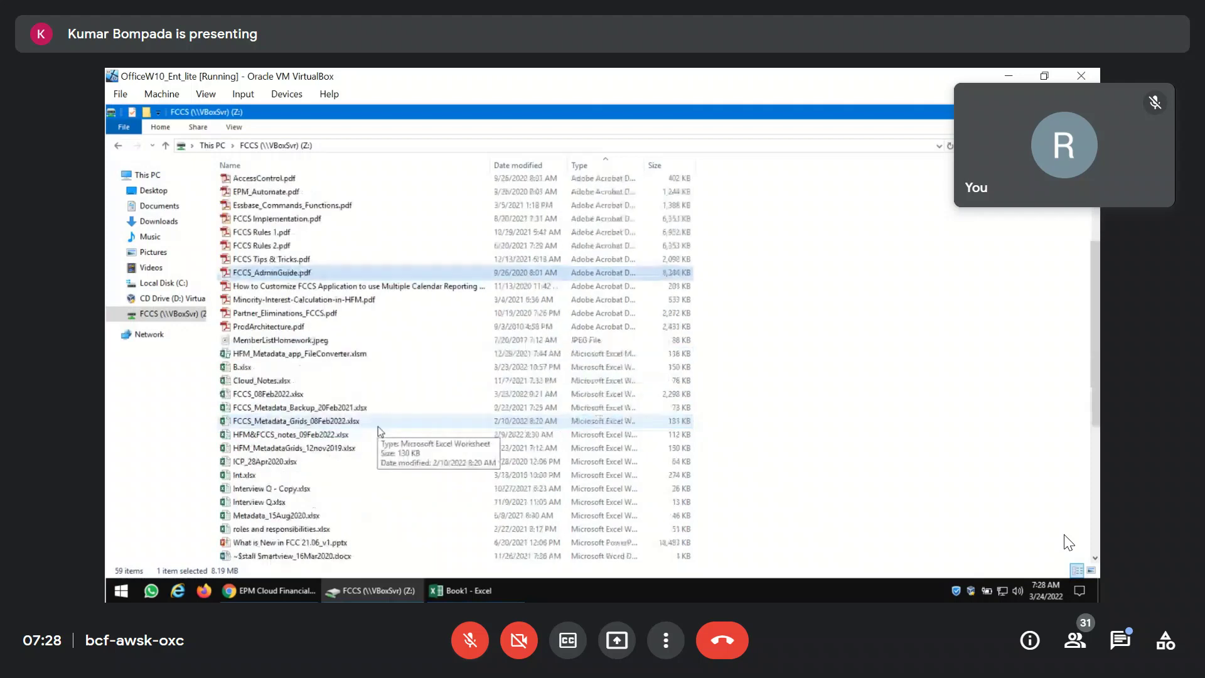
pyautogui.click(287, 422)
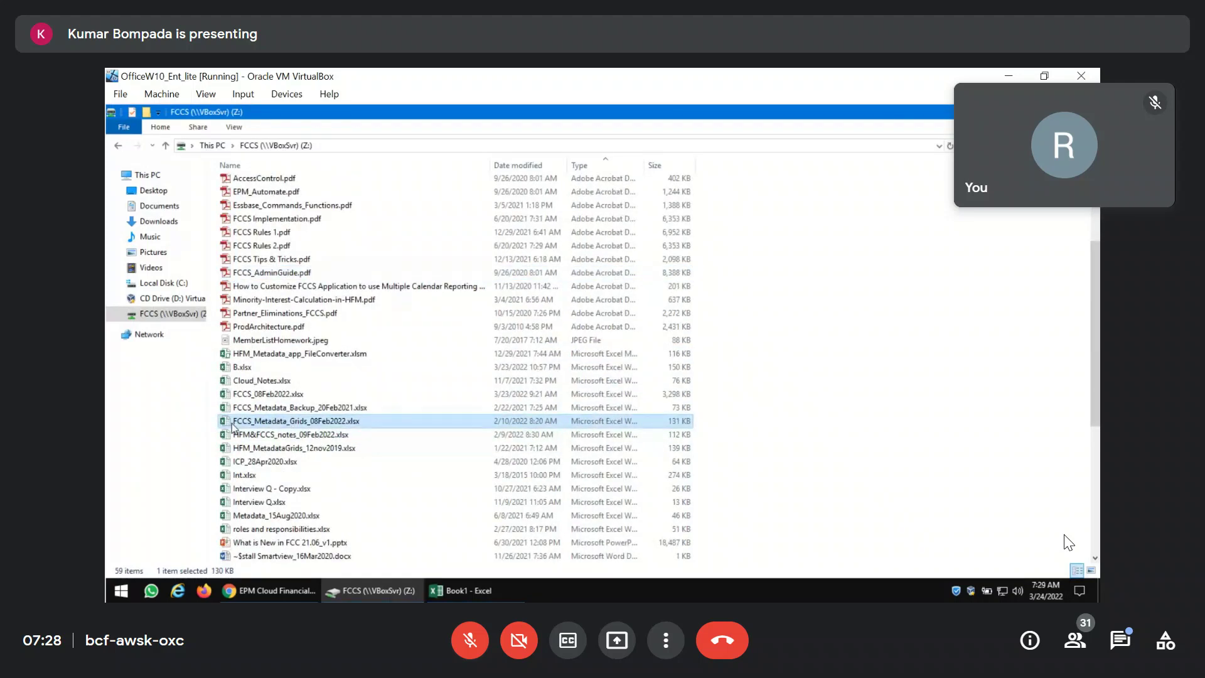
# Open FCCS_Metadata_Grids_08Feb2022.xlsx from the FCCS (Z:) drive in Excel.
pyautogui.doubleClick(234, 426)
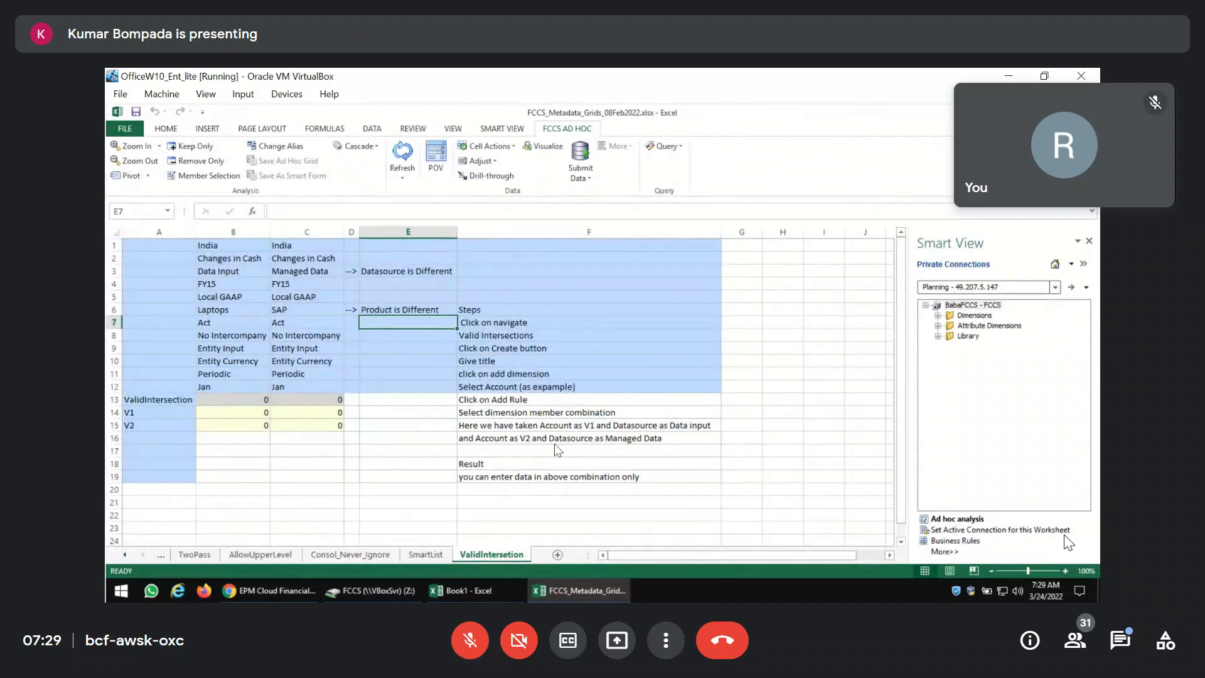
# Activate the YTD_Input sheet from the list of all sheets.
pyautogui.rightClick(125, 556)
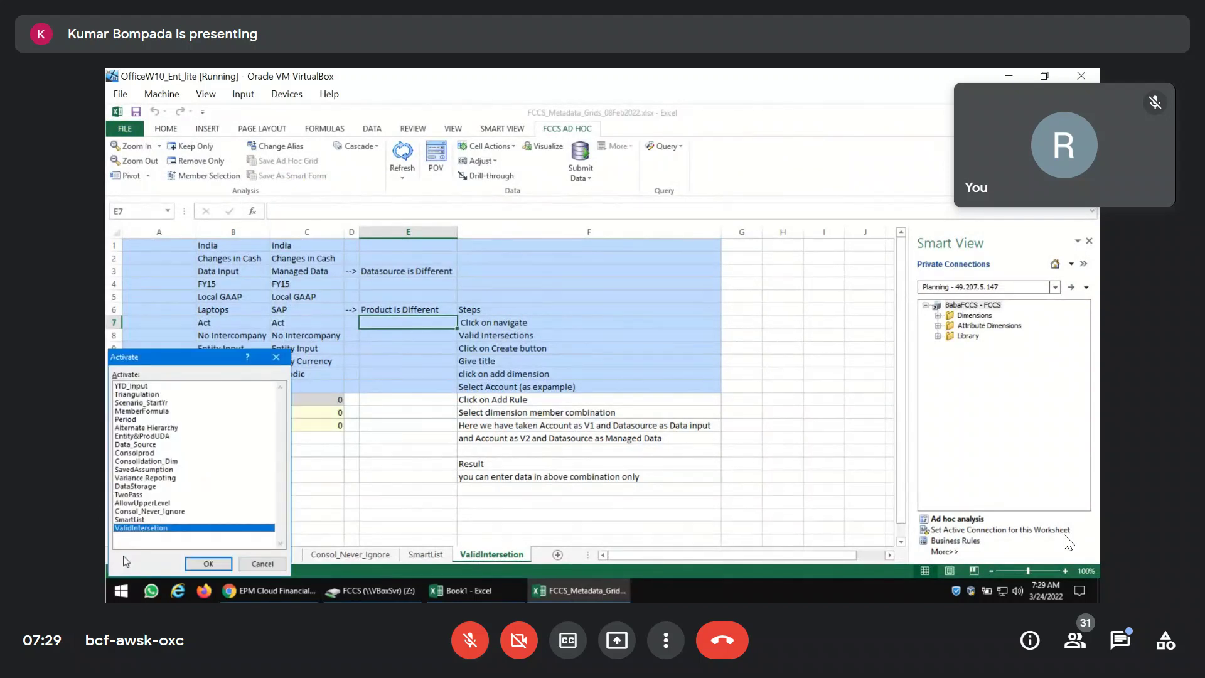
pyautogui.click(155, 387)
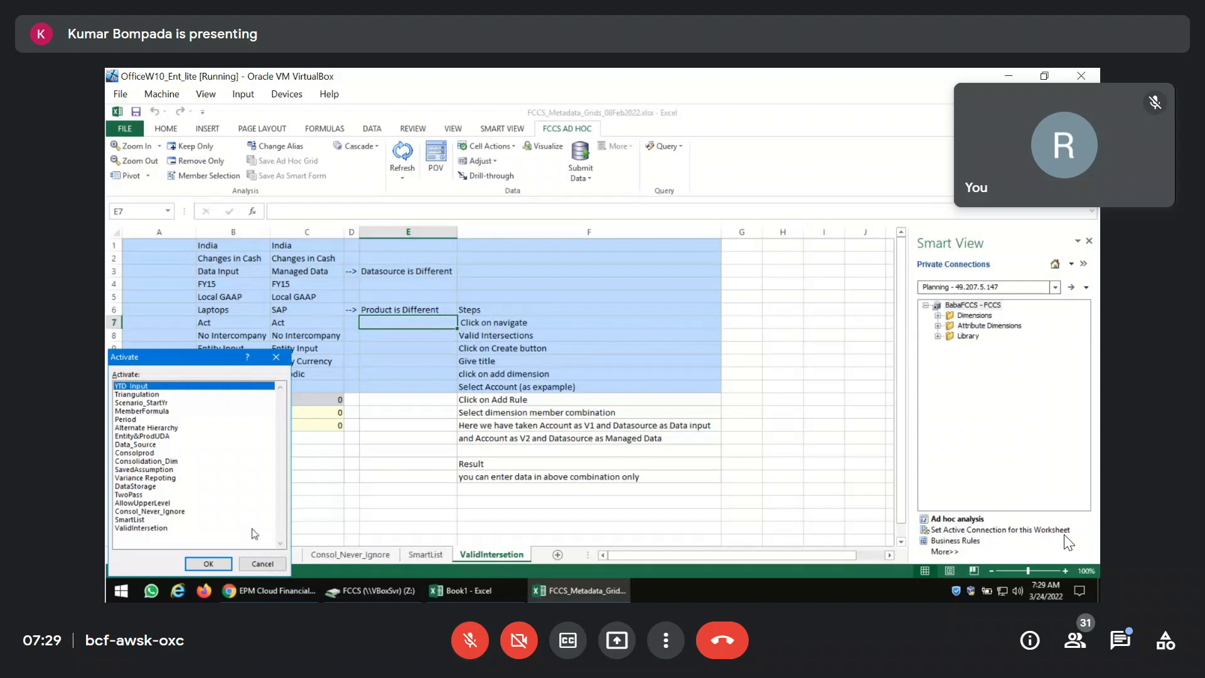
pyautogui.click(208, 563)
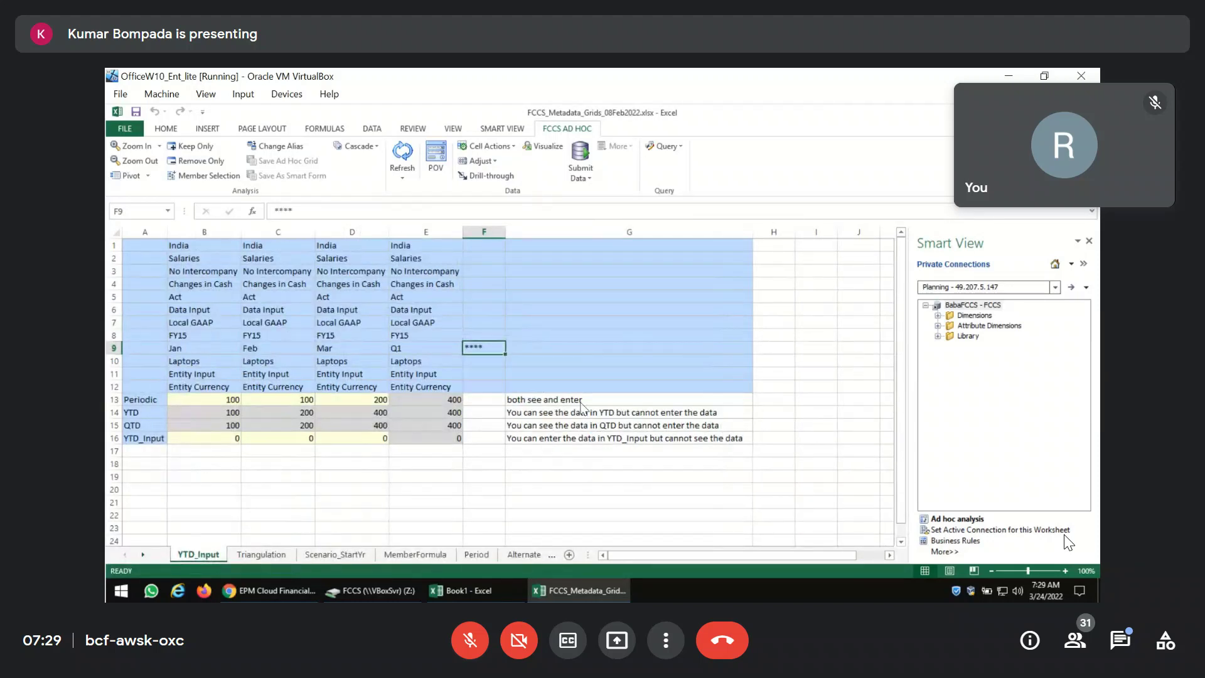
# Read the notes beside the Periodic, YTD, QTD and YTD_Input rows.
pyautogui.click(584, 405)
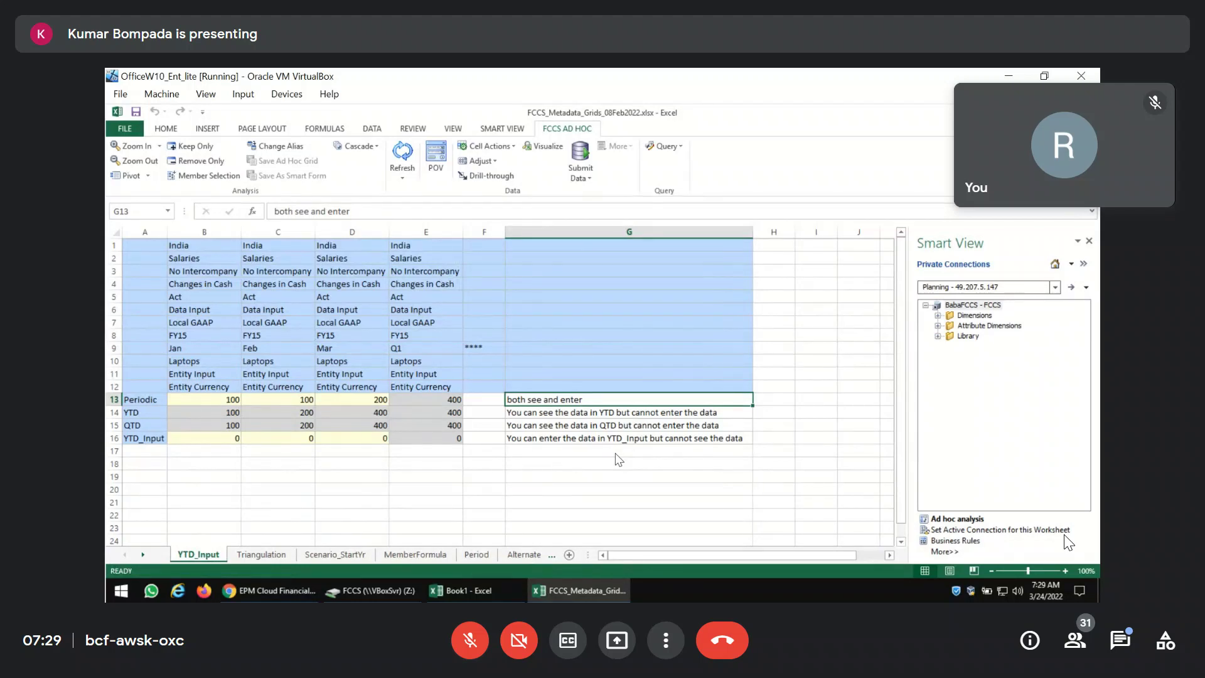
pyautogui.press('Left')
pyautogui.press('Left')
pyautogui.press('Left')
pyautogui.press('Left')
pyautogui.press('Left')
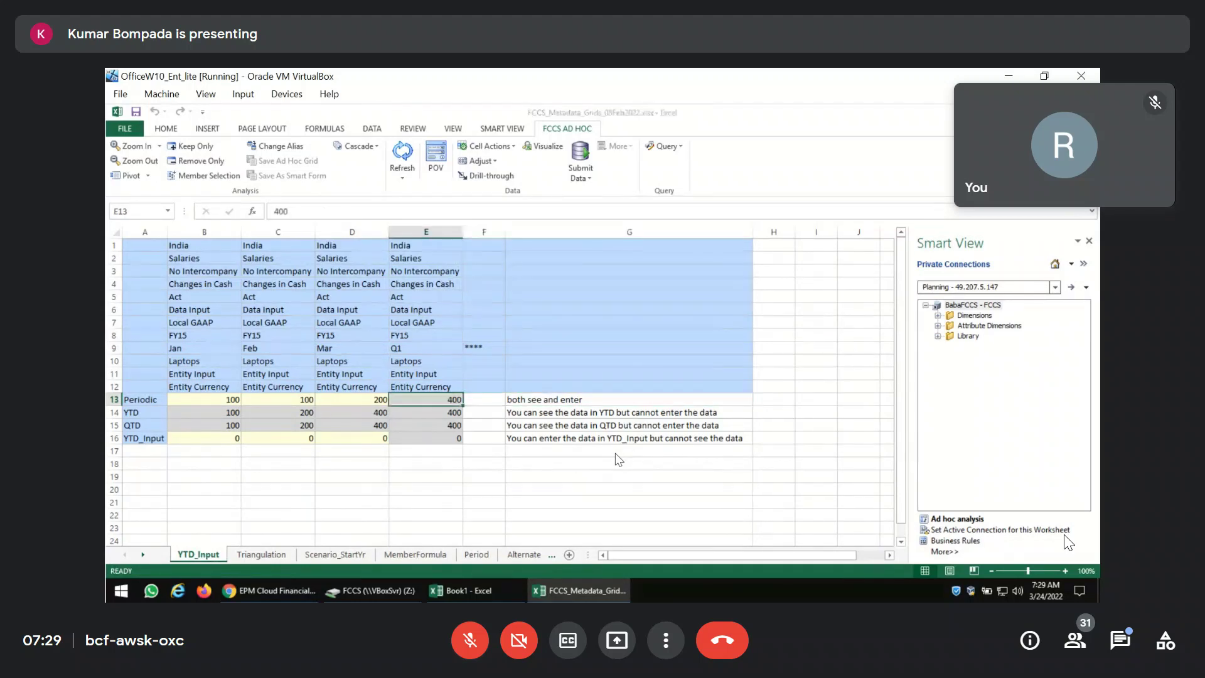
pyautogui.press('Right')
pyautogui.press('Right')
pyautogui.press('Right')
pyautogui.press('Right')
pyautogui.press('Right')
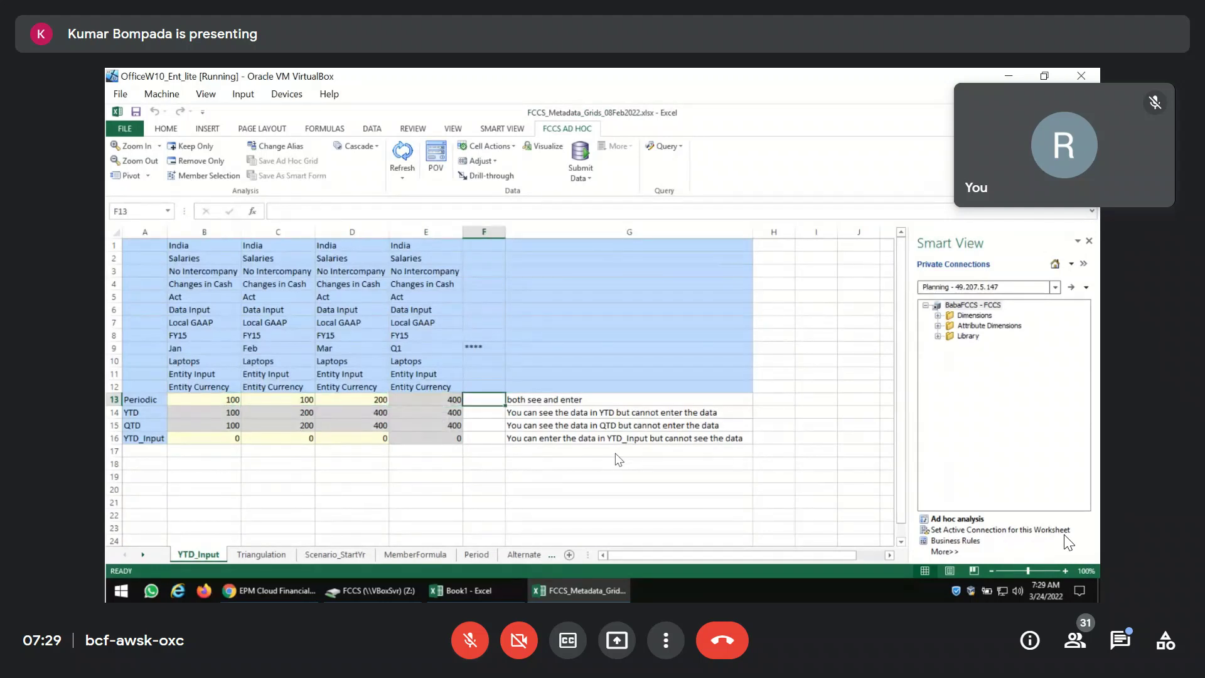
pyautogui.press('Down')
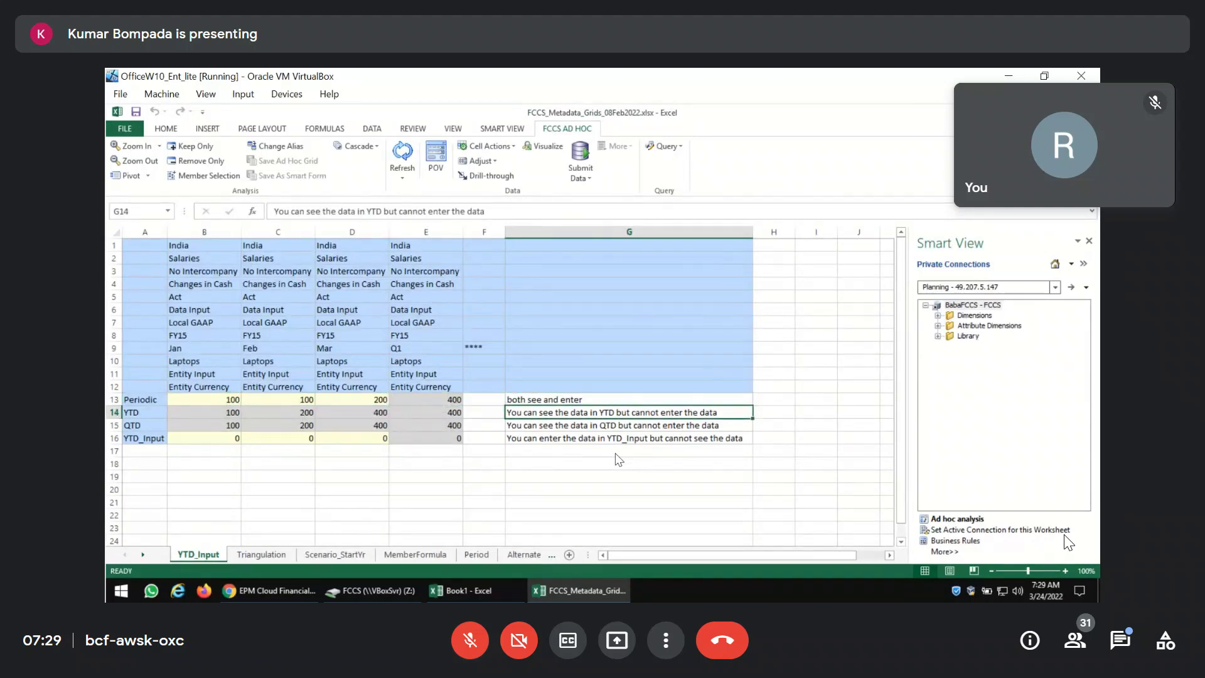
pyautogui.press('Down')
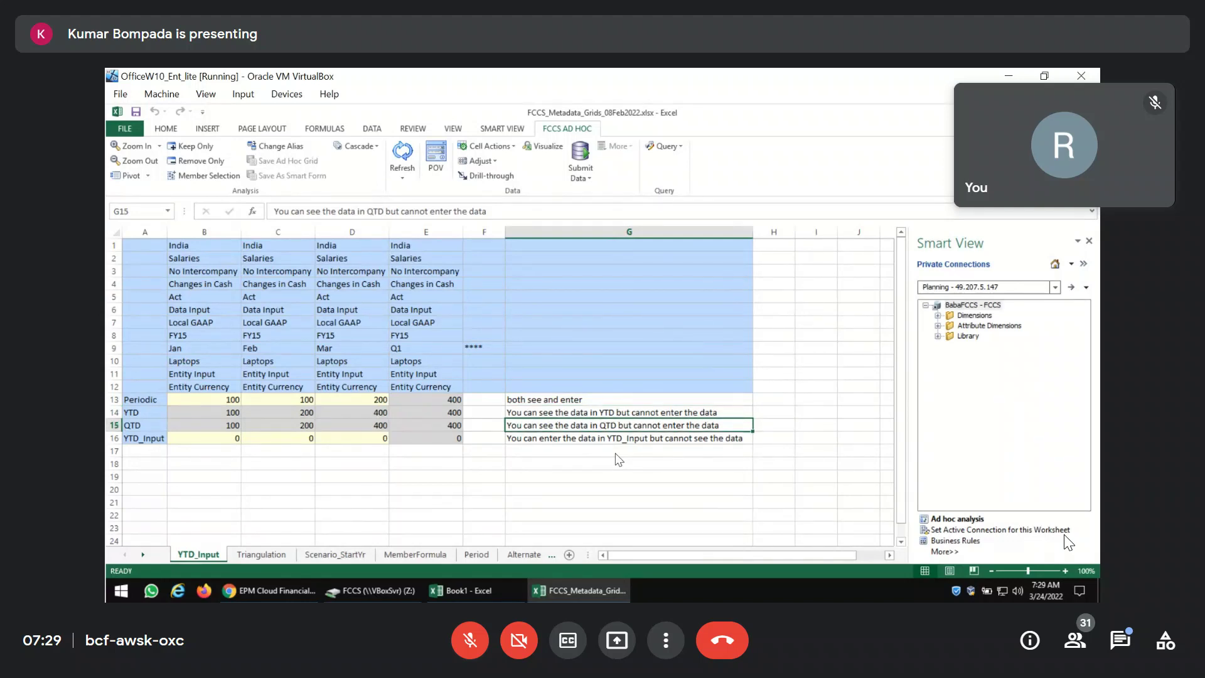
pyautogui.press('Down')
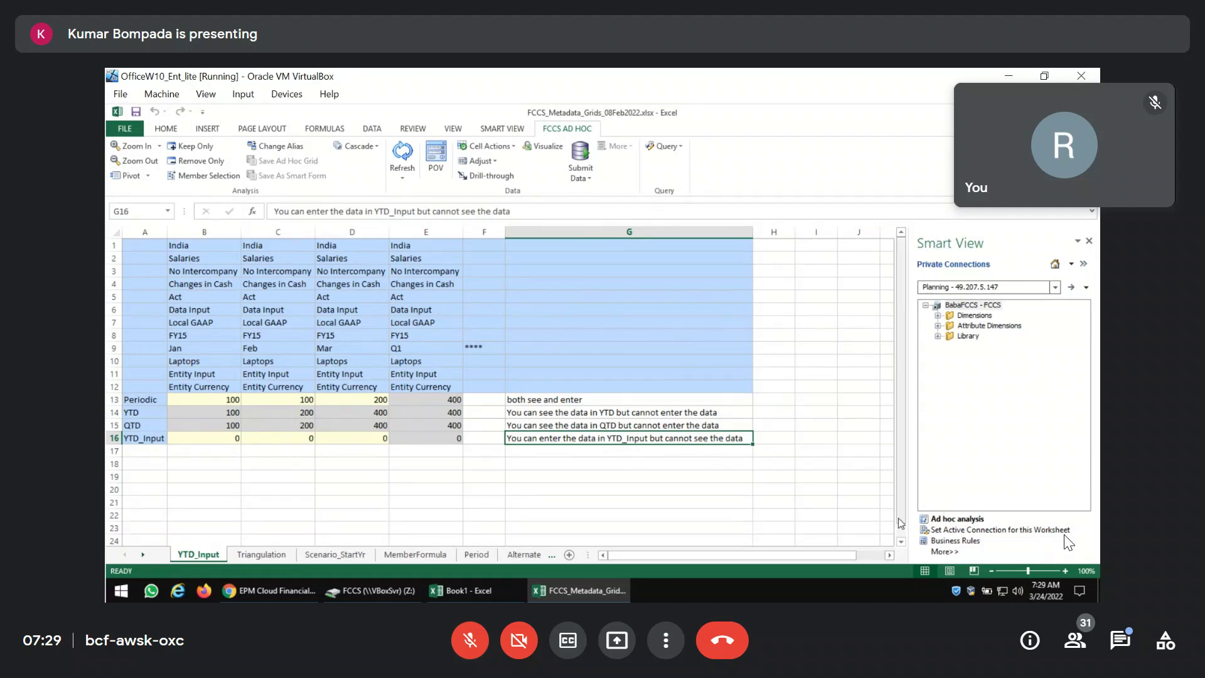
# Start ad hoc analysis, reusing sheet contents and POV, so the grid refreshes showing zeros.
pyautogui.click(948, 524)
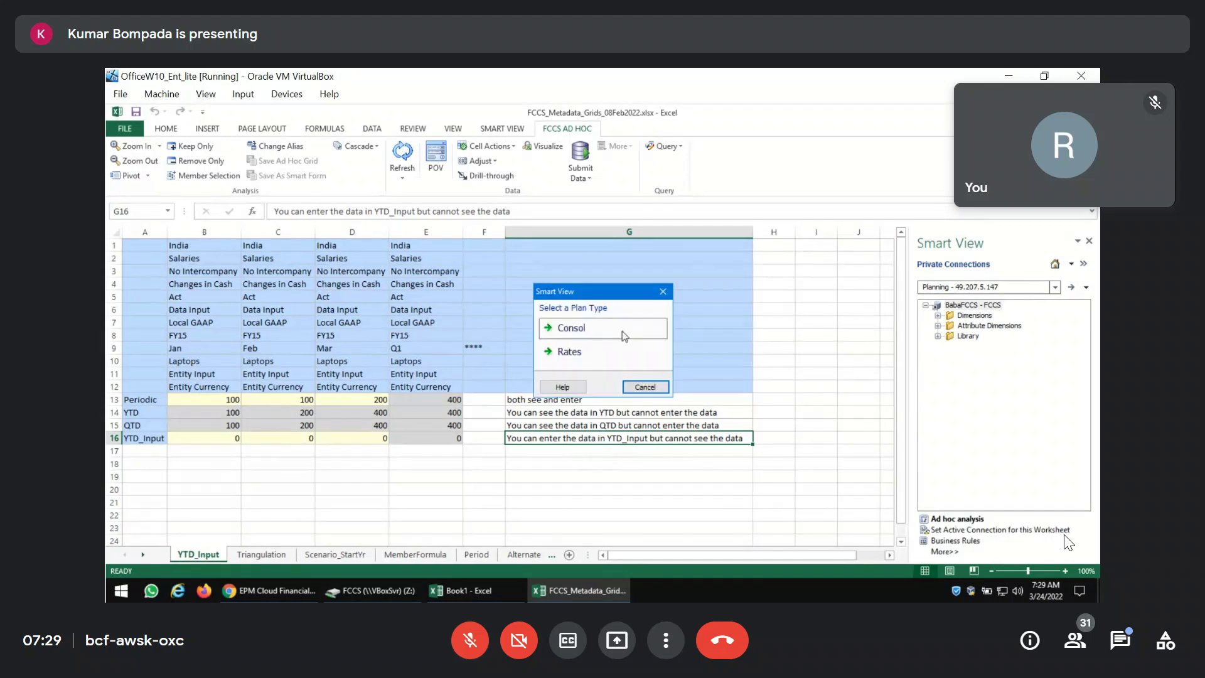
pyautogui.press('Return')
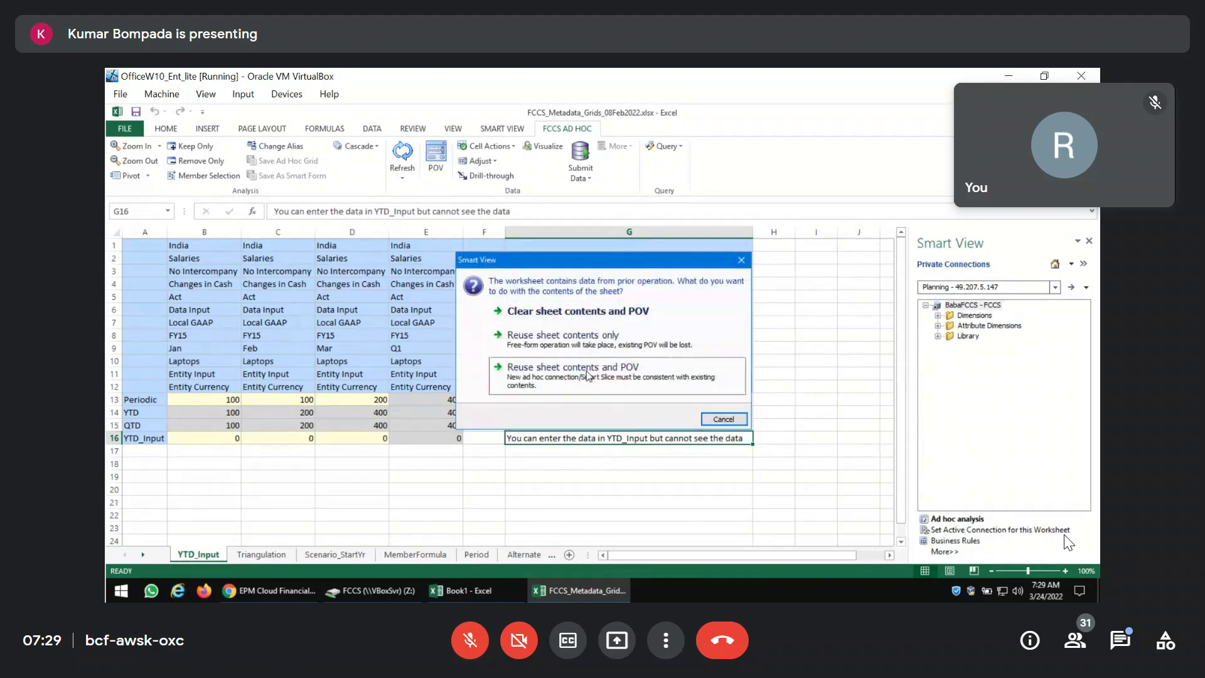
pyautogui.click(587, 375)
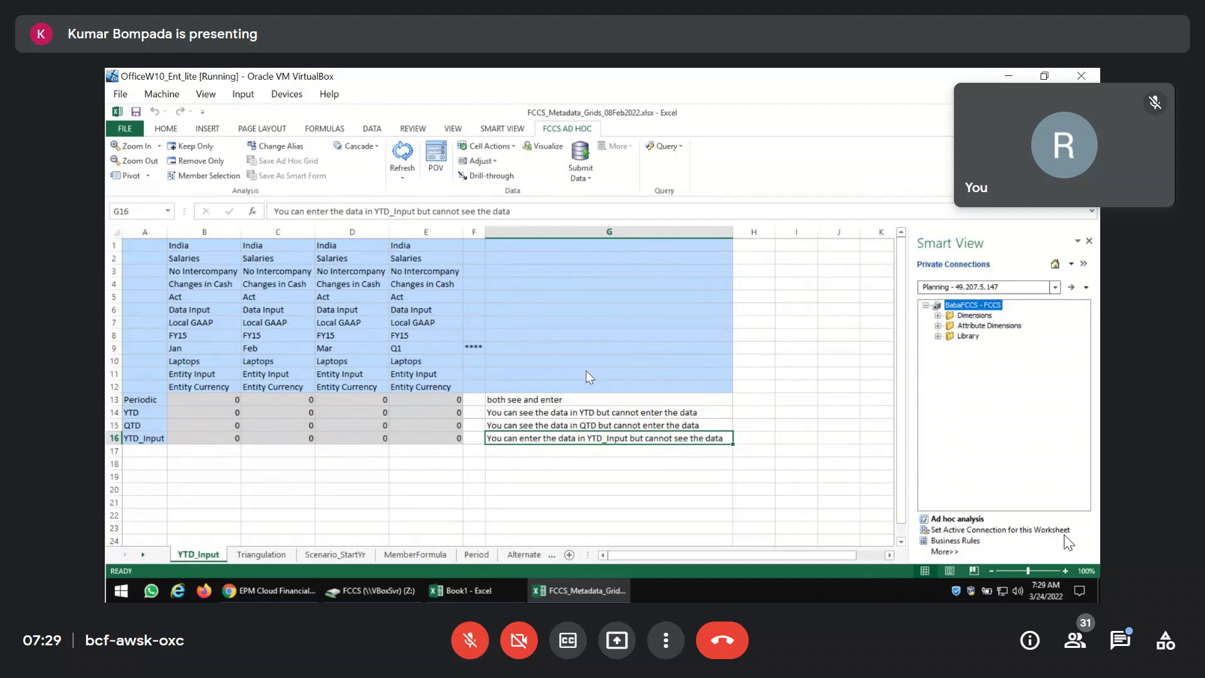
# In FCCS Dimensions, display the members of the Scenario dimension.
pyautogui.moveTo(272, 595)
pyautogui.click(272, 592)
pyautogui.click(284, 171)
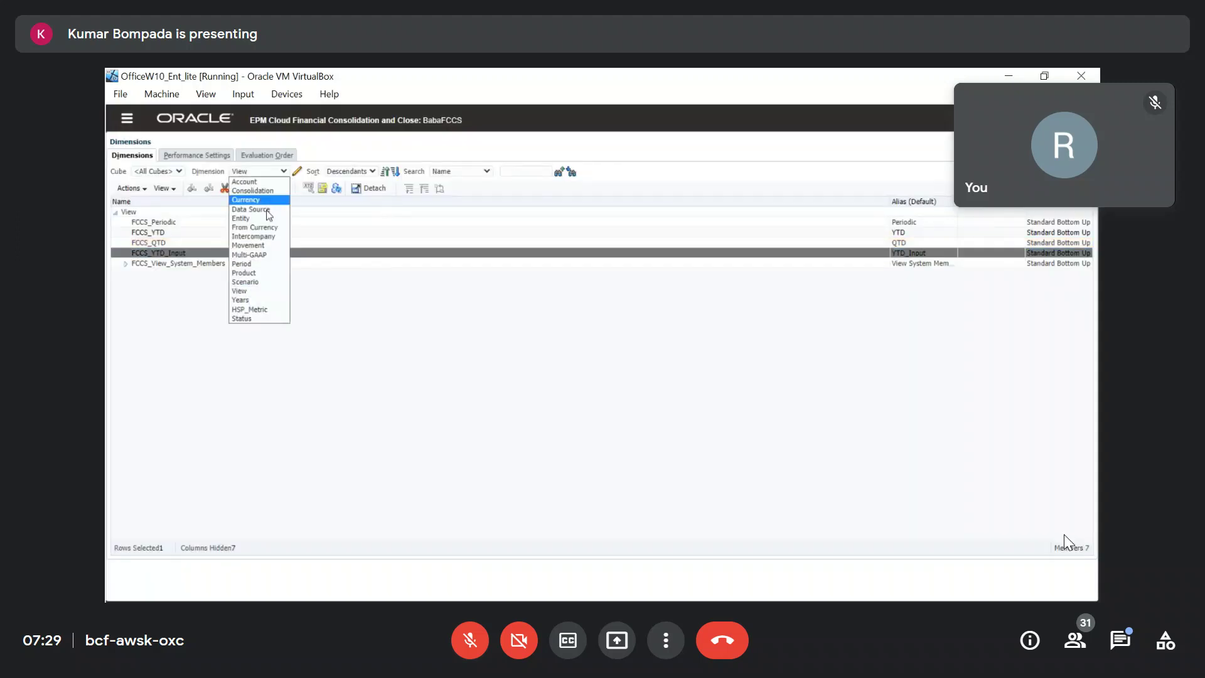
pyautogui.click(246, 281)
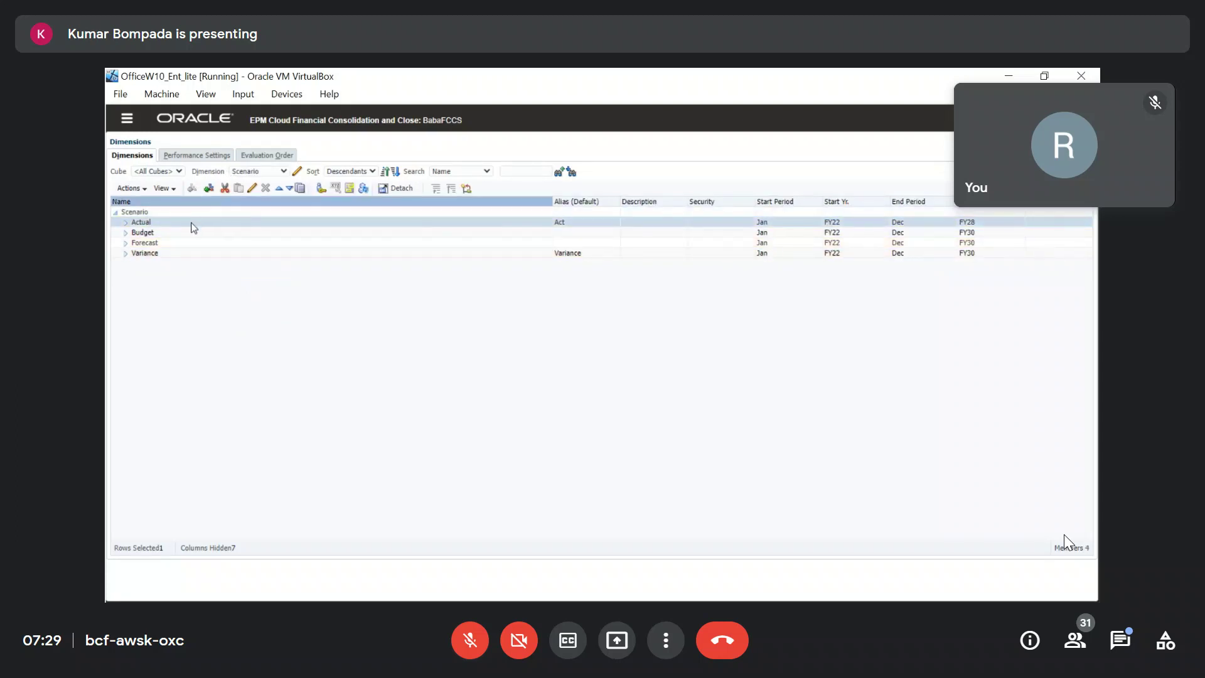
# Change the Actual scenario to start year FY15 and end year FY30, and save.
pyautogui.click(252, 188)
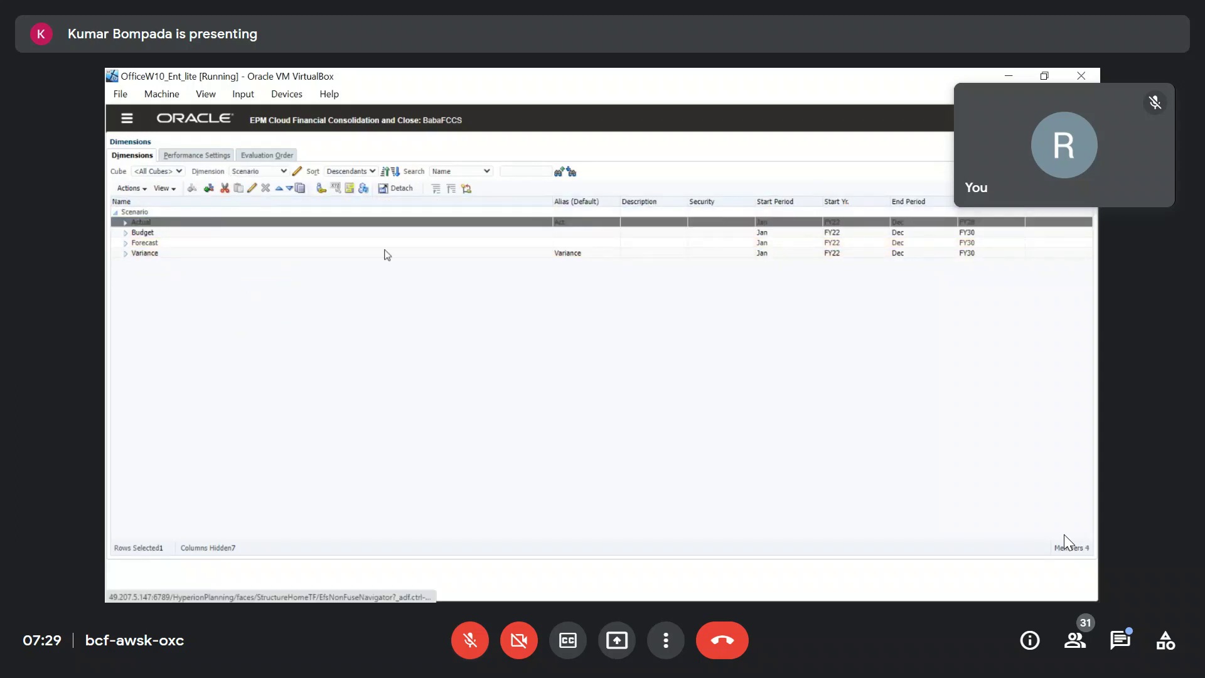
pyautogui.click(328, 252)
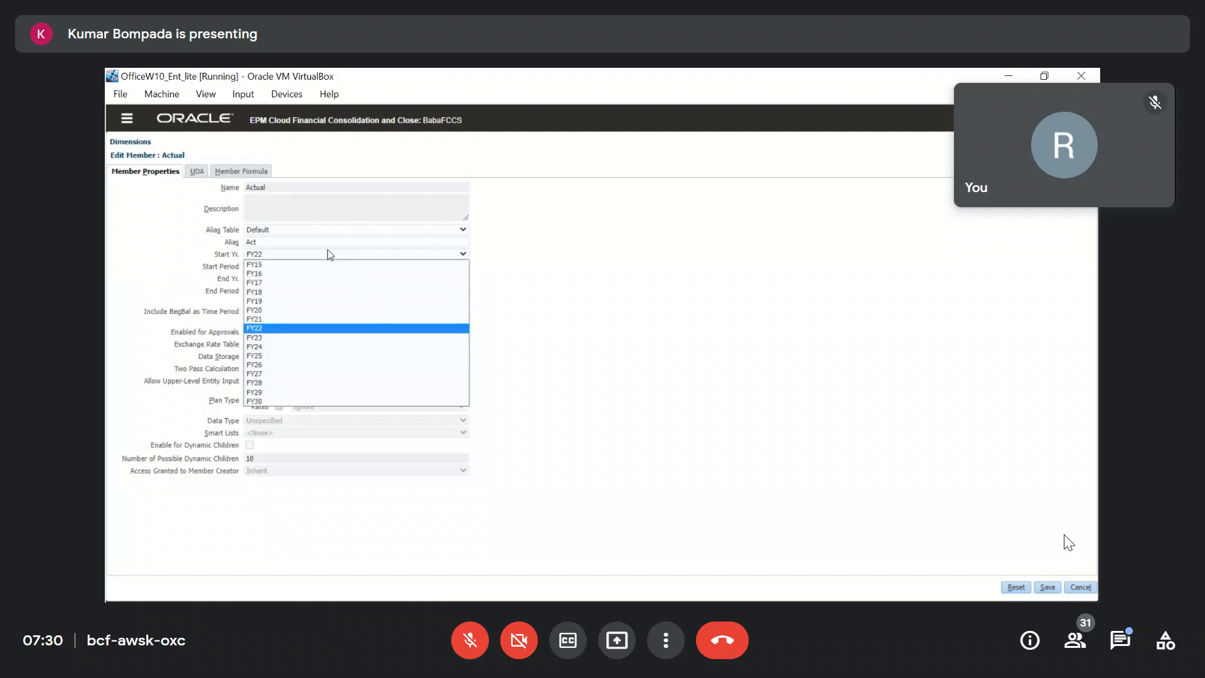
pyautogui.click(300, 264)
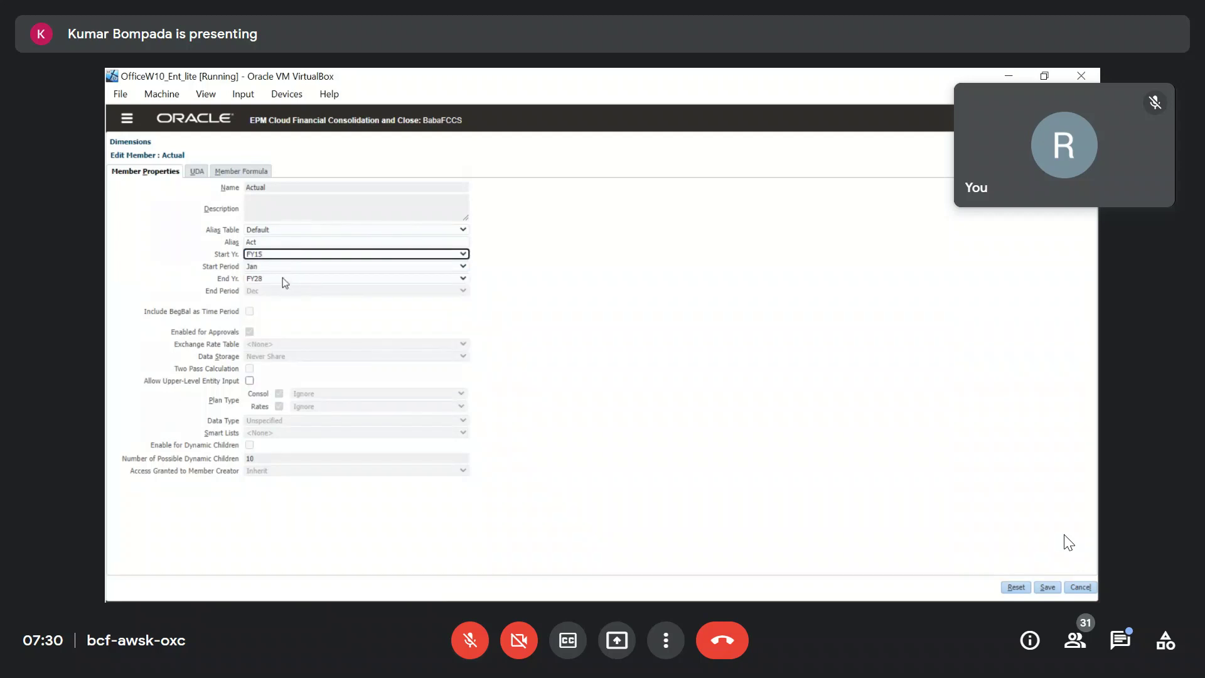
pyautogui.click(284, 279)
pyautogui.click(262, 426)
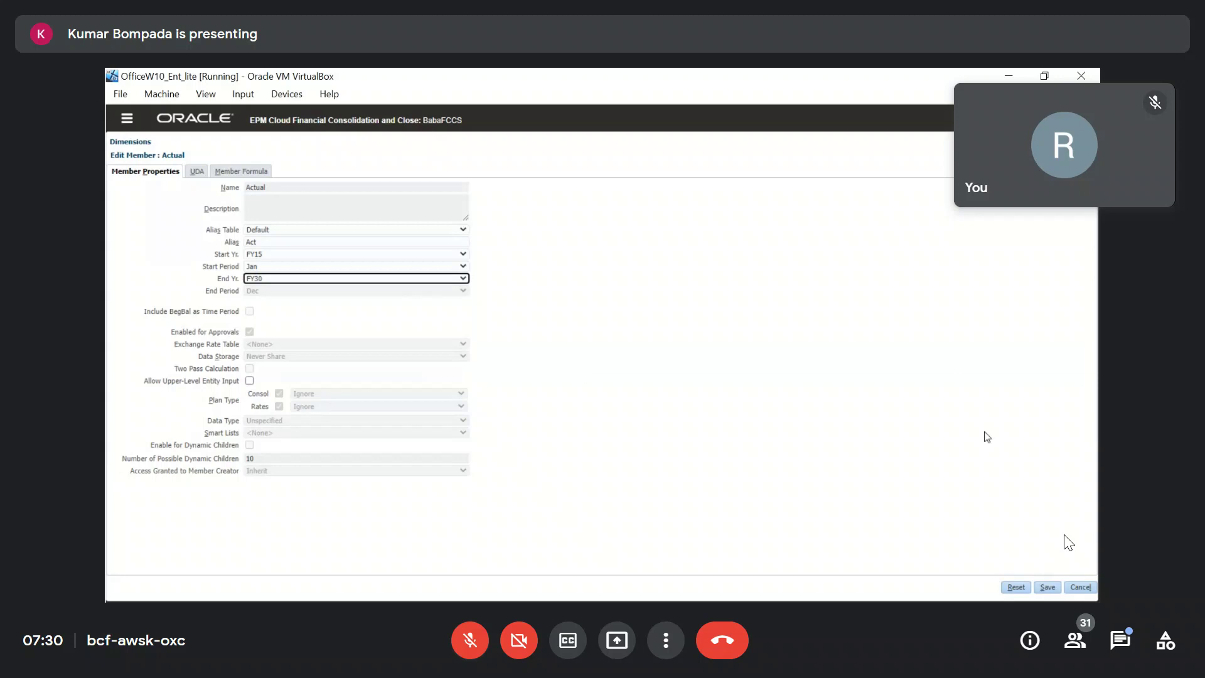
pyautogui.click(1053, 589)
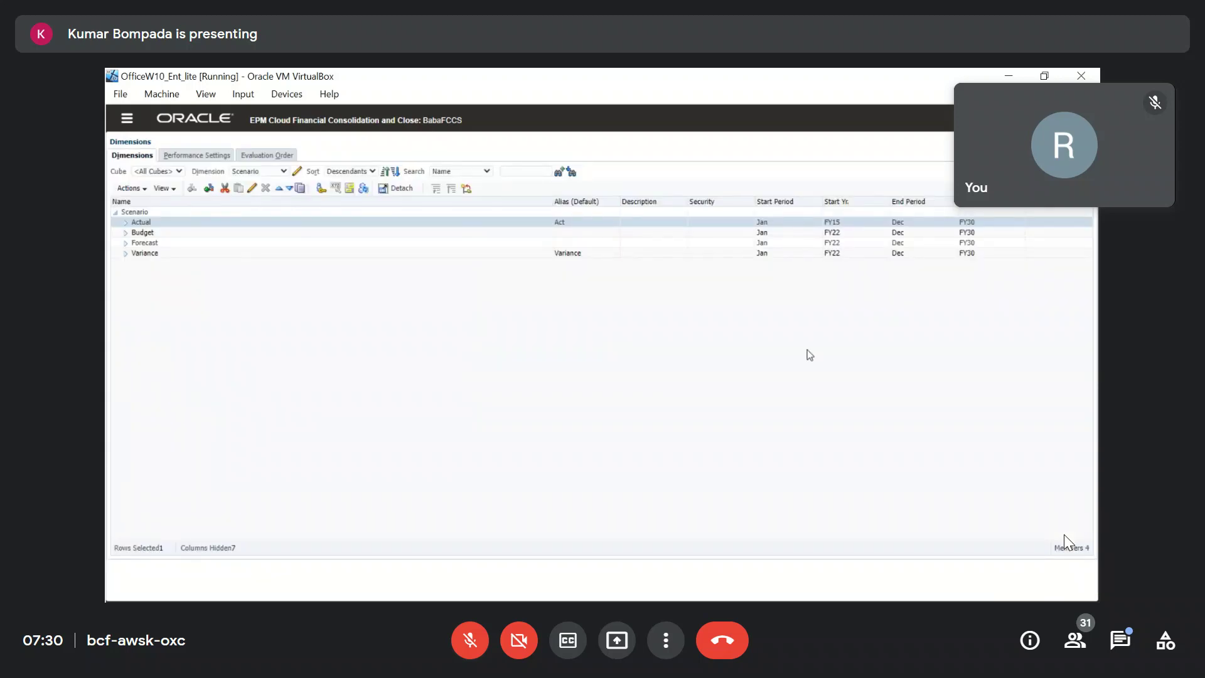
pyautogui.hotkey('alt', 'Tab')
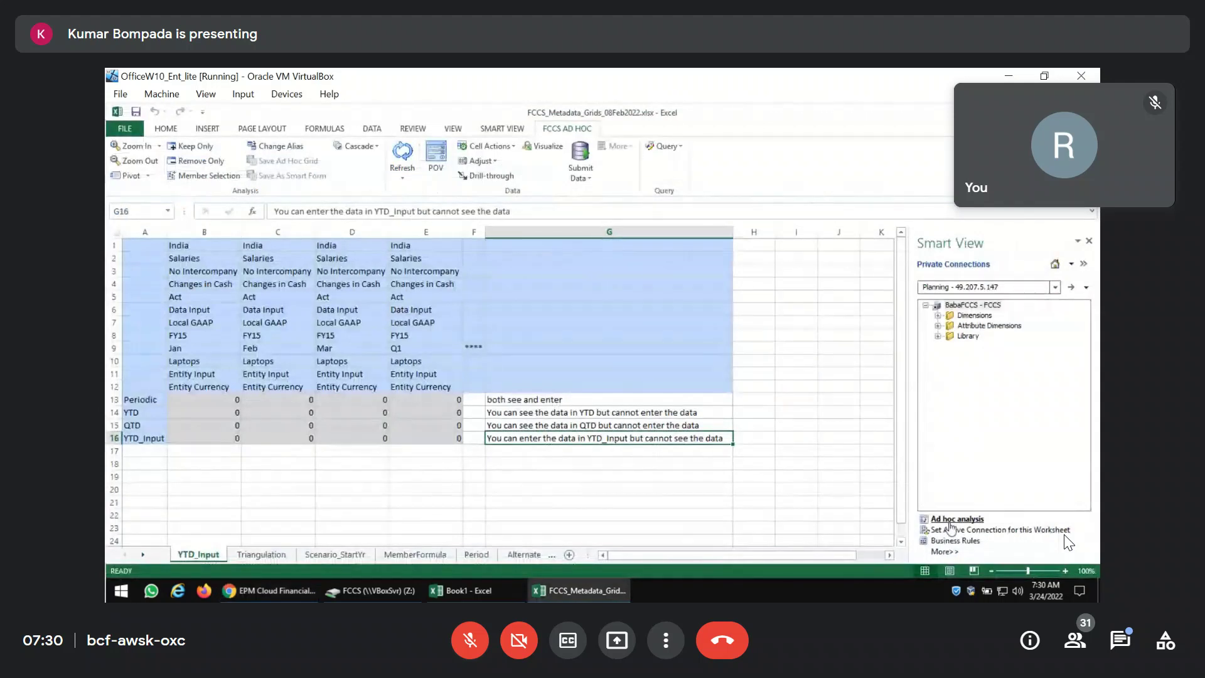
# Refresh the grid and inspect the Periodic Jan cell and the Jan, Feb, Q1 headers.
pyautogui.click(403, 154)
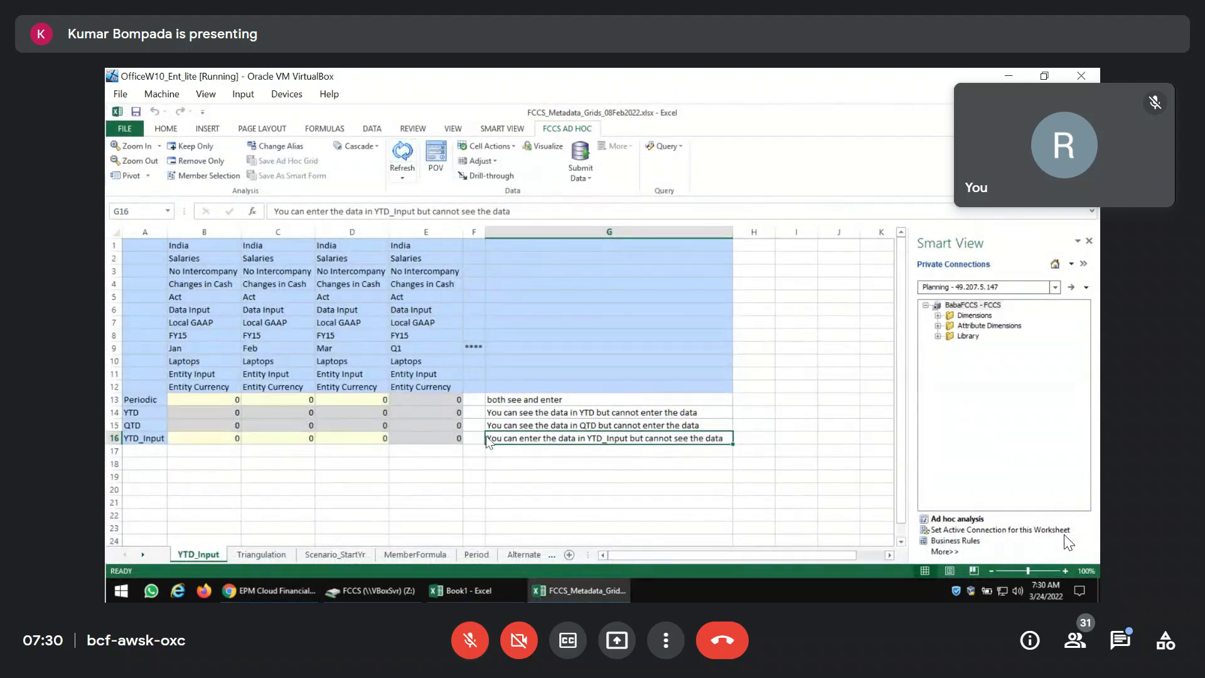
pyautogui.click(225, 402)
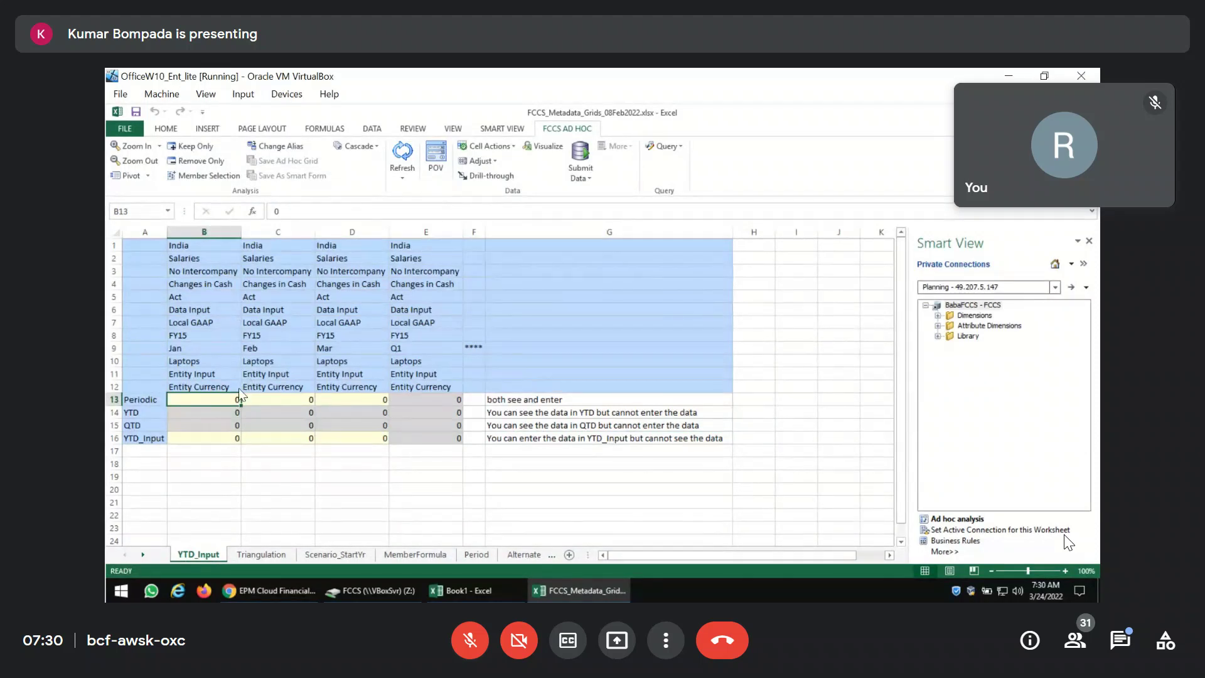
pyautogui.click(208, 340)
pyautogui.click(204, 351)
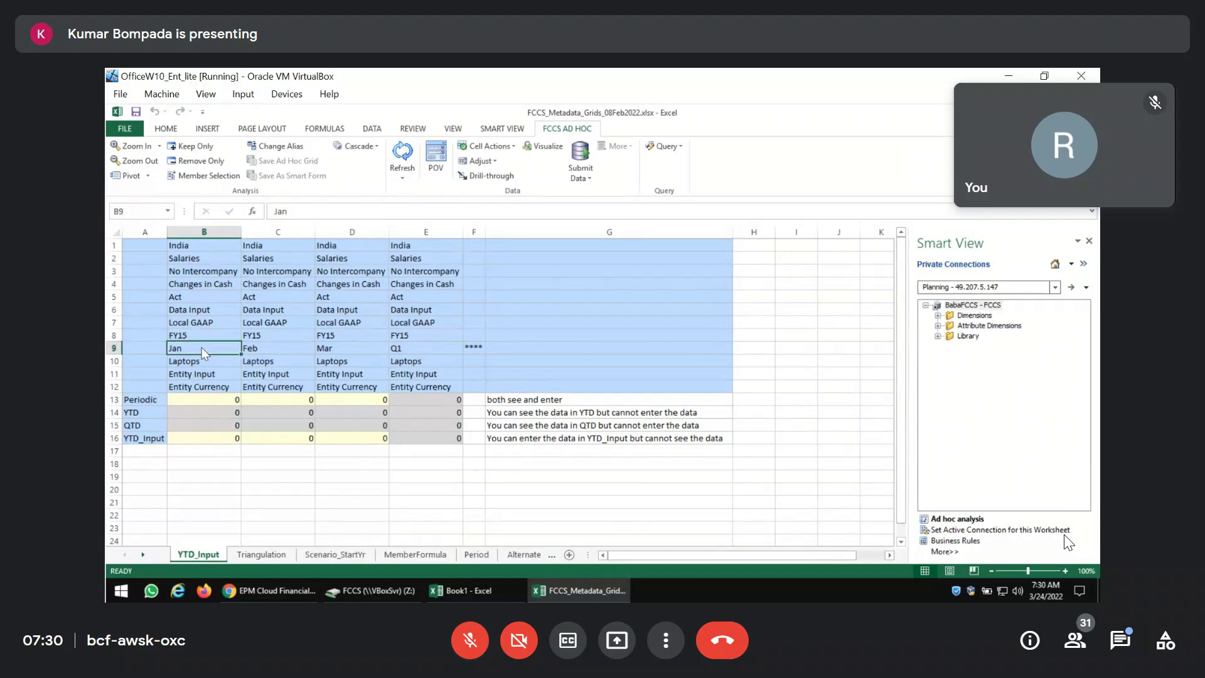
pyautogui.click(253, 335)
pyautogui.click(251, 349)
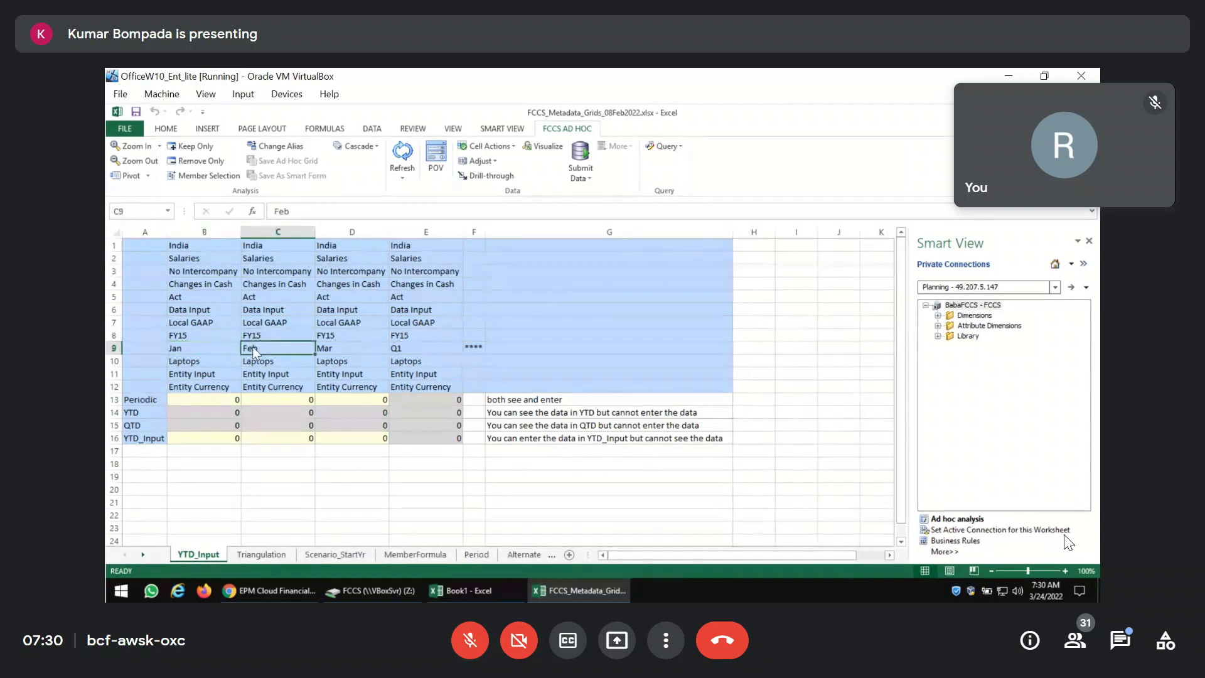
pyautogui.click(343, 347)
pyautogui.click(421, 349)
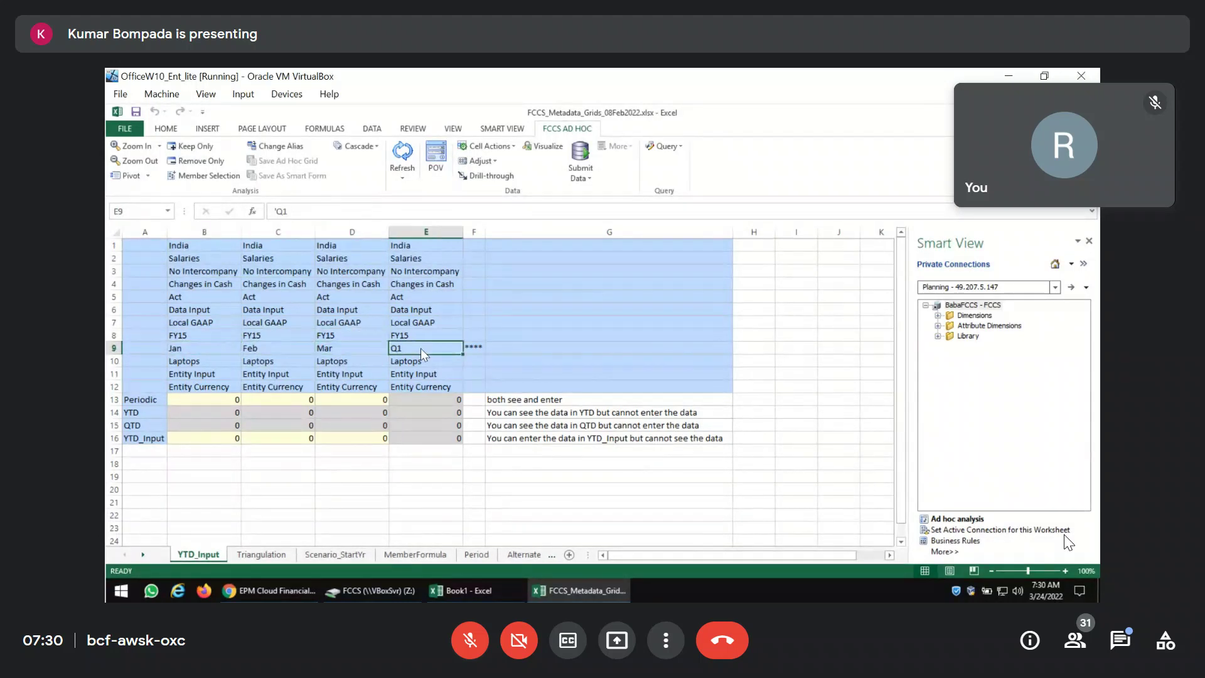
# Enter 100 as the Periodic value for Jan, Feb and Mar.
pyautogui.click(217, 401)
pyautogui.write('100')
pyautogui.press('Return')
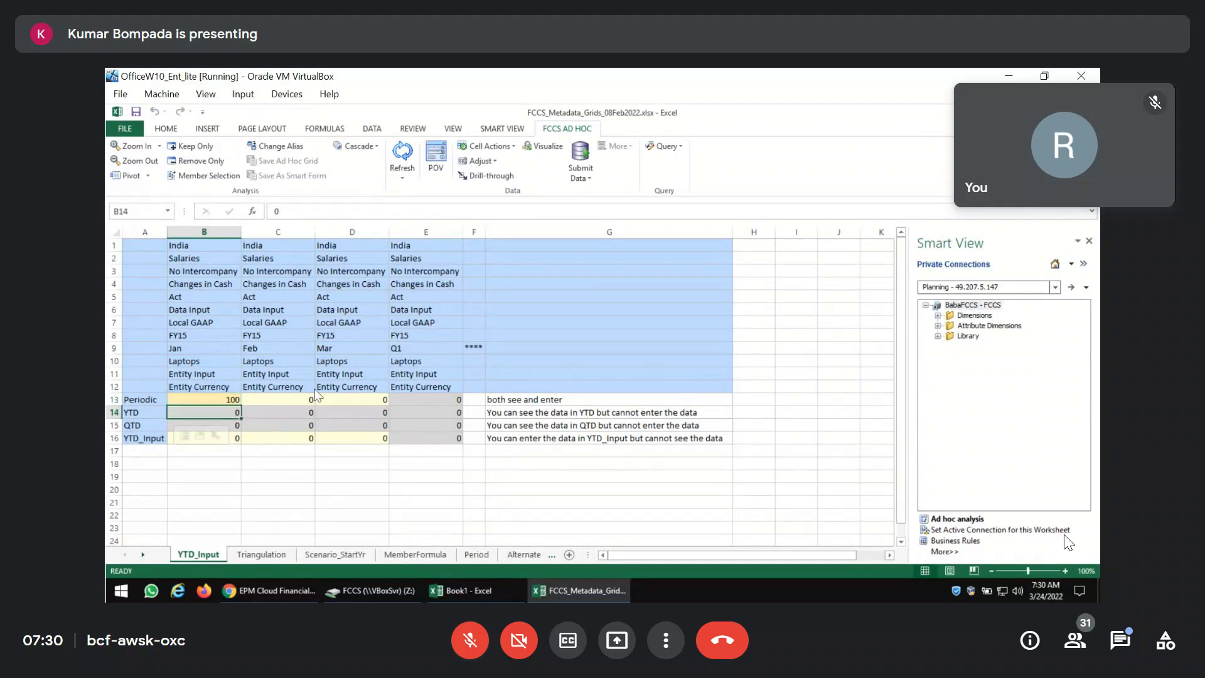
pyautogui.click(290, 403)
pyautogui.write('100')
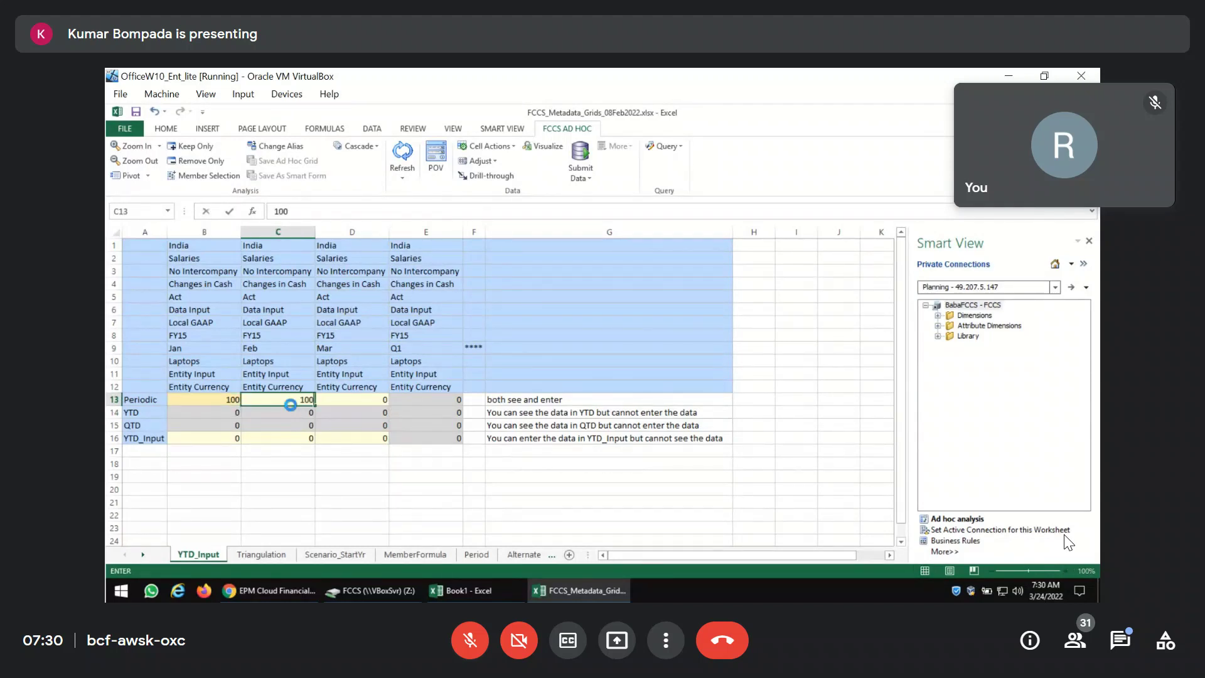
pyautogui.press('Tab')
pyautogui.write('100')
pyautogui.press('Return')
# Submit the Periodic values to FCCS and check the resulting Jan–Mar YTD values.
pyautogui.click(582, 168)
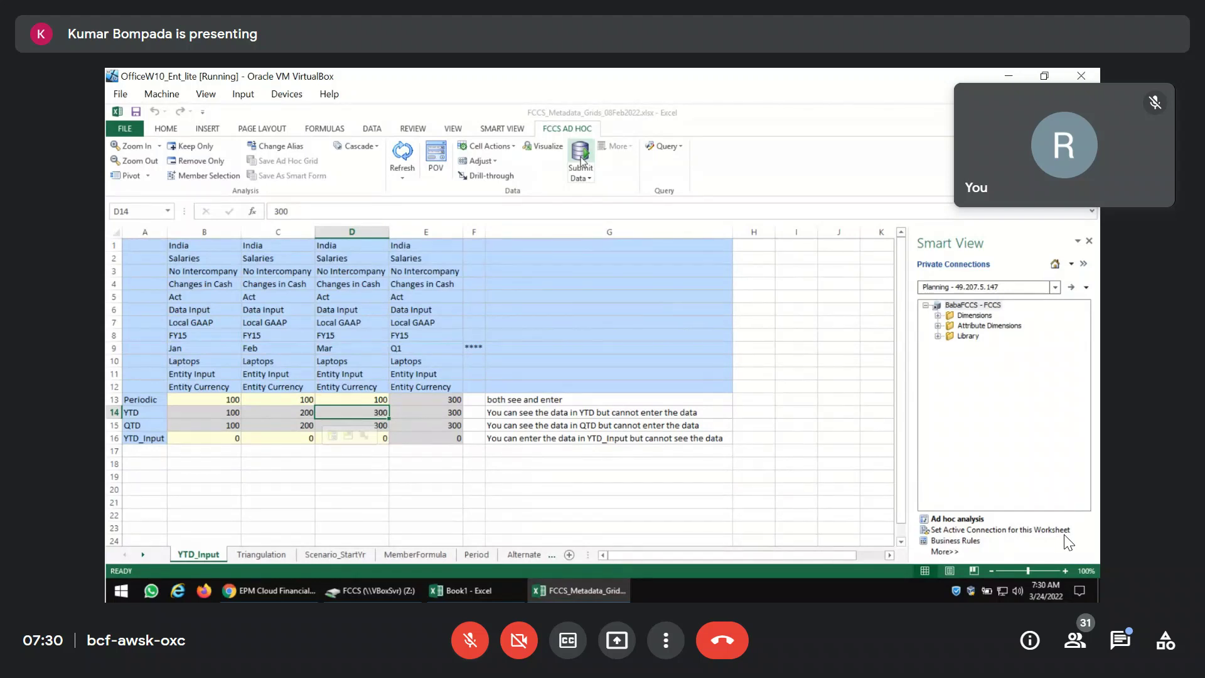
pyautogui.click(220, 401)
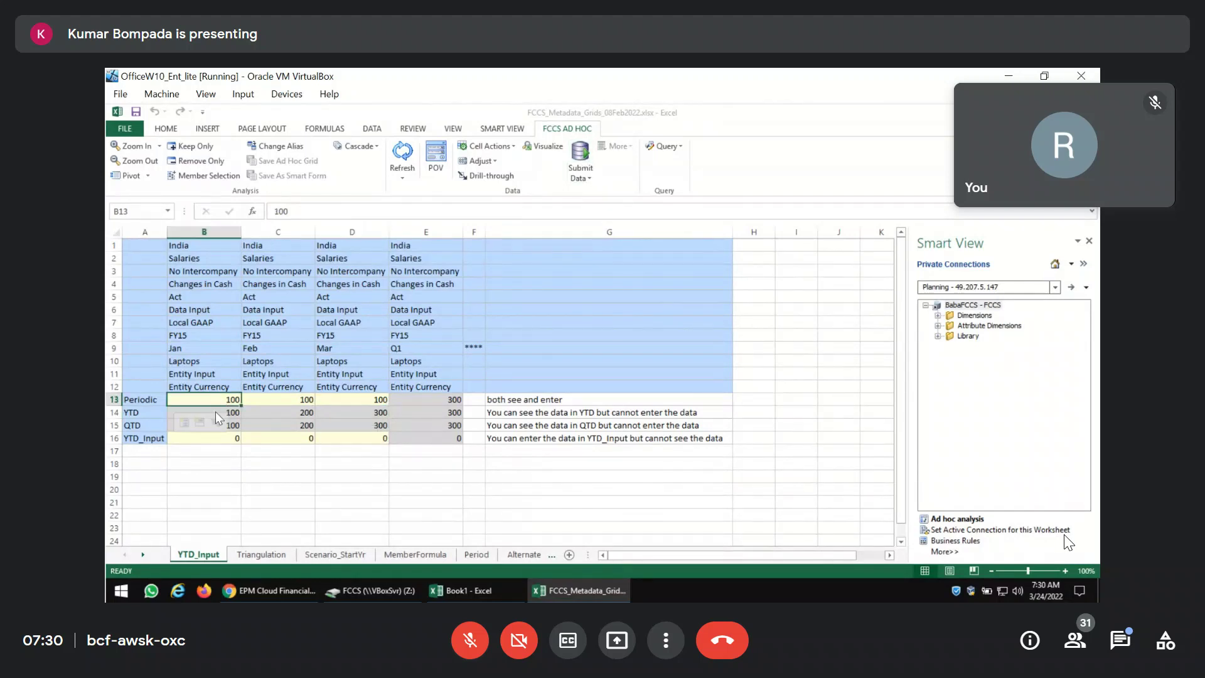
pyautogui.click(293, 415)
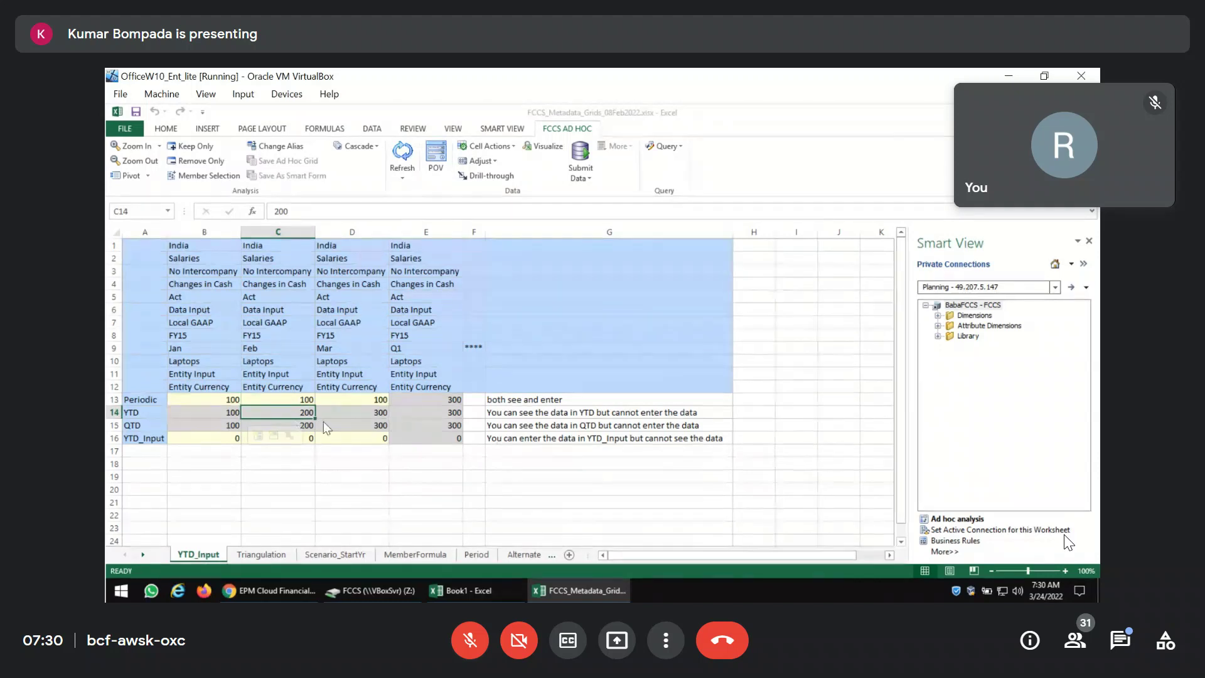
pyautogui.click(367, 416)
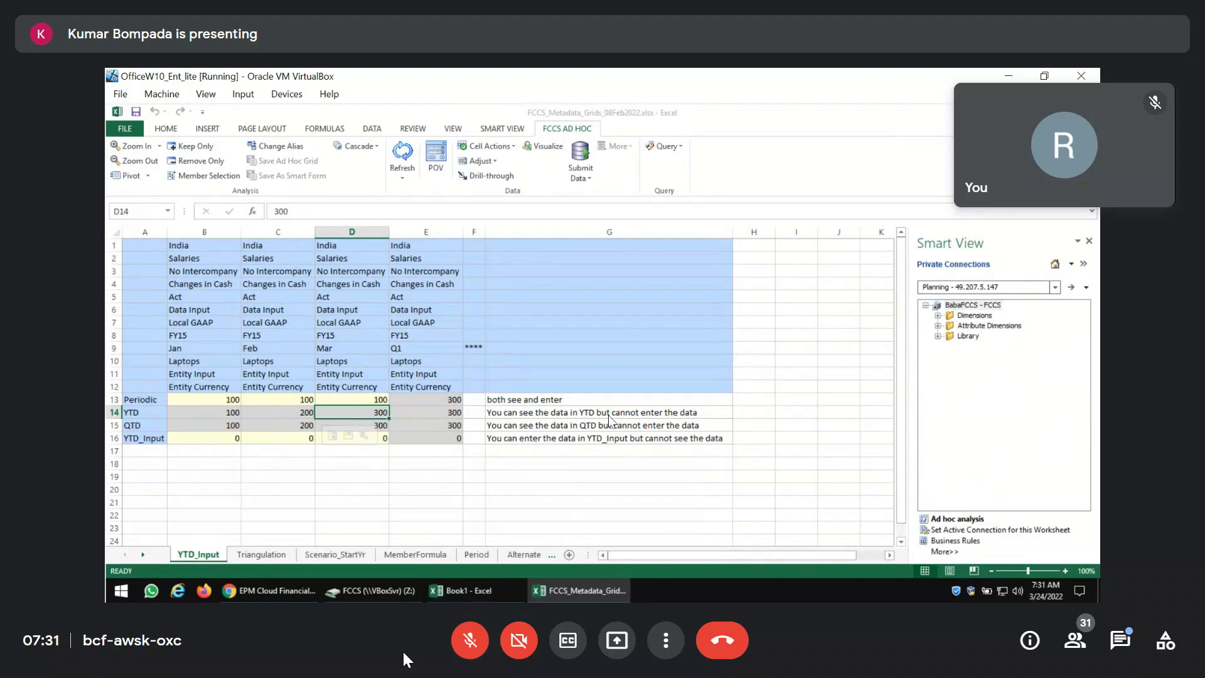
pyautogui.press('Down')
pyautogui.press('Down')
pyautogui.press('Left')
pyautogui.press('Left')
pyautogui.write('200')
pyautogui.press('Tab')
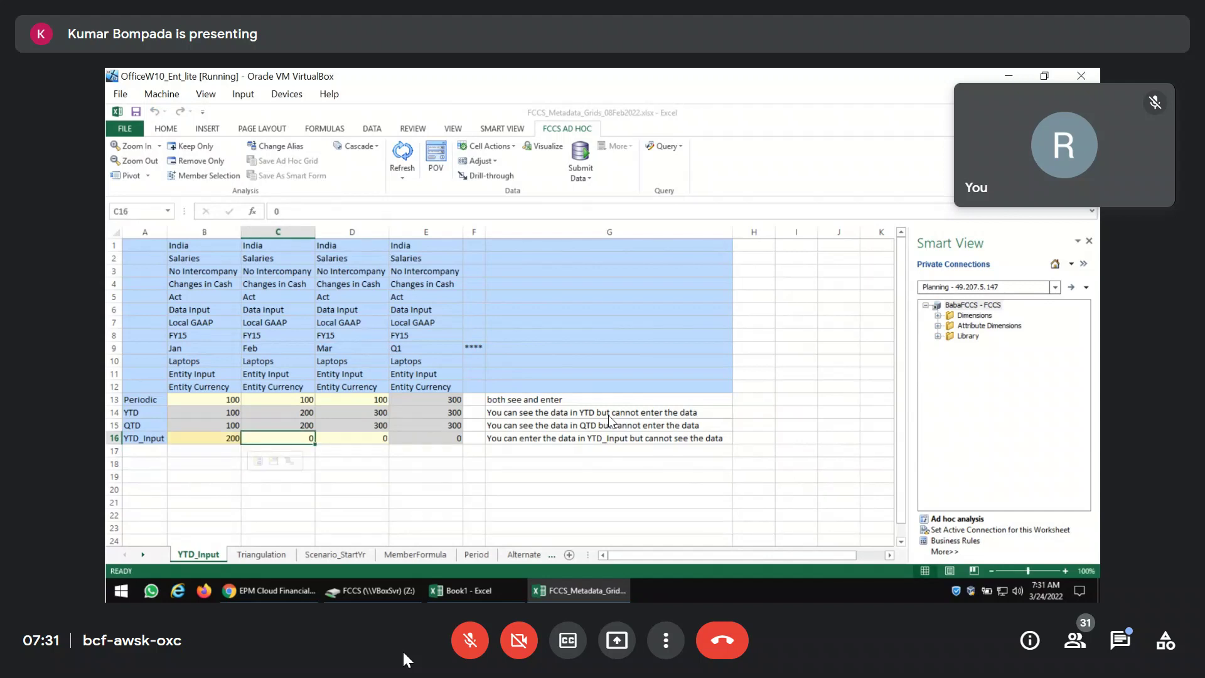
pyautogui.write('300')
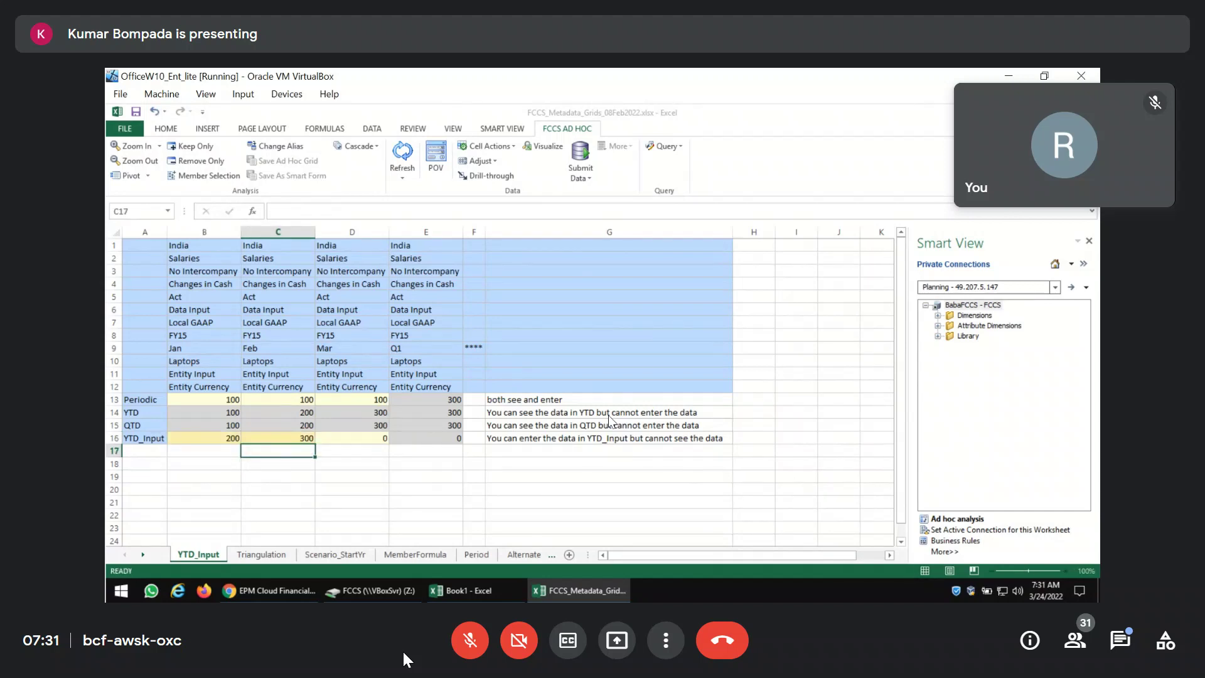
pyautogui.press('Tab')
pyautogui.write('400')
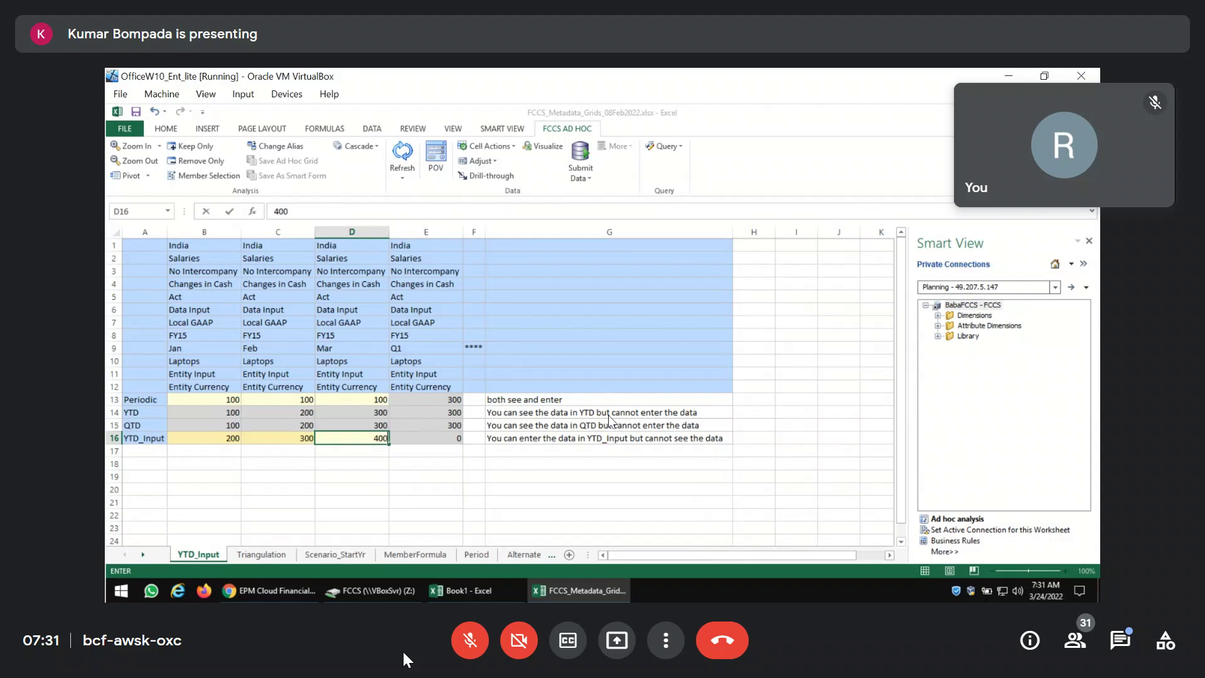
pyautogui.press('Return')
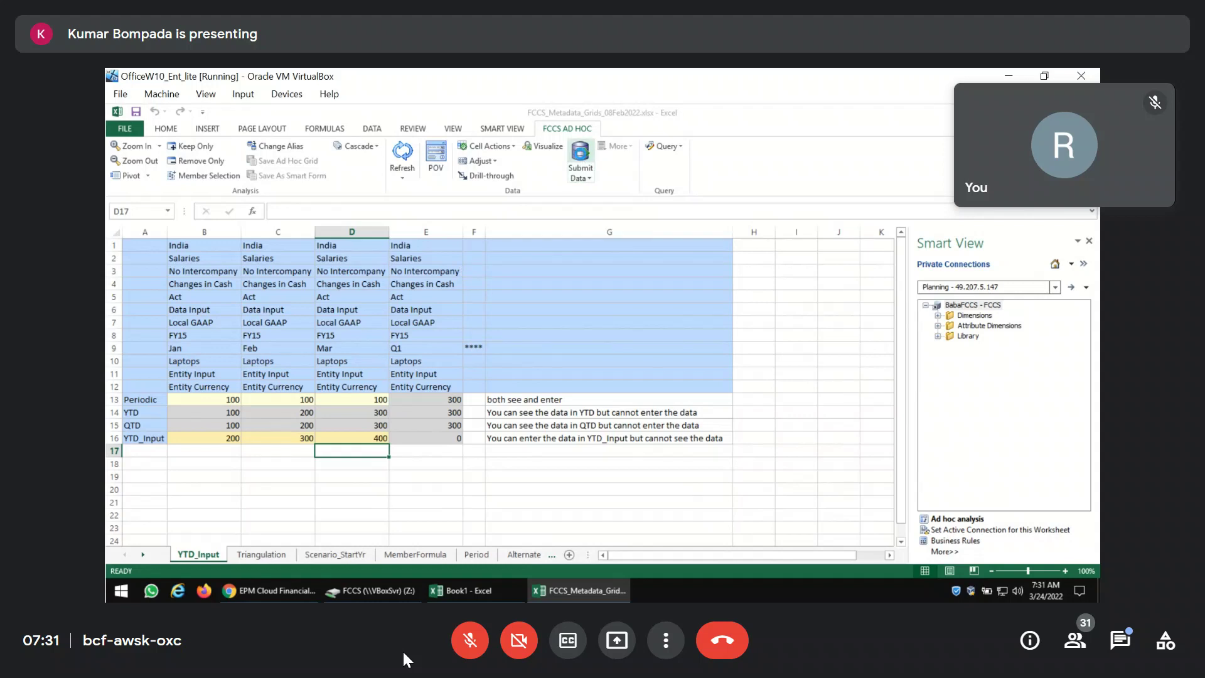
# Submit the YTD_Input values and check the Jan, Feb and Mar YTD results.
pyautogui.click(581, 155)
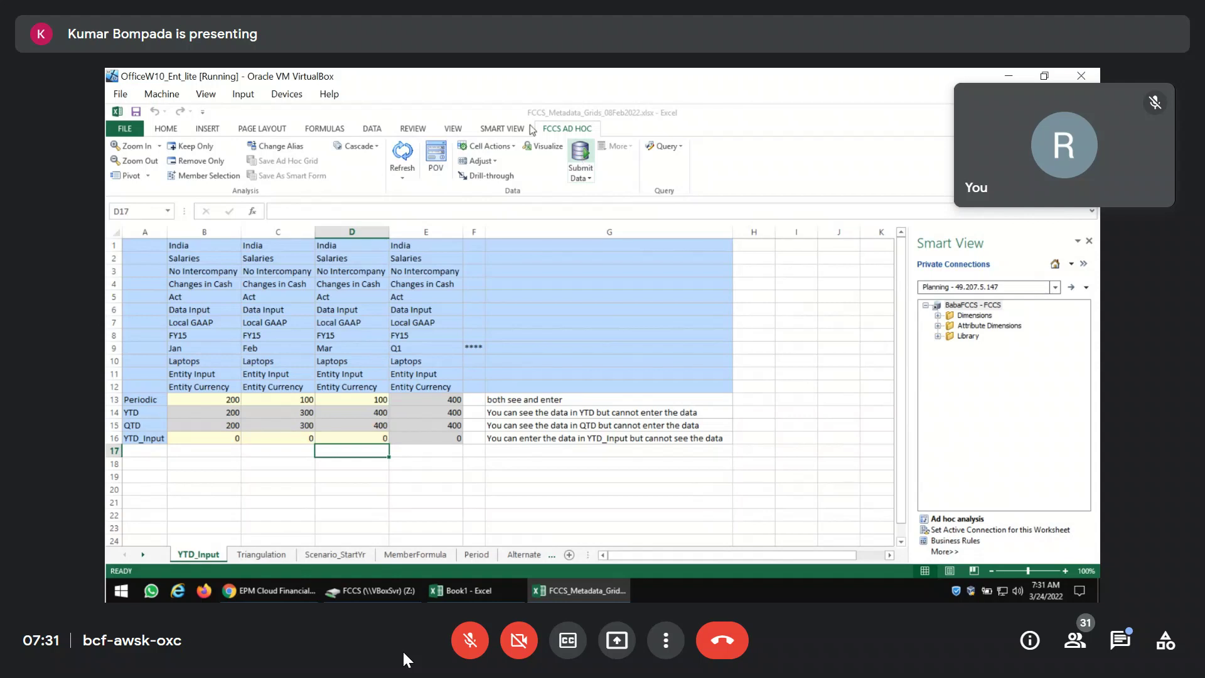
pyautogui.click(228, 416)
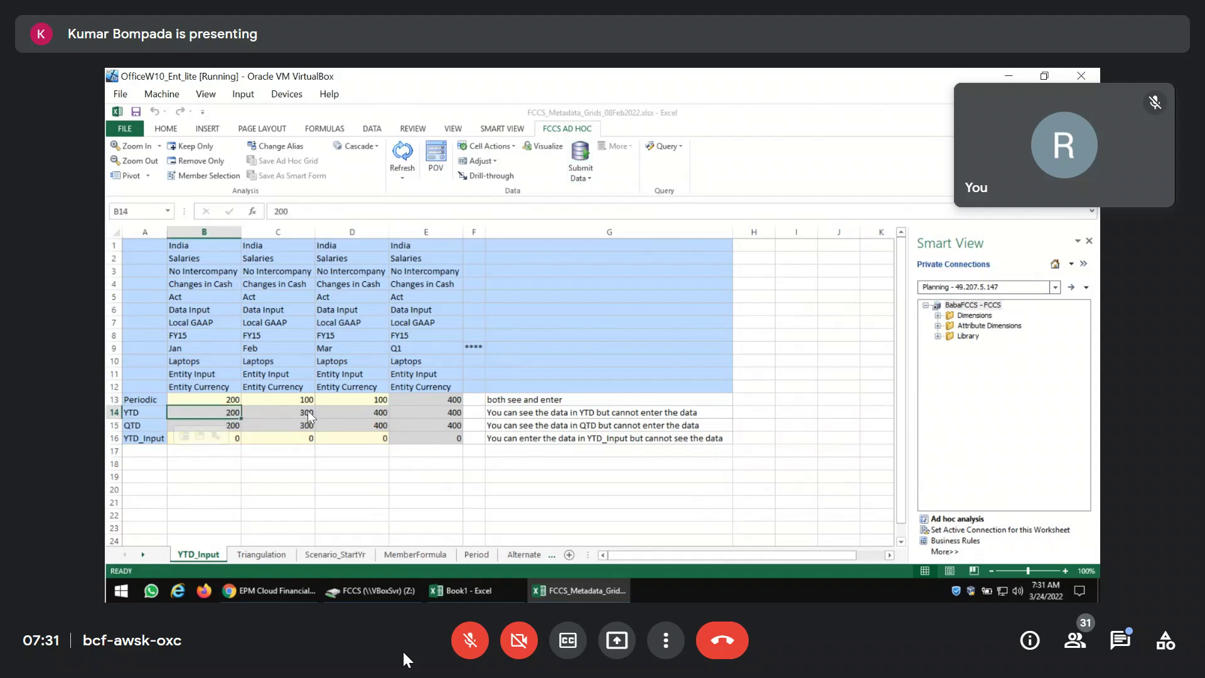
pyautogui.click(309, 416)
pyautogui.click(379, 414)
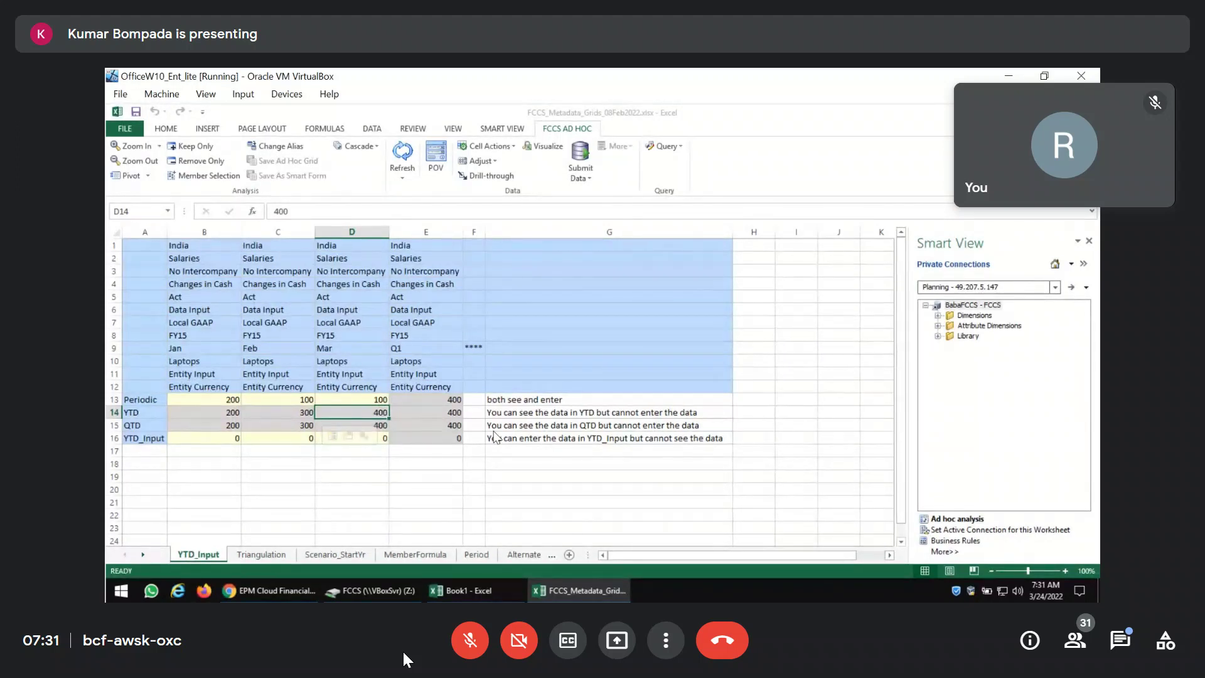
# Click several times along the bottom edge of the screen.
pyautogui.click(469, 640)
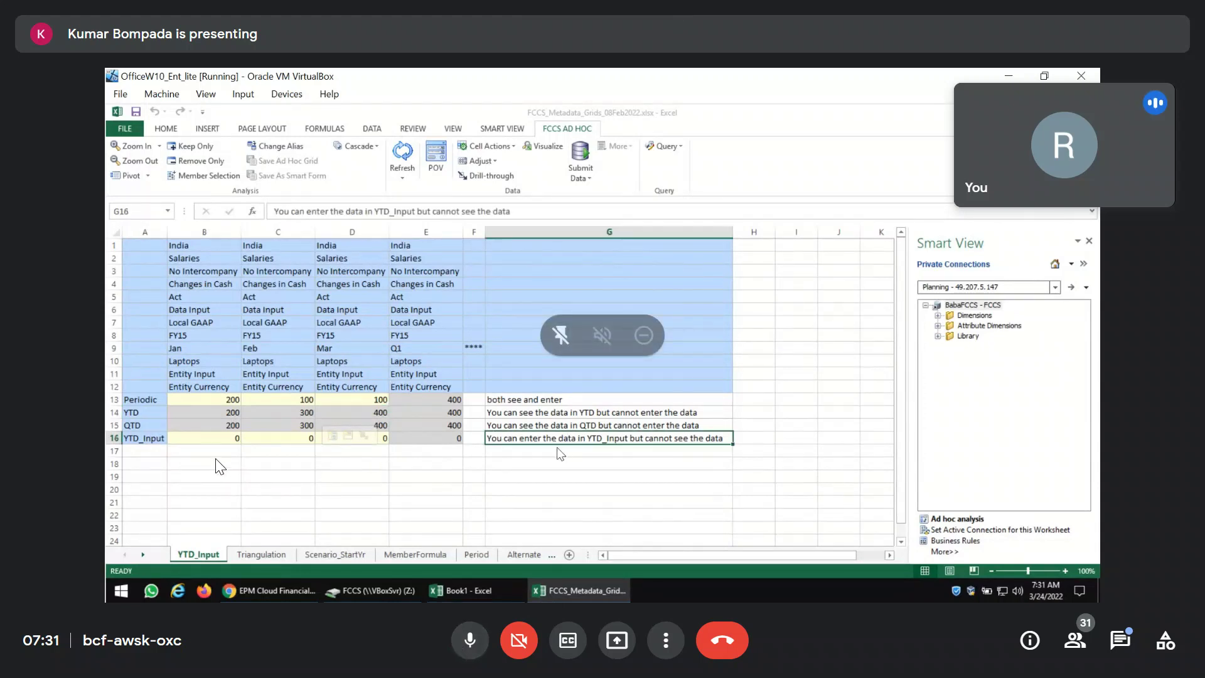
pyautogui.click(477, 641)
pyautogui.click(476, 641)
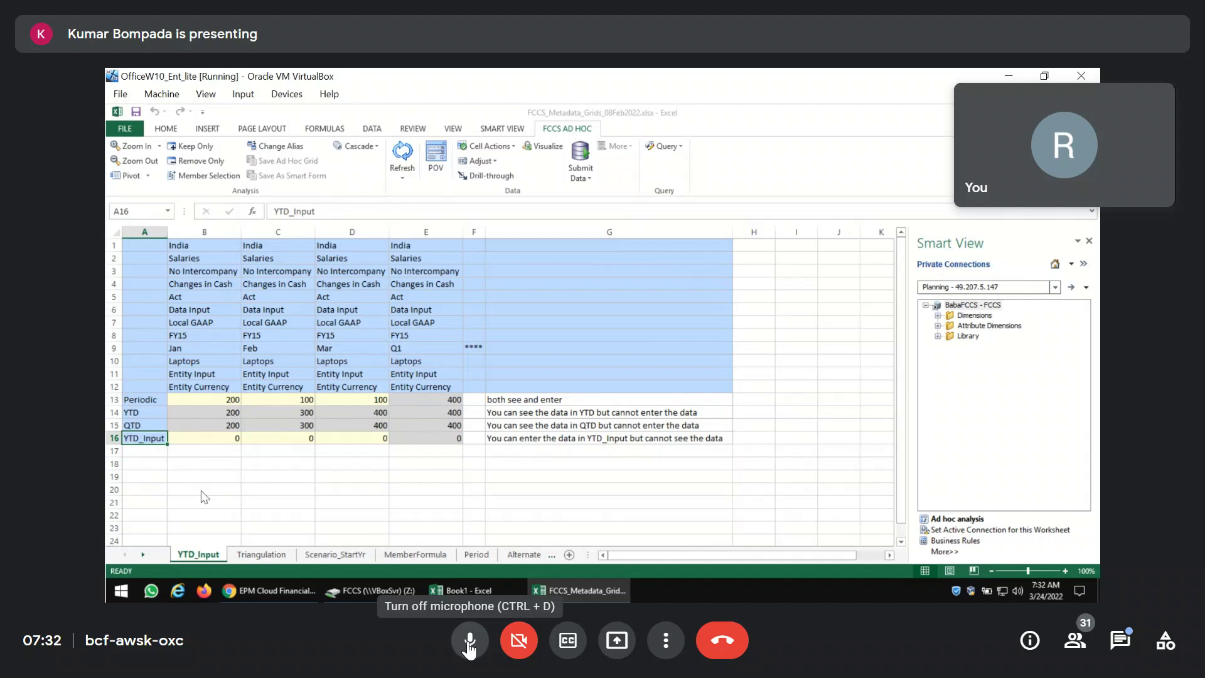
pyautogui.click(469, 640)
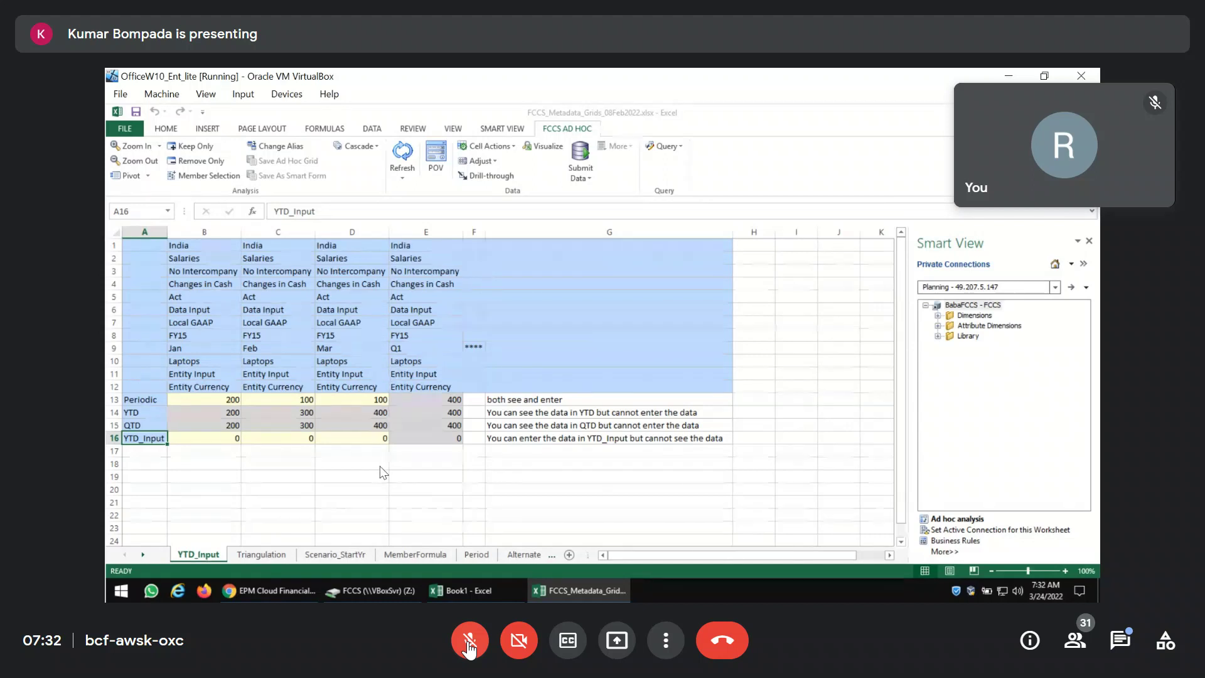
# In FCCS, list the View dimension with its system members expanded.
pyautogui.click(292, 598)
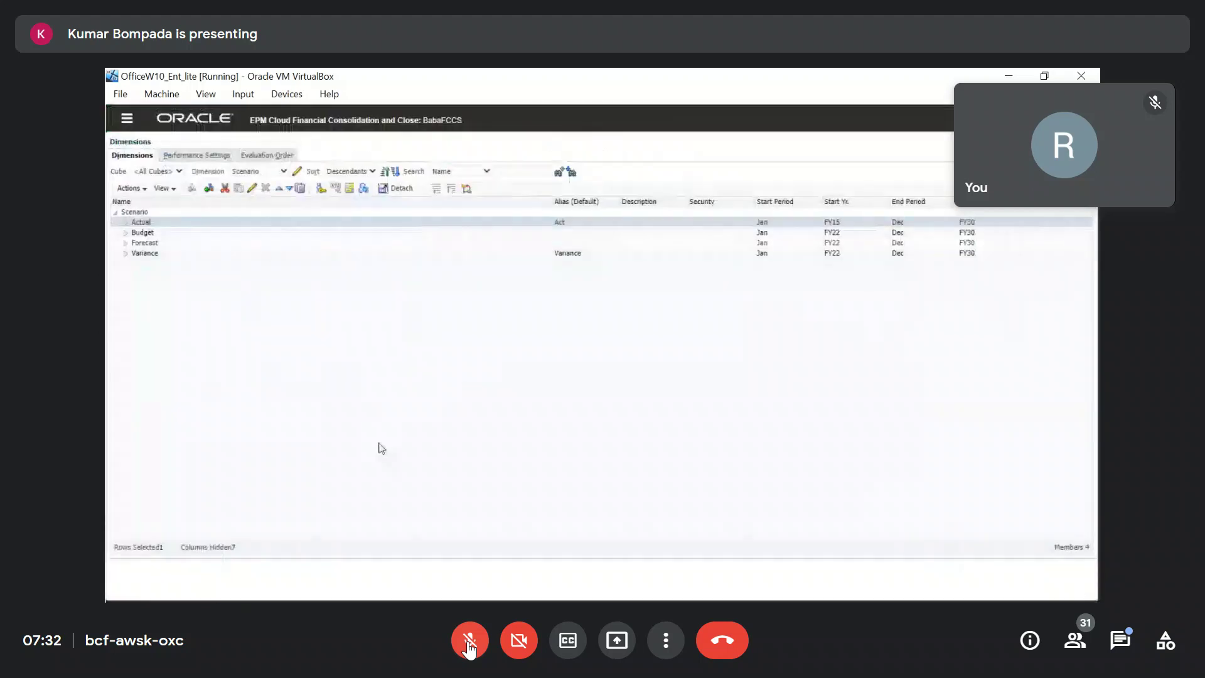
pyautogui.click(285, 174)
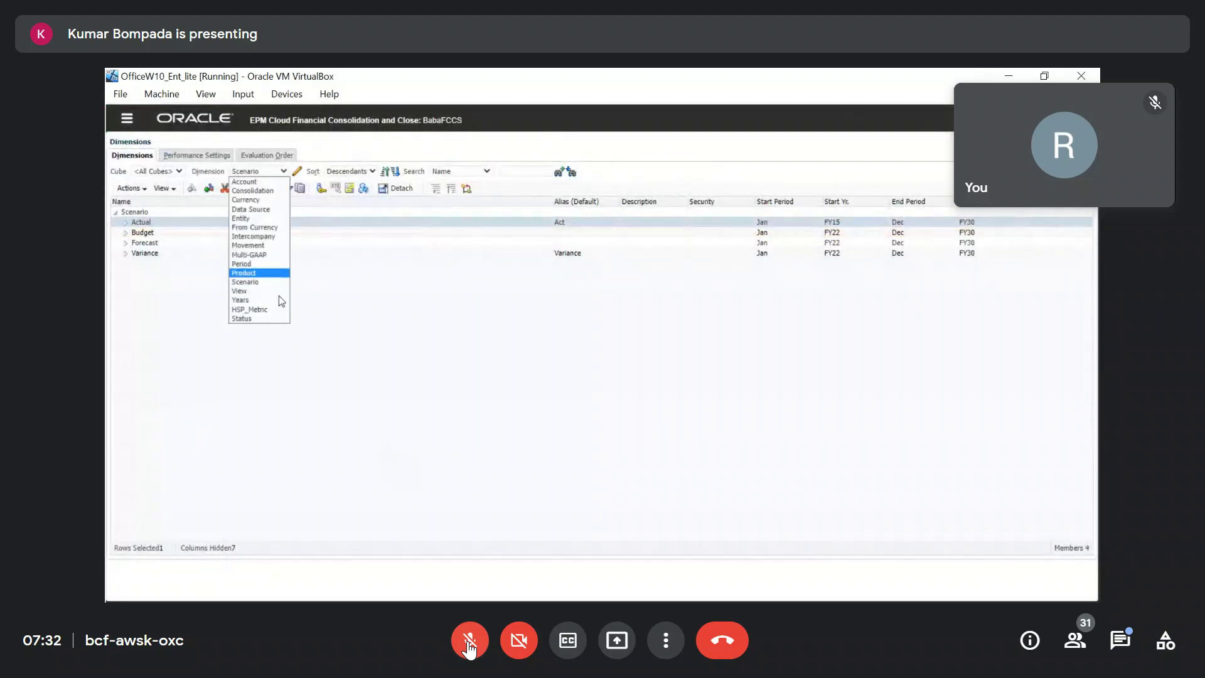
pyautogui.click(264, 299)
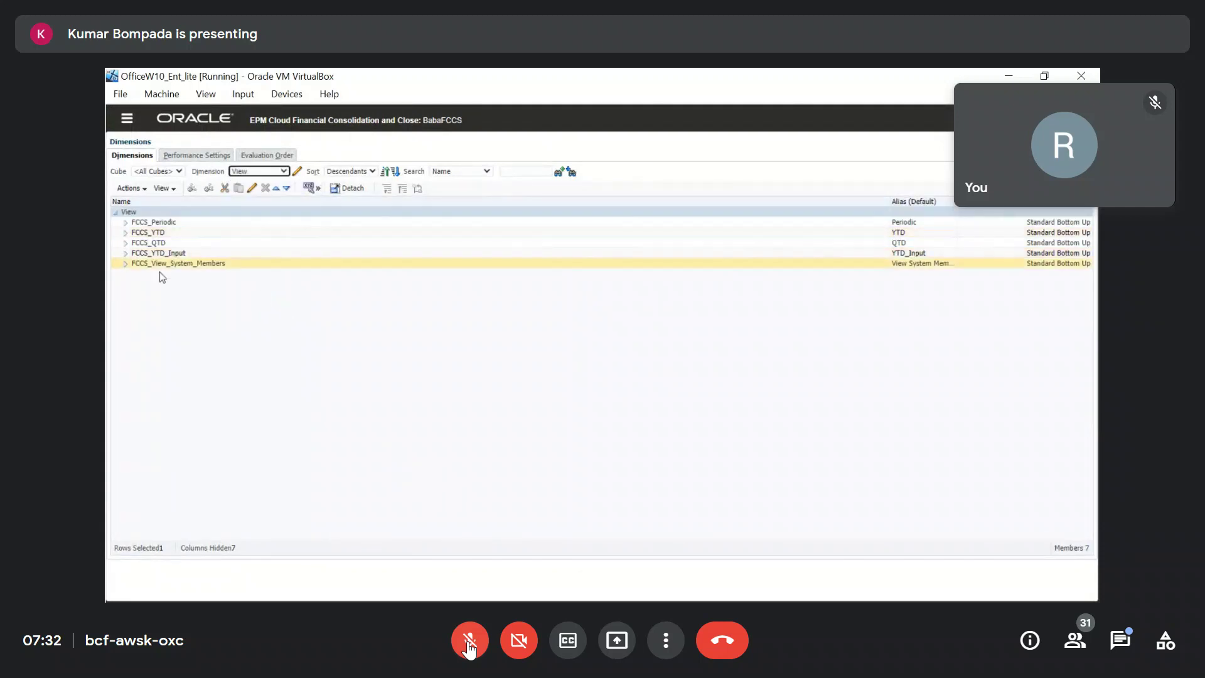
pyautogui.click(125, 263)
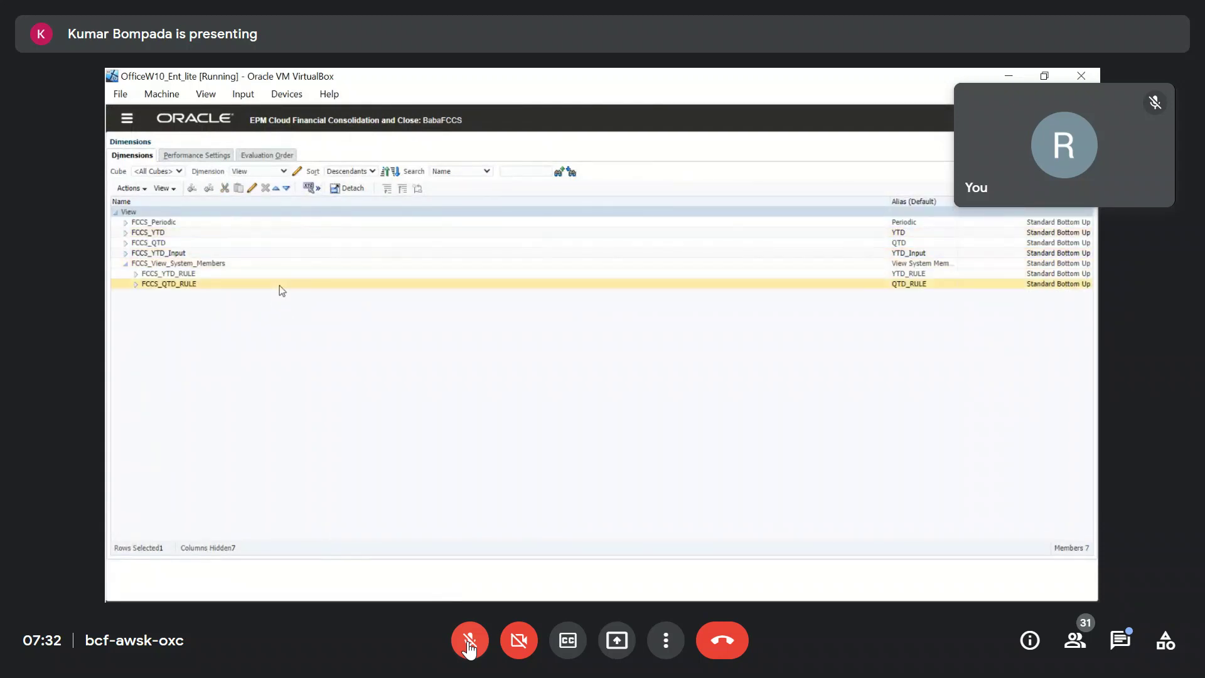
# Inspect the FCCS_QTD_RULE, FCCS_YTD_Input, FCCS_YTD and FCCS_YTD_RULE members.
pyautogui.click(195, 284)
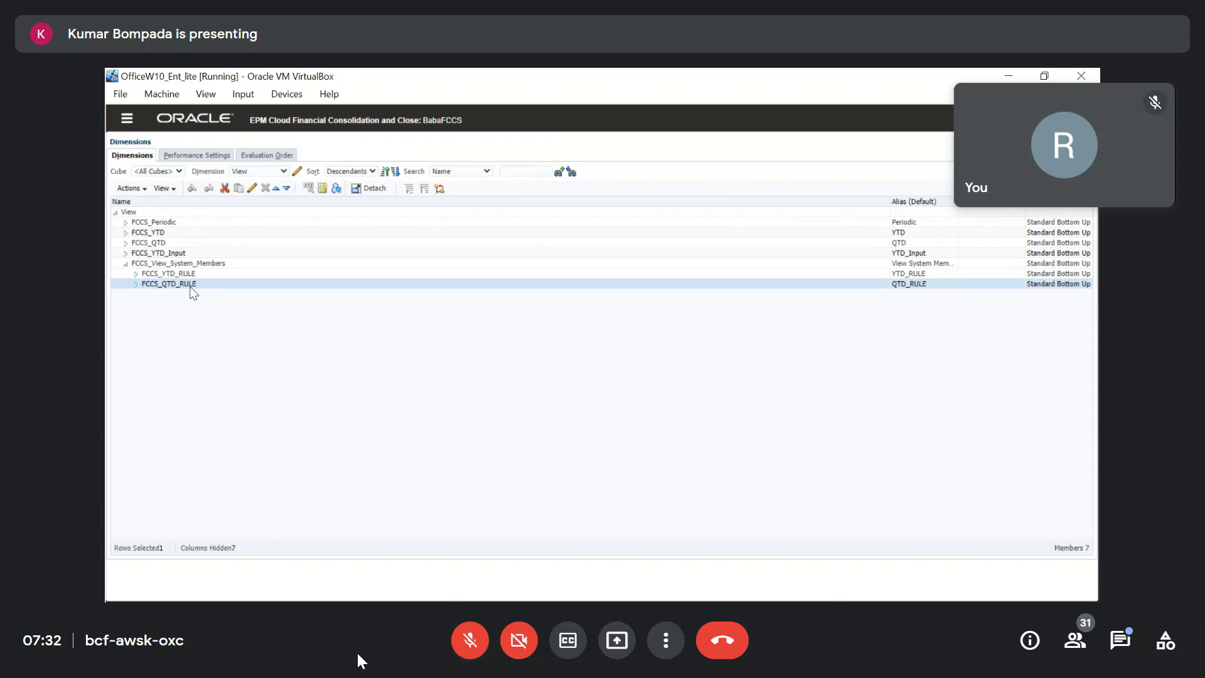
pyautogui.click(181, 253)
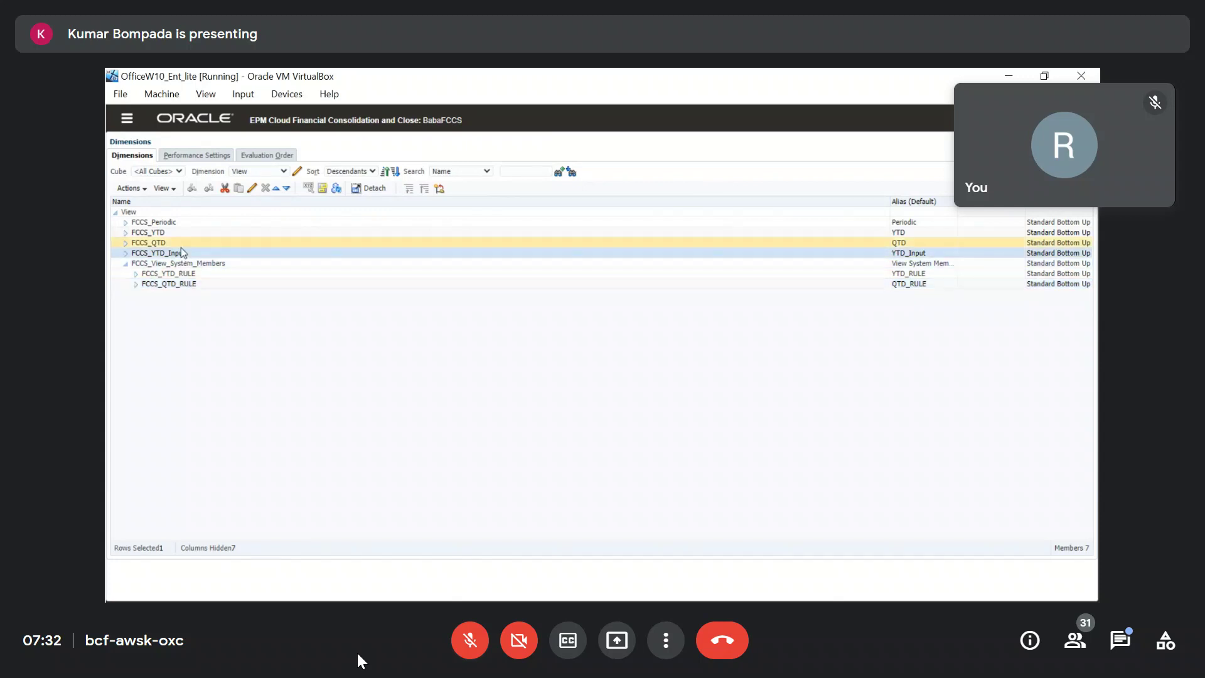
pyautogui.click(181, 233)
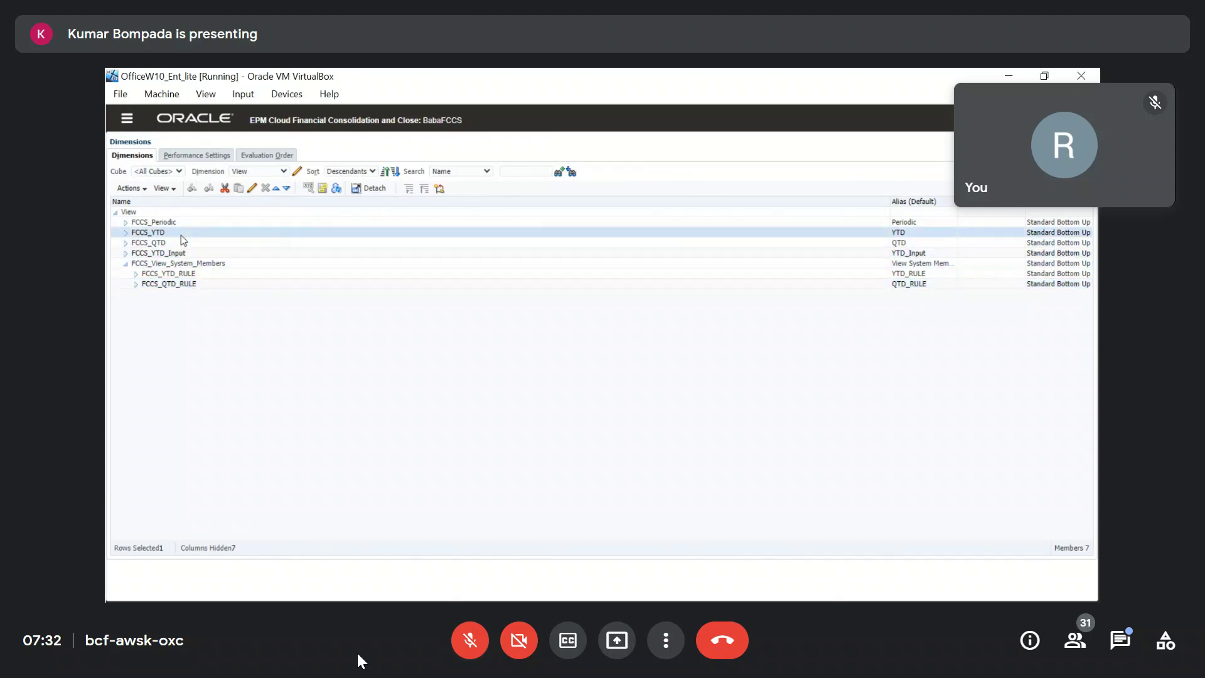
pyautogui.click(178, 276)
pyautogui.click(178, 285)
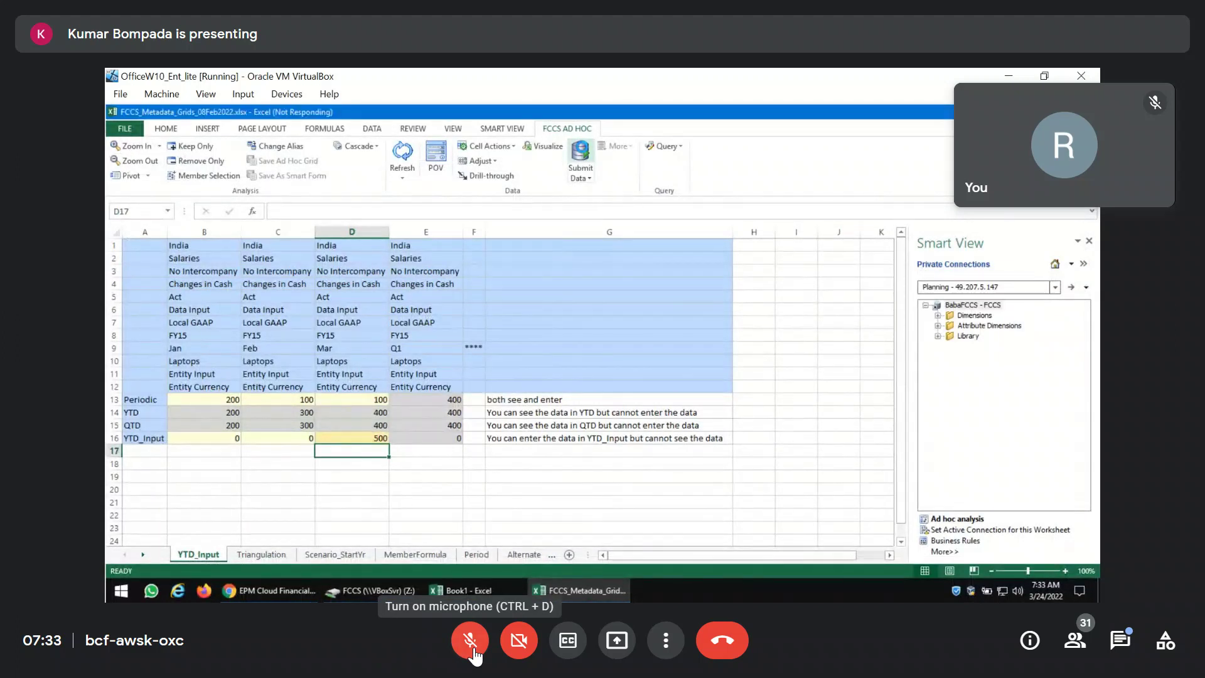
# Click repeatedly along the bottom edge of the Excel window.
pyautogui.click(471, 643)
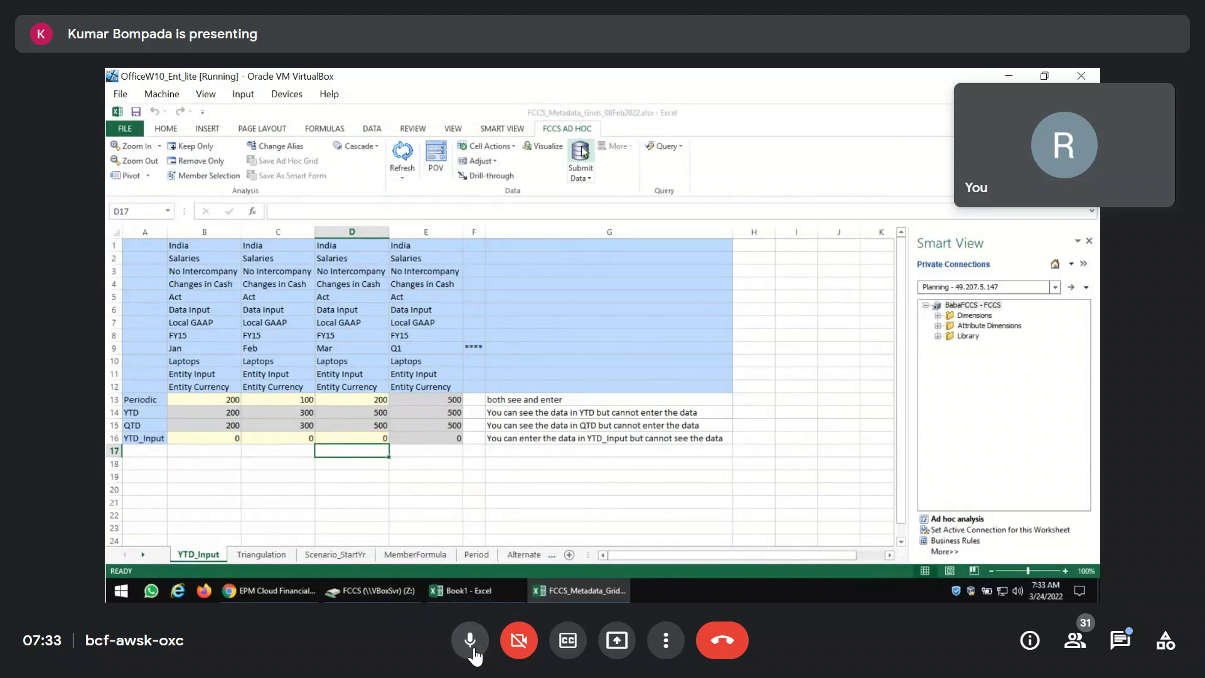
pyautogui.click(471, 643)
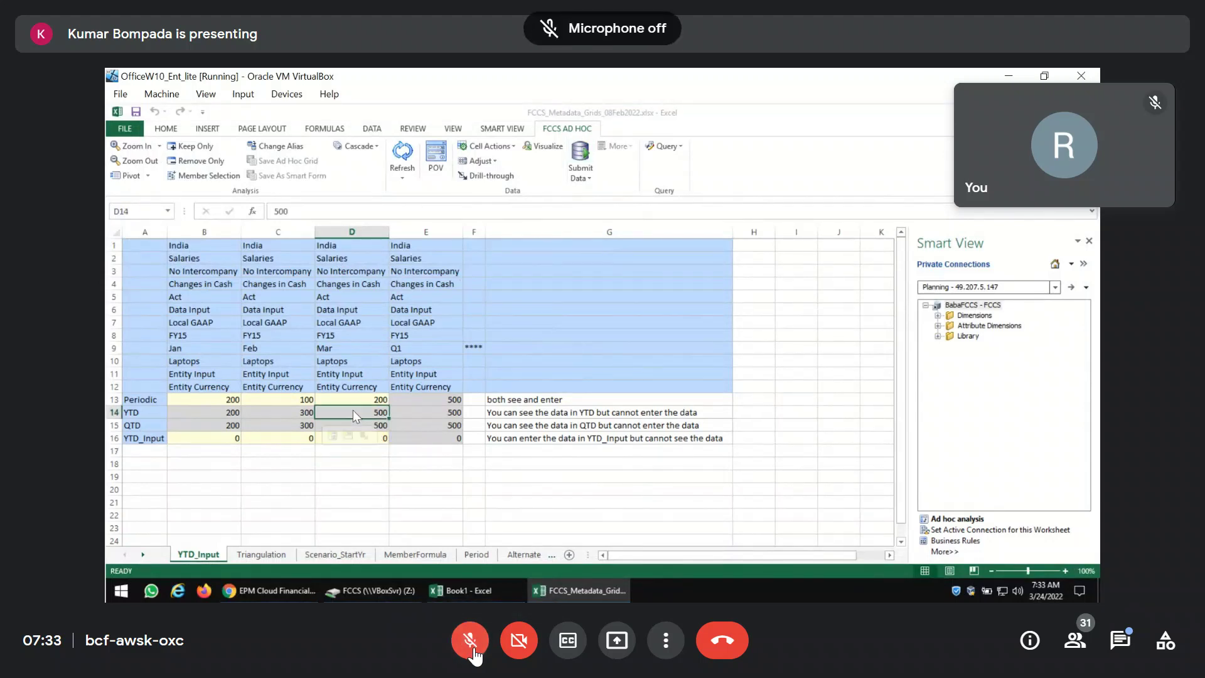
pyautogui.click(470, 643)
pyautogui.click(471, 643)
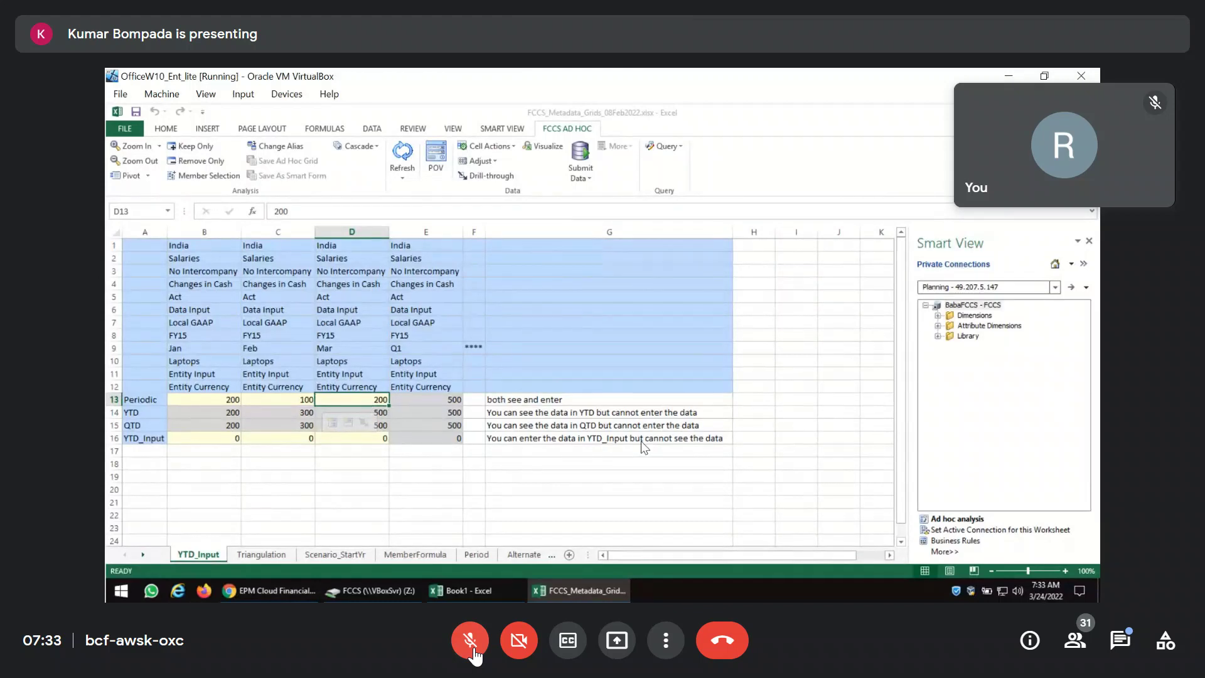
pyautogui.click(474, 652)
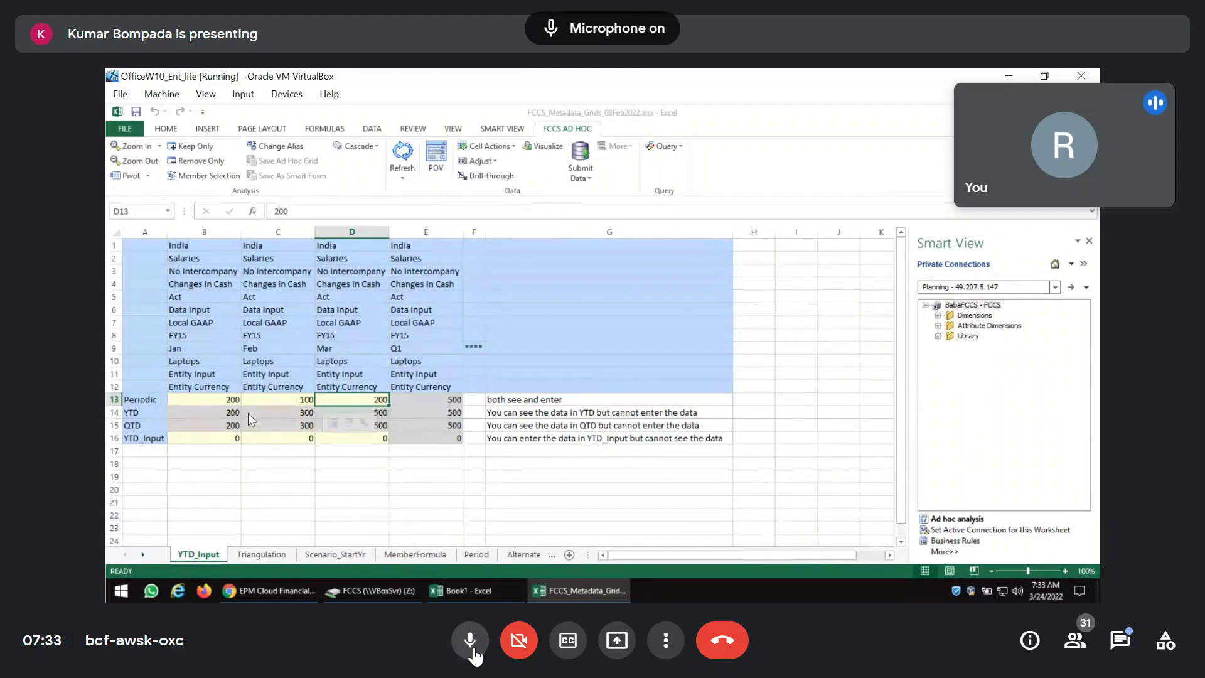
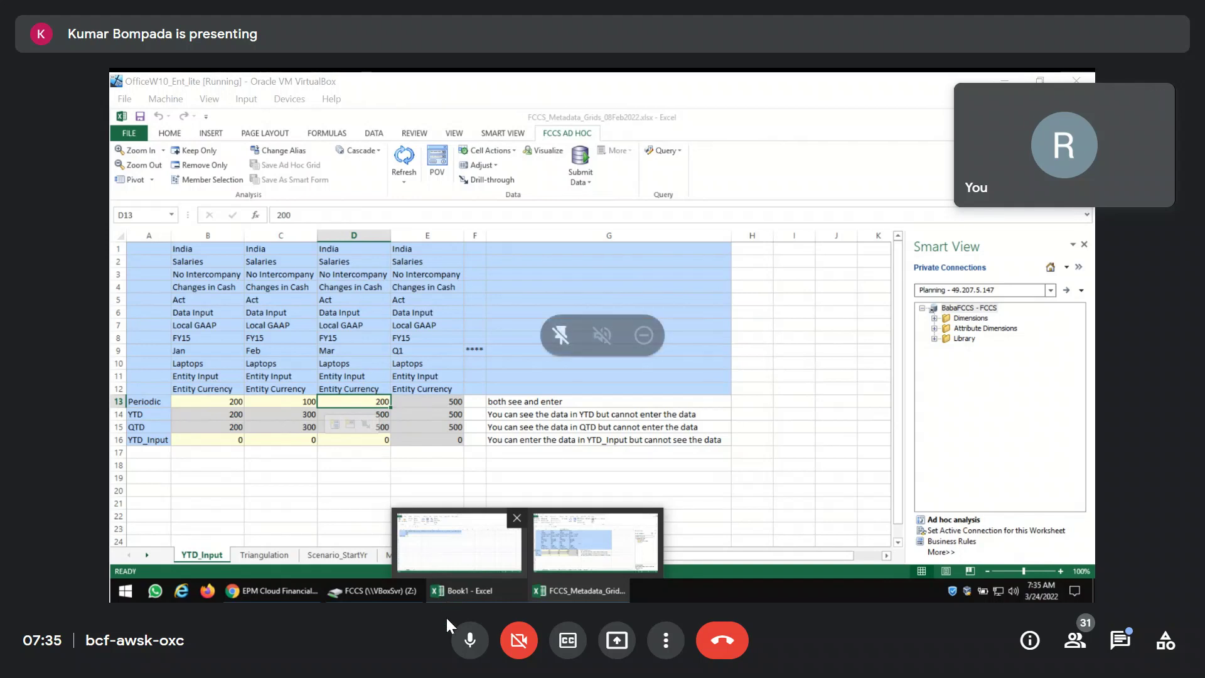
# Toggle the meeting audio mute on and off several times.
pyautogui.click(471, 640)
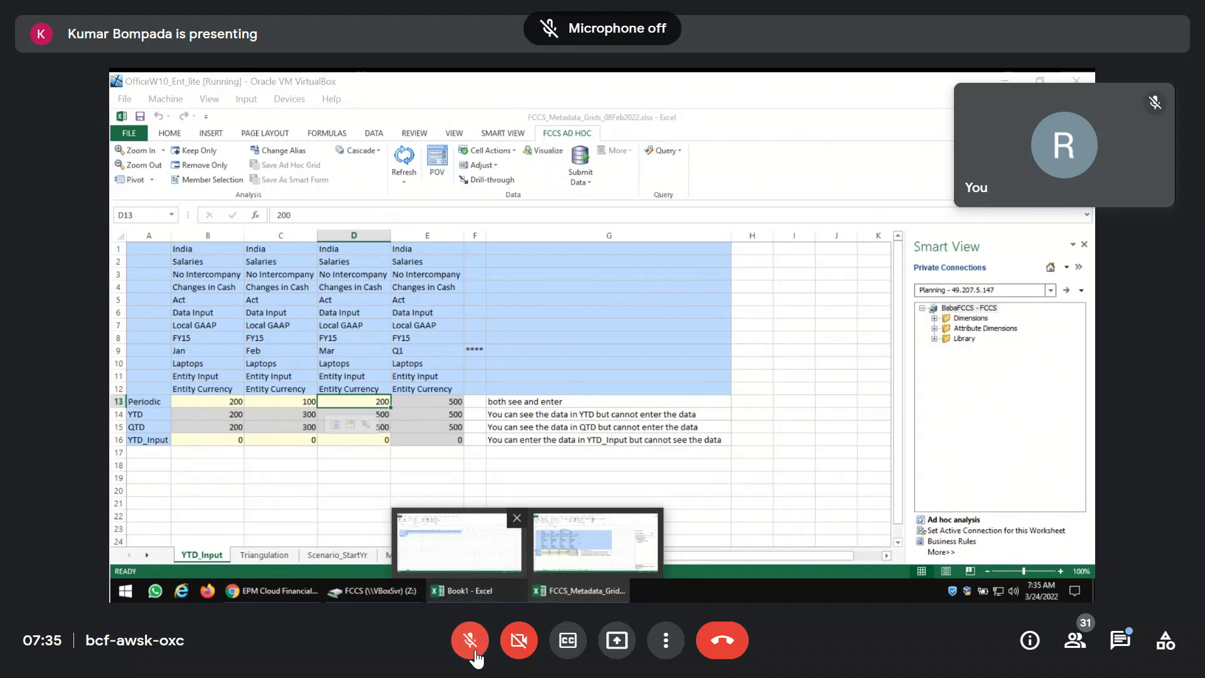
pyautogui.click(470, 640)
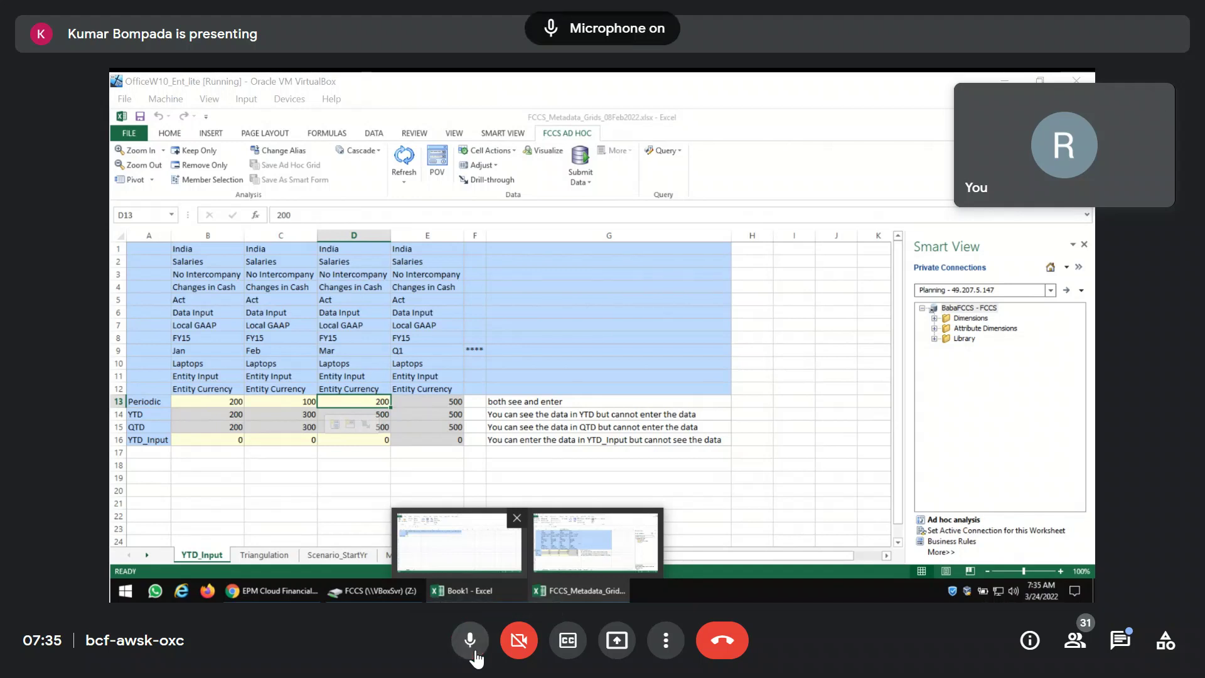
pyautogui.click(475, 656)
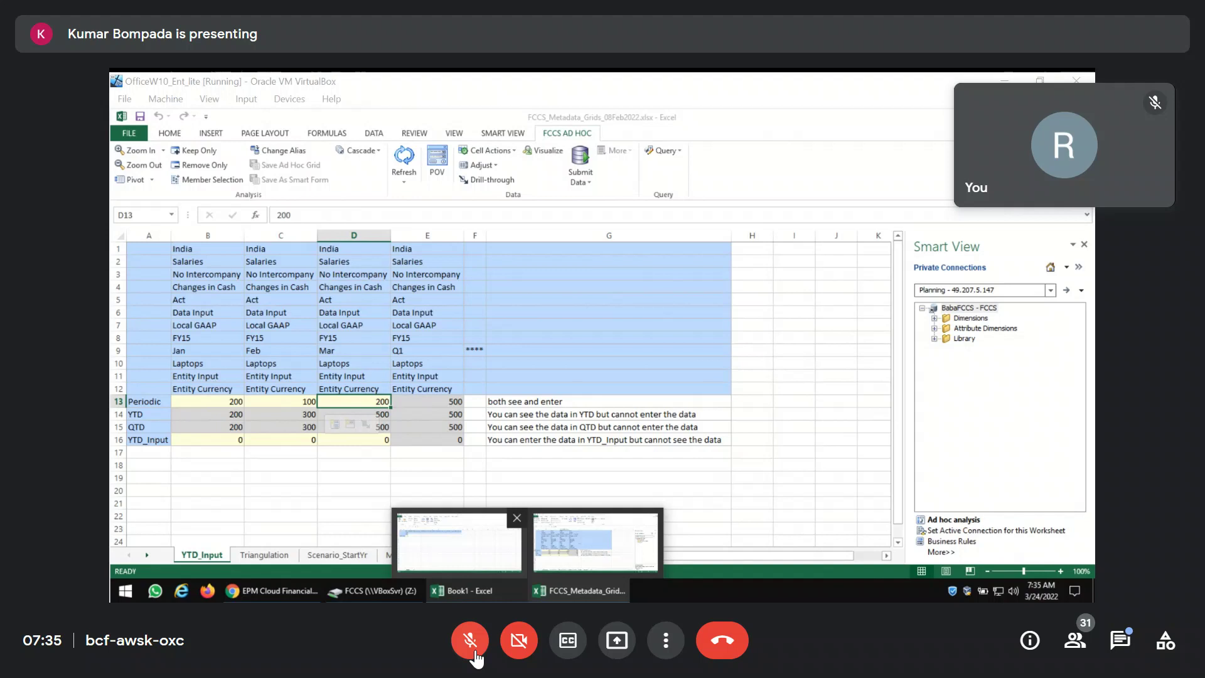
pyautogui.click(475, 656)
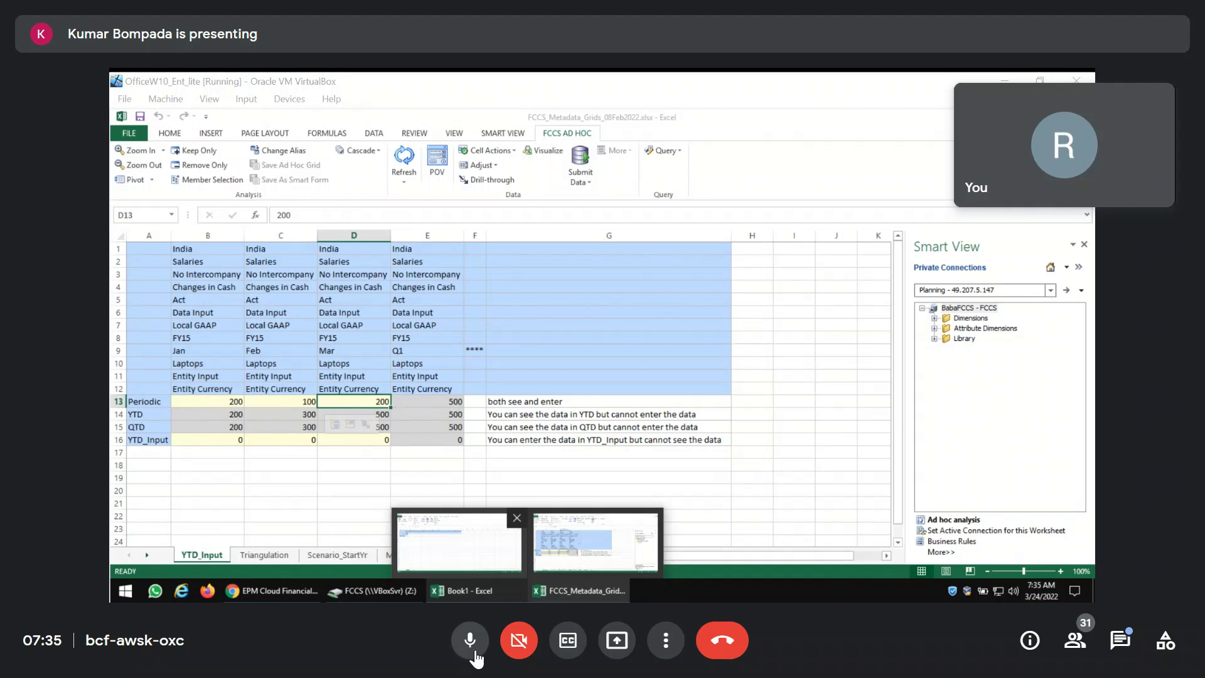
pyautogui.click(475, 656)
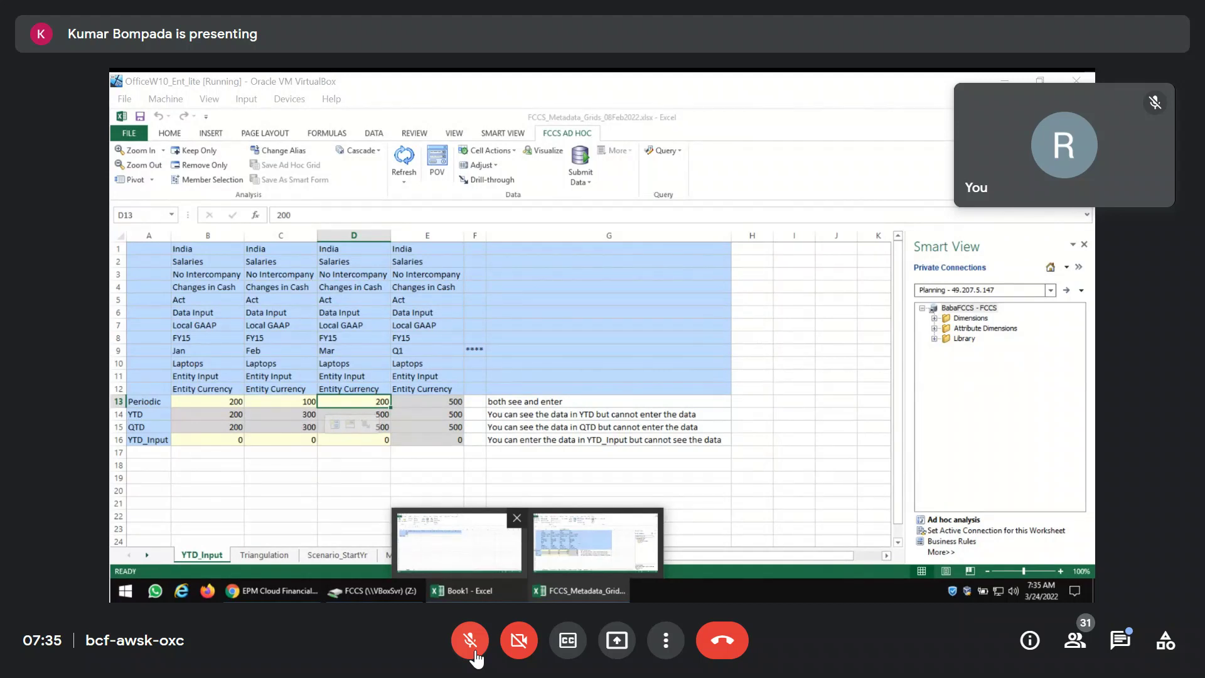
pyautogui.click(474, 653)
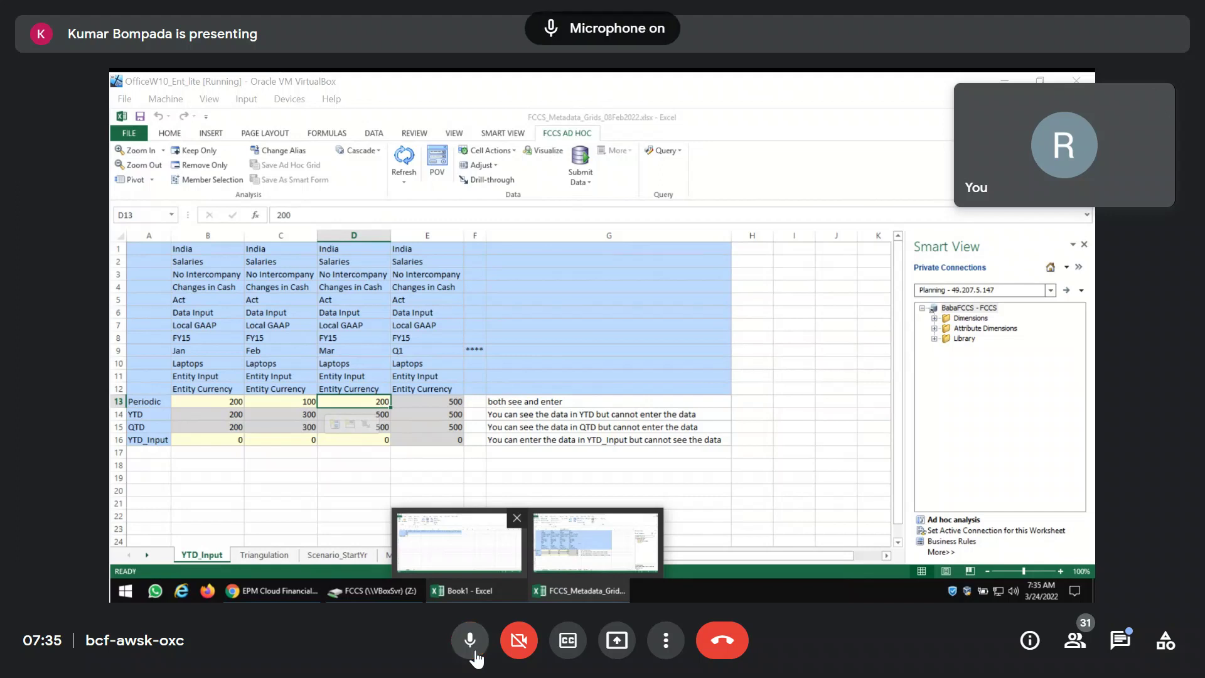
pyautogui.click(470, 641)
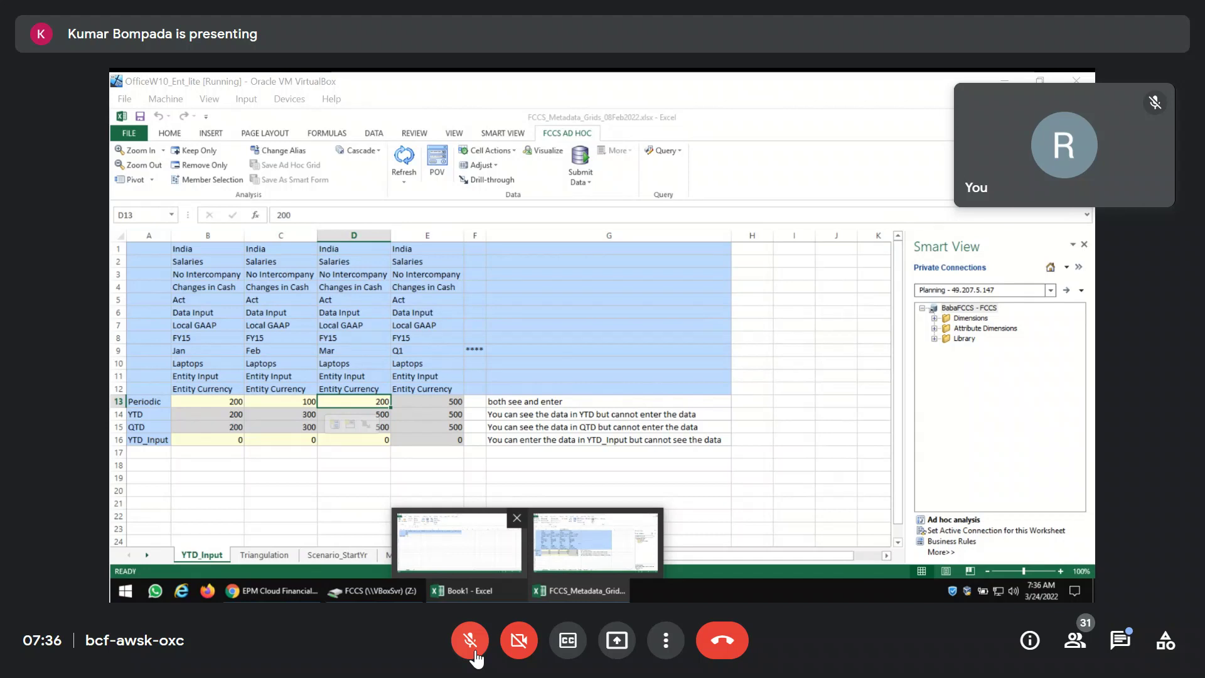
pyautogui.click(474, 653)
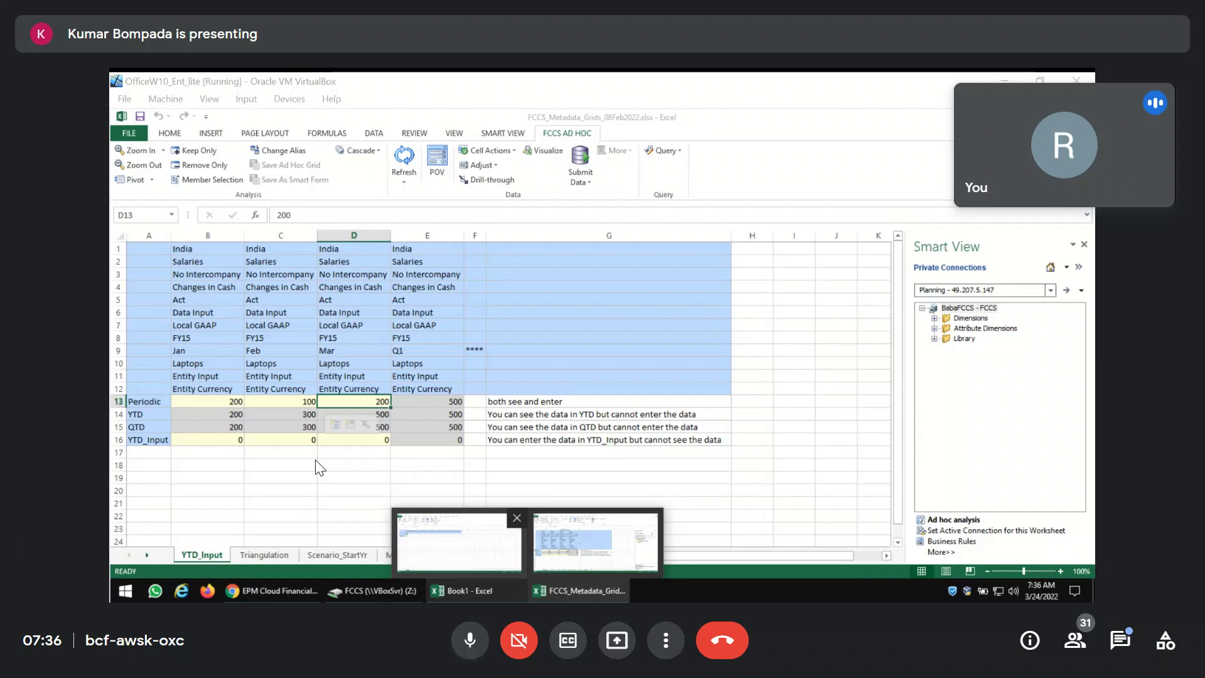
pyautogui.click(470, 640)
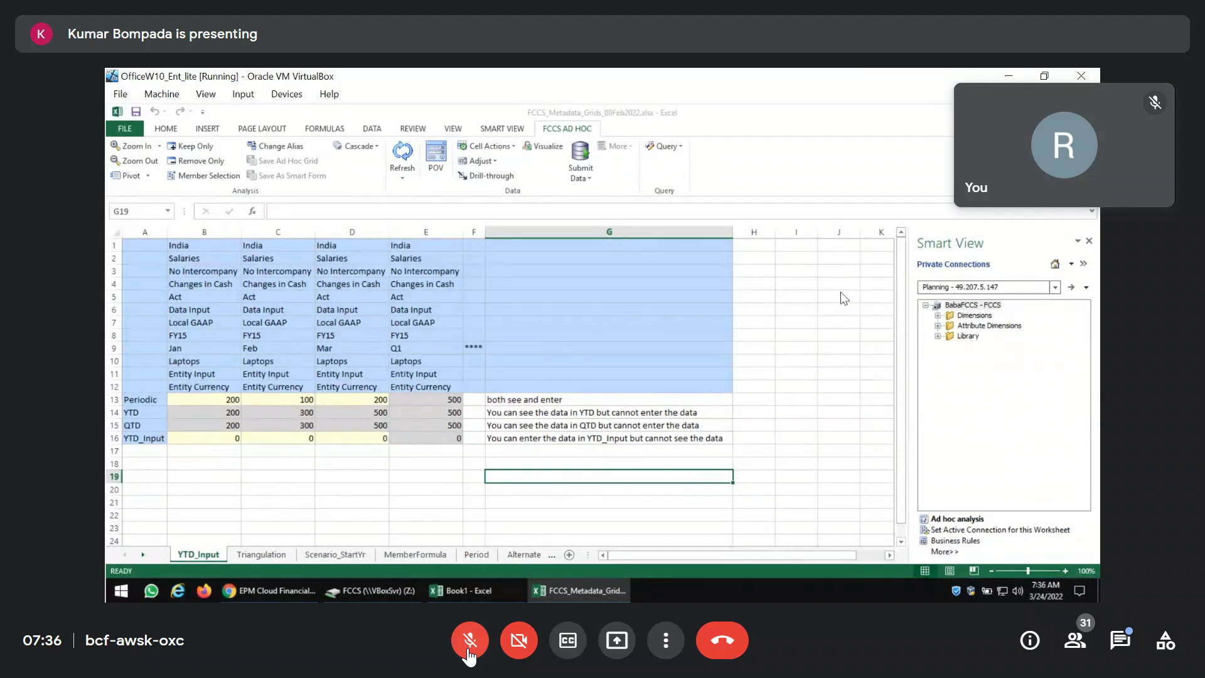
# Review the YTD_Input grid: the F9 marker, the Jan–Q1 row, and the Periodic and YTD values.
pyautogui.click(483, 350)
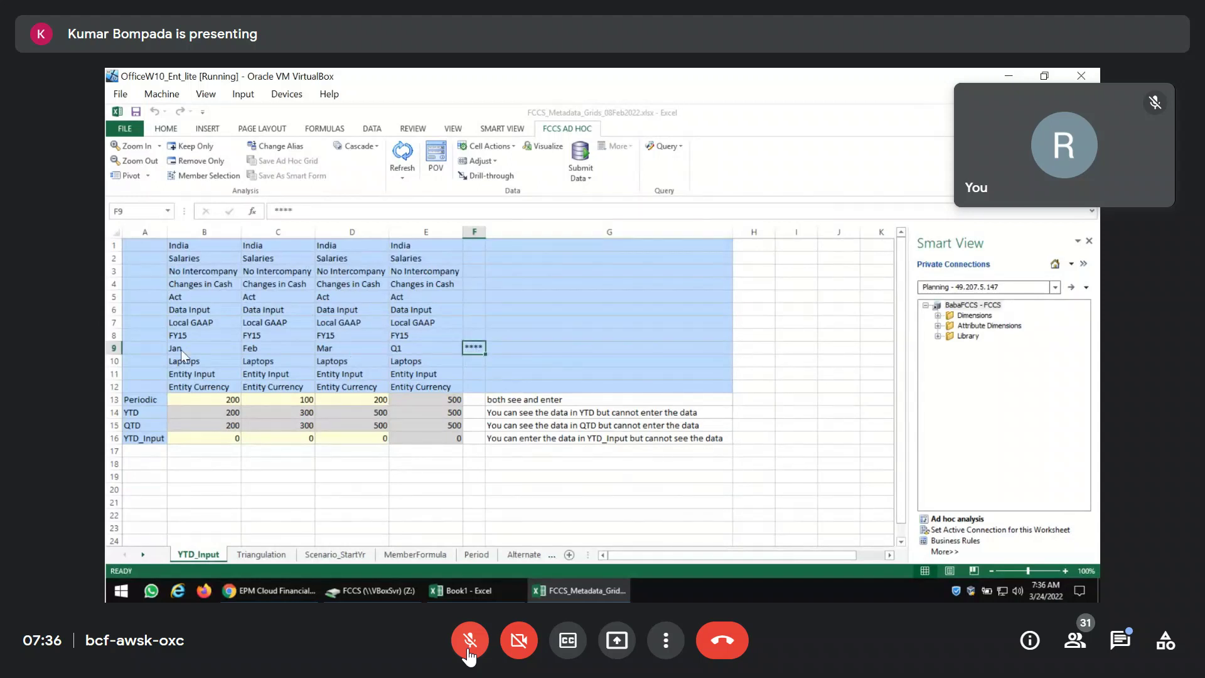
pyautogui.click(115, 349)
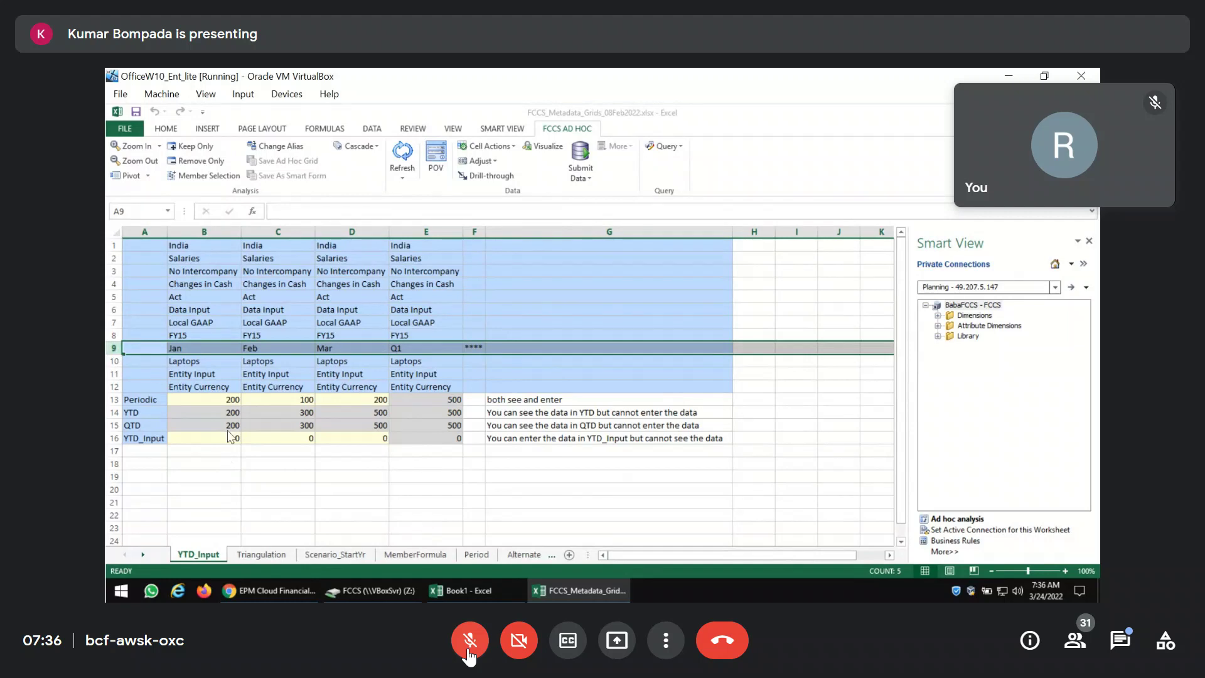
pyautogui.click(223, 400)
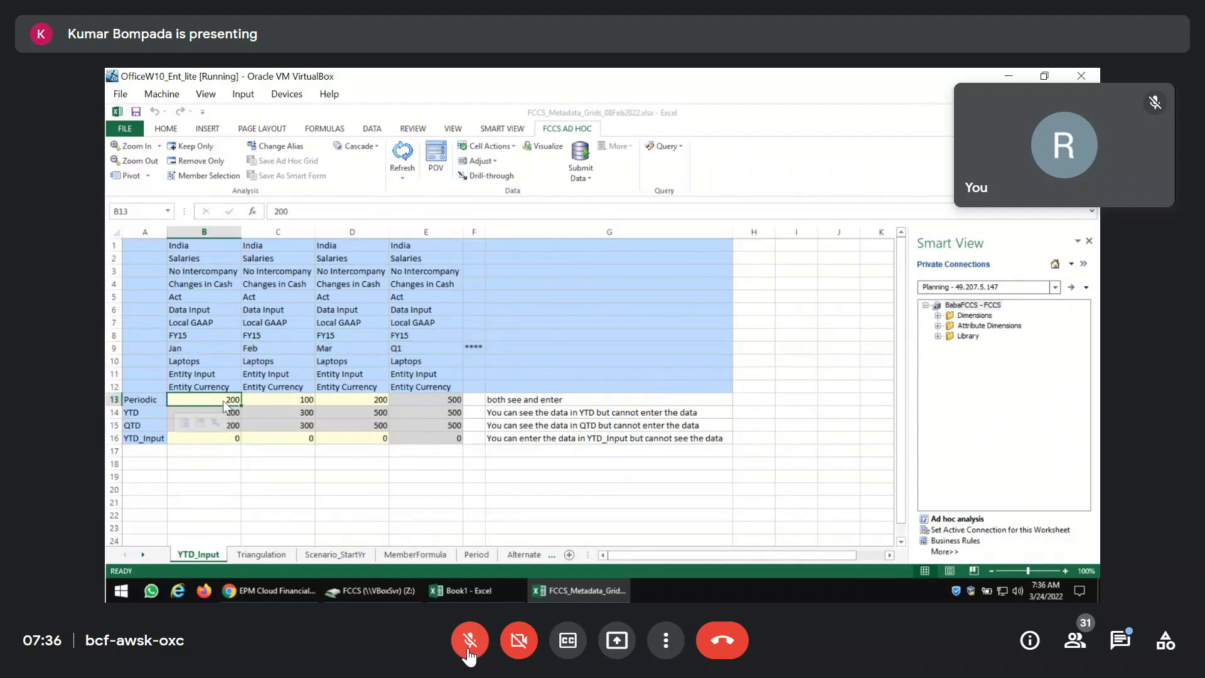
pyautogui.click(277, 403)
pyautogui.click(355, 401)
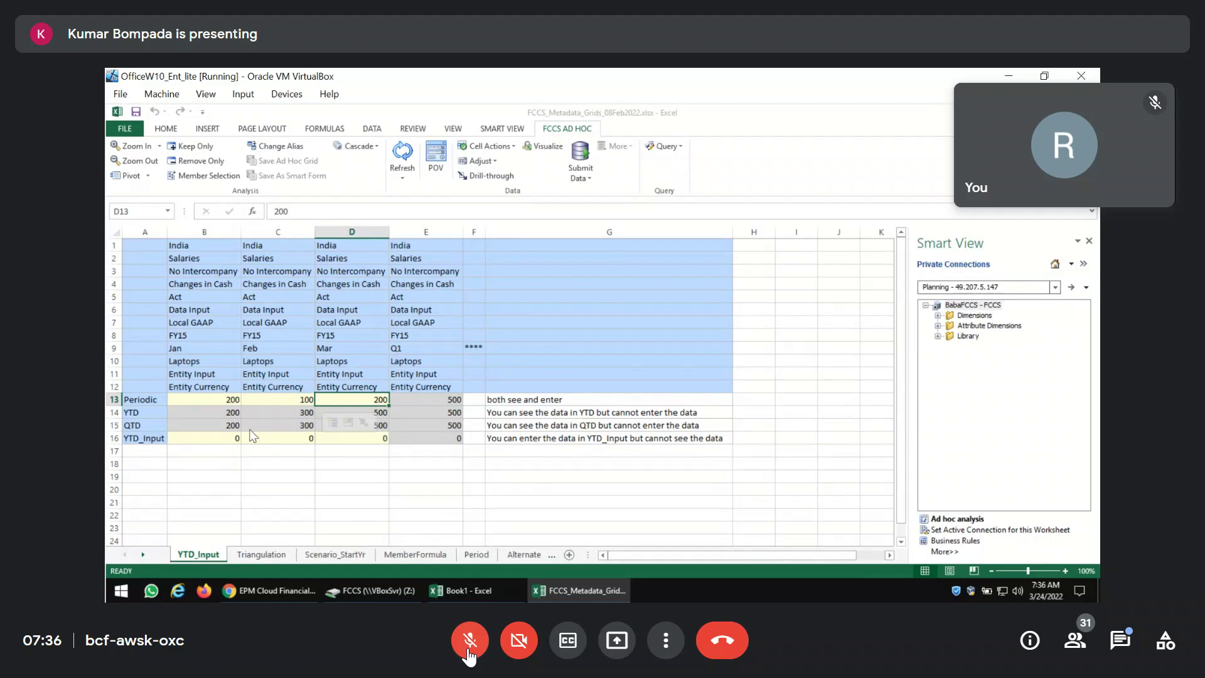
pyautogui.click(228, 413)
pyautogui.click(305, 414)
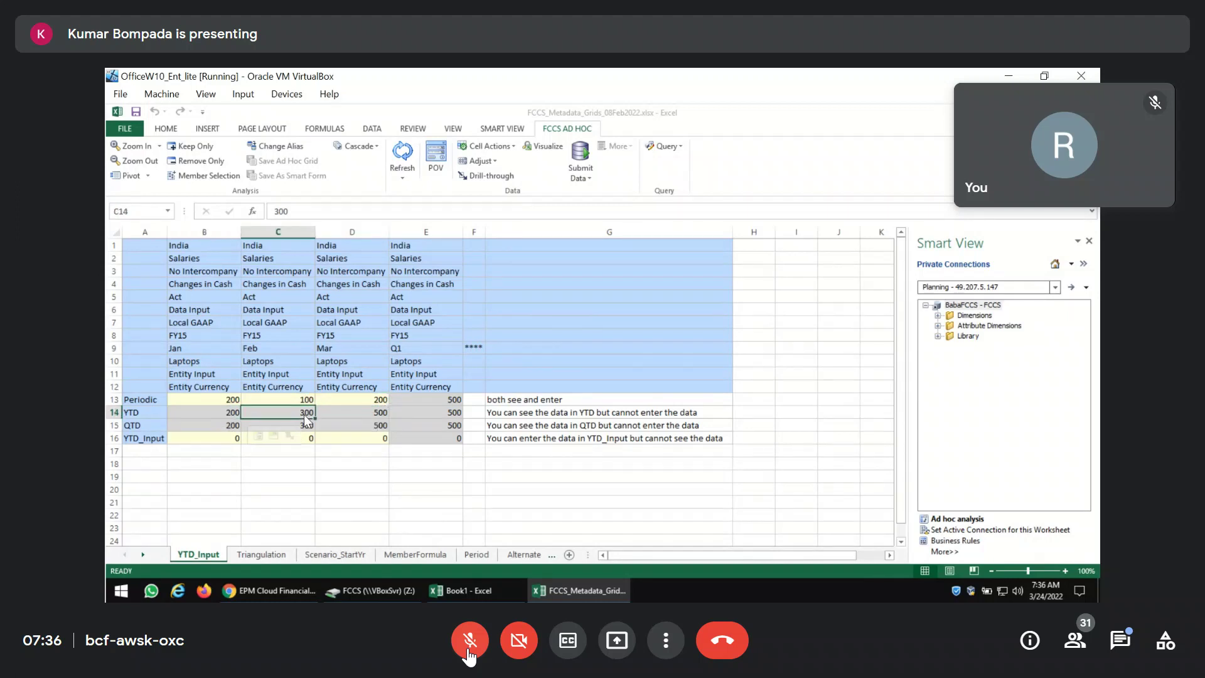
pyautogui.click(373, 414)
pyautogui.click(470, 643)
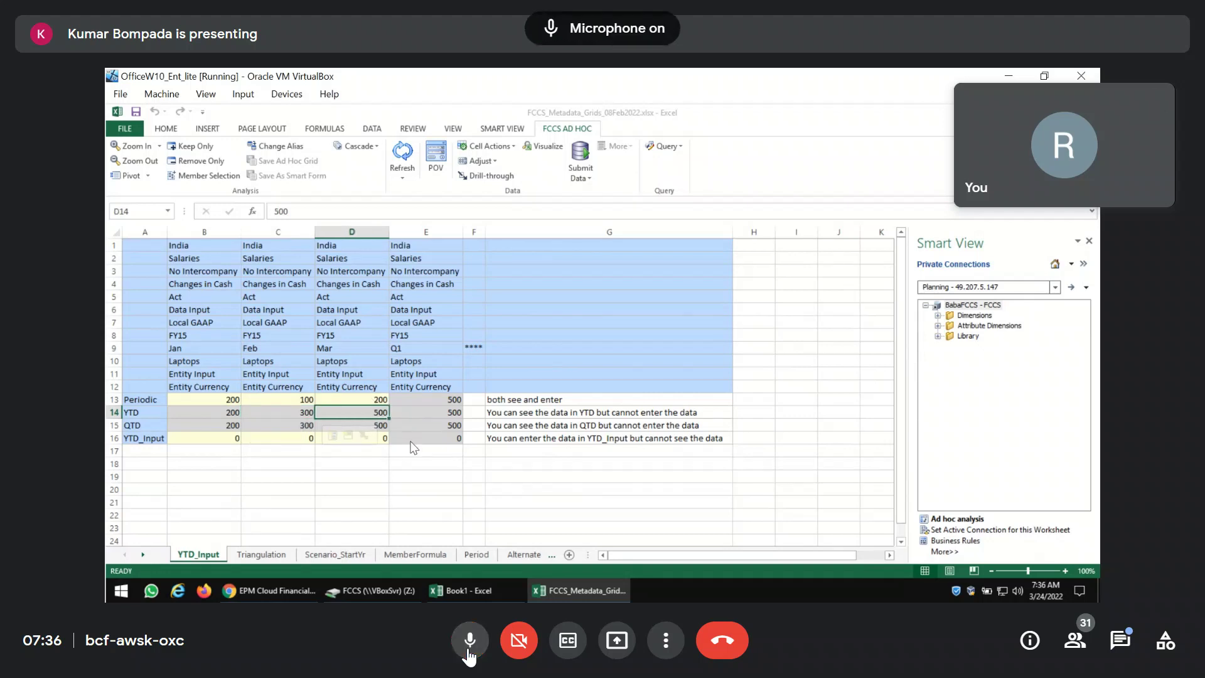
pyautogui.press('Right')
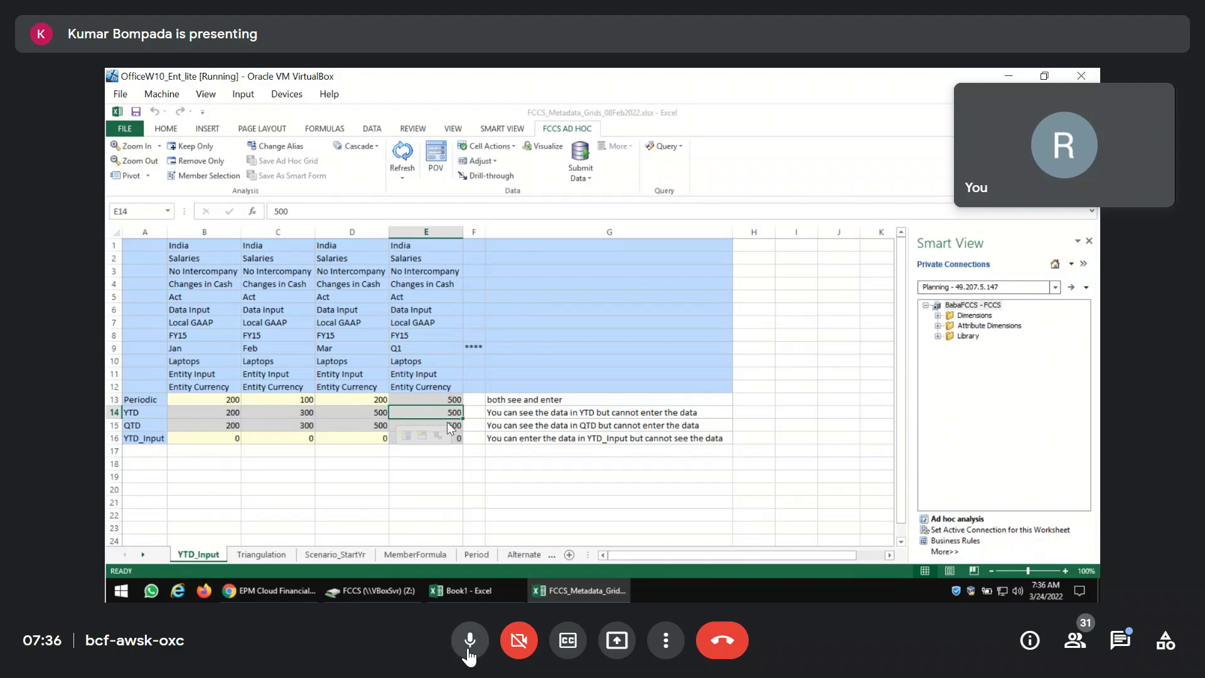
pyautogui.click(468, 650)
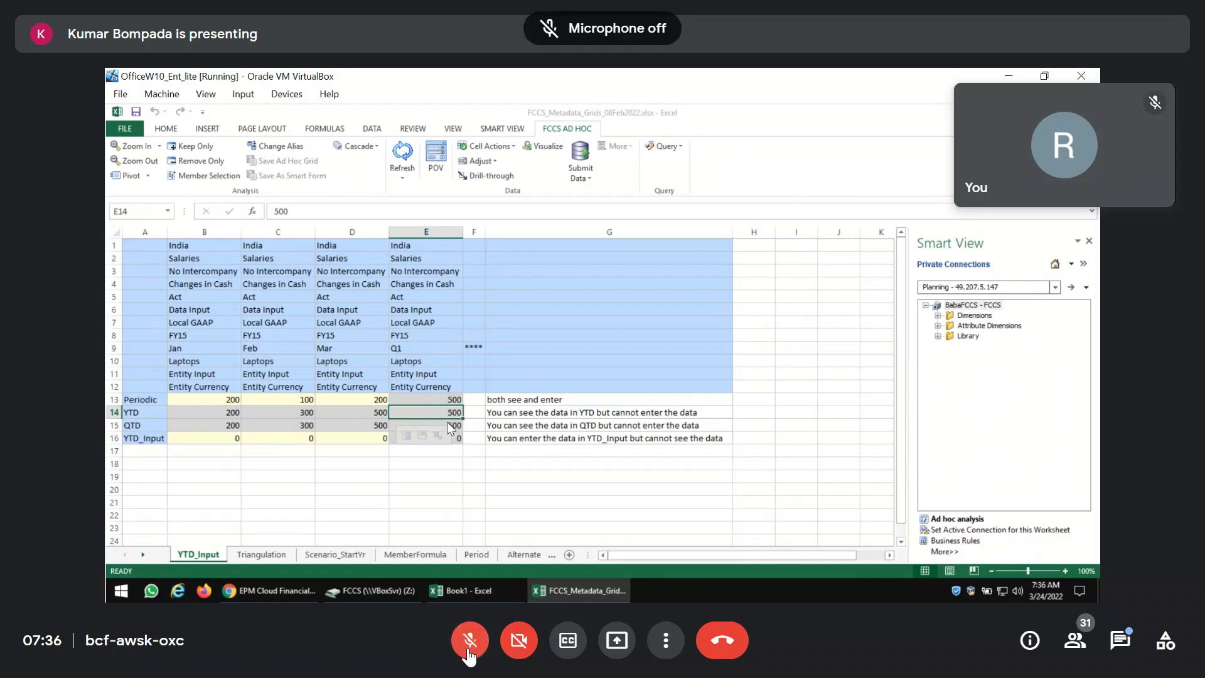
pyautogui.click(469, 651)
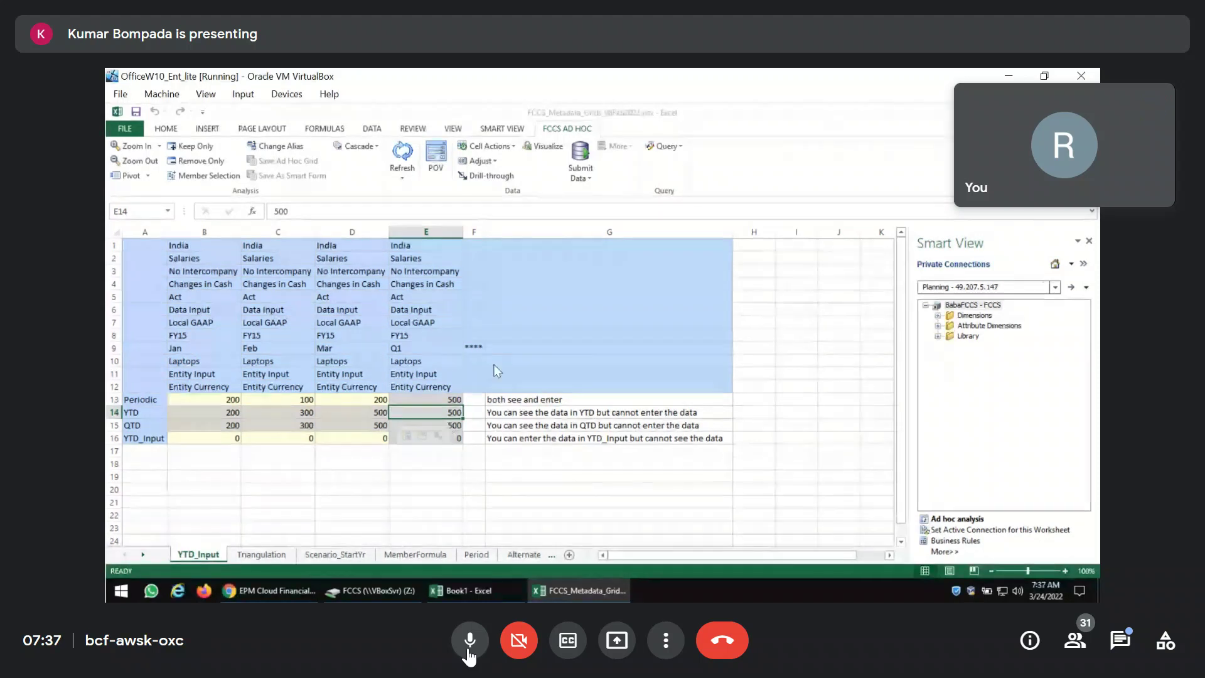
pyautogui.click(477, 348)
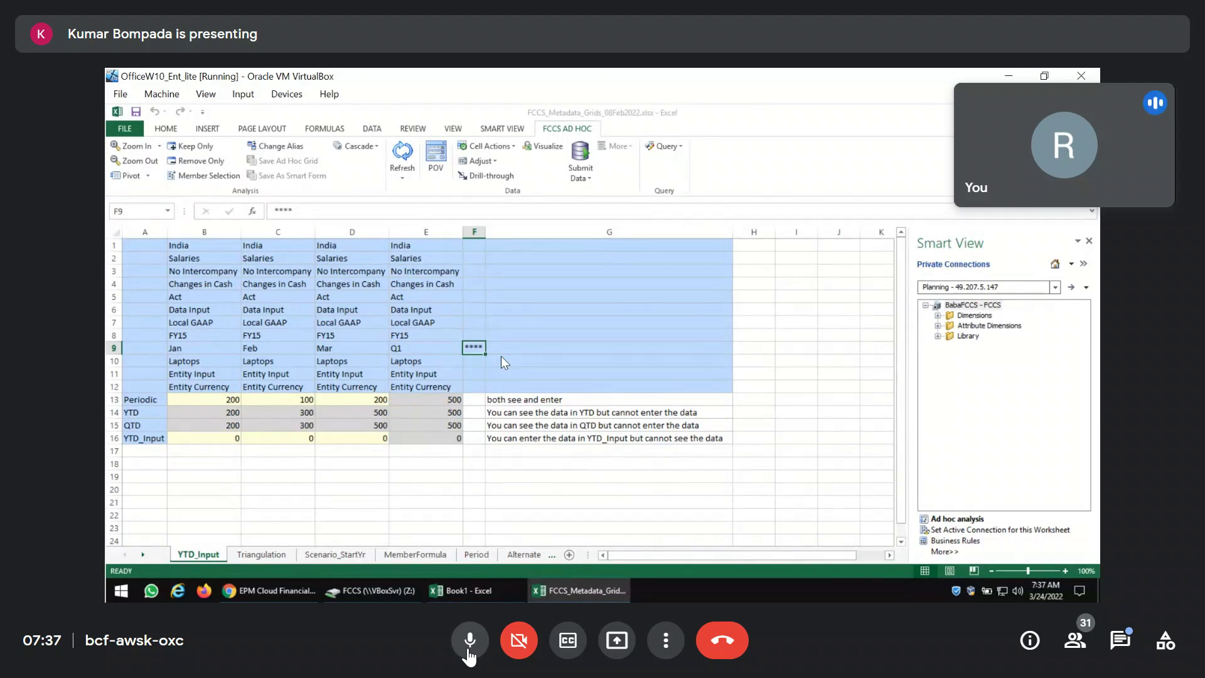
# Clear the YTD_Input sheet selection and switch back to the EPM Cloud Dimensions page.
pyautogui.click(470, 654)
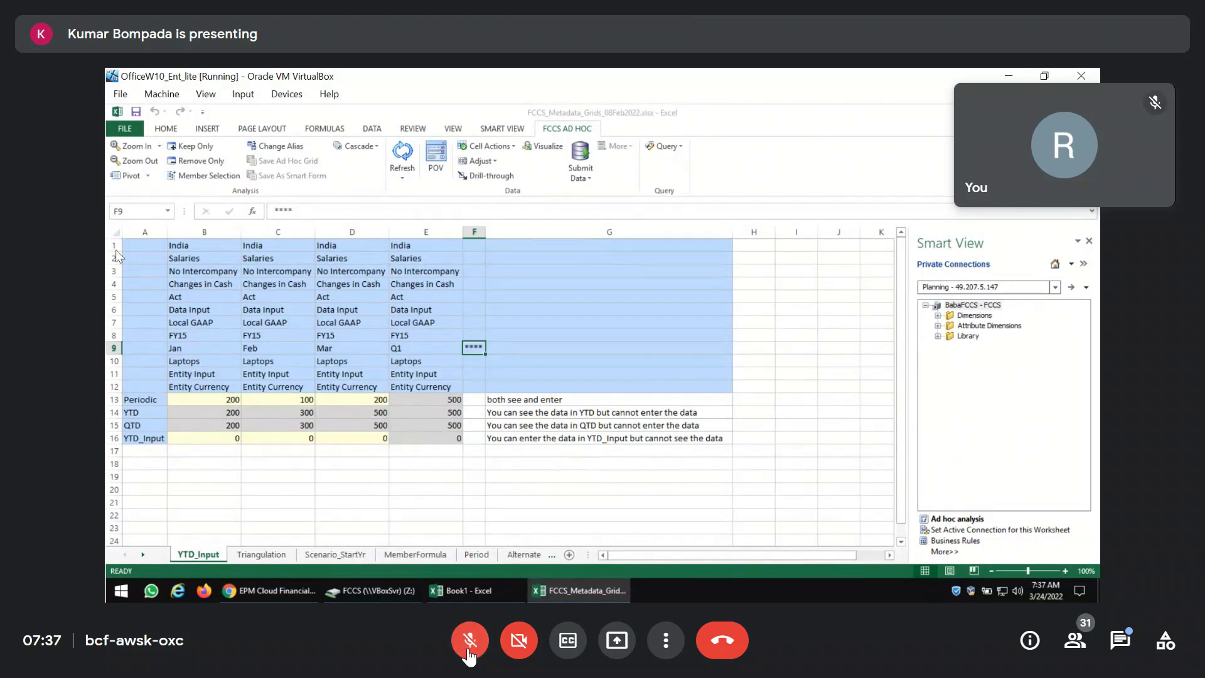
pyautogui.click(469, 653)
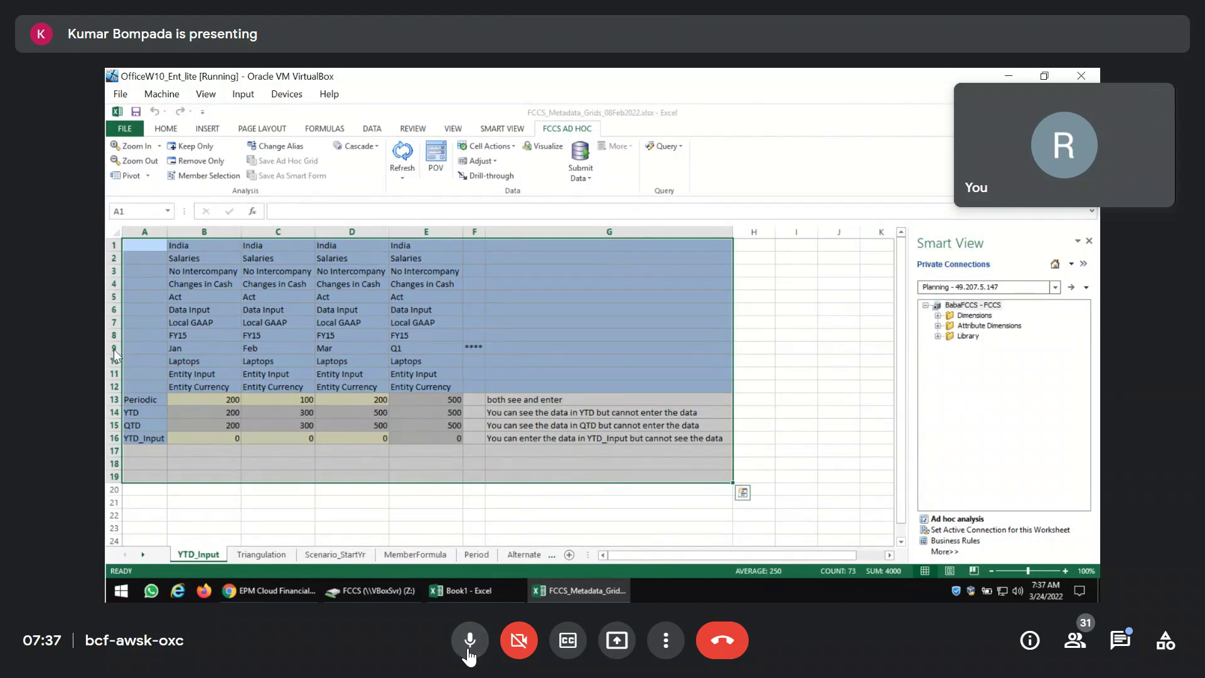
pyautogui.click(469, 653)
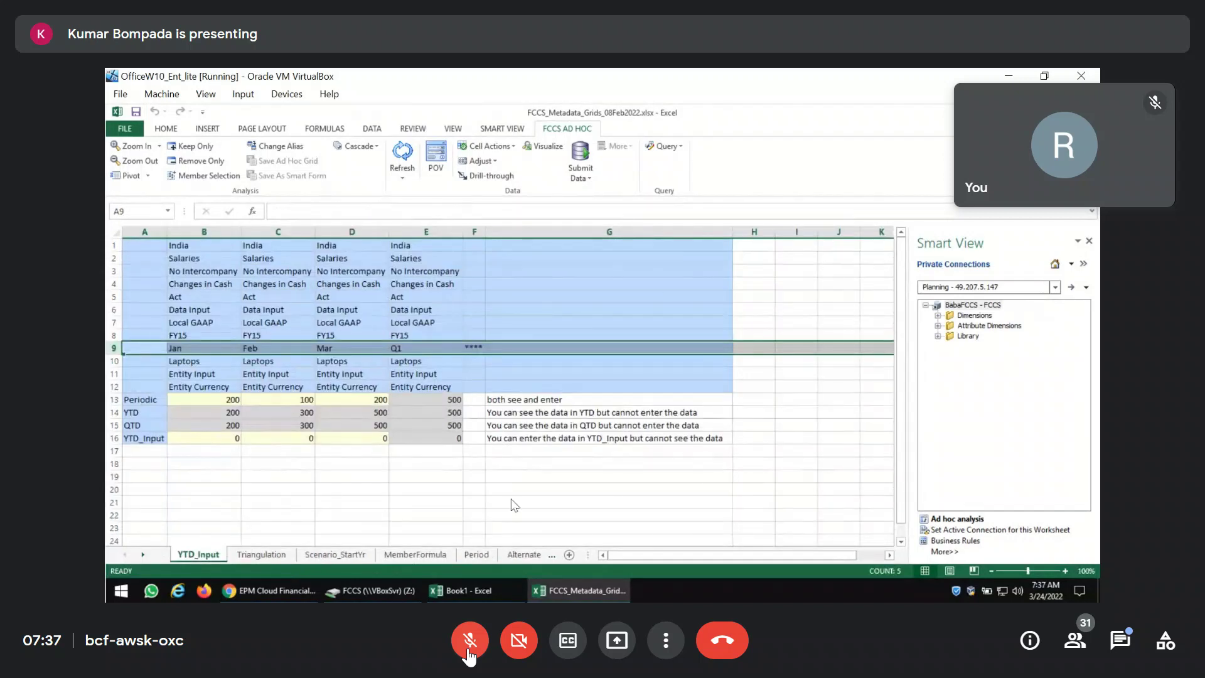
pyautogui.click(468, 650)
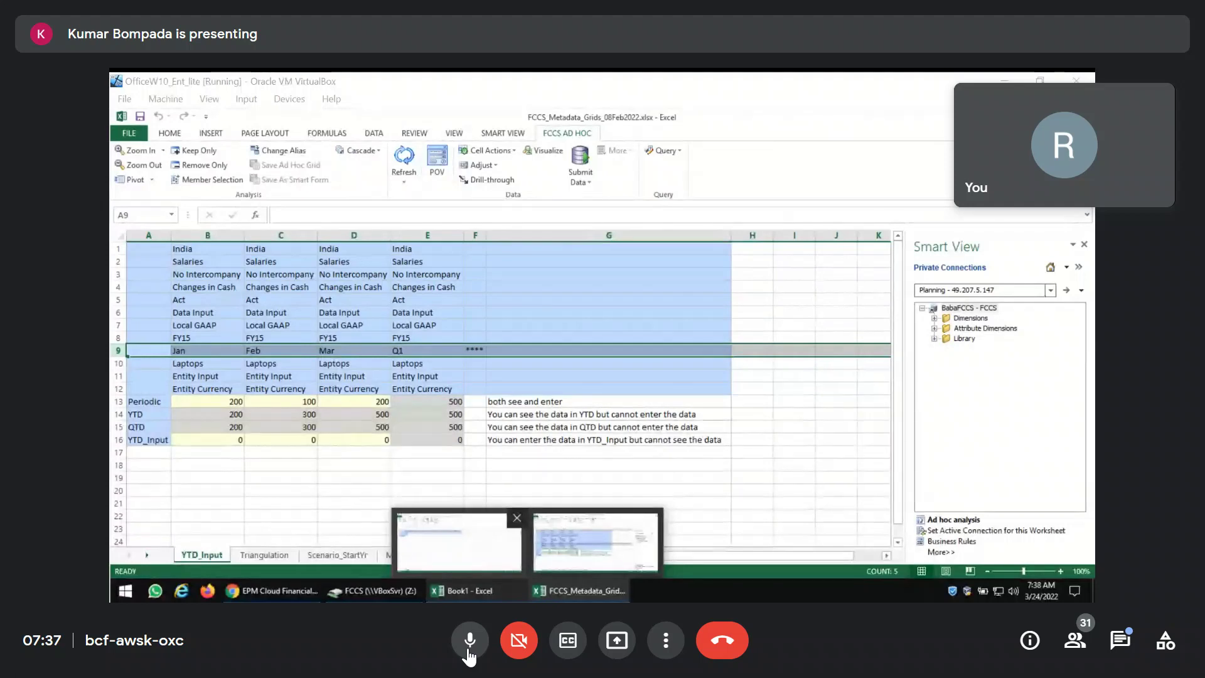
pyautogui.click(468, 650)
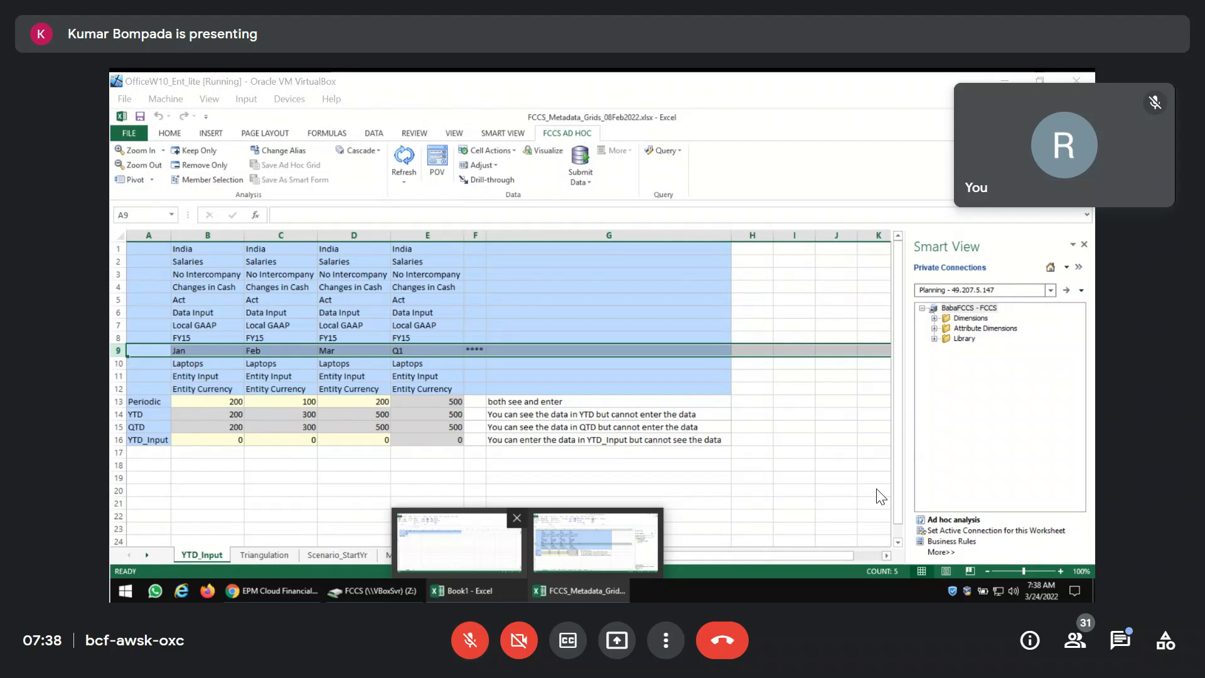
pyautogui.click(467, 647)
pyautogui.click(466, 651)
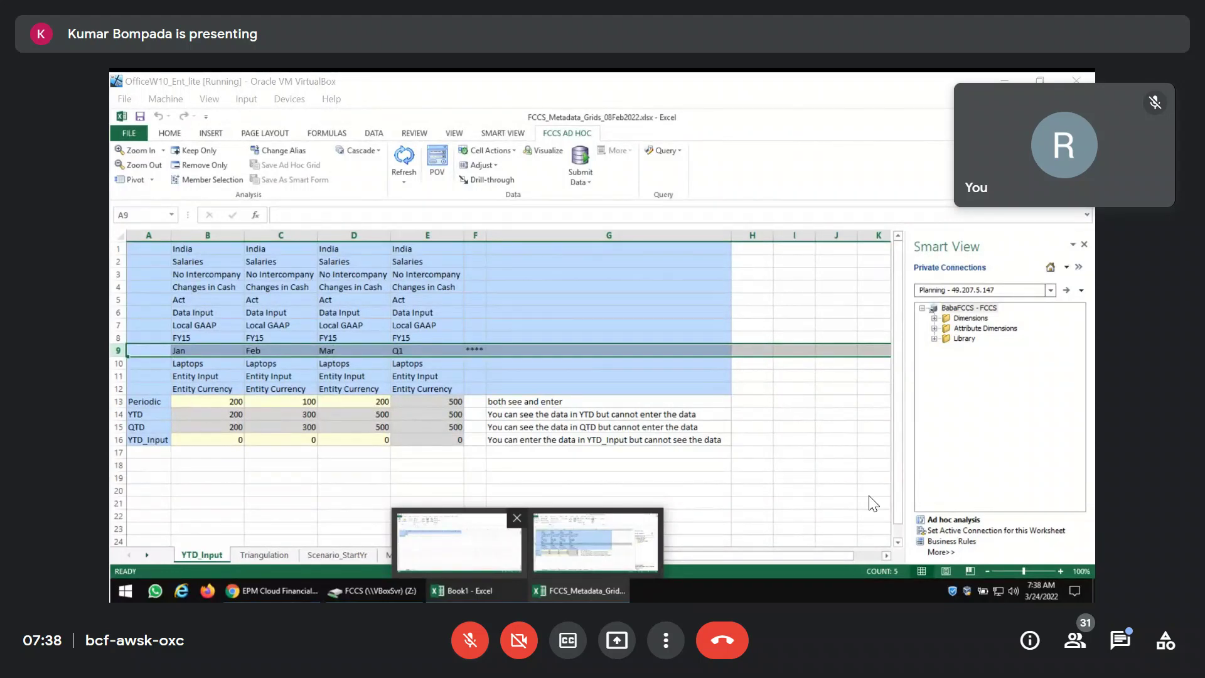
pyautogui.click(794, 401)
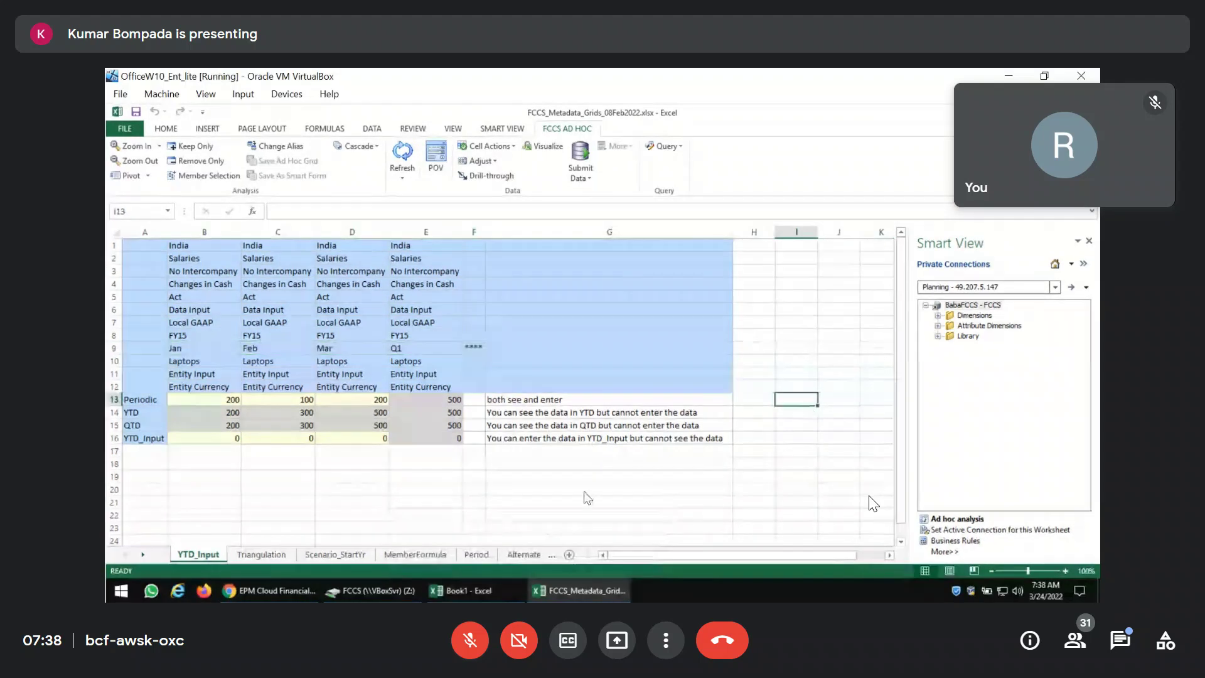
pyautogui.click(269, 591)
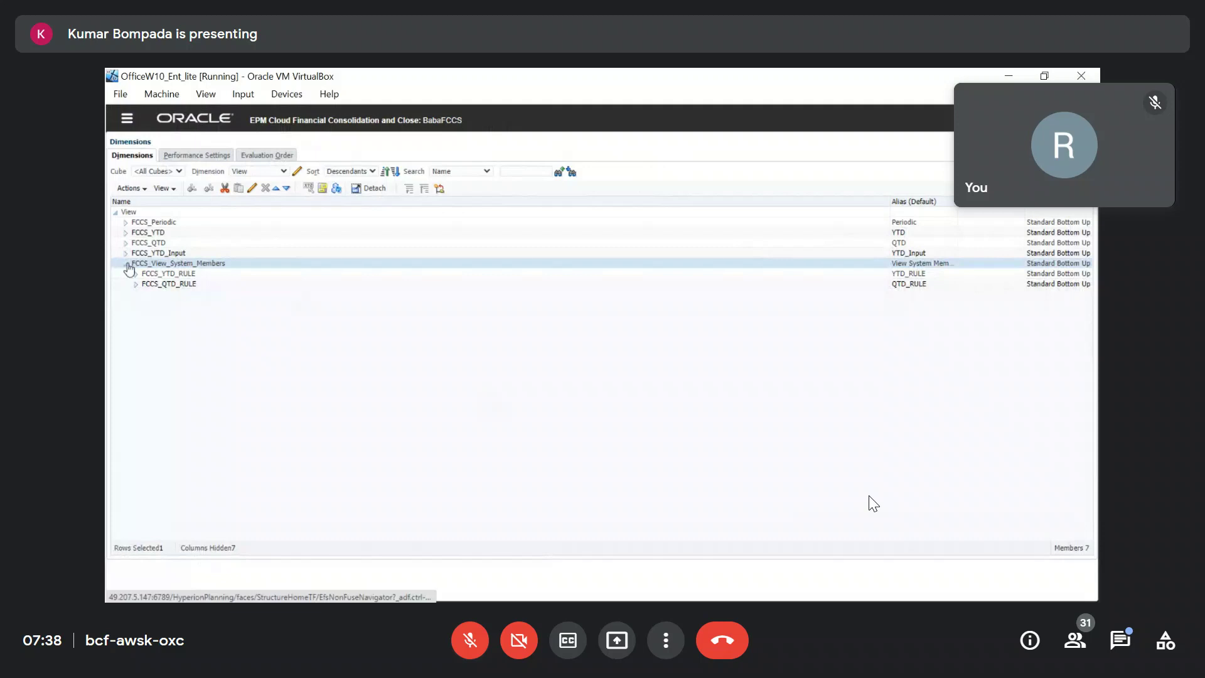
# Collapse FCCS_View_System_Members and switch the Dimensions page to the Multi-GAAP dimension.
pyautogui.click(126, 263)
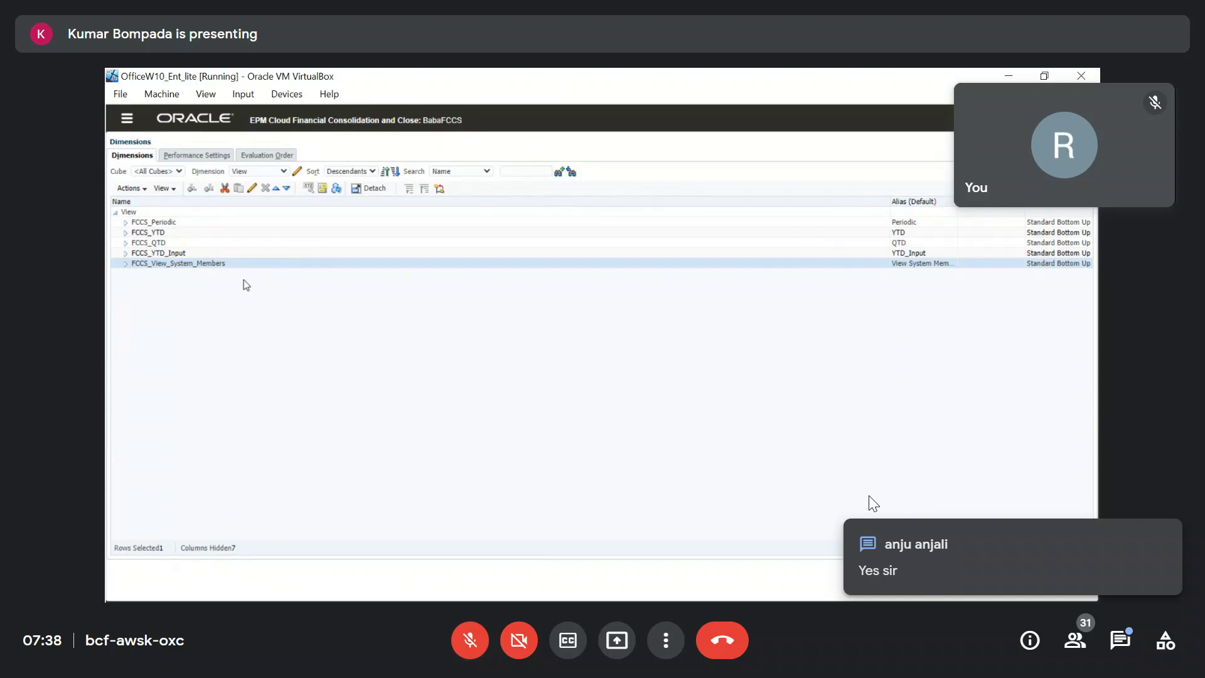
pyautogui.click(284, 172)
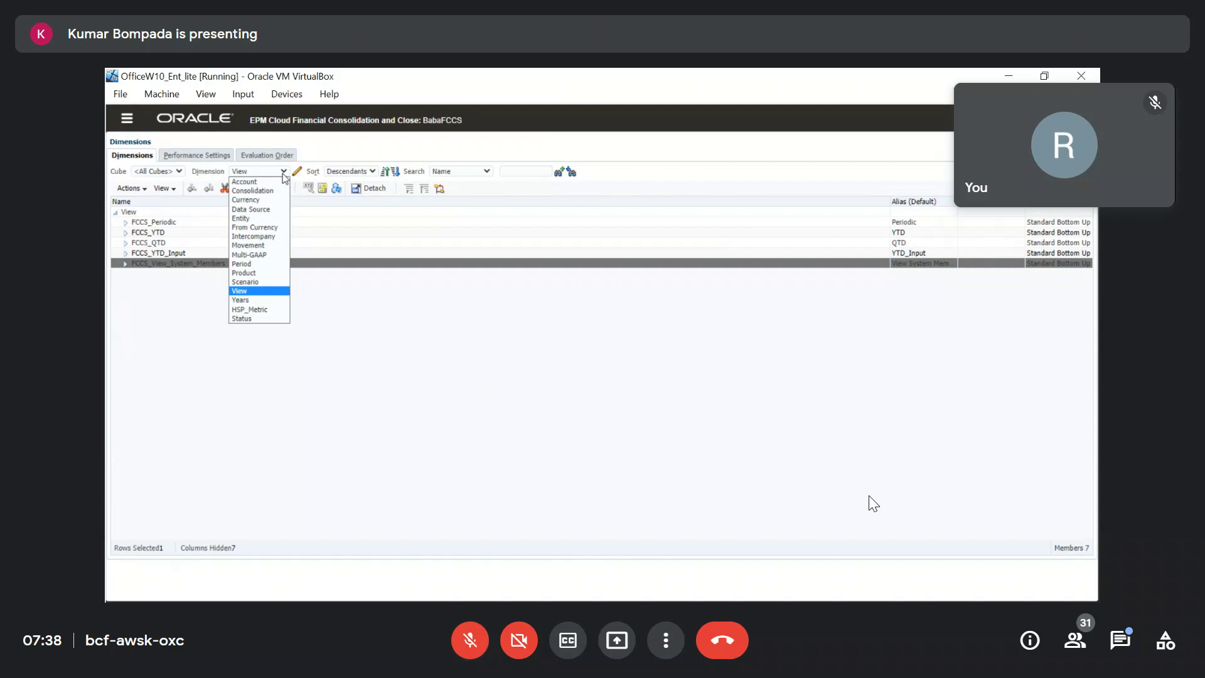
pyautogui.click(270, 255)
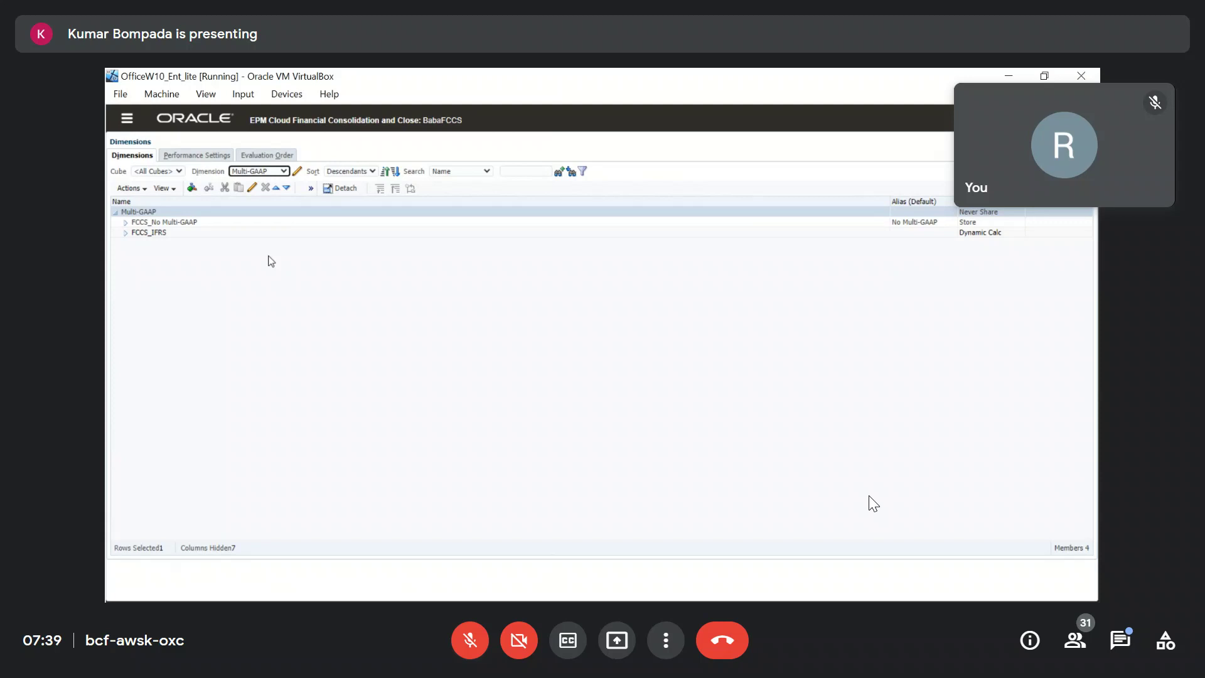
# Launch HFM from the desktop and load BABA124_07Sep2020.xml into Manage Metadata.
pyautogui.press('super+d')
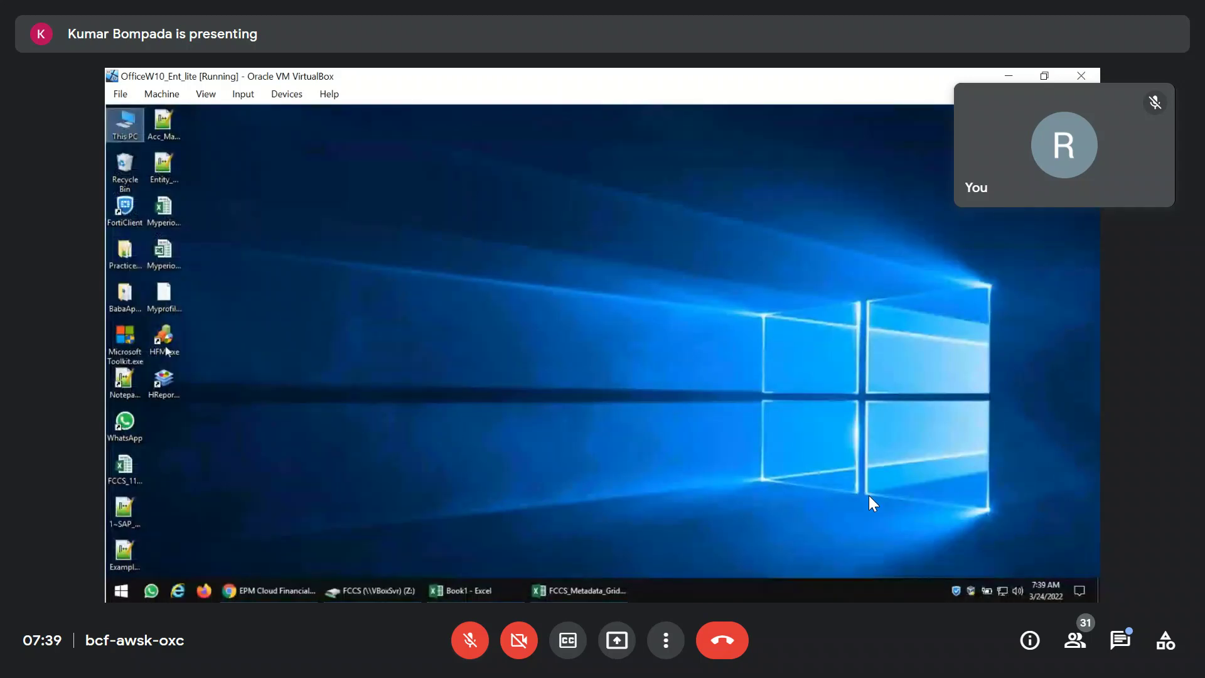
pyautogui.doubleClick(164, 338)
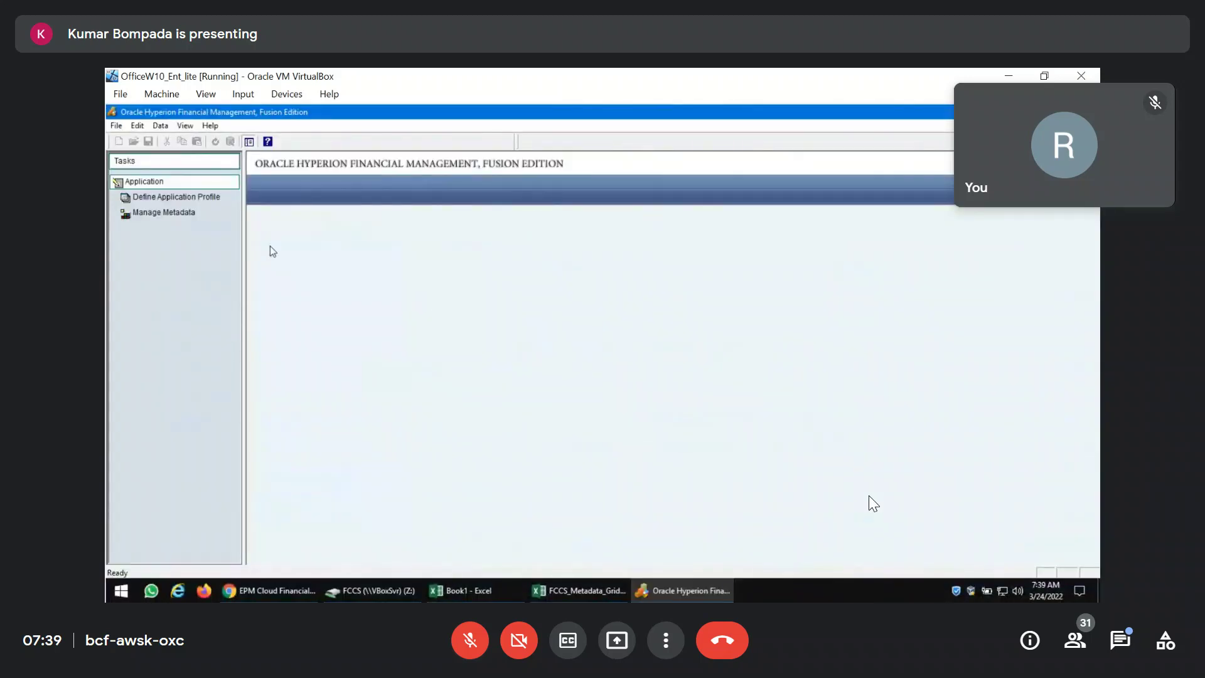
pyautogui.click(182, 214)
pyautogui.click(348, 551)
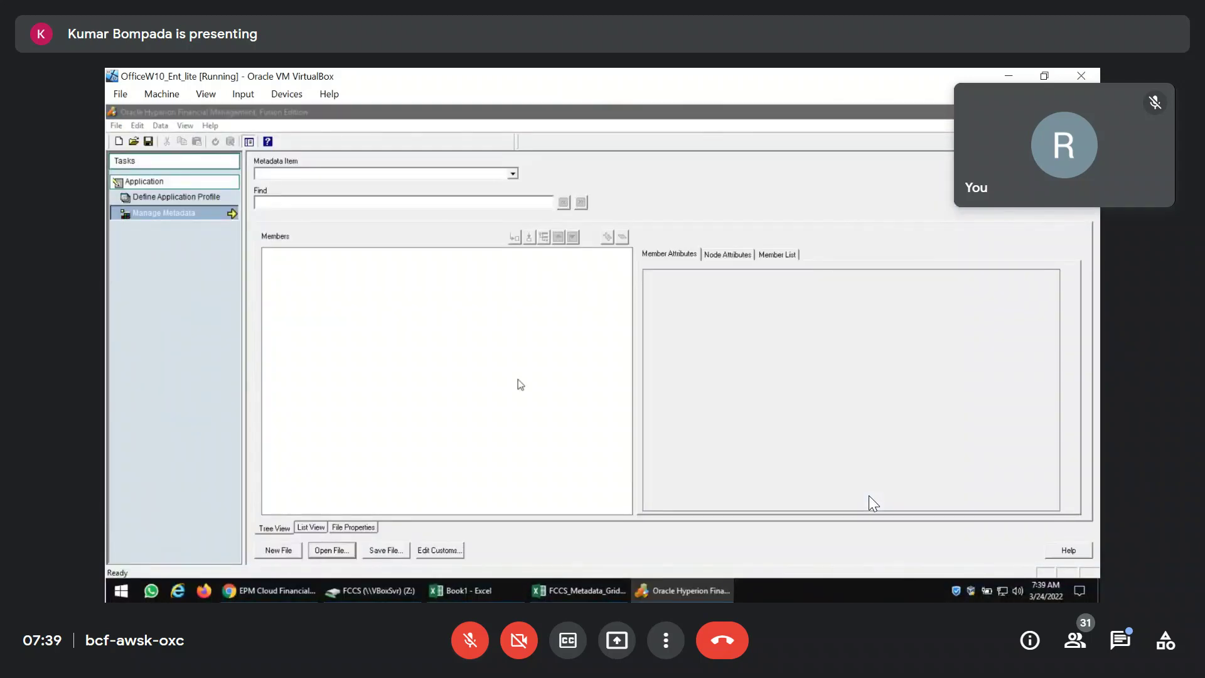
pyautogui.doubleClick(529, 294)
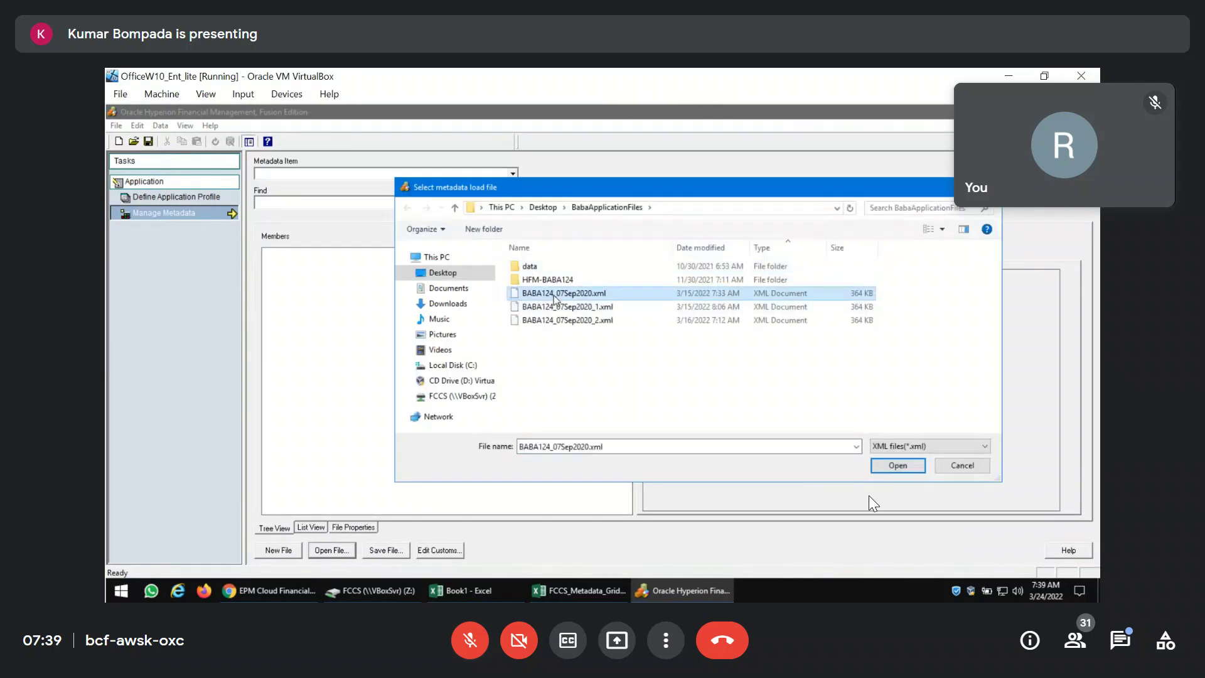
pyautogui.click(513, 175)
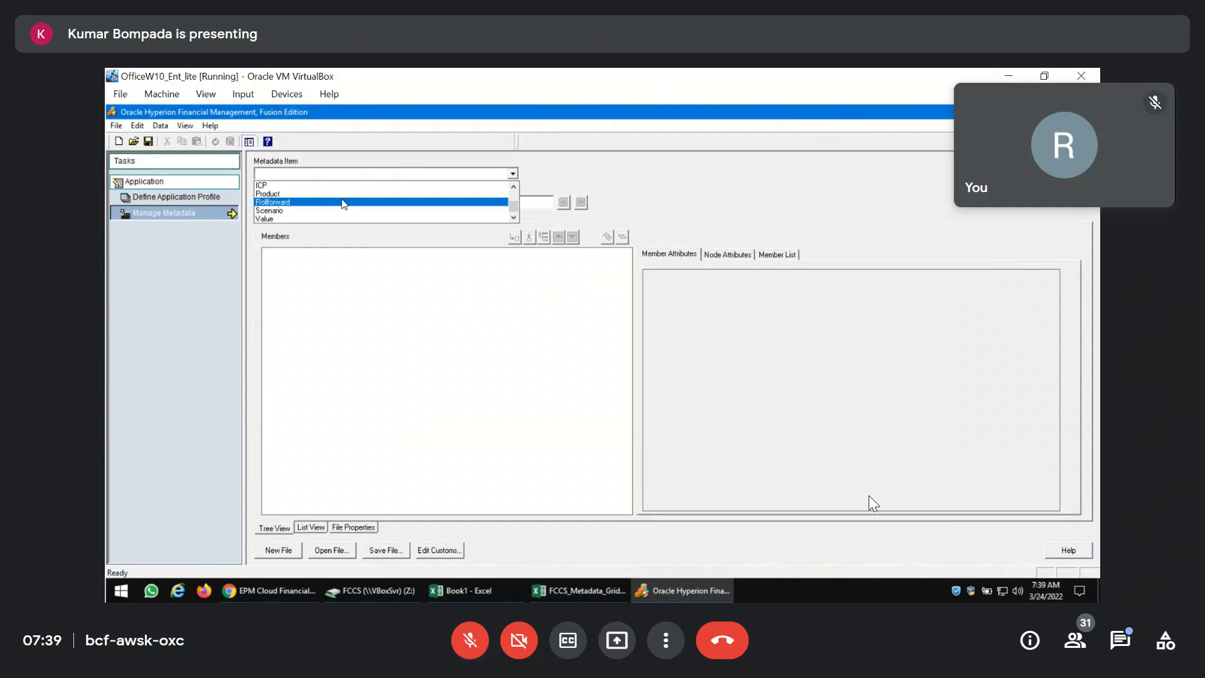
# Show the Datatype item fully expanded and view the TotC4 and IFRS attributes.
pyautogui.scroll(2, 343, 204)
pyautogui.click(328, 199)
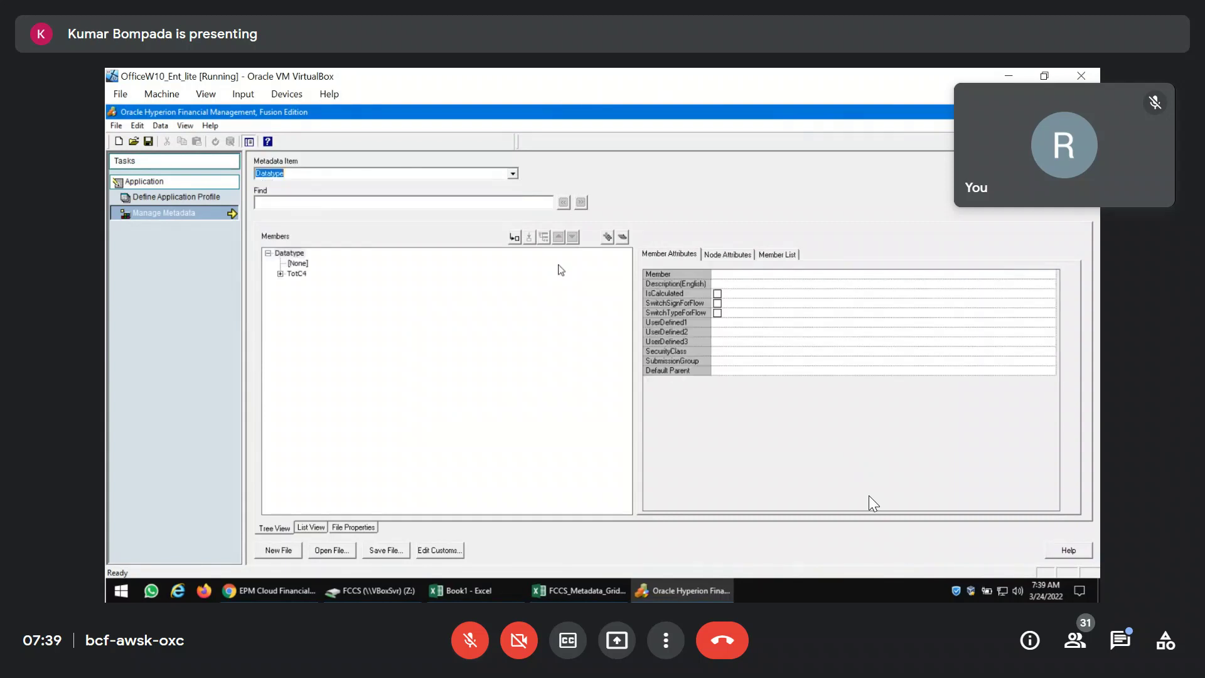
pyautogui.click(606, 238)
pyautogui.click(299, 274)
pyautogui.click(307, 336)
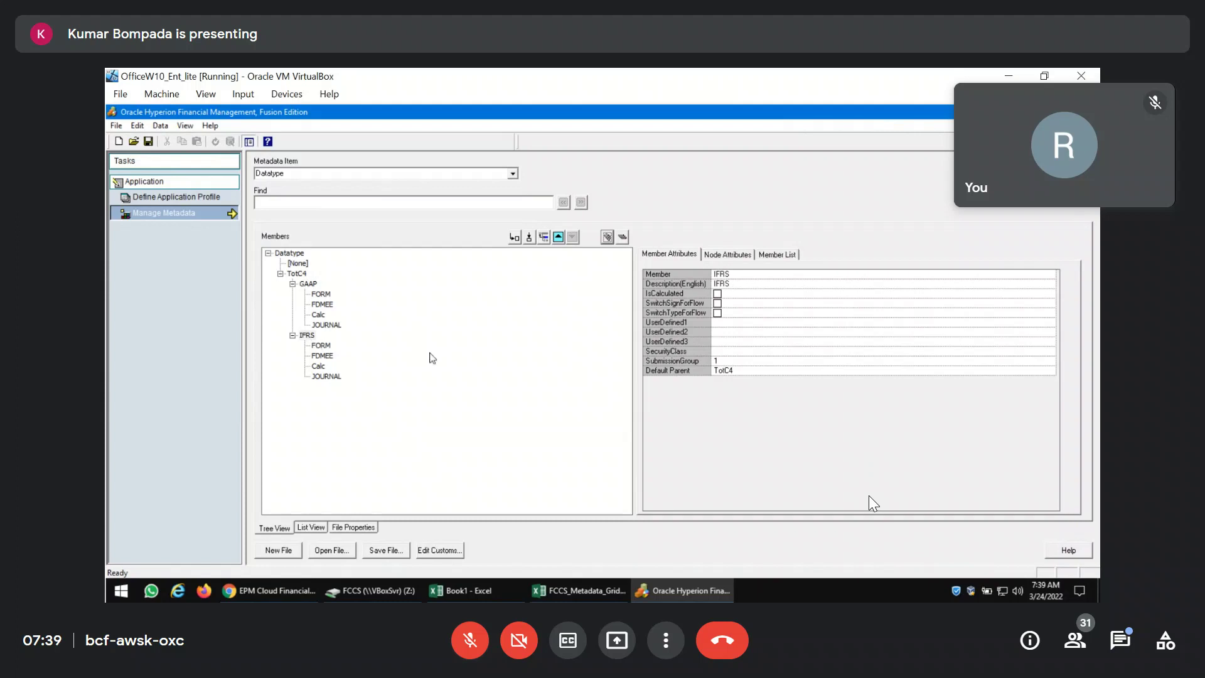
# Inspect the FORM, FDMEE, Calc and JOURNAL members under GAAP and IFRS.
pyautogui.click(324, 295)
pyautogui.click(325, 305)
pyautogui.click(321, 315)
pyautogui.click(326, 325)
pyautogui.click(320, 346)
pyautogui.click(322, 356)
pyautogui.click(320, 375)
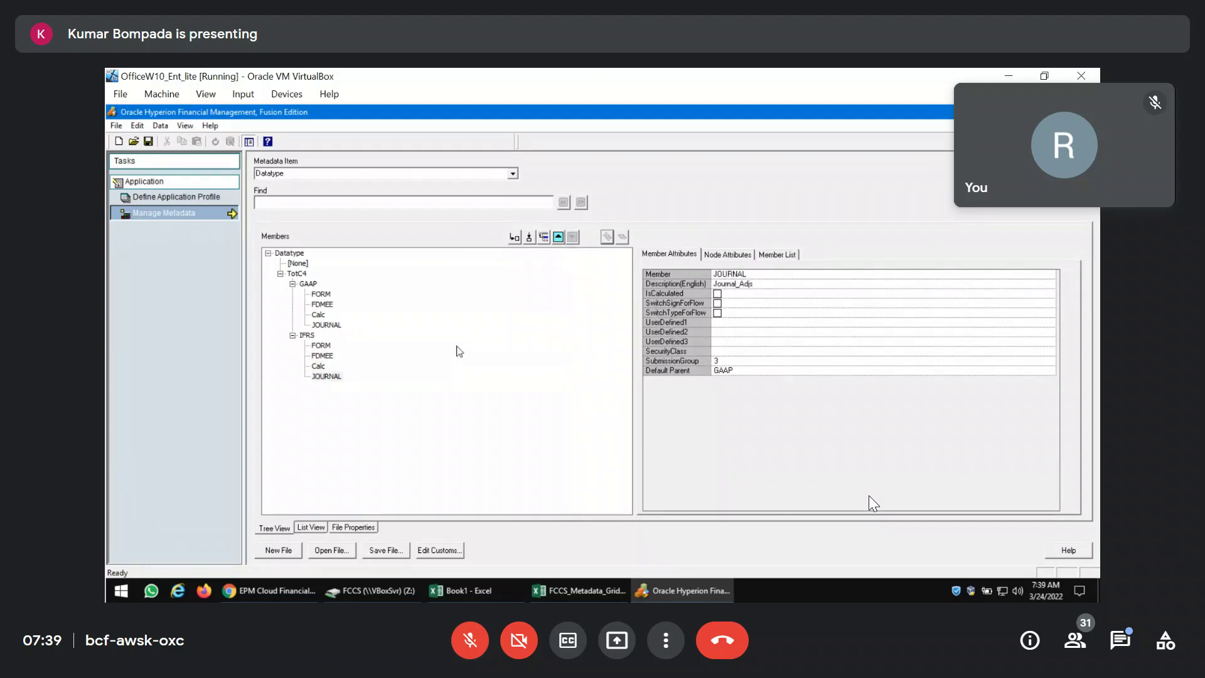
# Back in EPM Cloud, expand FCCS_IFRS and select FCCS_Local GAAP, FCCS_Adjustments and FCCS_IFRS.
pyautogui.click(295, 587)
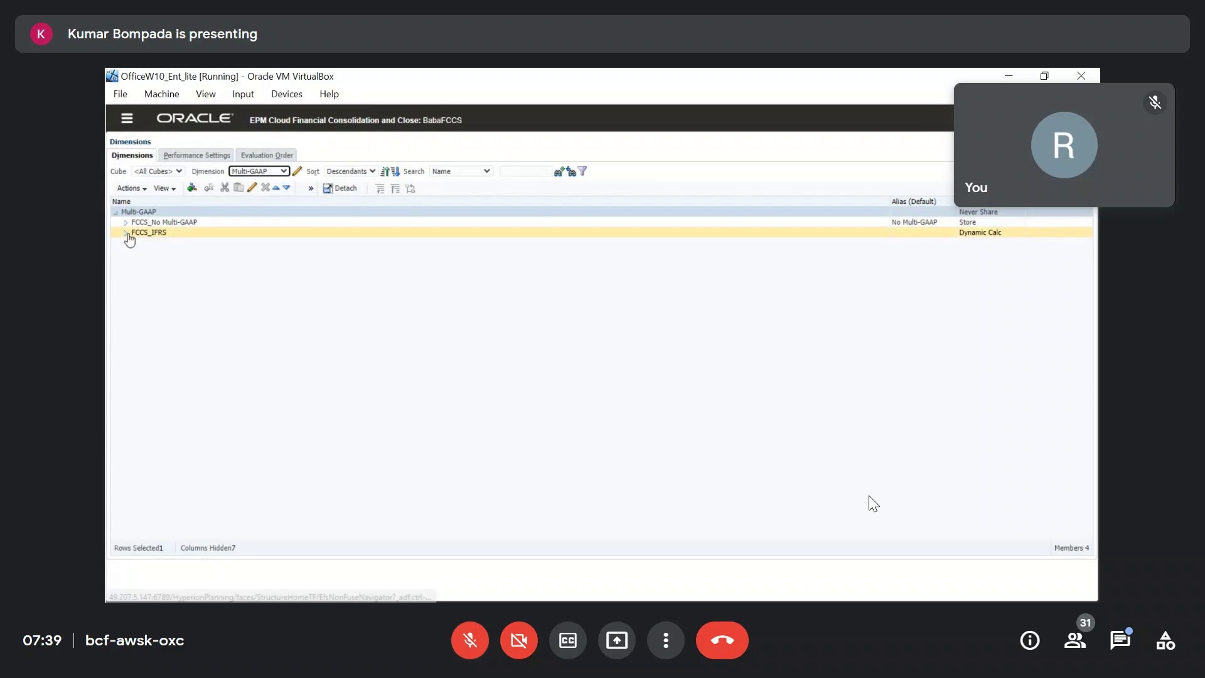
pyautogui.click(125, 233)
pyautogui.click(140, 243)
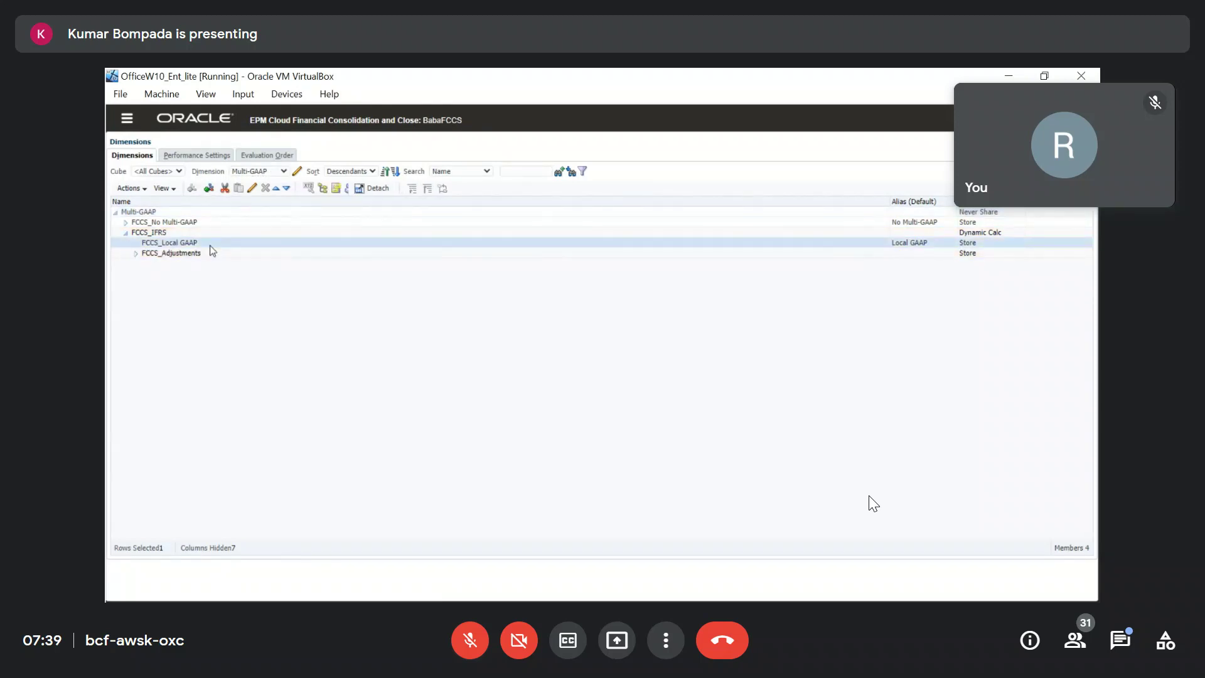
pyautogui.click(178, 253)
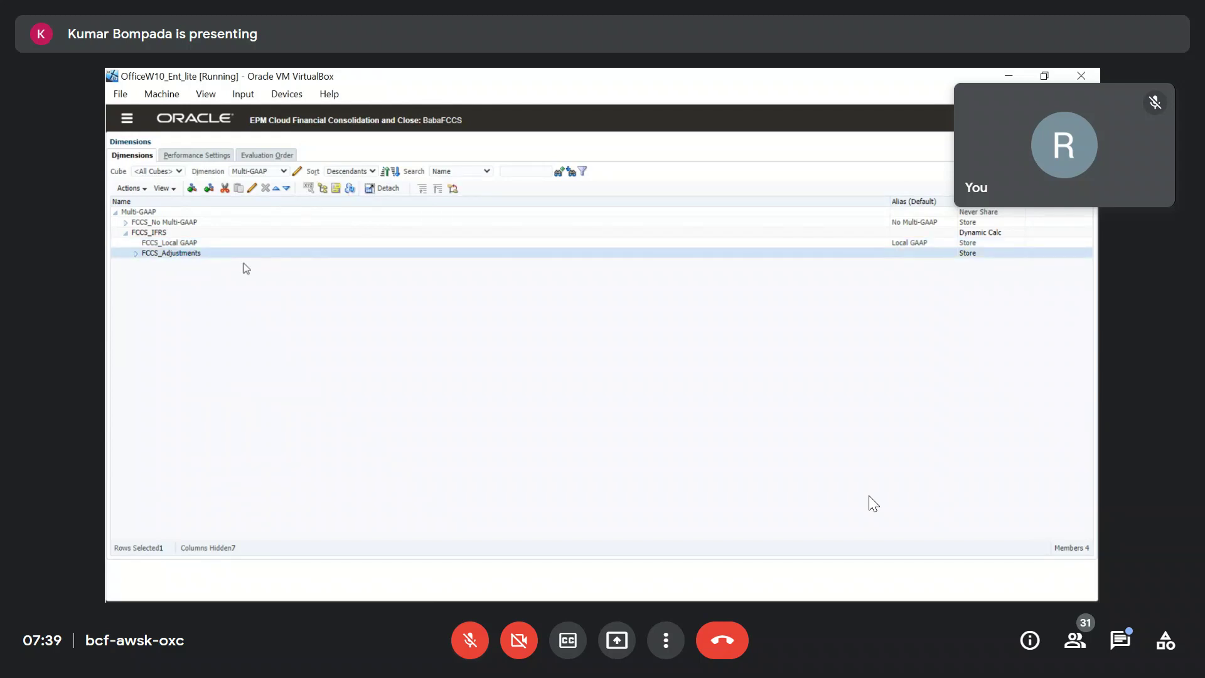
pyautogui.click(160, 233)
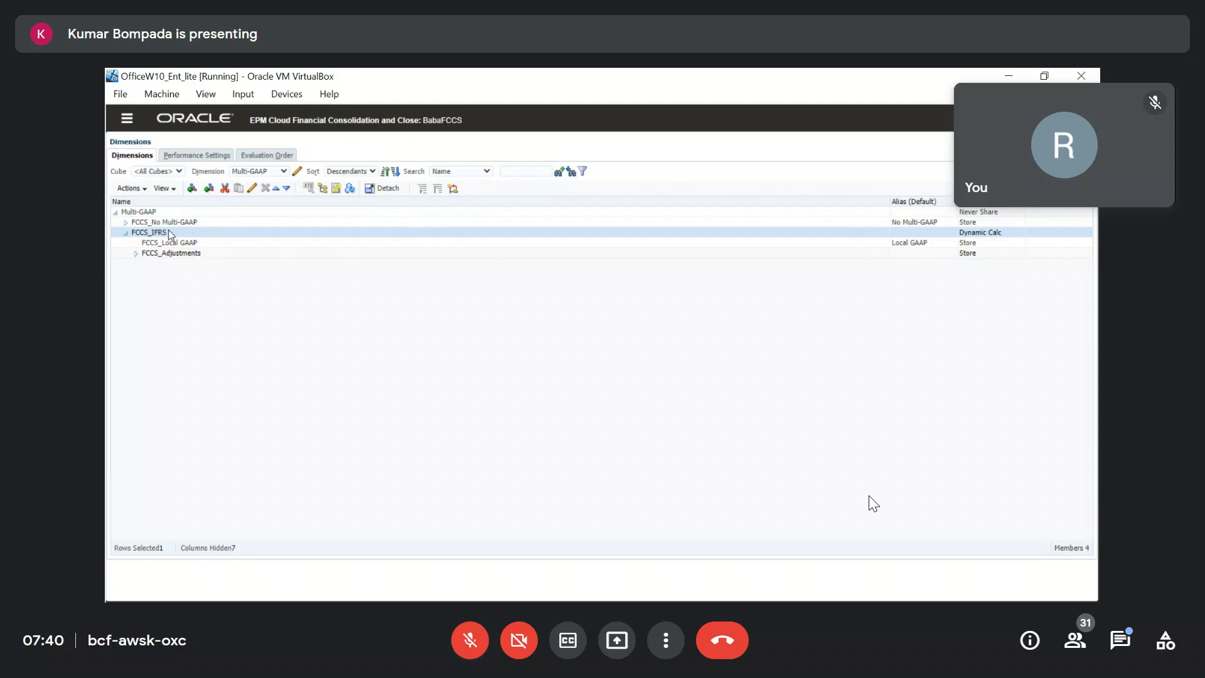
# Click through FCCS_Local GAAP, FCCS_Adjustments and FCCS_IFRS again, ending on FCCS_Local GAAP.
pyautogui.click(182, 243)
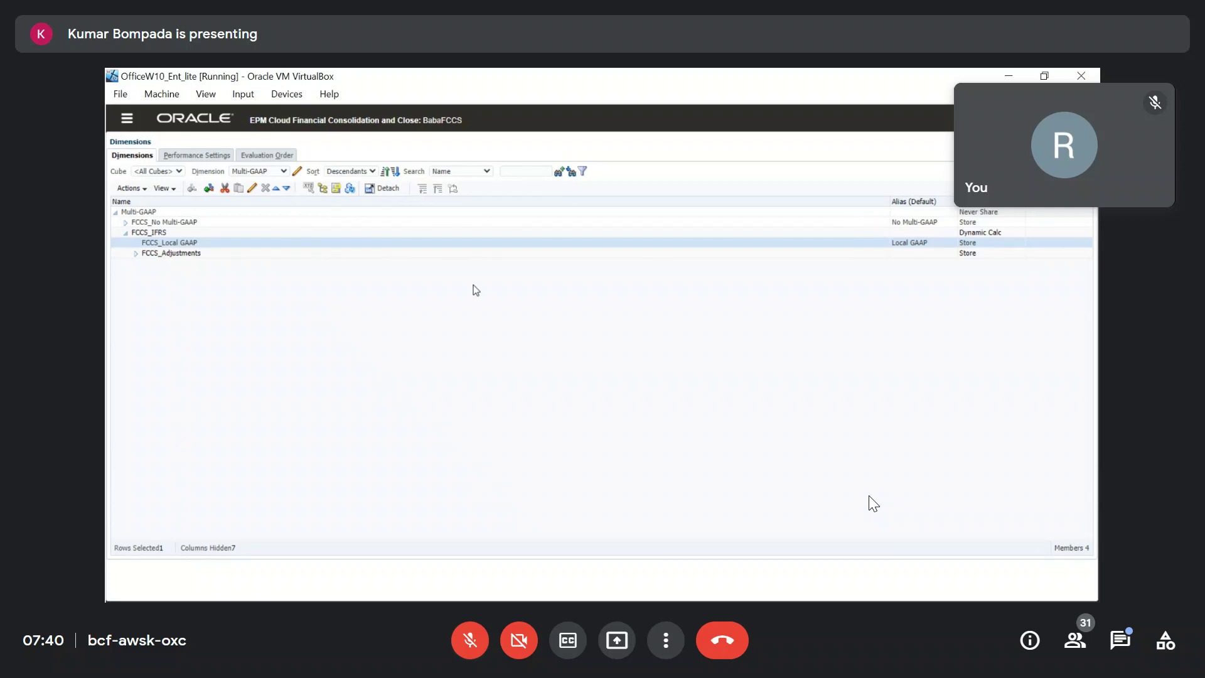
pyautogui.click(136, 254)
pyautogui.click(161, 231)
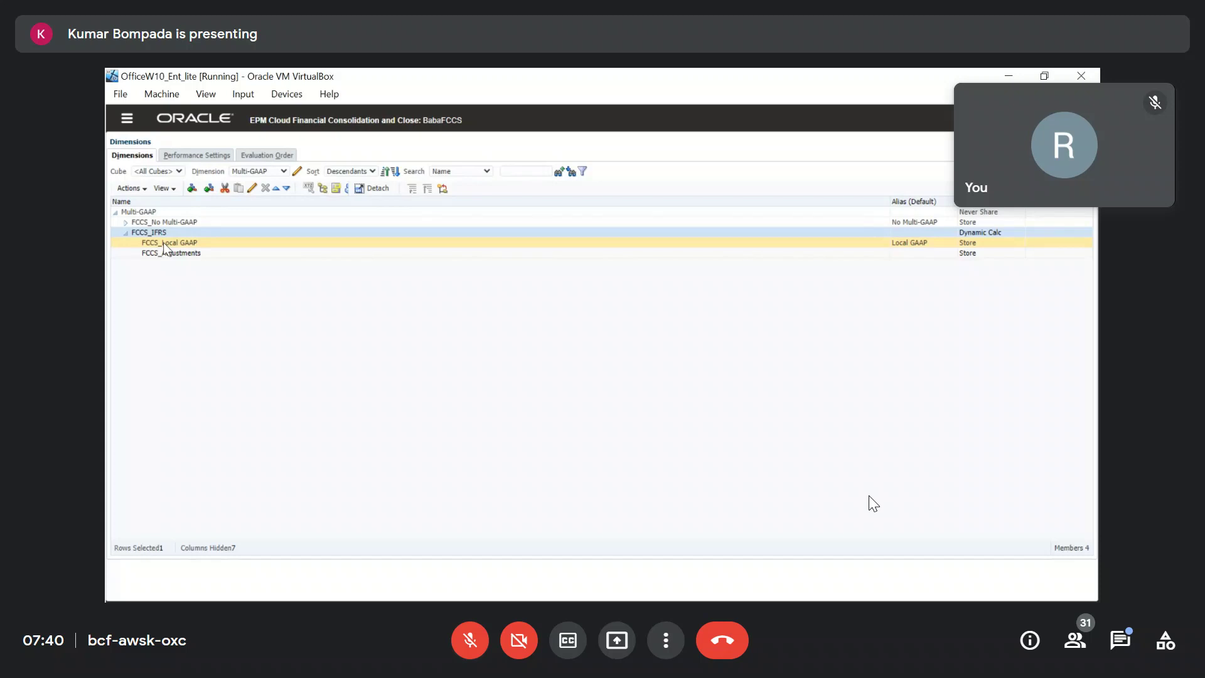
pyautogui.click(156, 244)
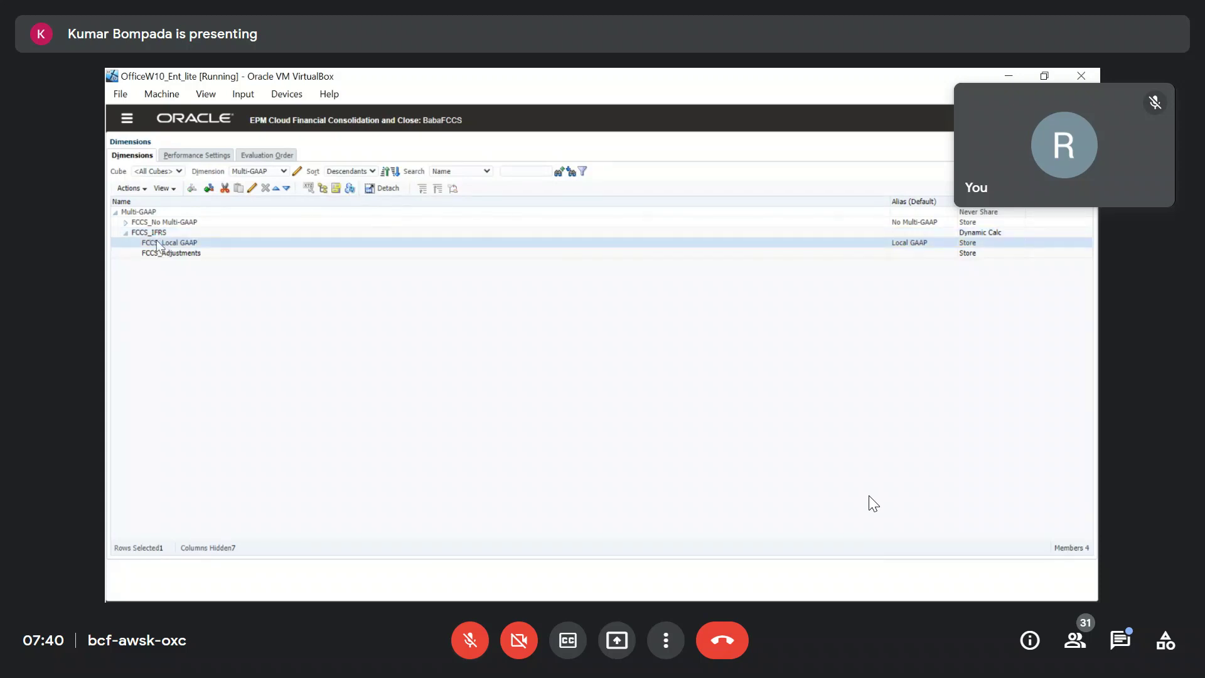
pyautogui.click(174, 253)
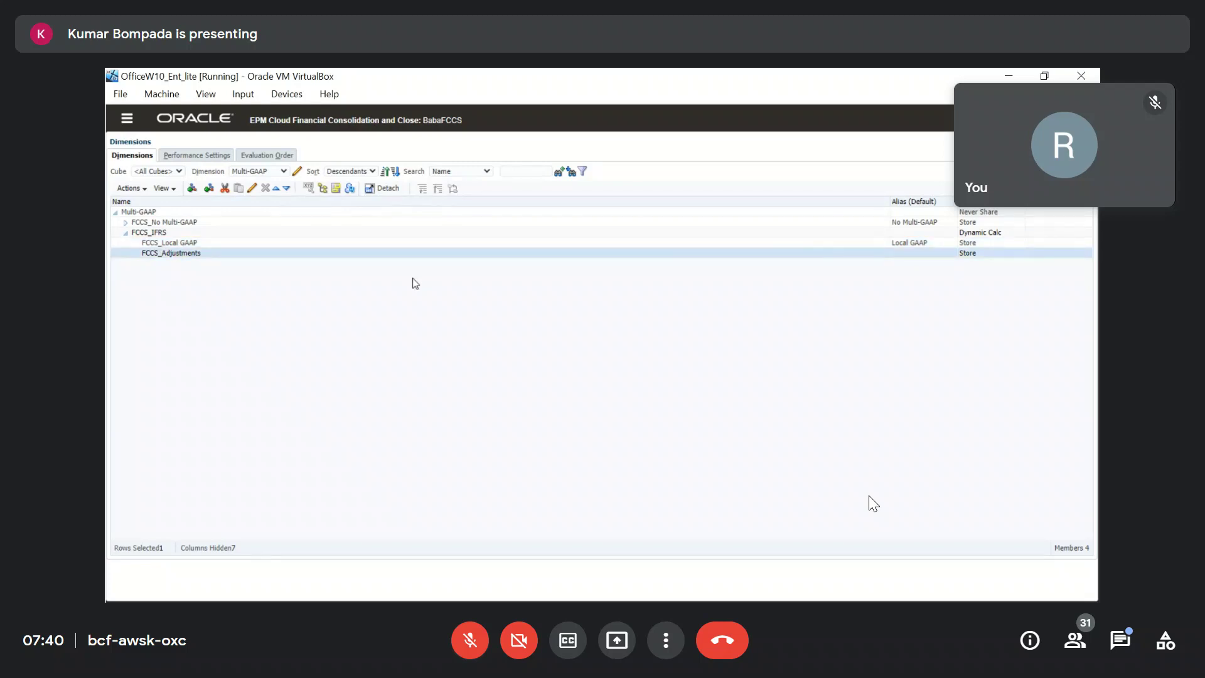
pyautogui.click(171, 232)
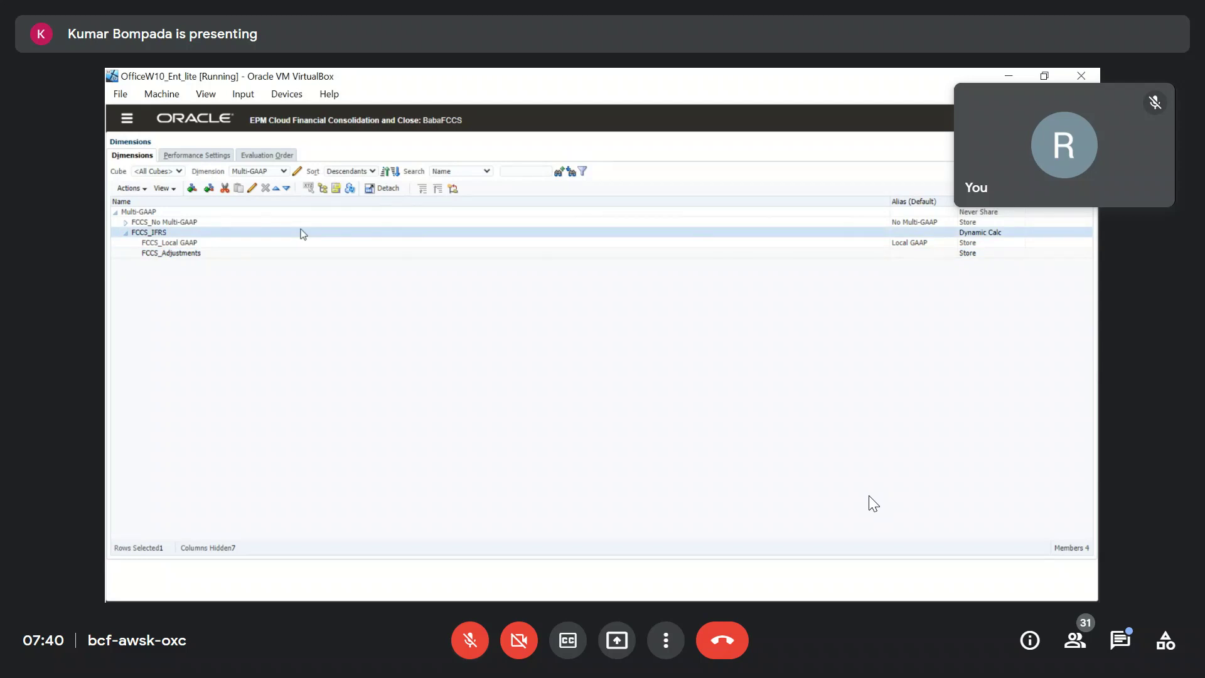
pyautogui.click(207, 244)
# Open FCCS_Local GAAP's member properties, highlight its settings, then close without saving.
pyautogui.click(257, 188)
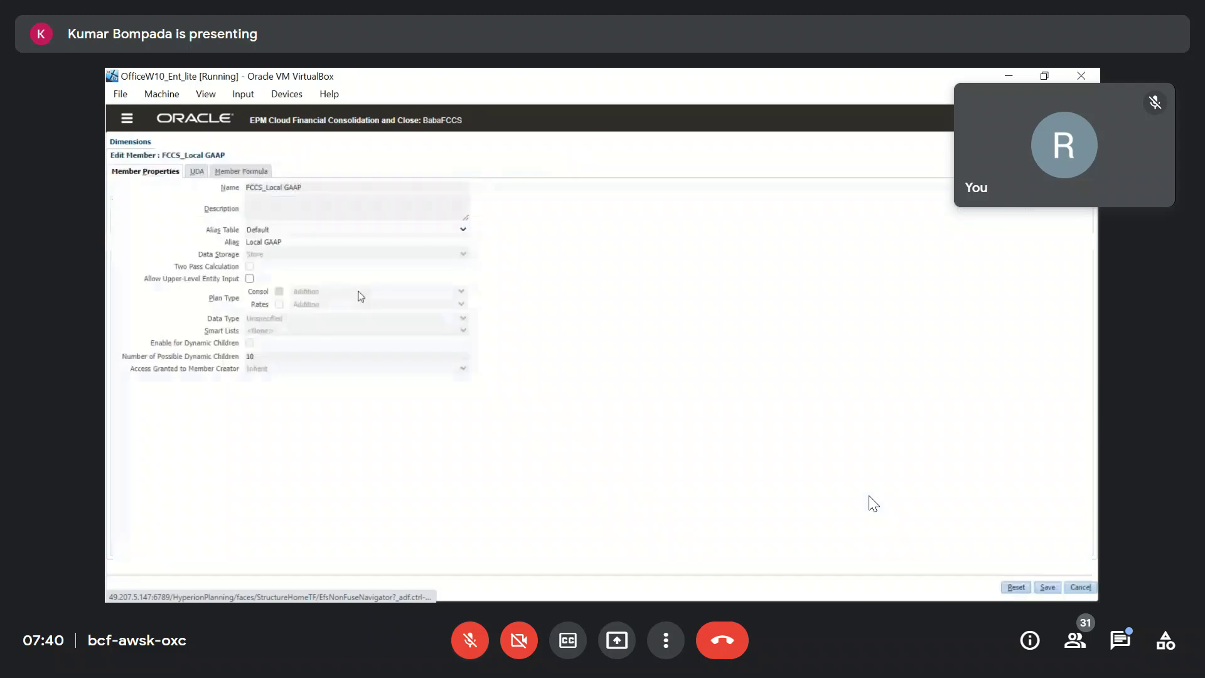
pyautogui.moveTo(163, 269); pyautogui.dragTo(514, 374)
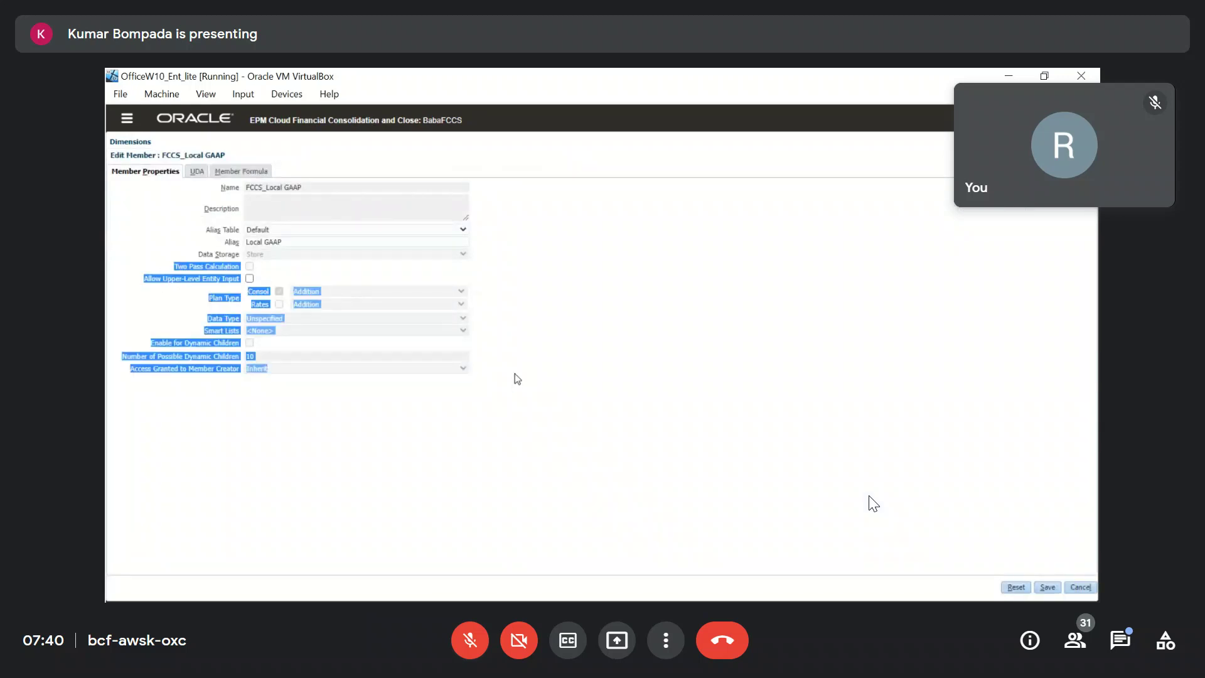
pyautogui.click(556, 342)
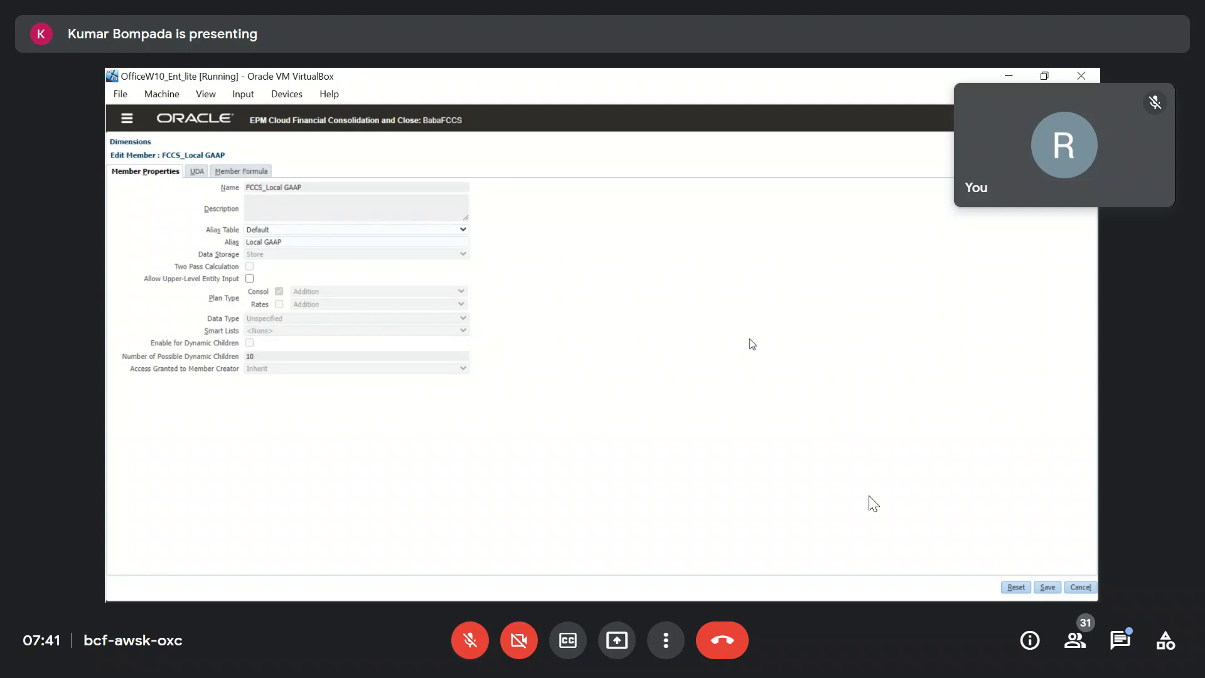
pyautogui.click(1080, 587)
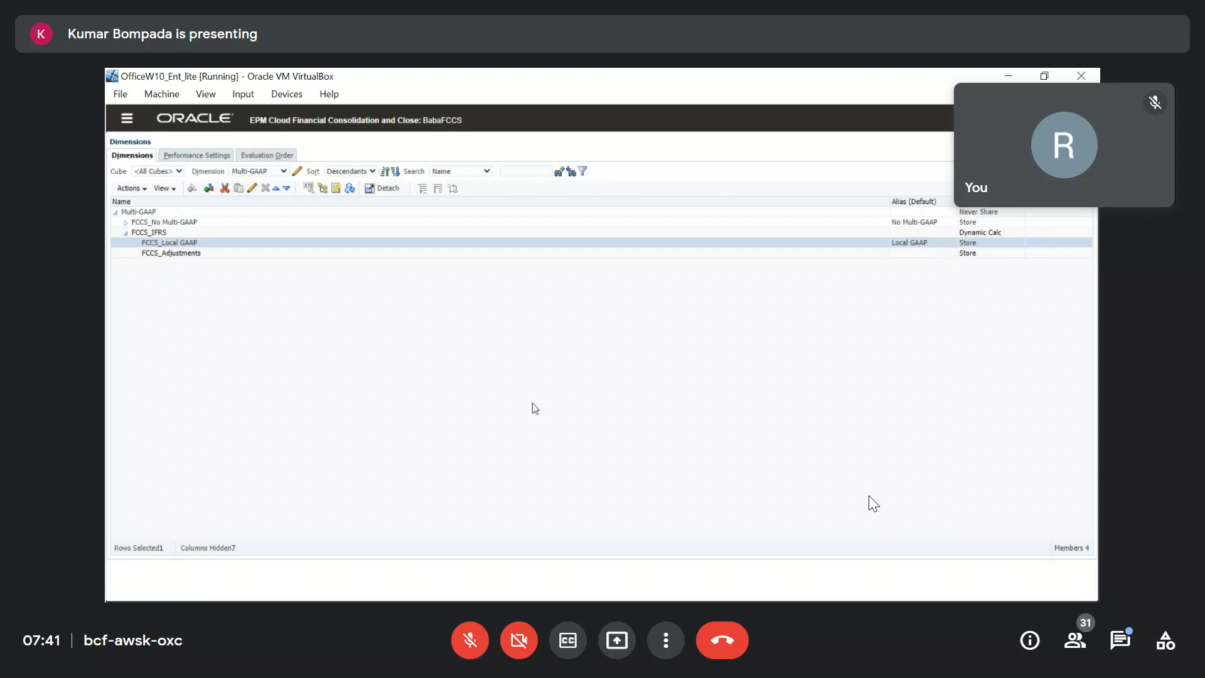
pyautogui.click(212, 254)
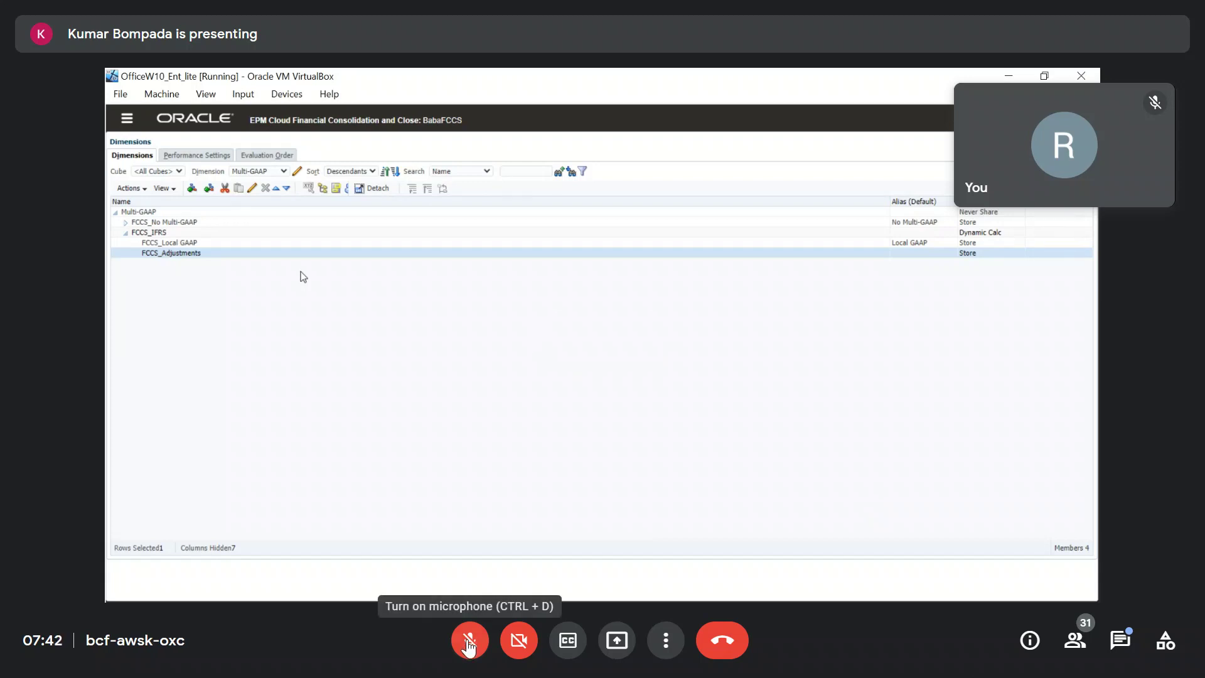
pyautogui.click(468, 641)
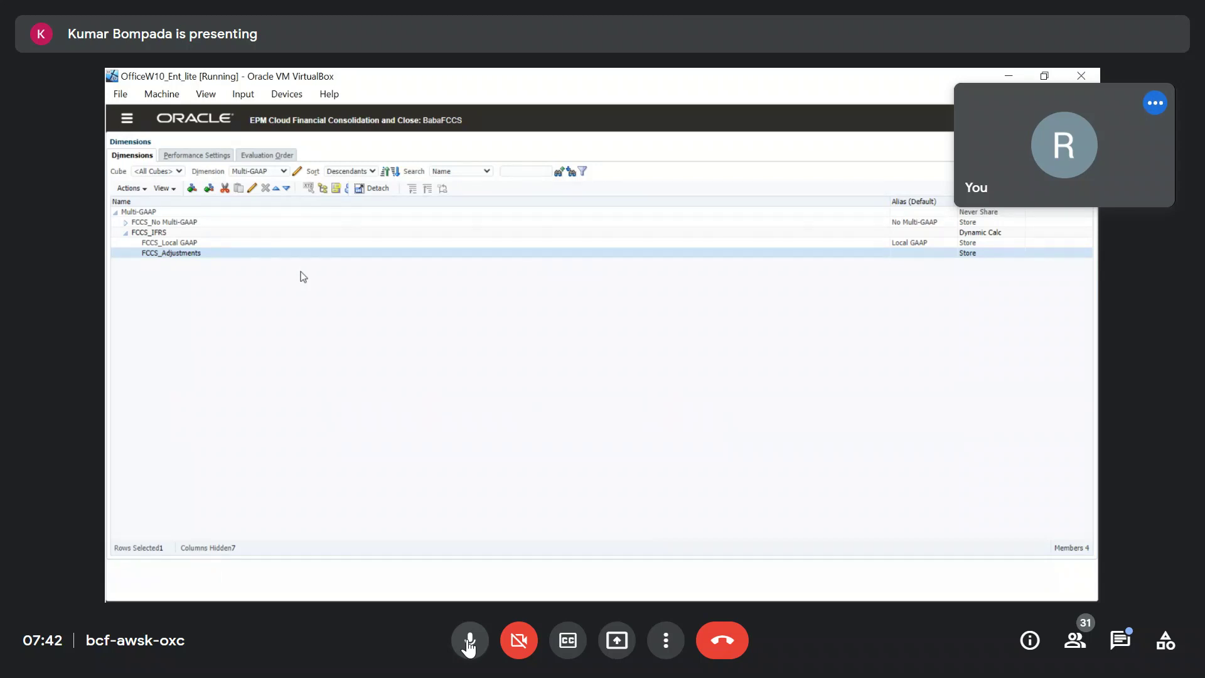
pyautogui.click(469, 641)
pyautogui.click(468, 641)
pyautogui.click(468, 641)
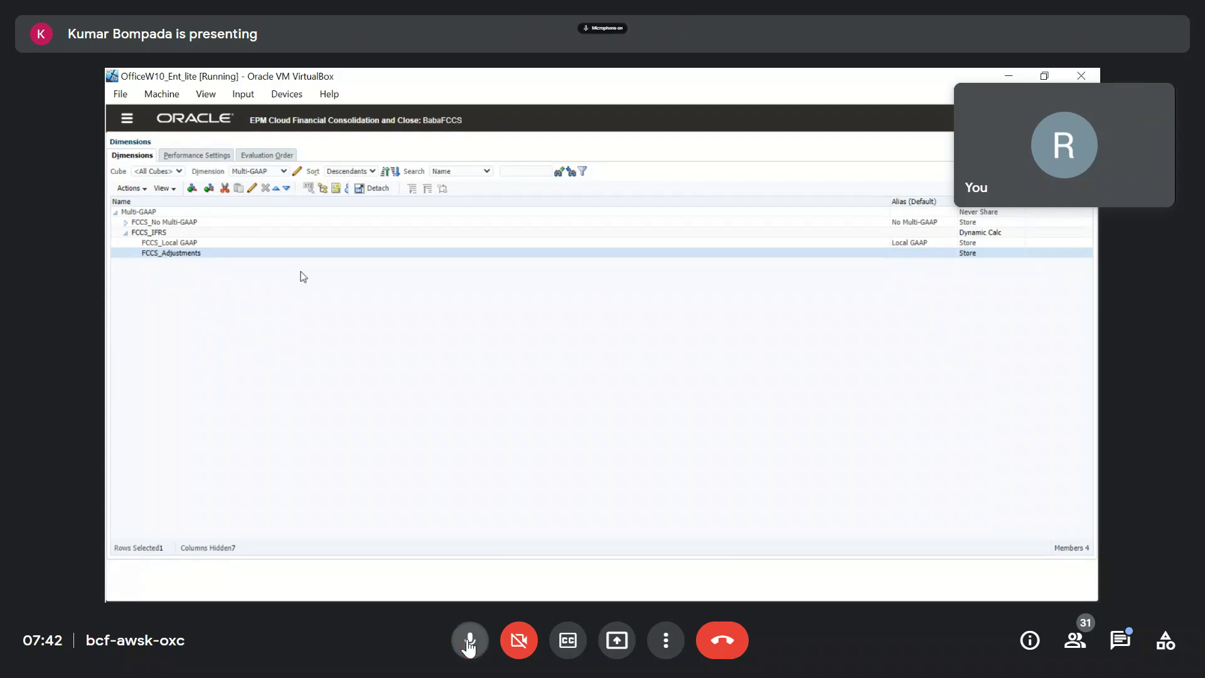
pyautogui.click(468, 641)
pyautogui.click(467, 641)
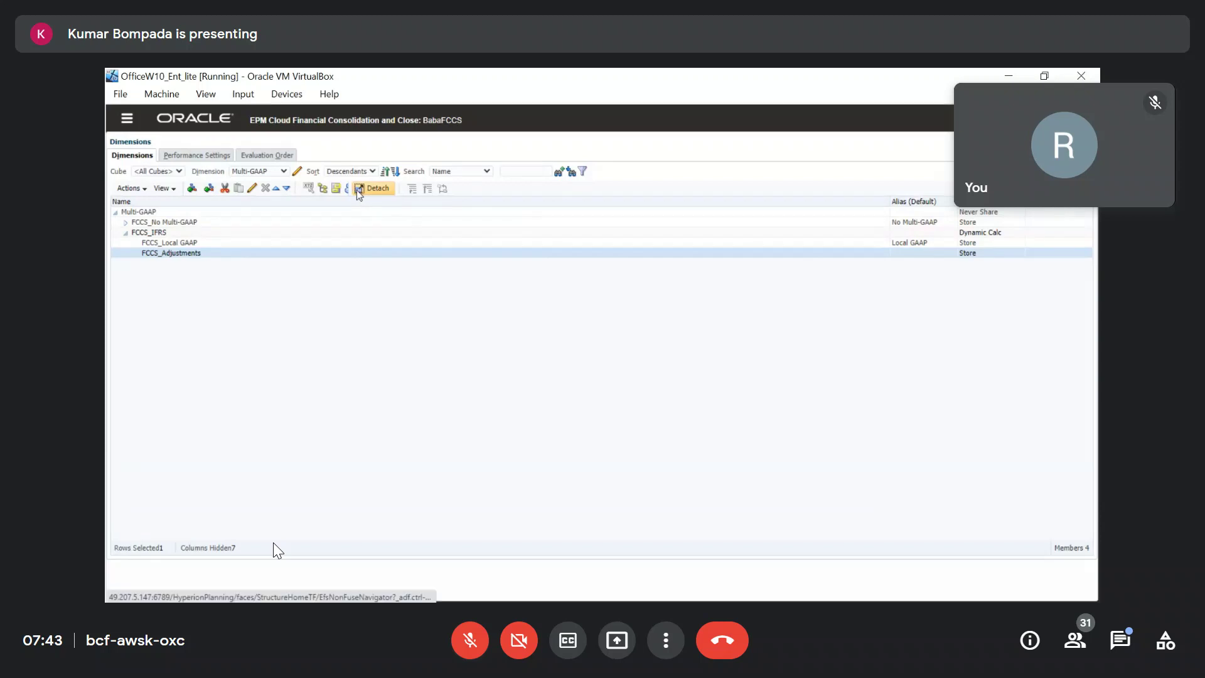
# Switch the Dimension dropdown to Currency.
pyautogui.click(284, 173)
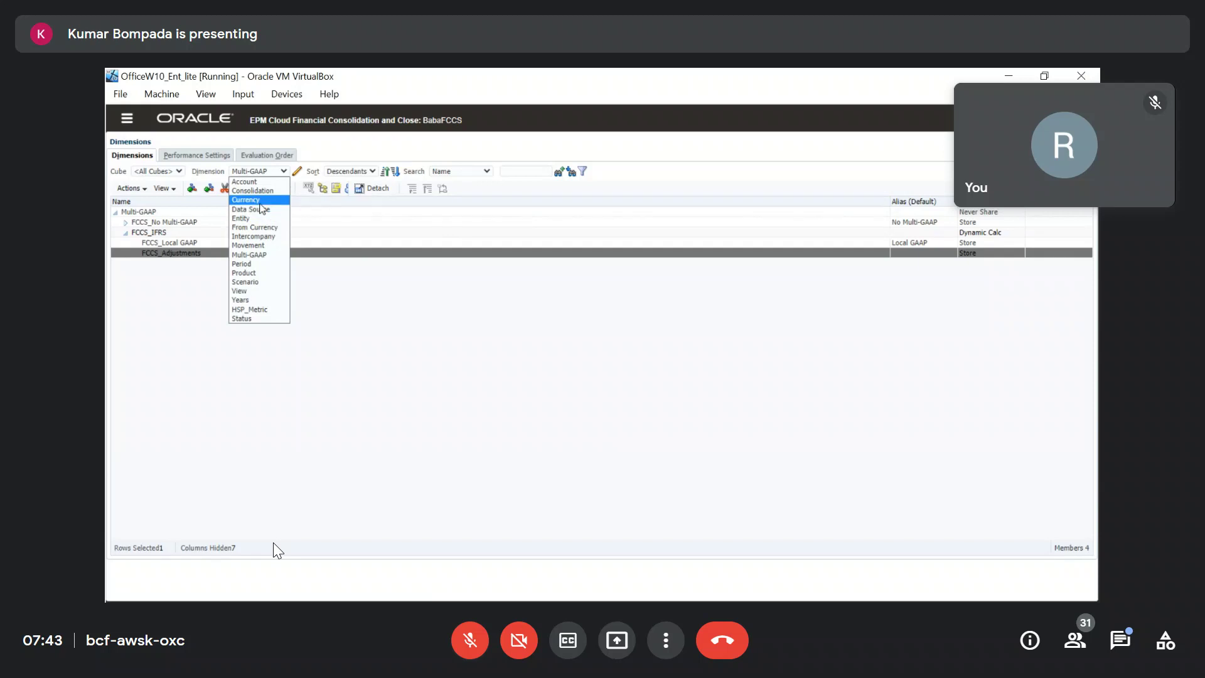
pyautogui.click(261, 201)
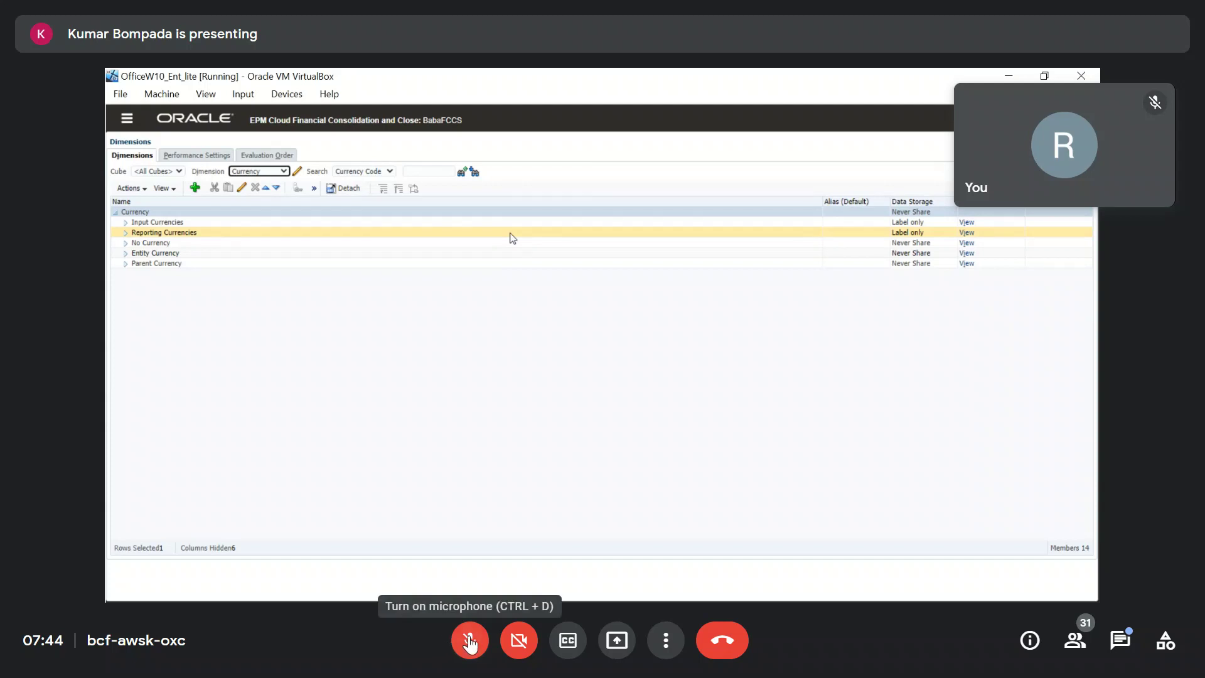
# Click the meeting audio control at the bottom of the screen several times.
pyautogui.click(469, 641)
pyautogui.click(470, 641)
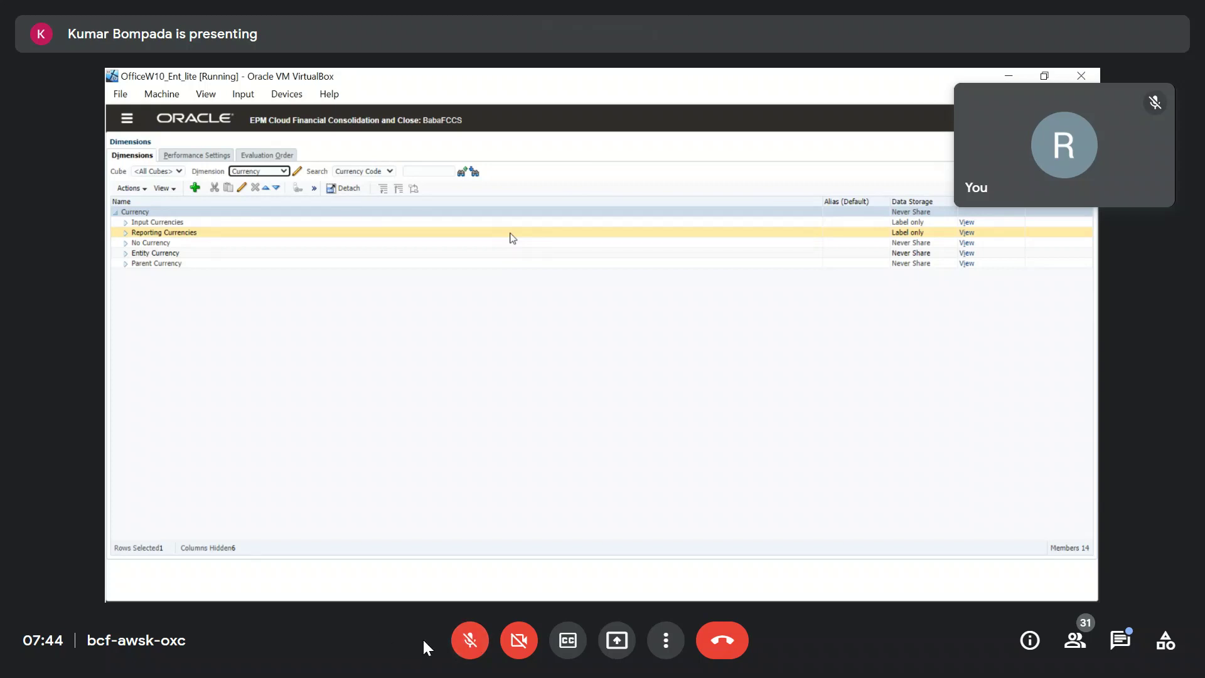
pyautogui.click(467, 640)
pyautogui.click(467, 640)
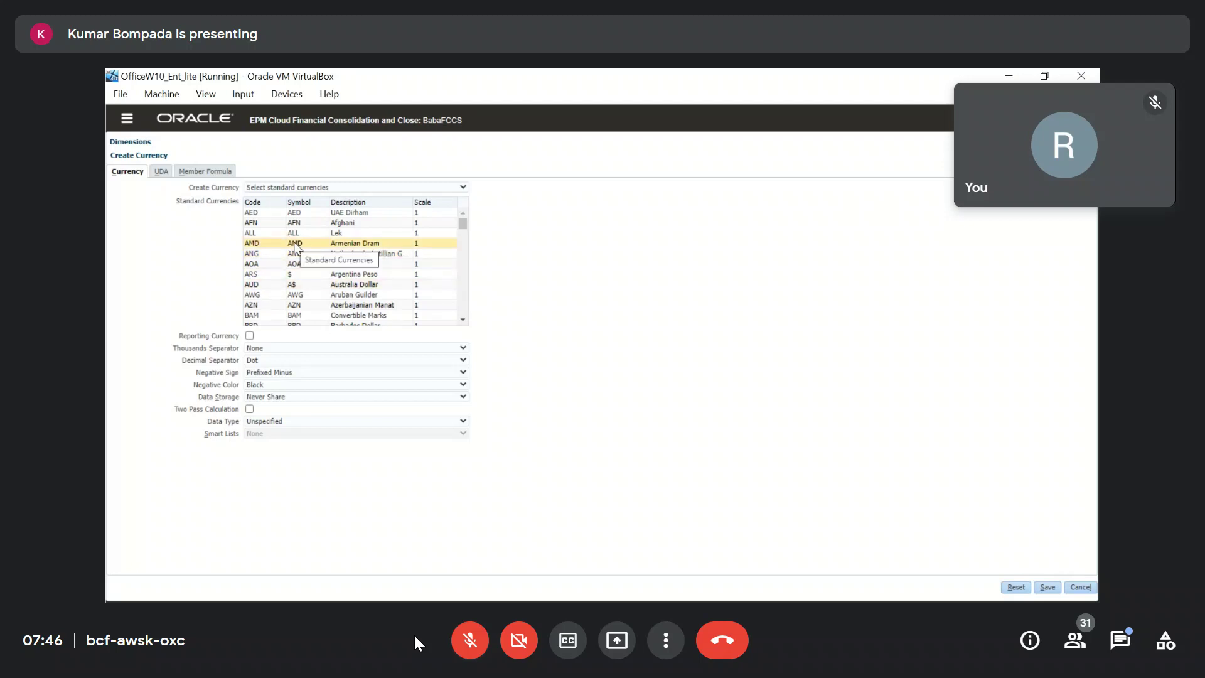
# Choose TRY as a reporting currency in Create Currency, then cancel without saving.
pyautogui.scroll(-4, 296, 251)
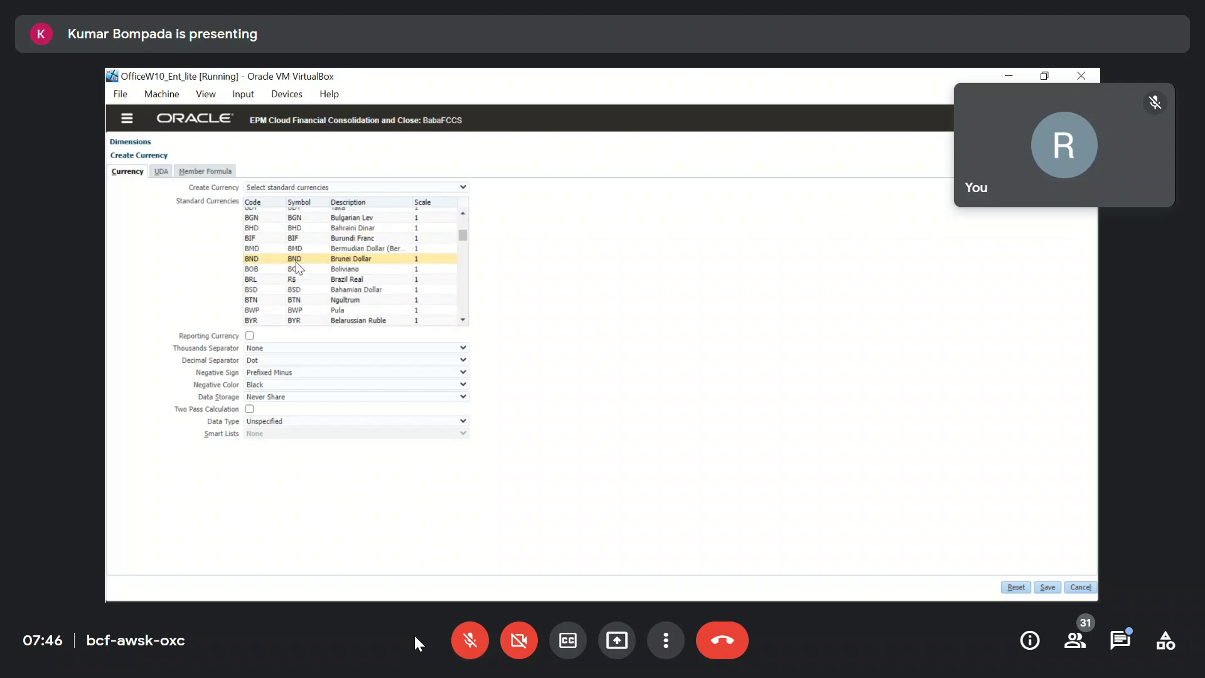
pyautogui.scroll(-4, 296, 264)
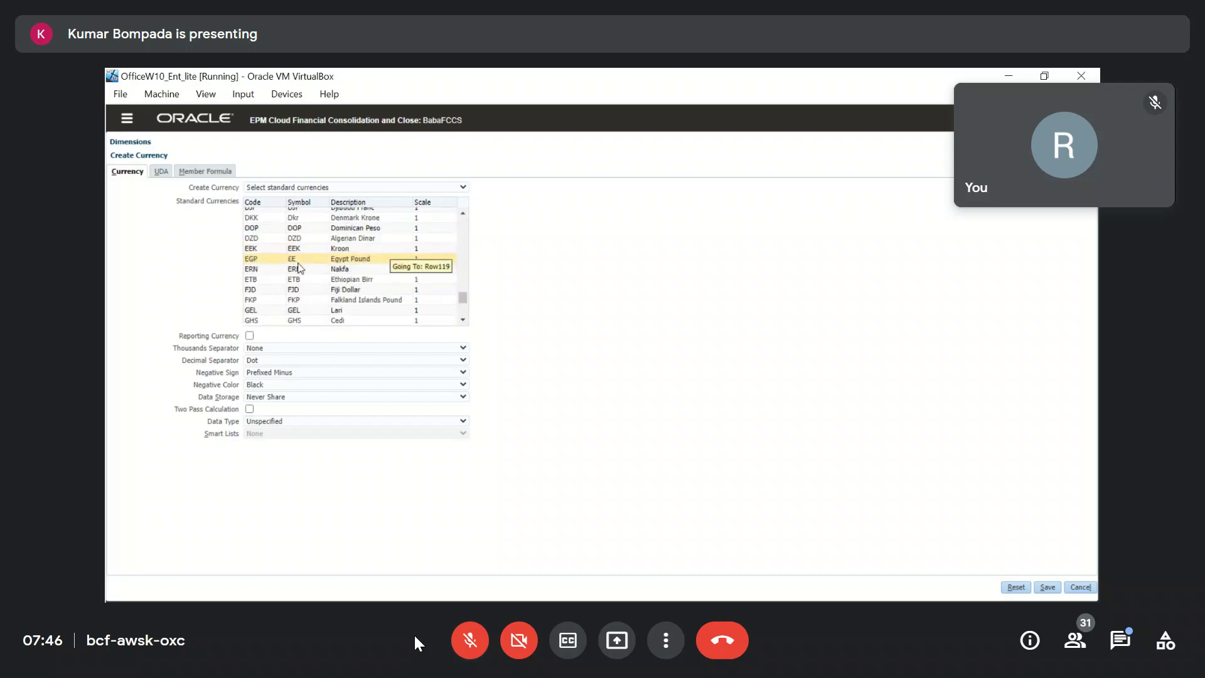
pyautogui.click(299, 266)
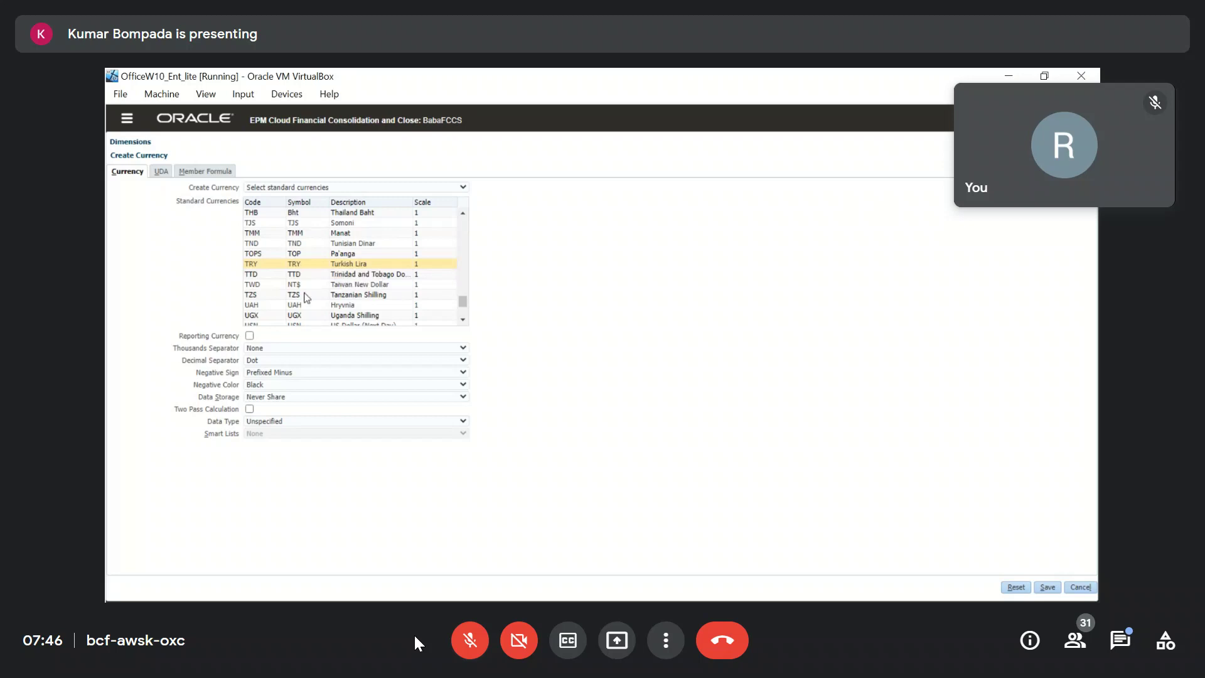
pyautogui.click(276, 266)
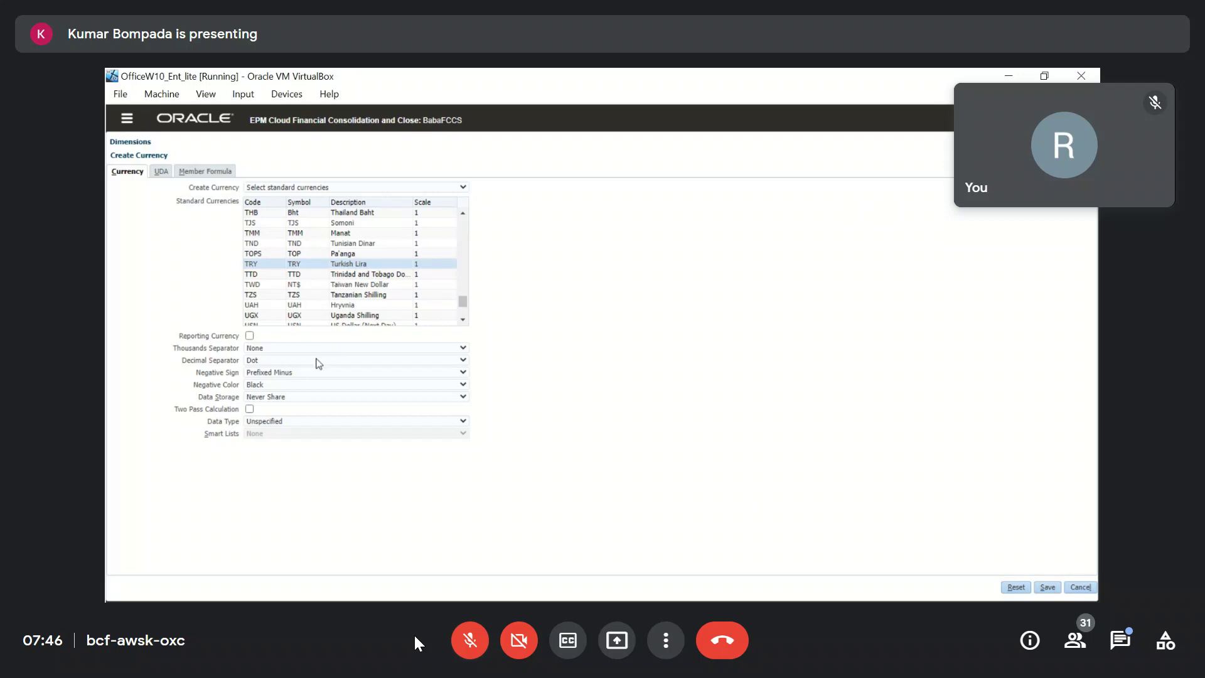
pyautogui.click(250, 336)
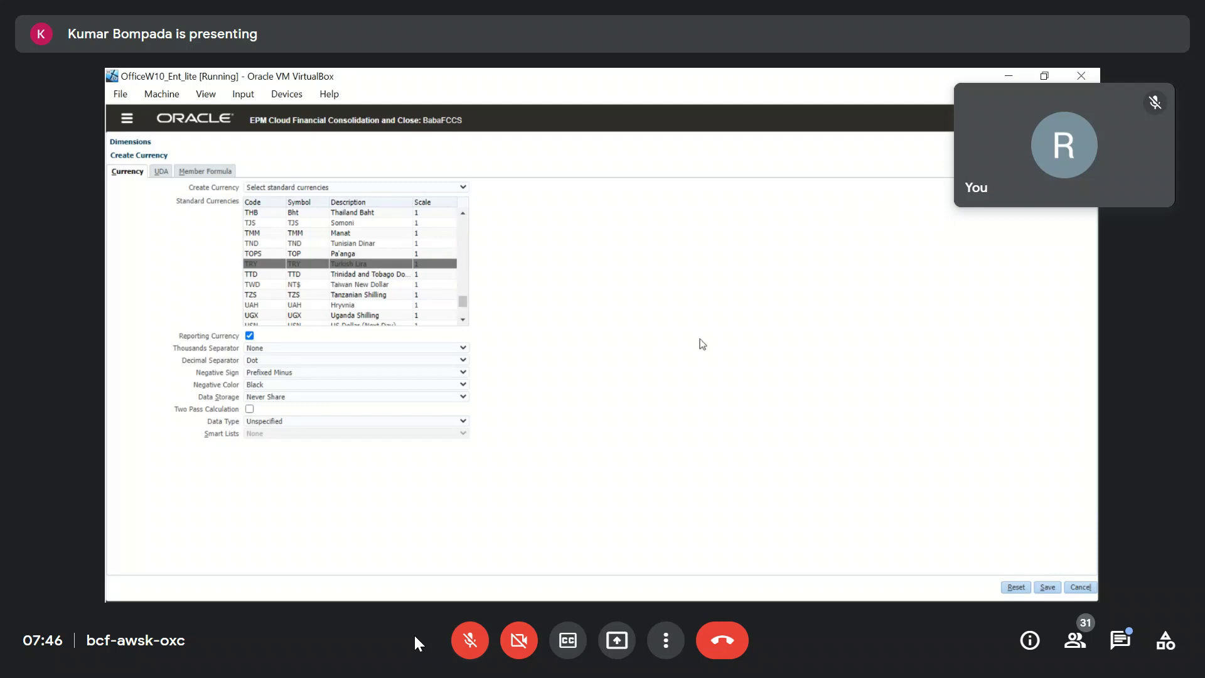
pyautogui.click(1077, 589)
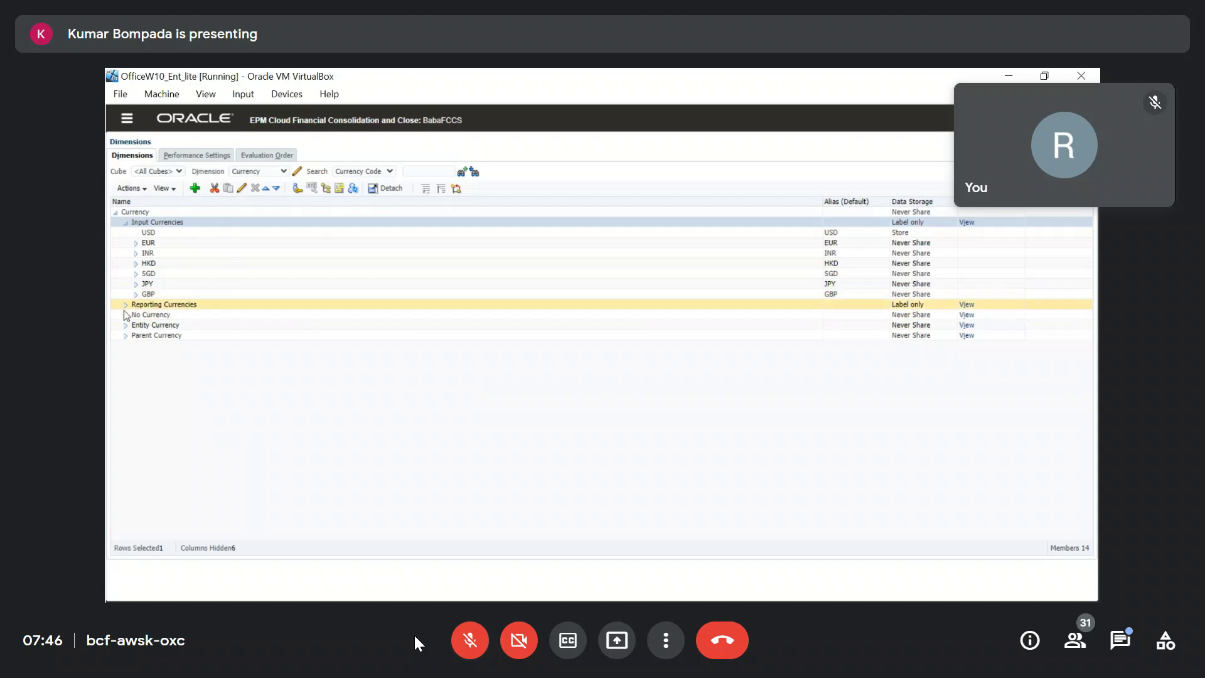
# Expand Reporting Currencies and select its USD_Reporting and EUR_Reporting members.
pyautogui.click(126, 304)
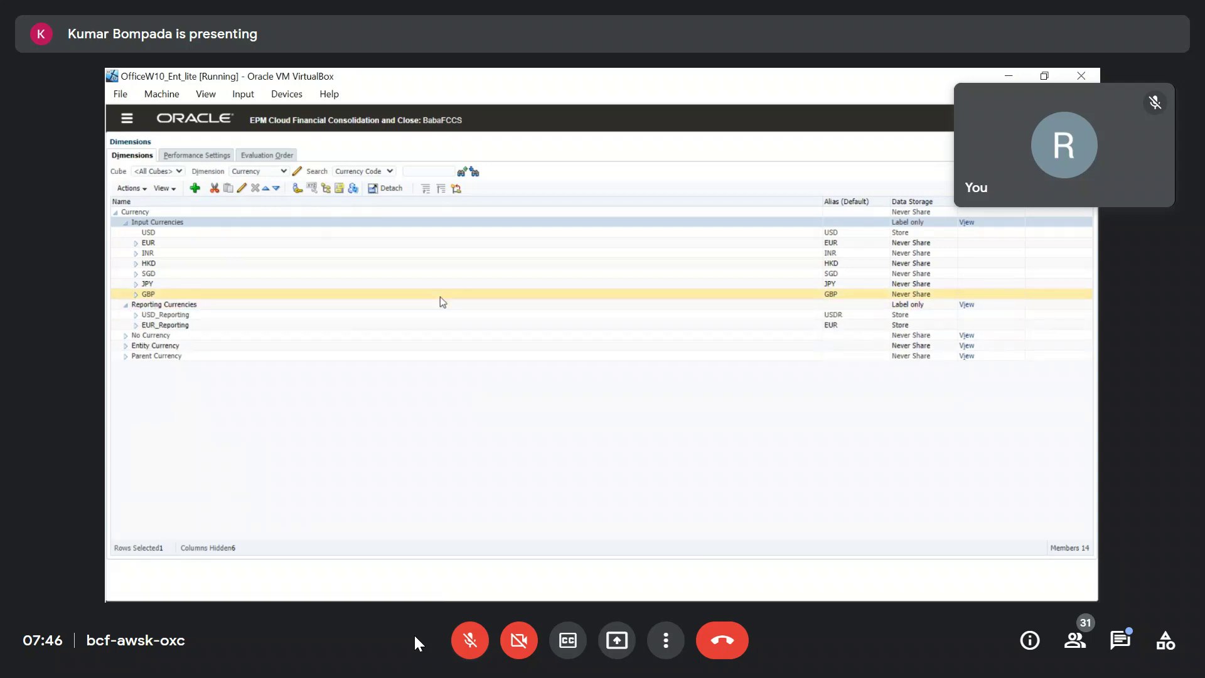
pyautogui.click(164, 315)
pyautogui.click(163, 326)
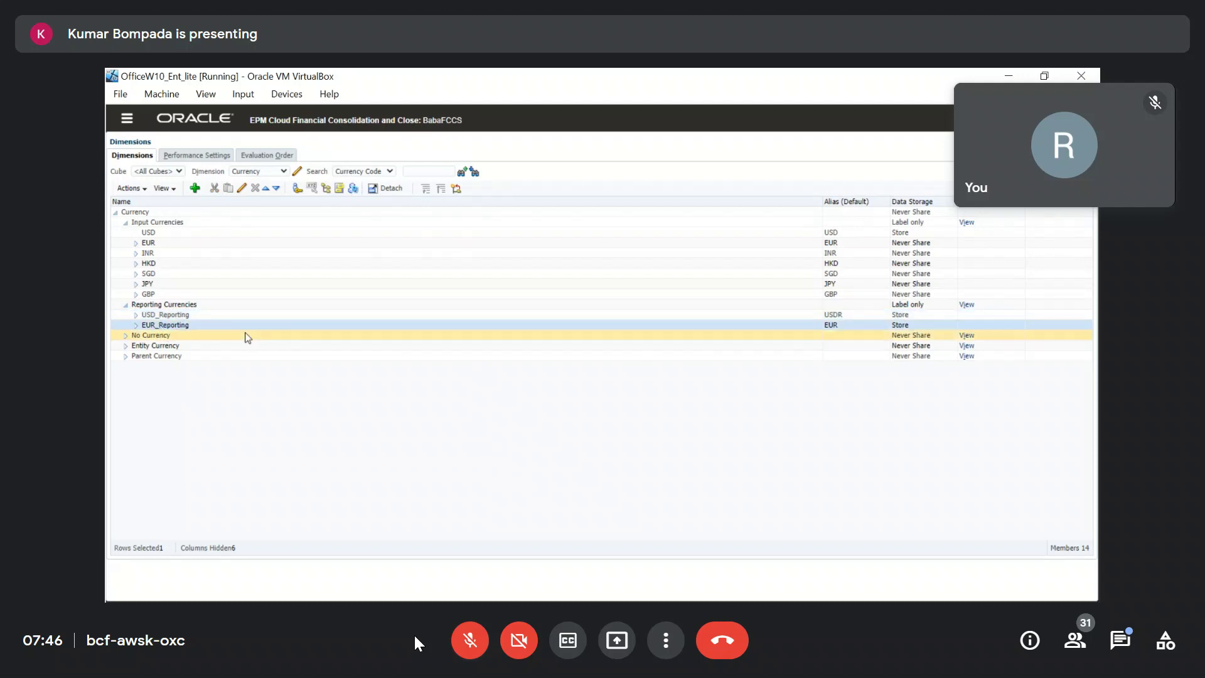
# Create Turkish Lira (TRY) as a reporting currency and save it.
pyautogui.click(194, 188)
pyautogui.scroll(-5, 370, 295)
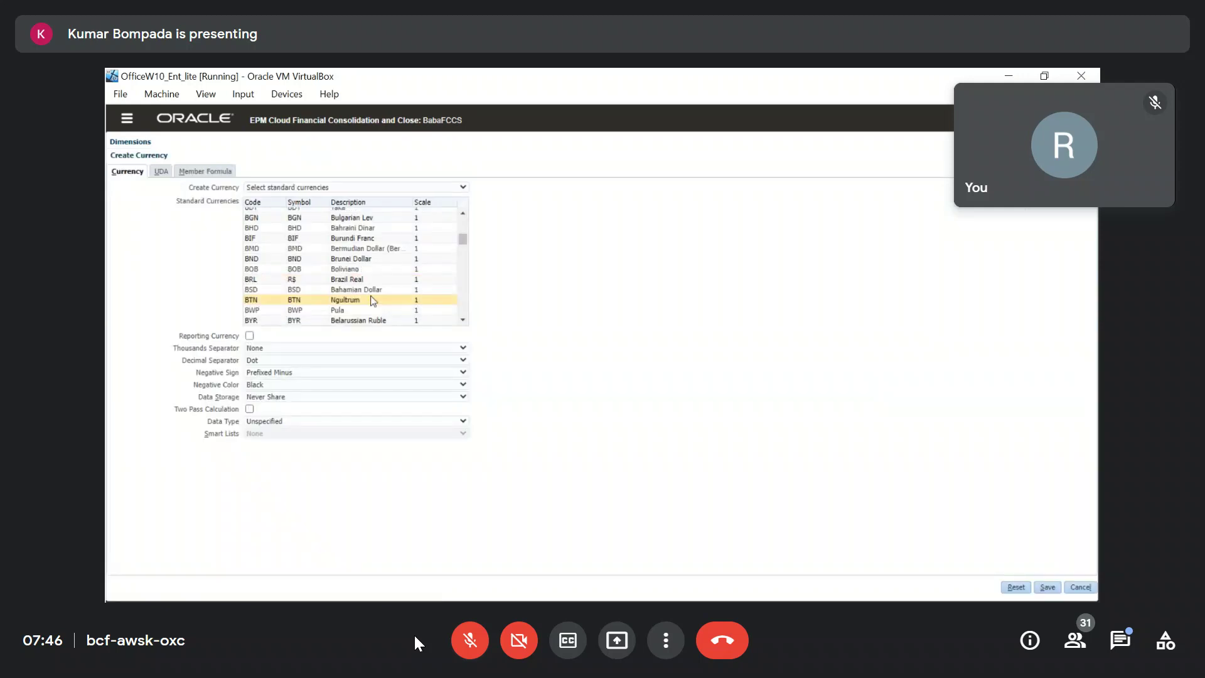
pyautogui.scroll(-10, 370, 295)
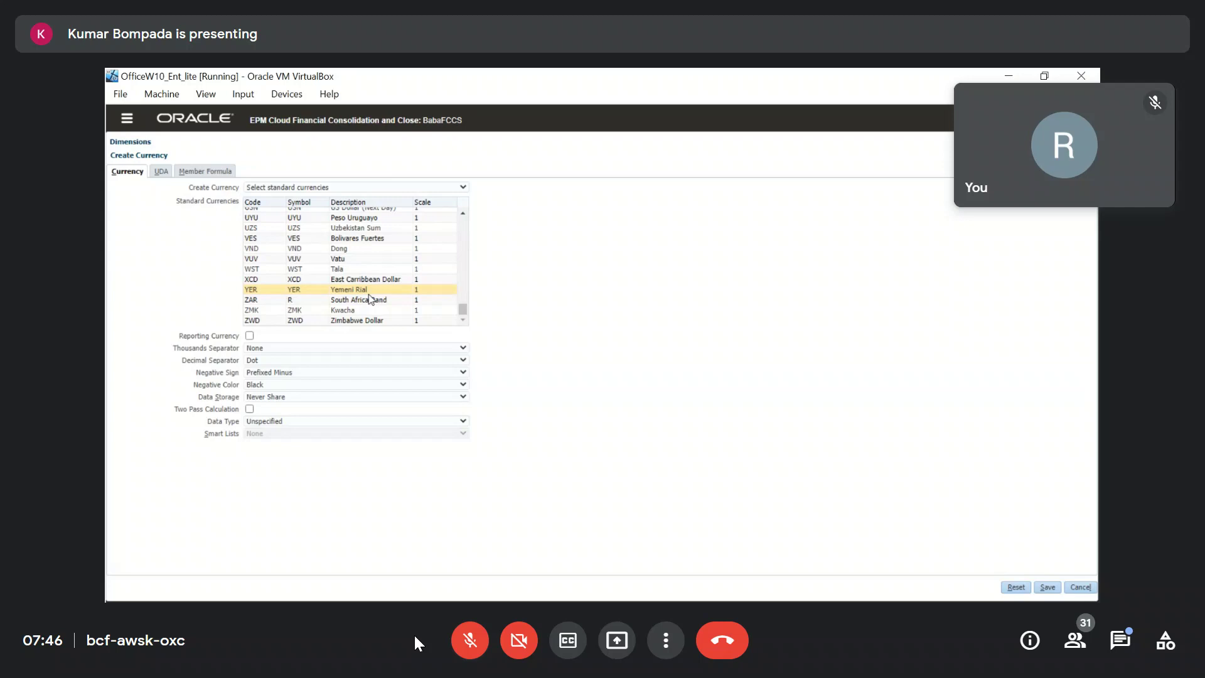
pyautogui.scroll(8, 370, 298)
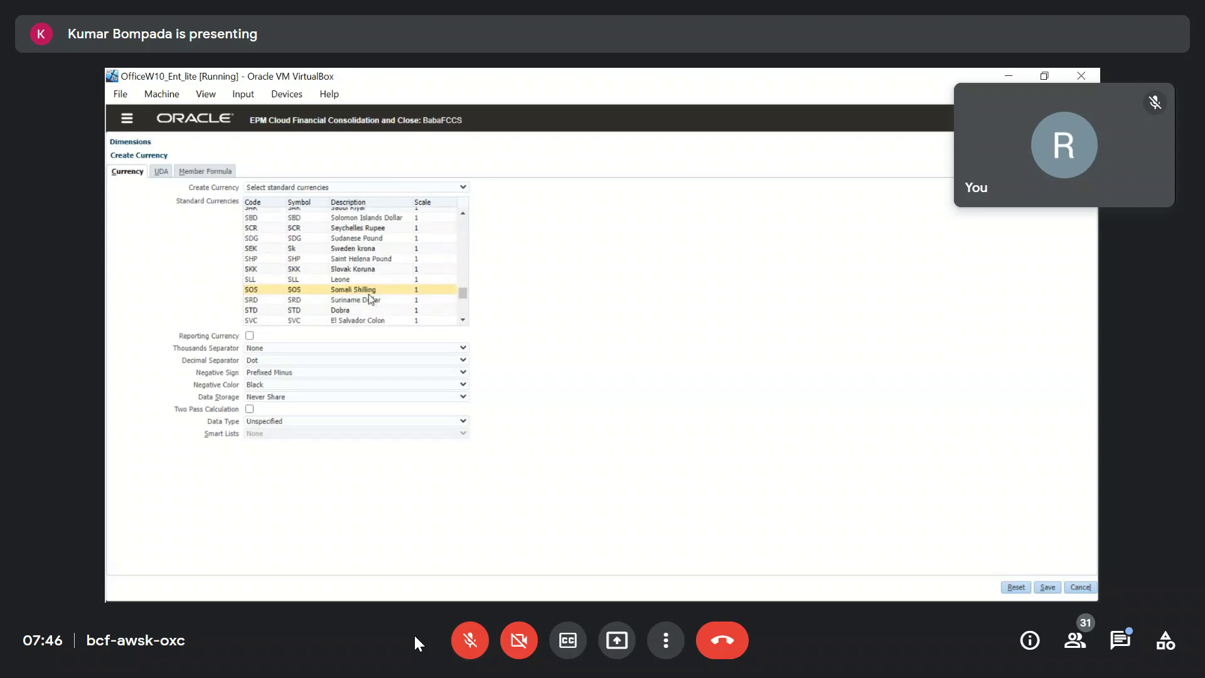
pyautogui.scroll(4, 370, 299)
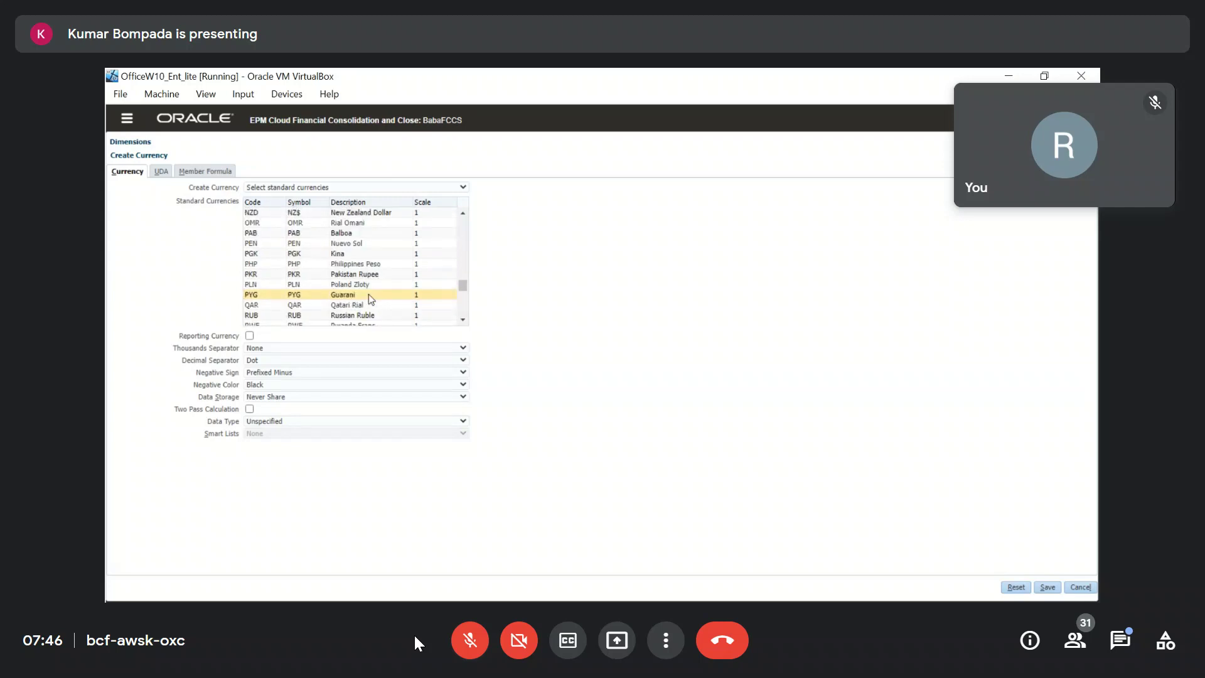
pyautogui.scroll(-9, 368, 295)
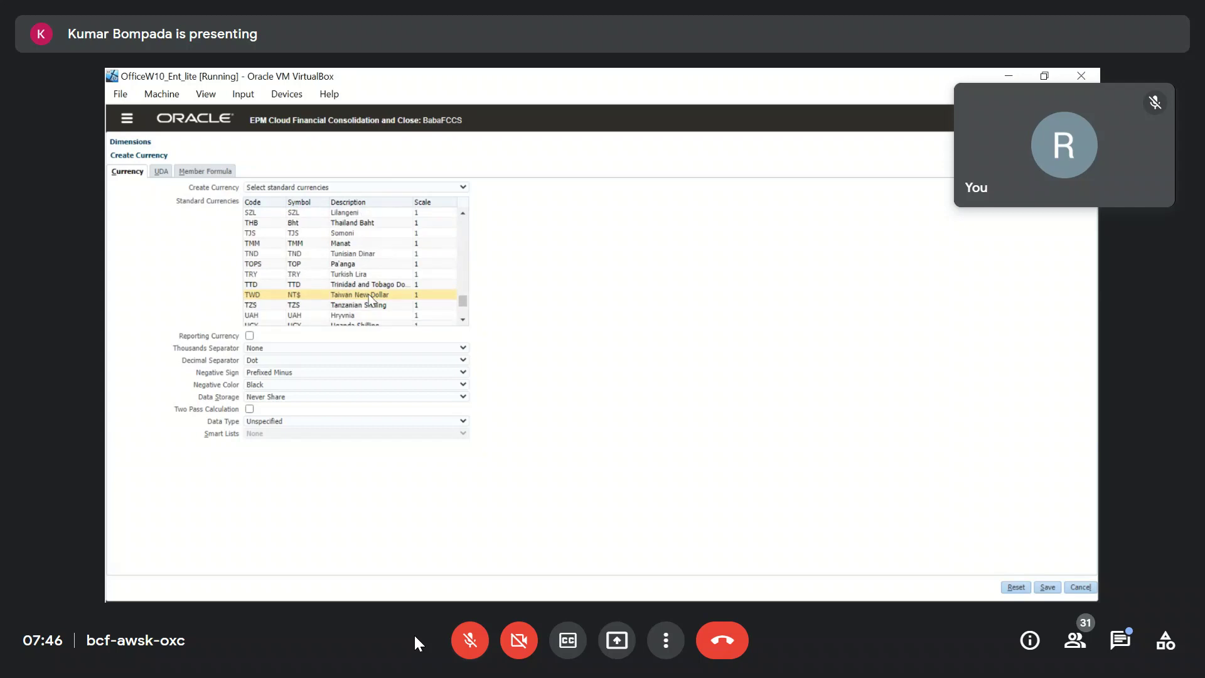
pyautogui.click(283, 276)
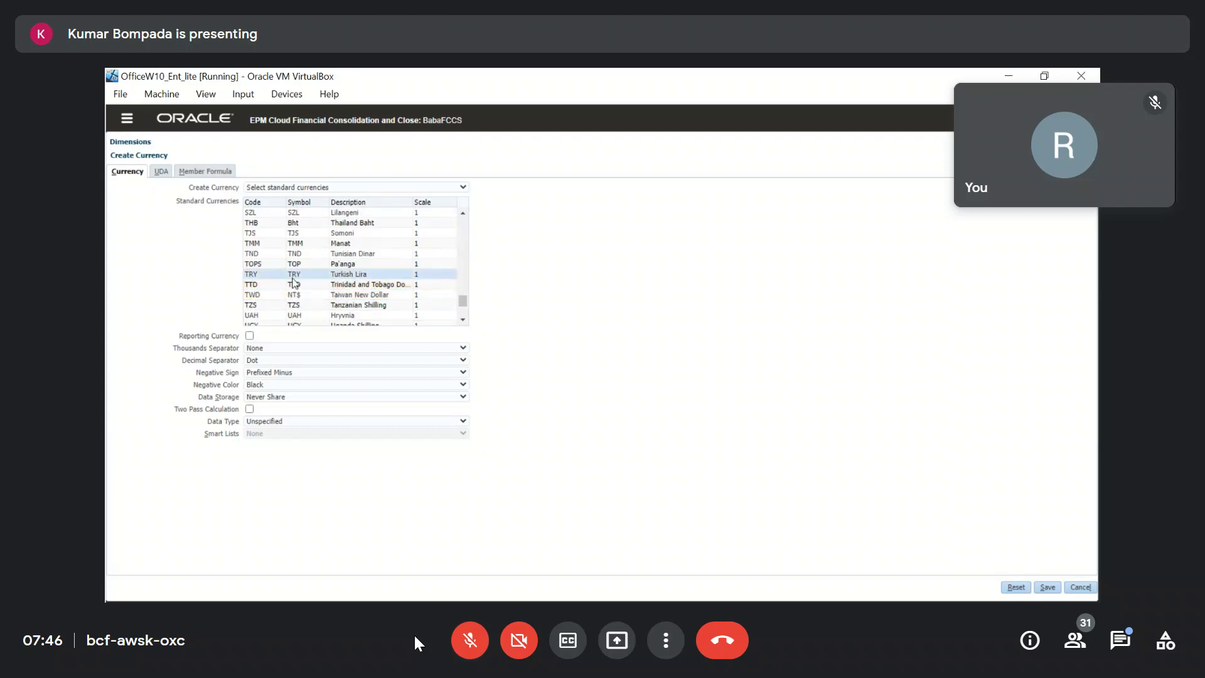
pyautogui.click(249, 336)
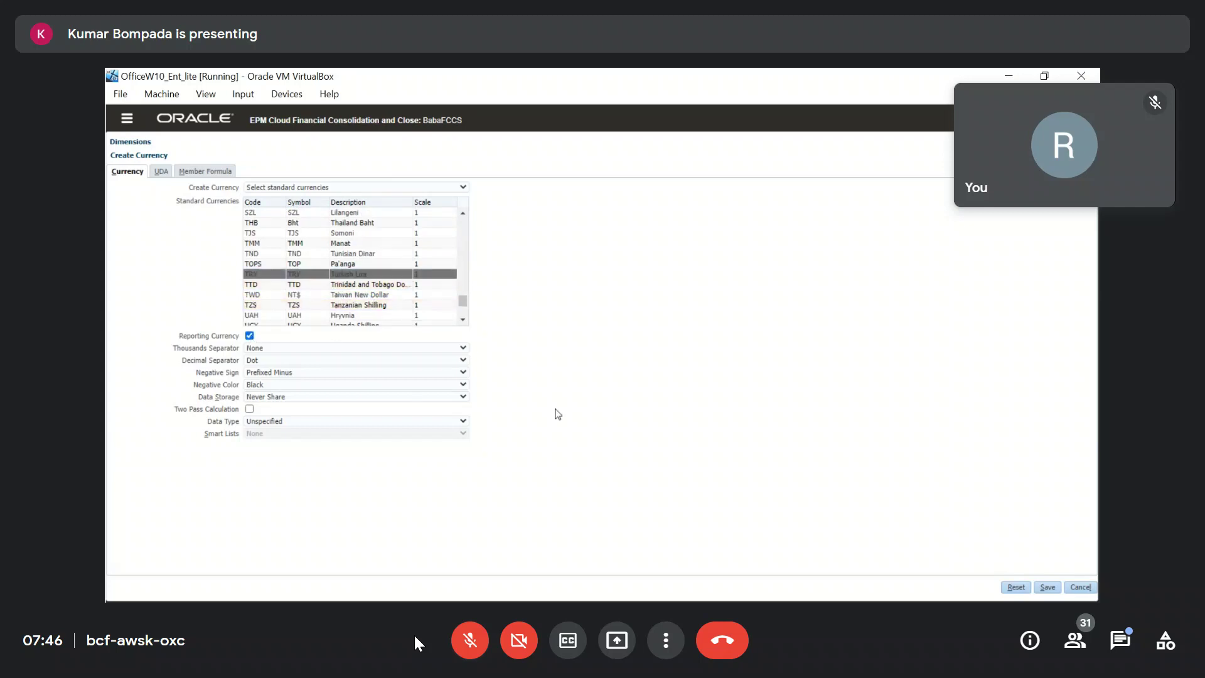
pyautogui.click(1046, 586)
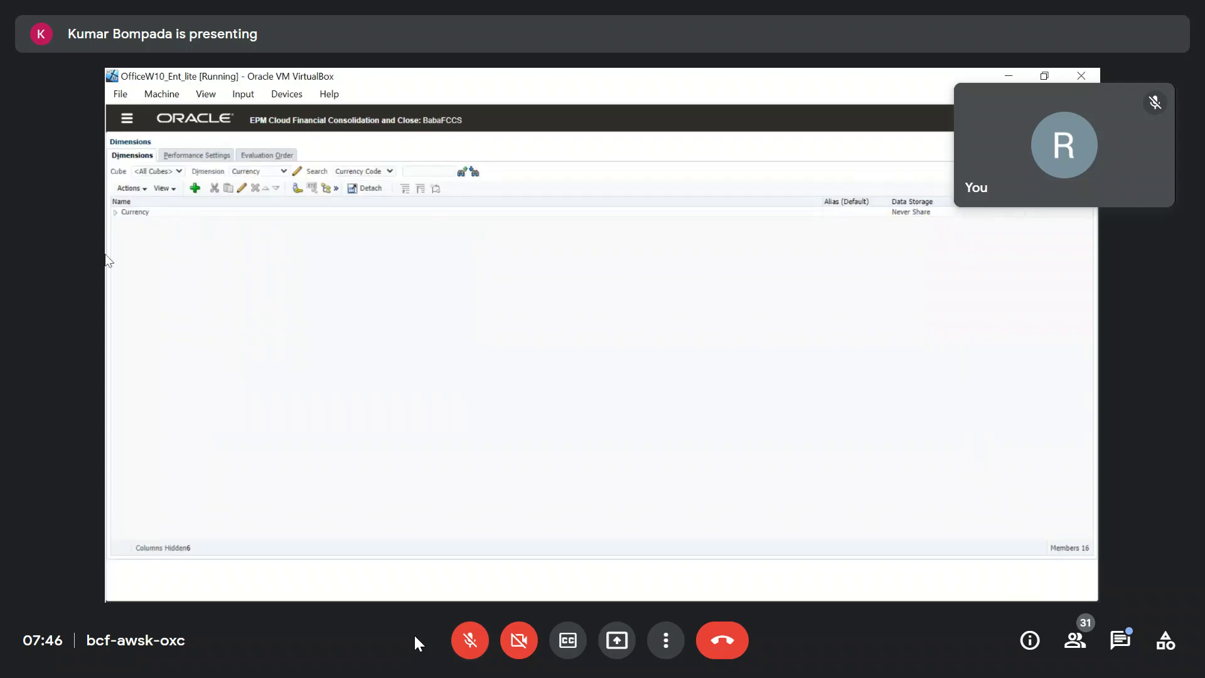
# Expand the Currency hierarchy and Input Currencies, select TRY, and expand Reporting Currencies.
pyautogui.click(115, 213)
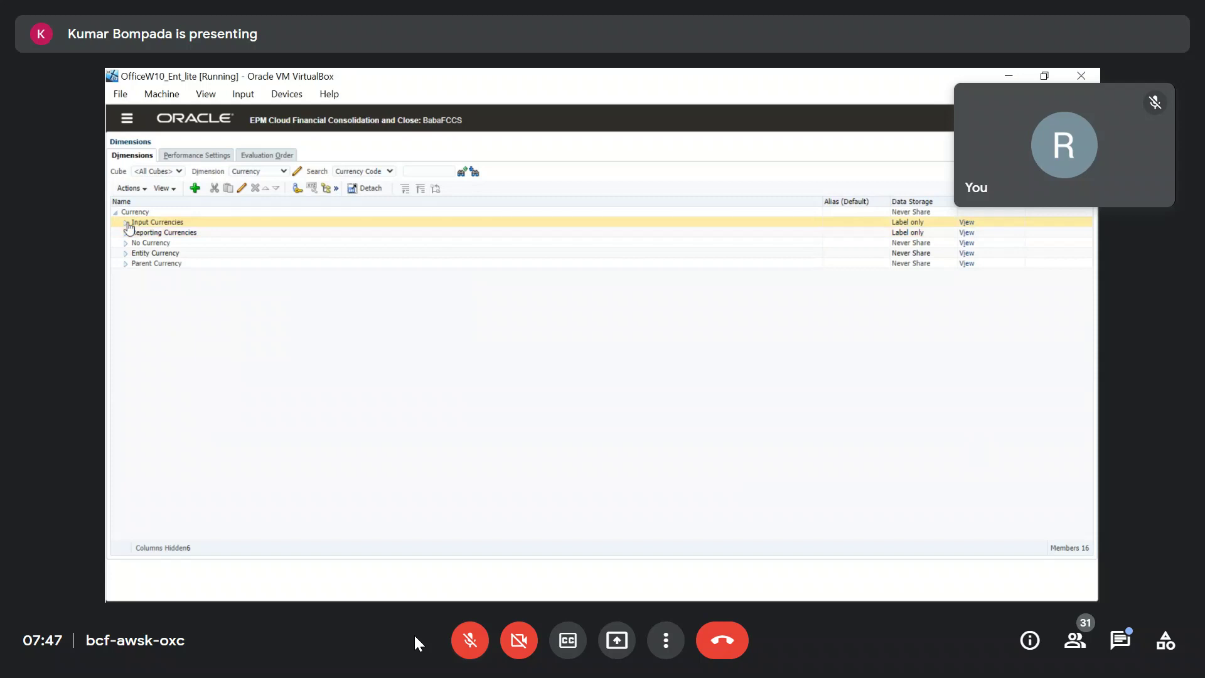
pyautogui.click(125, 223)
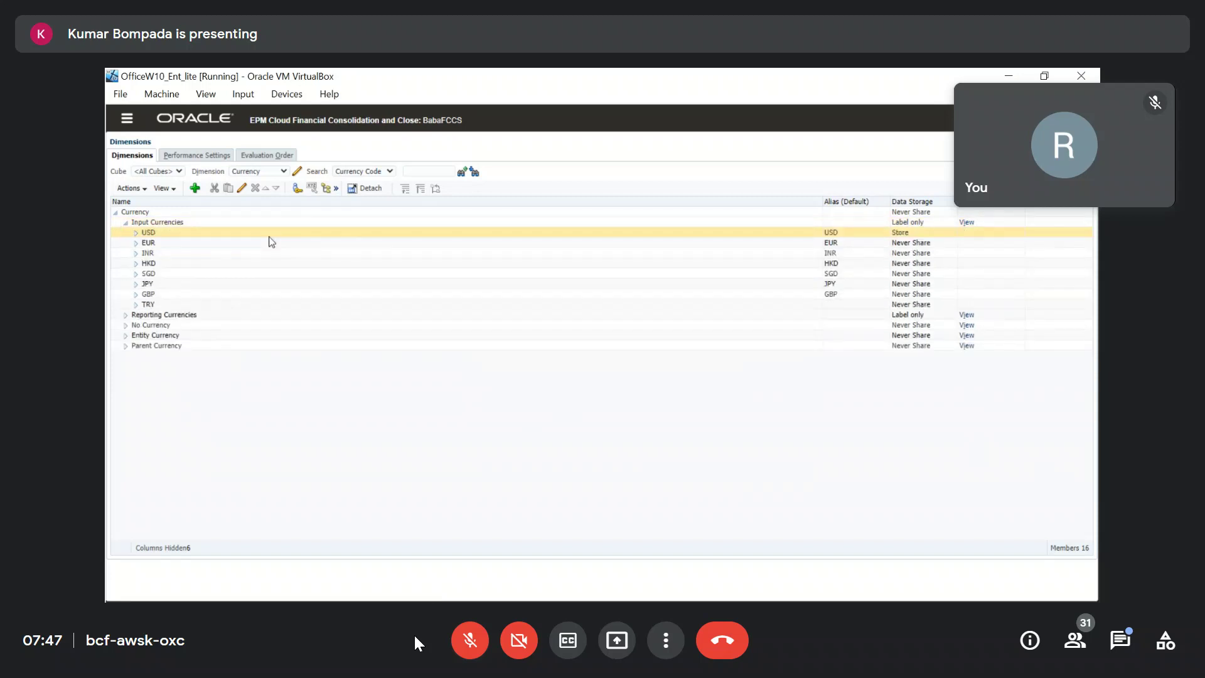
pyautogui.click(175, 304)
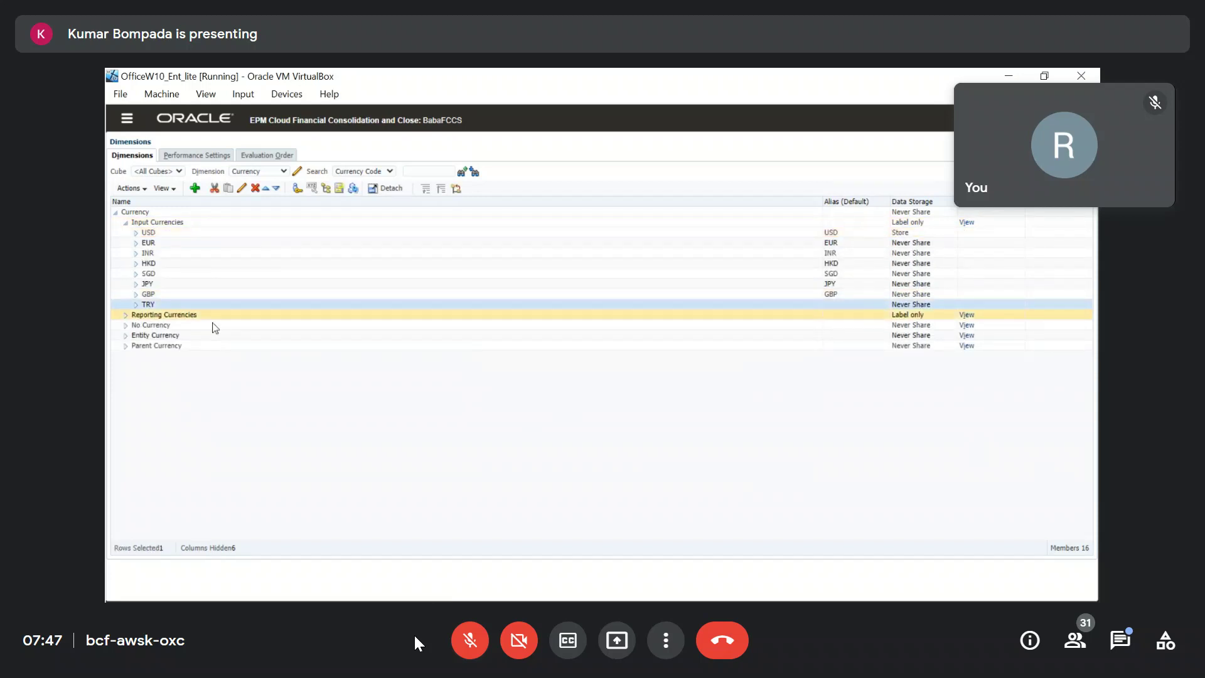
pyautogui.click(125, 315)
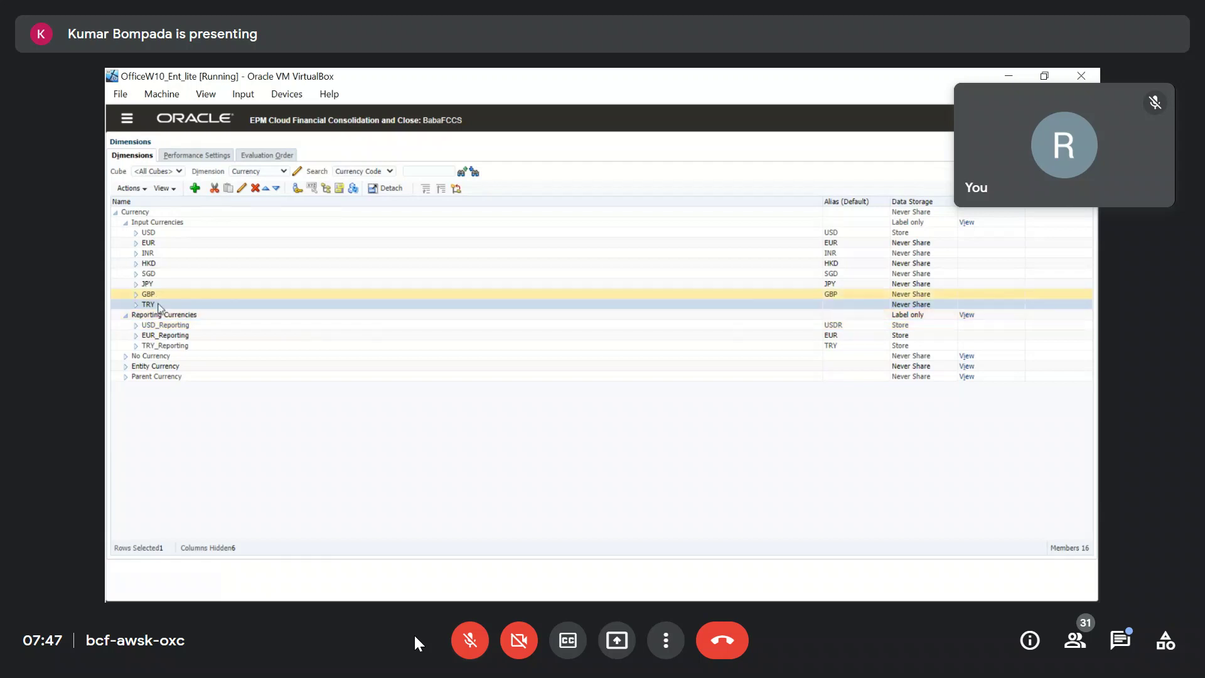
# Give the TRY input currency the alias TRY and save it.
pyautogui.click(242, 188)
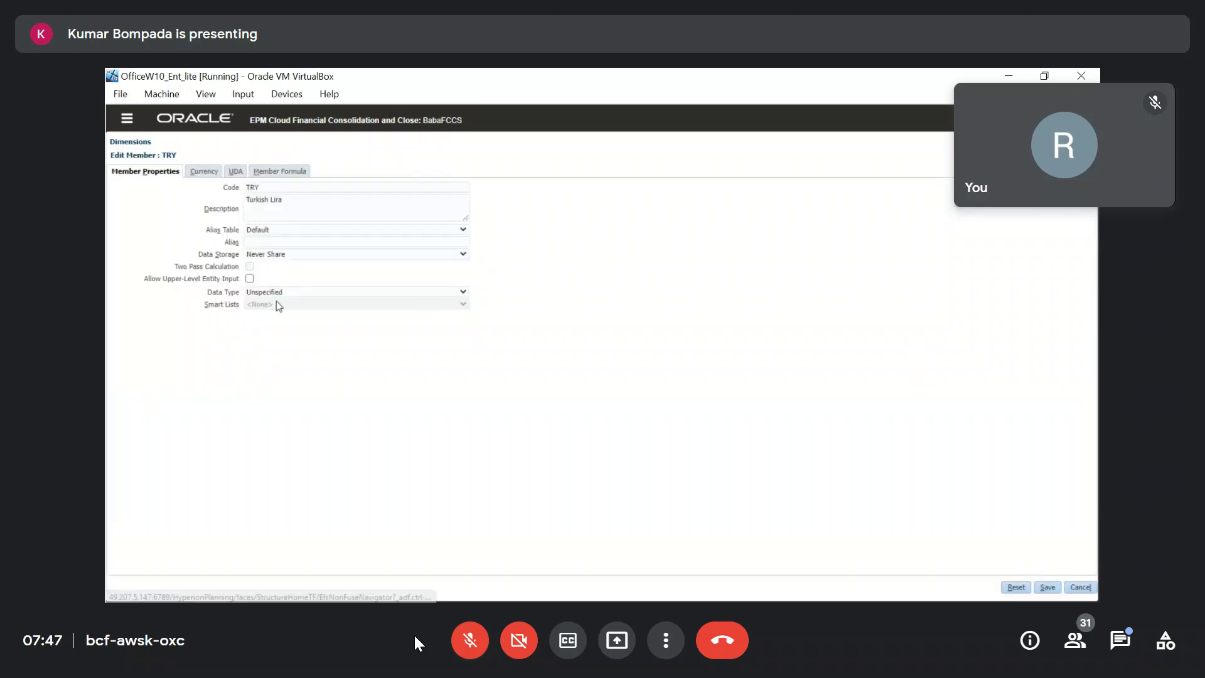
pyautogui.click(267, 242)
pyautogui.write('TRY')
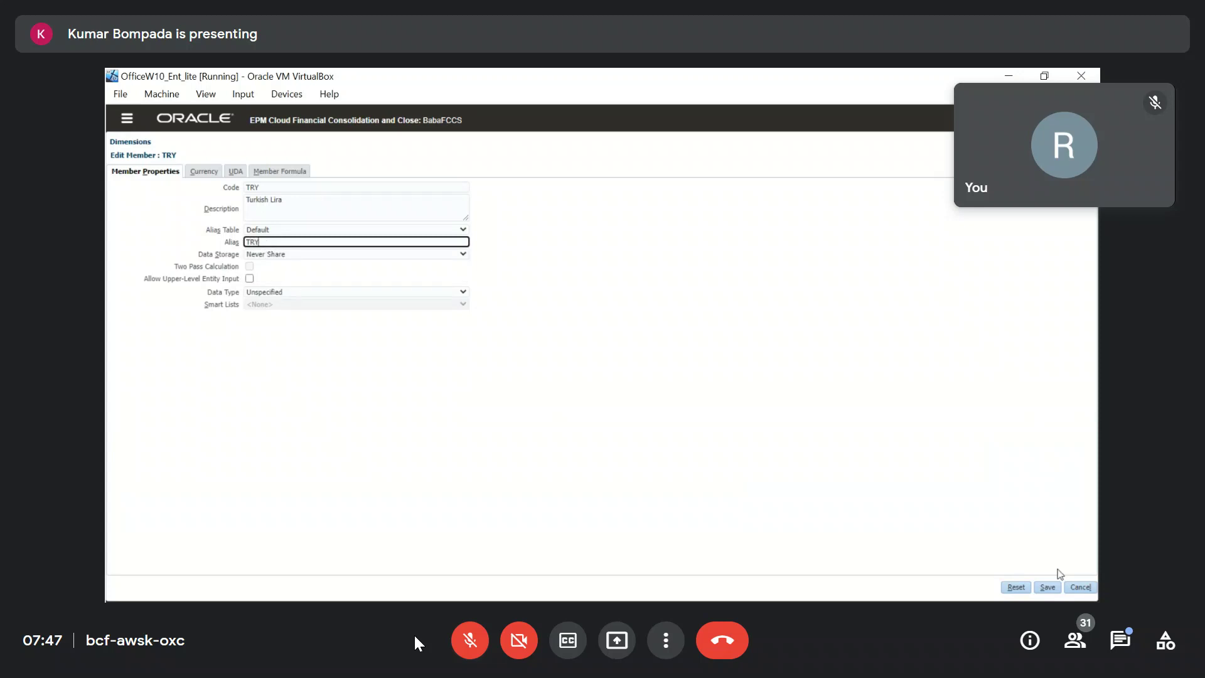
pyautogui.click(1047, 587)
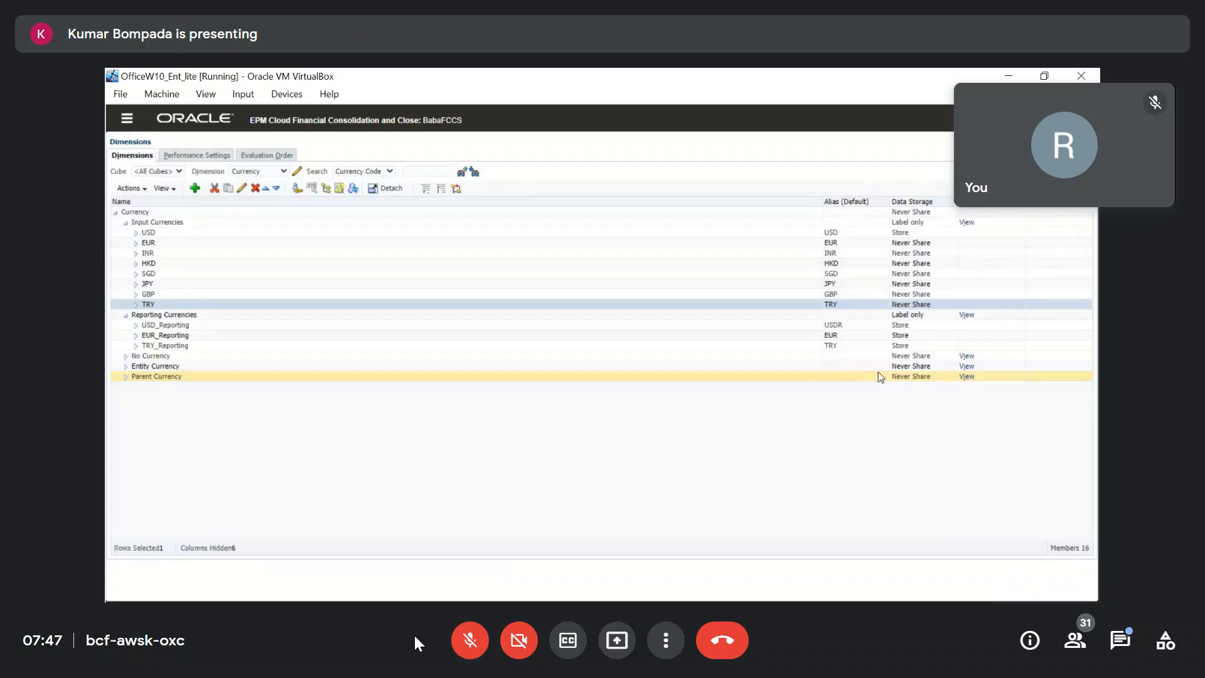
# Review the TRY_Reporting, USD_Reporting and EUR_Reporting members under Reporting Currencies.
pyautogui.click(236, 346)
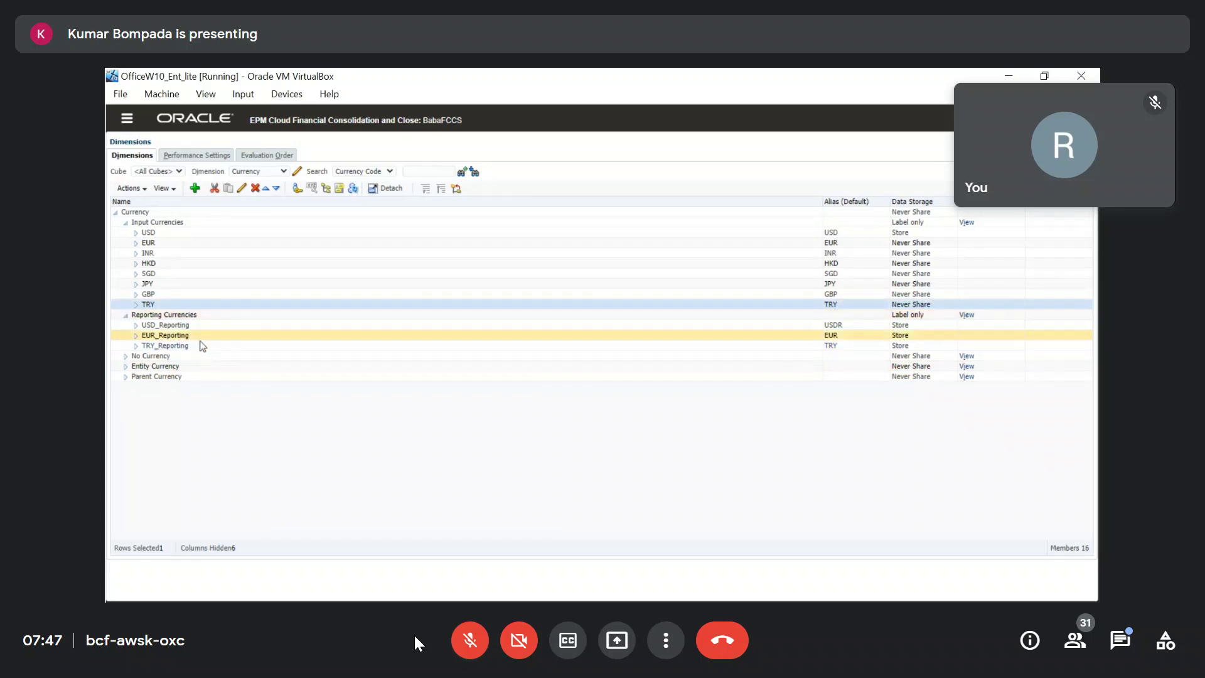
pyautogui.click(837, 326)
pyautogui.click(838, 334)
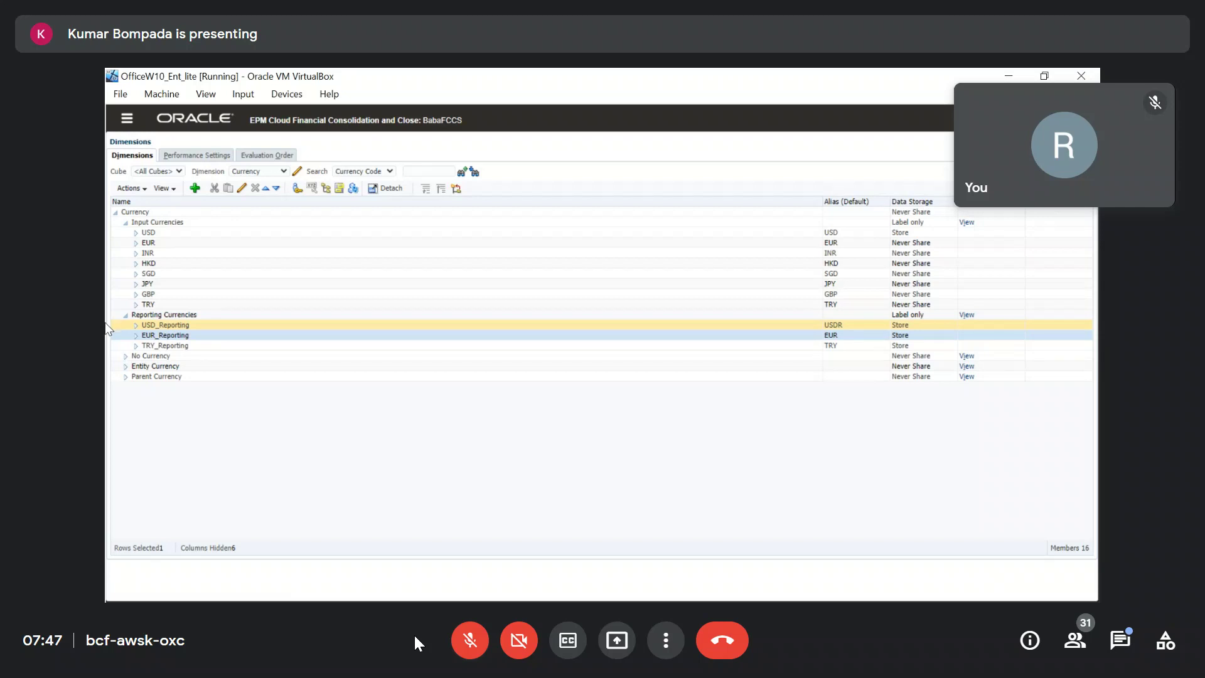
# Open TRY_Reporting's properties and close them without changes.
pyautogui.click(188, 346)
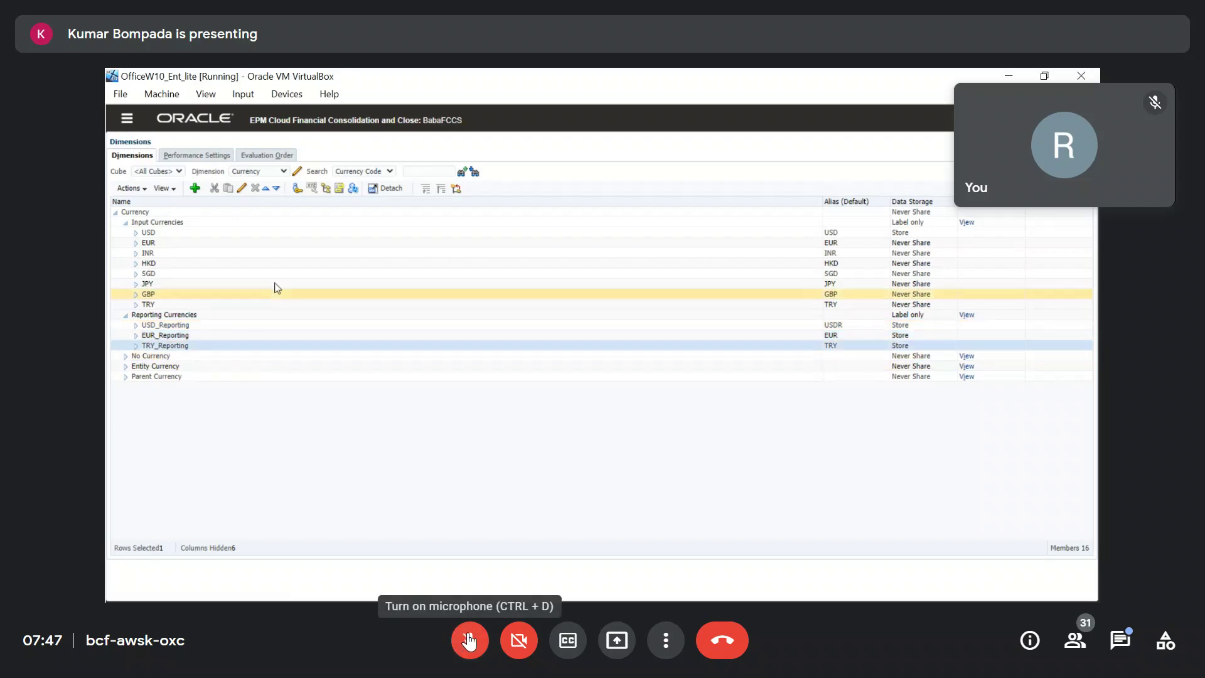
pyautogui.click(241, 188)
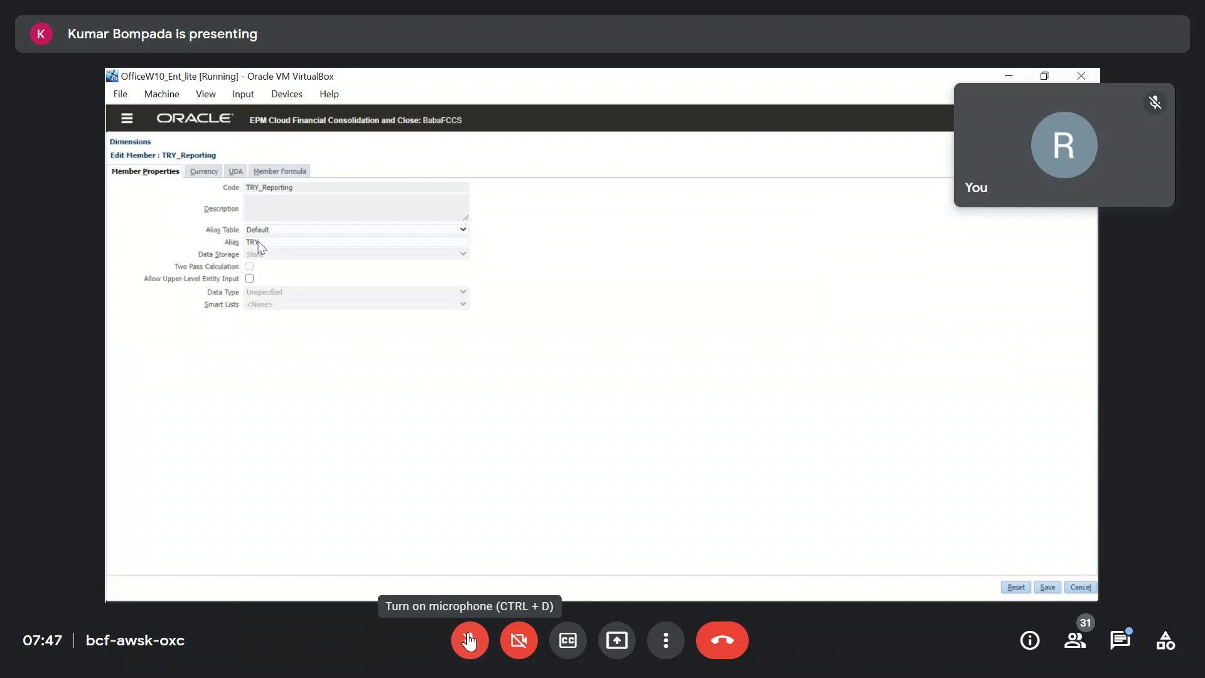
pyautogui.click(1080, 586)
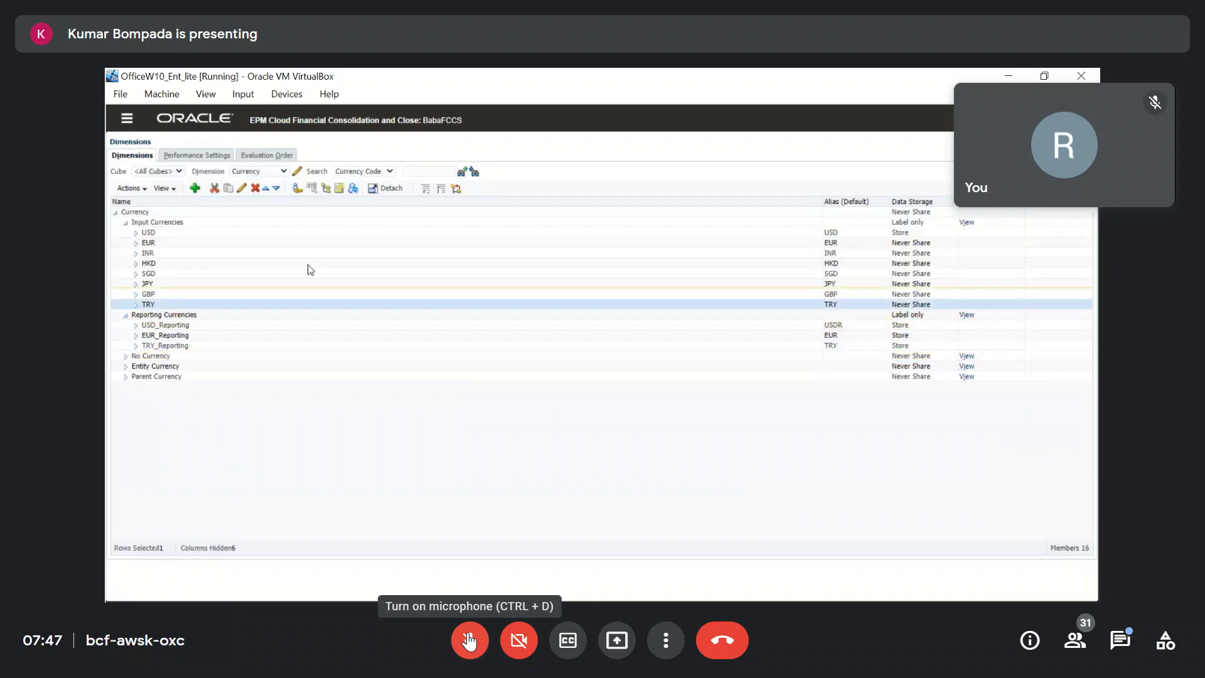
# Check the Currency settings of the TRY member and save them.
pyautogui.click(241, 191)
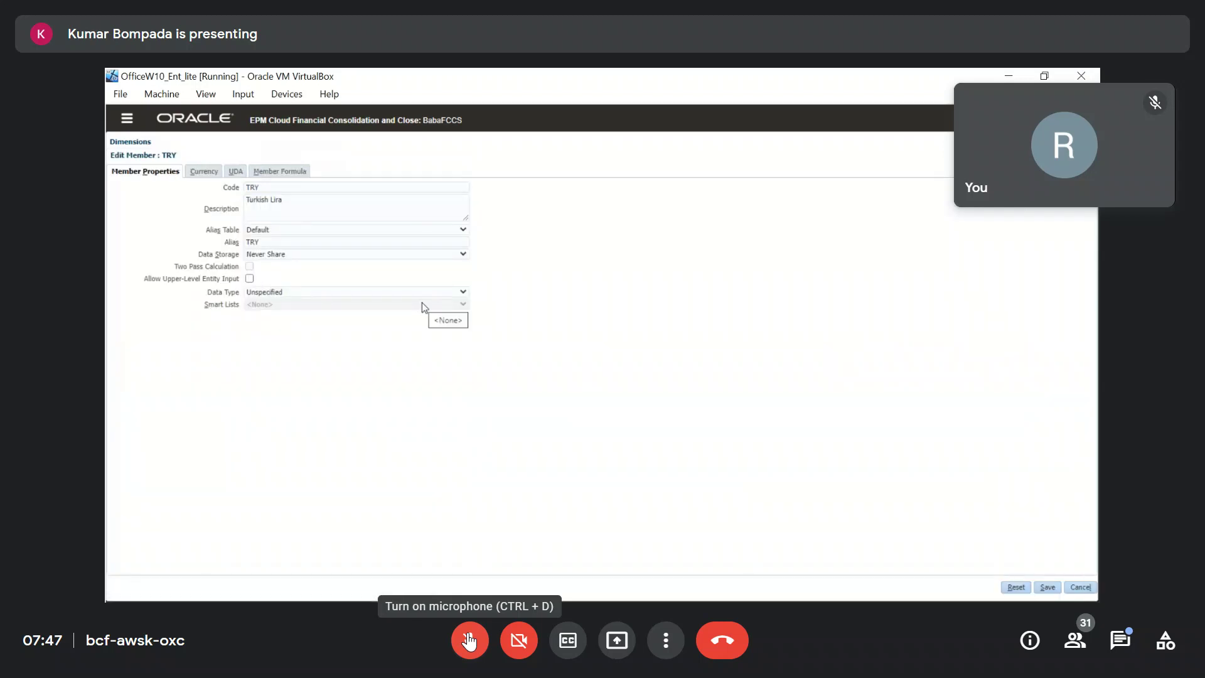
pyautogui.click(199, 174)
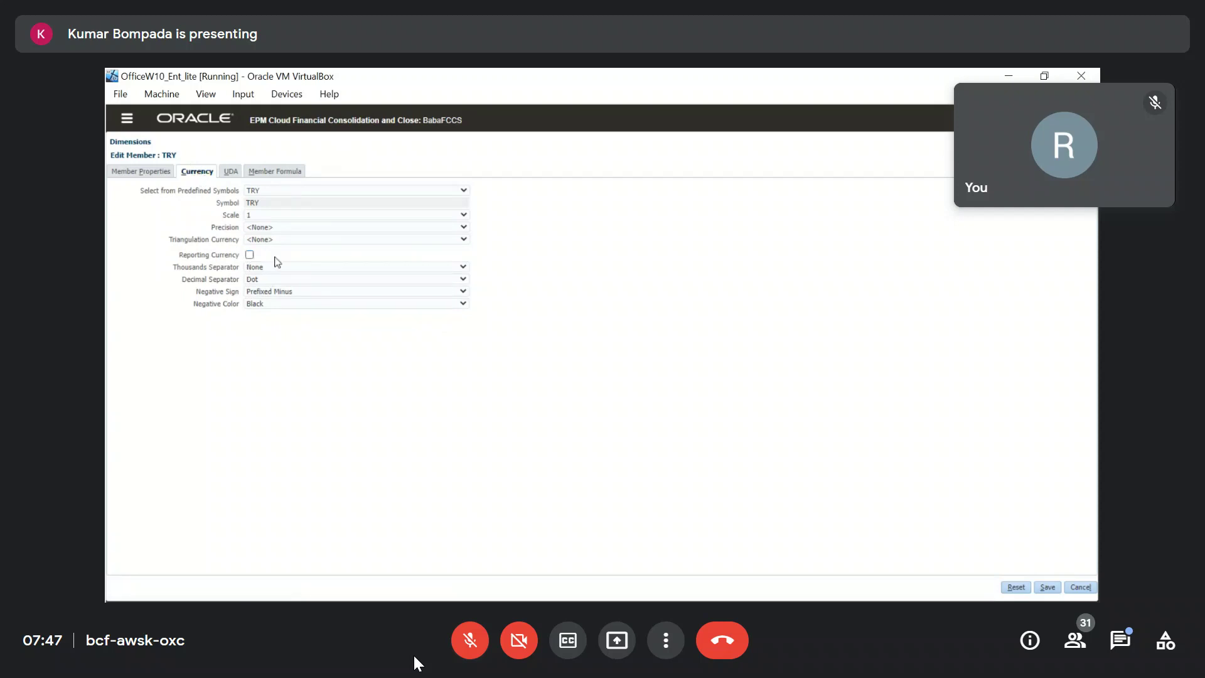
pyautogui.click(1049, 588)
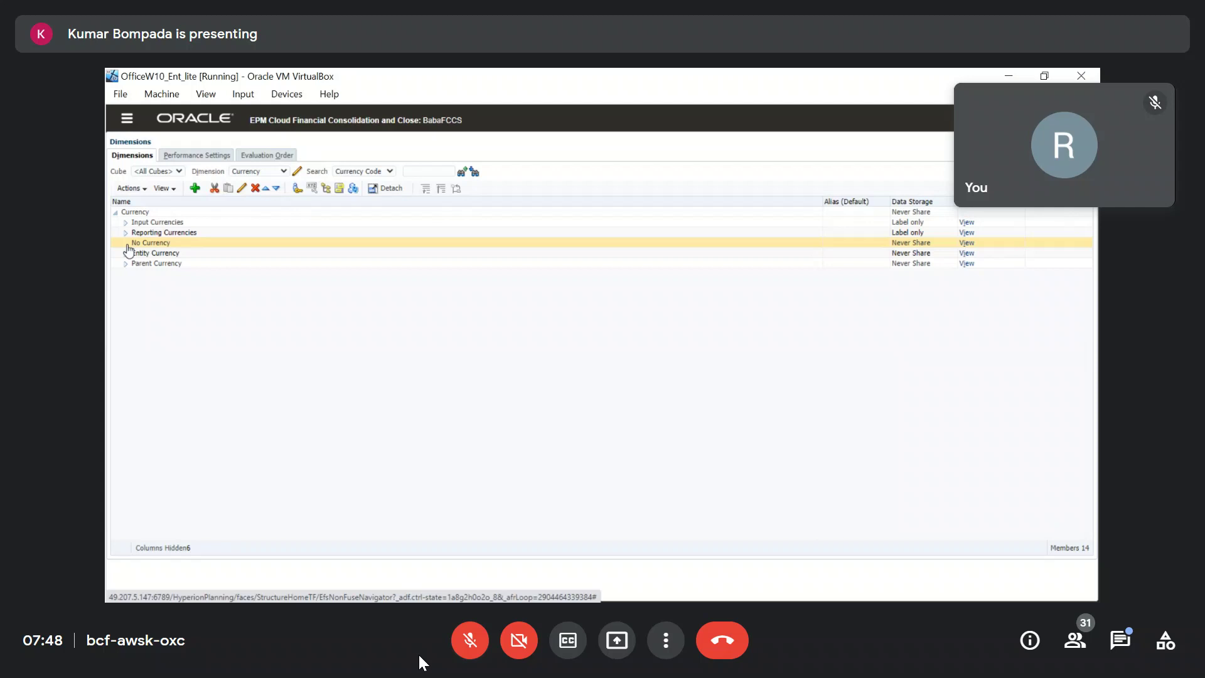
# Review Entity Currency and Parent Currency, then confirm Reporting Currencies holds only USD_Reporting and EUR_Reporting.
pyautogui.click(145, 252)
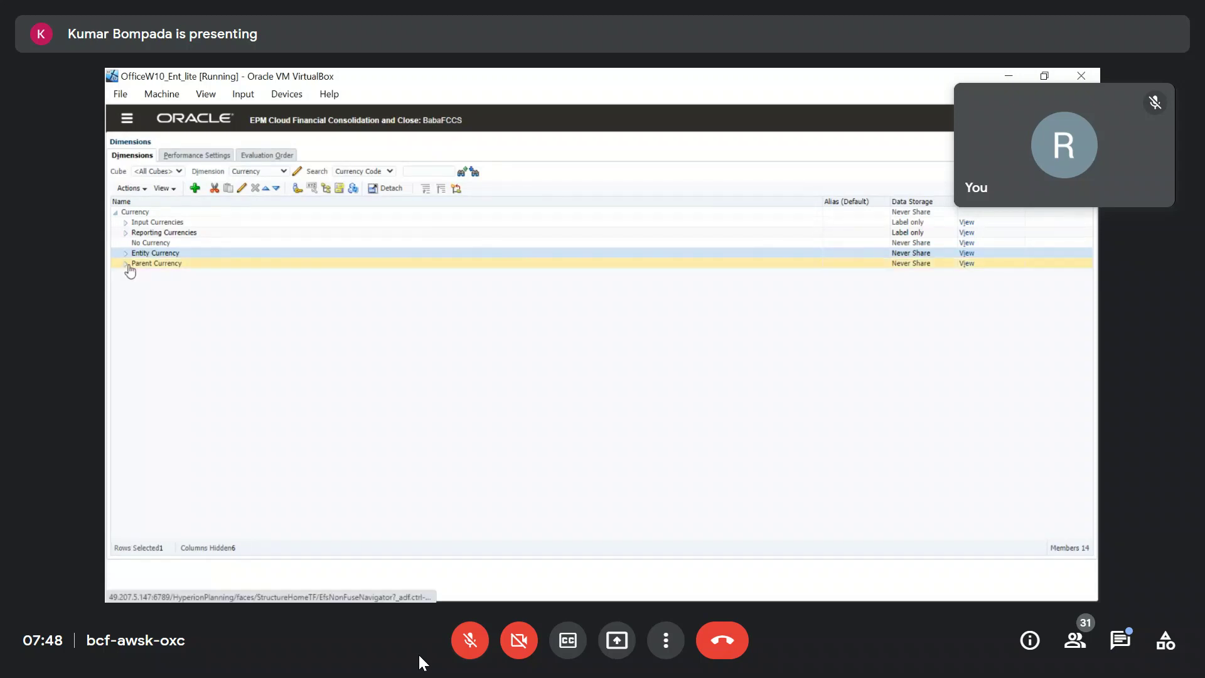
pyautogui.click(166, 270)
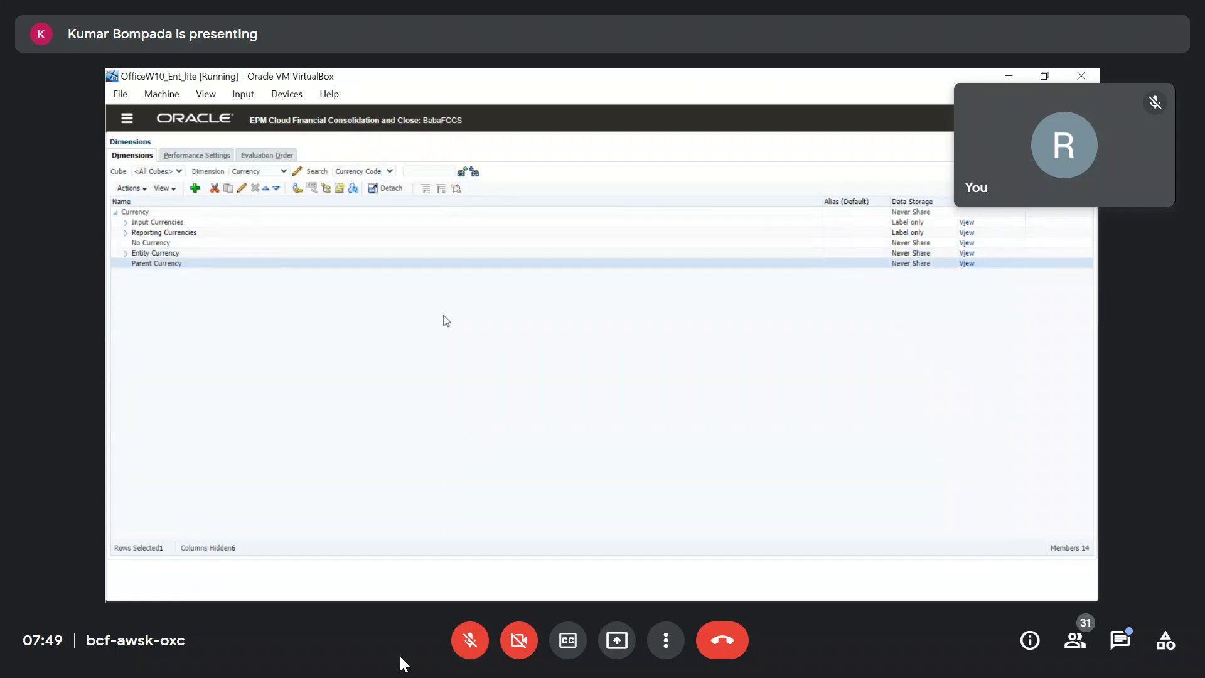
pyautogui.click(126, 232)
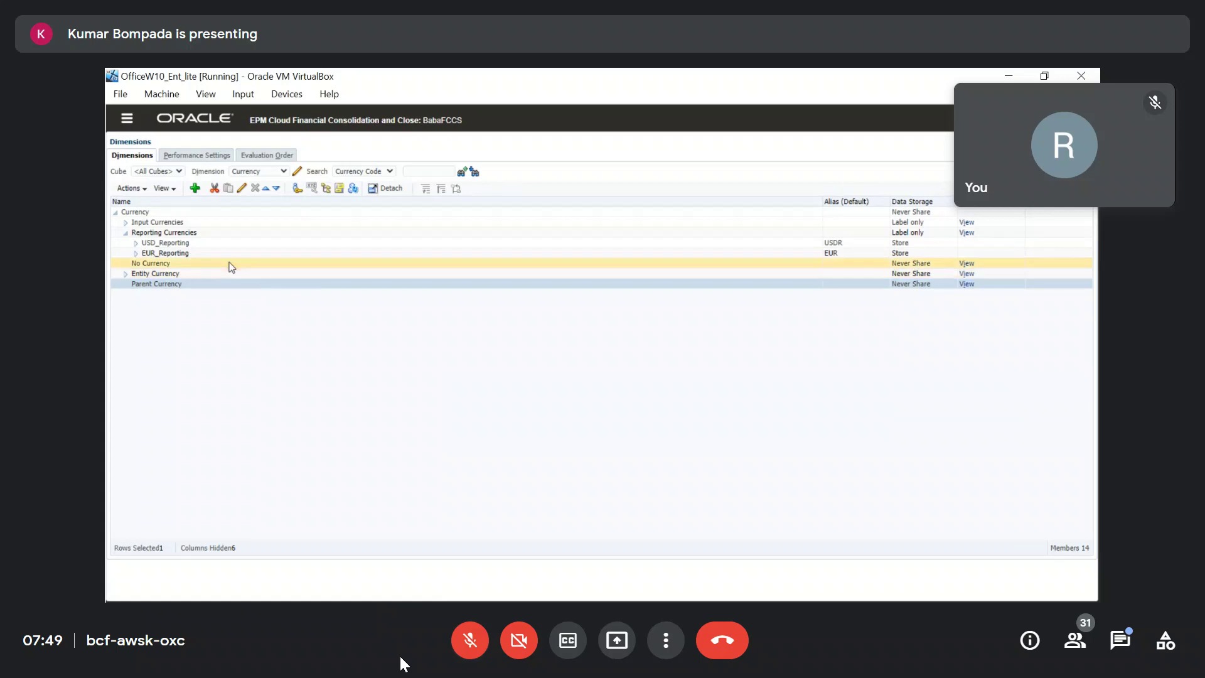
pyautogui.click(210, 242)
pyautogui.click(191, 285)
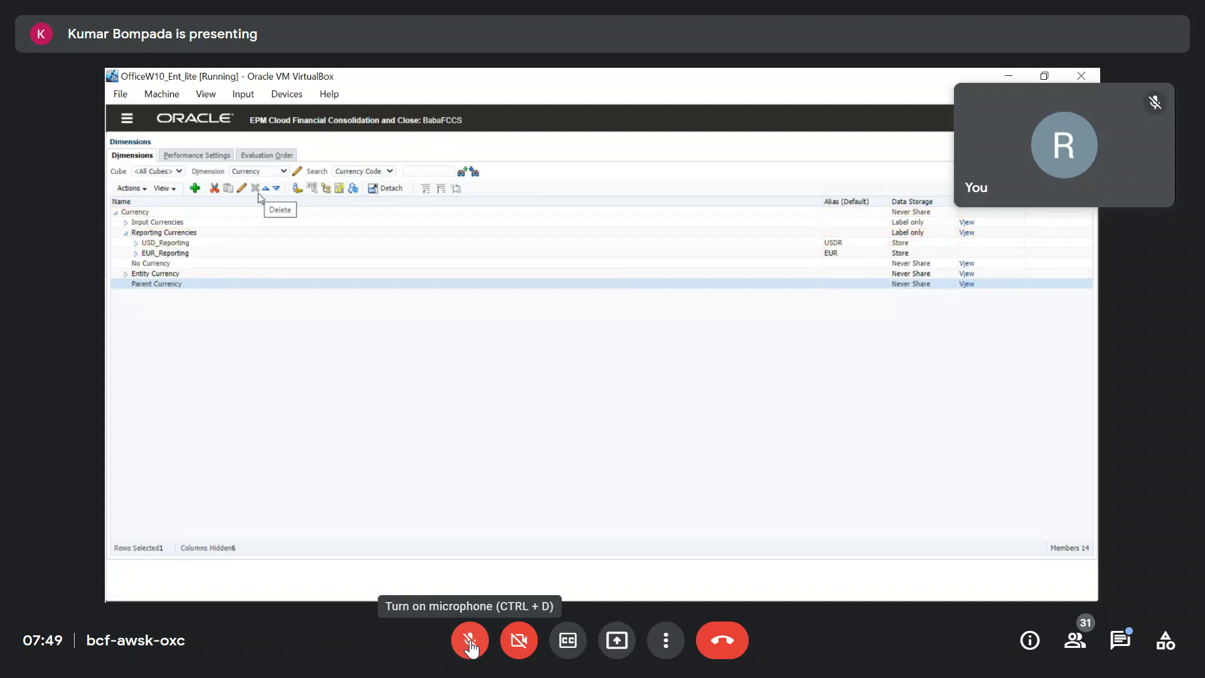
# Toggle the meeting microphone between muted and unmuted while narrating.
pyautogui.click(470, 640)
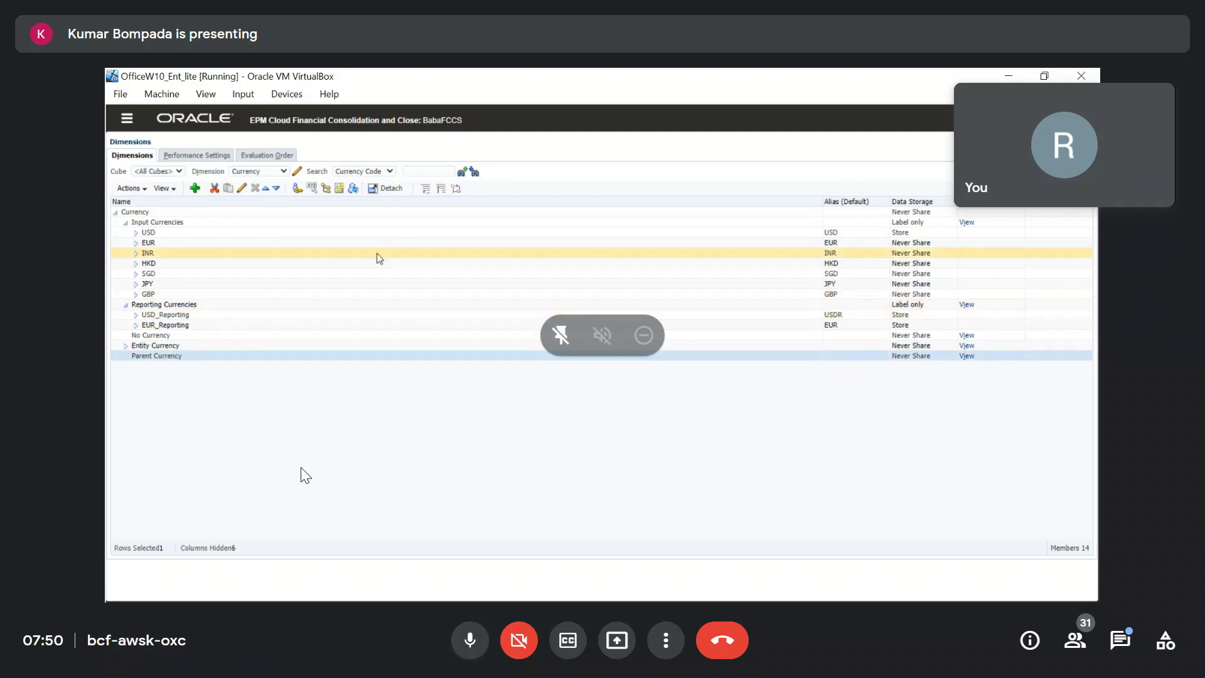
pyautogui.click(470, 642)
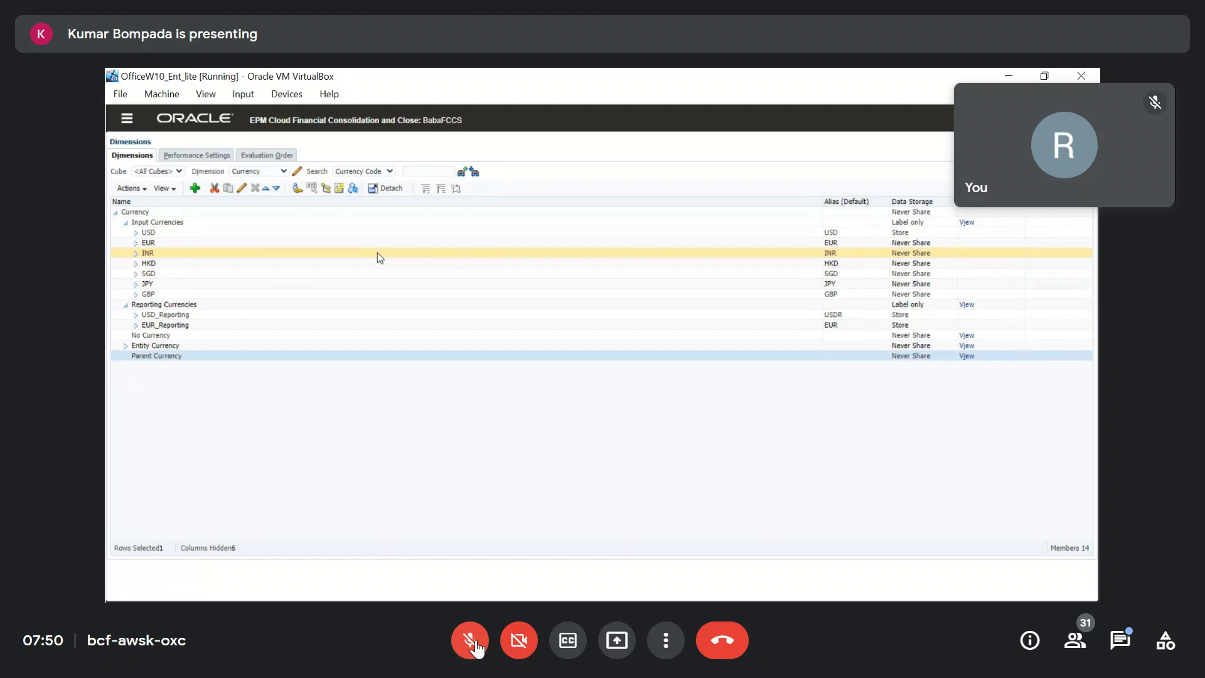
pyautogui.click(475, 646)
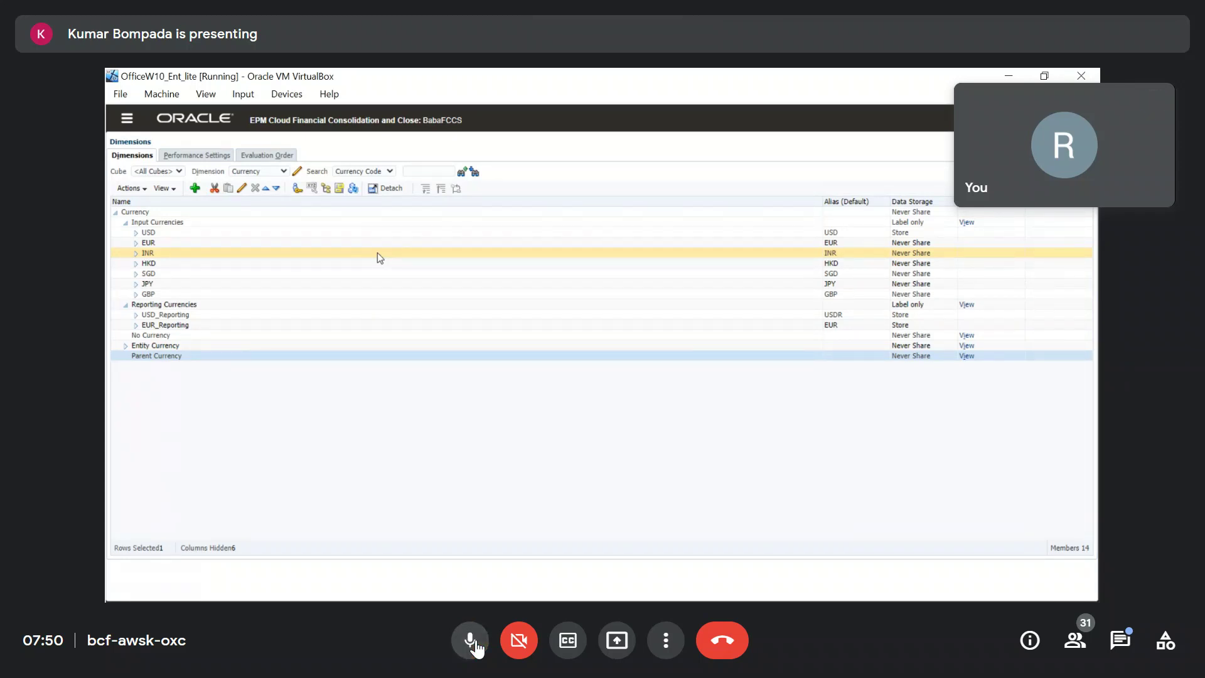
pyautogui.click(475, 646)
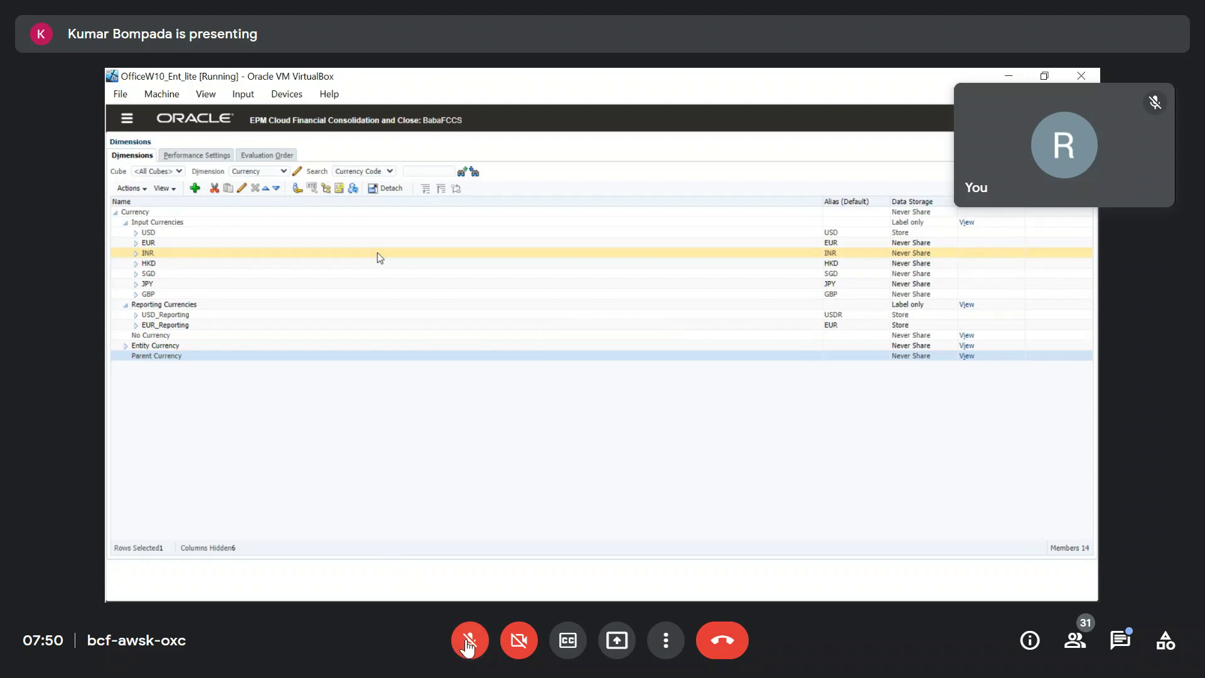
pyautogui.click(469, 640)
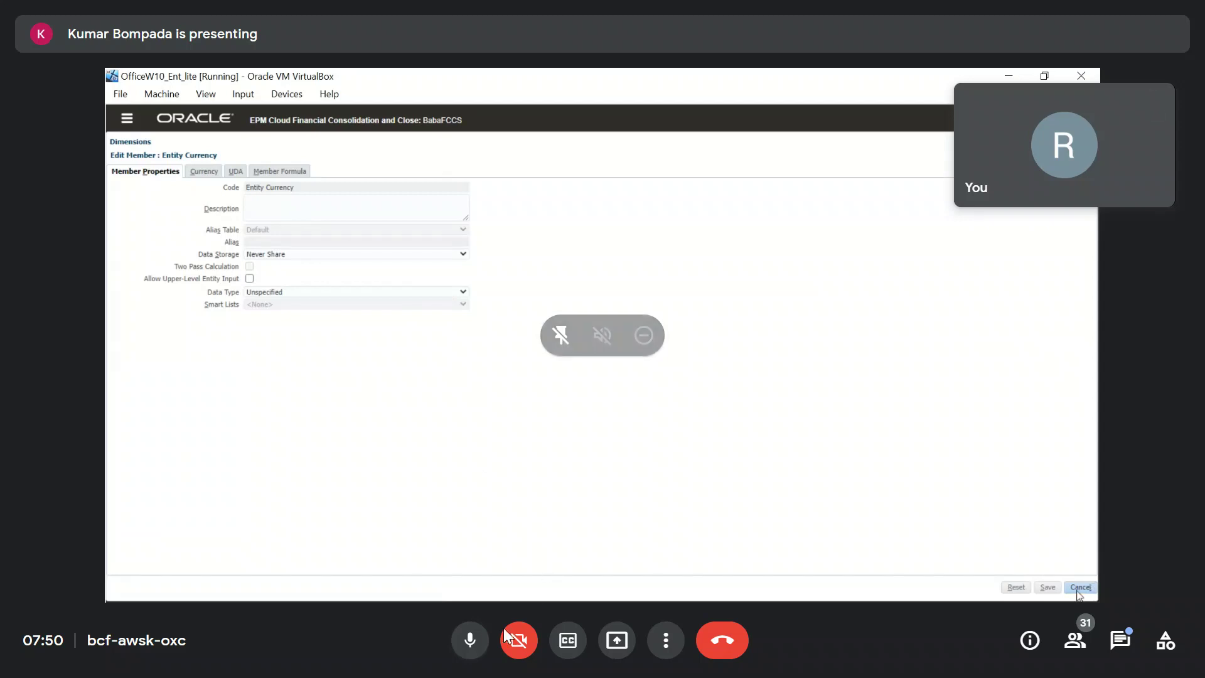
# Mute and unmute the microphone repeatedly while discussing the restored currency members.
pyautogui.click(468, 640)
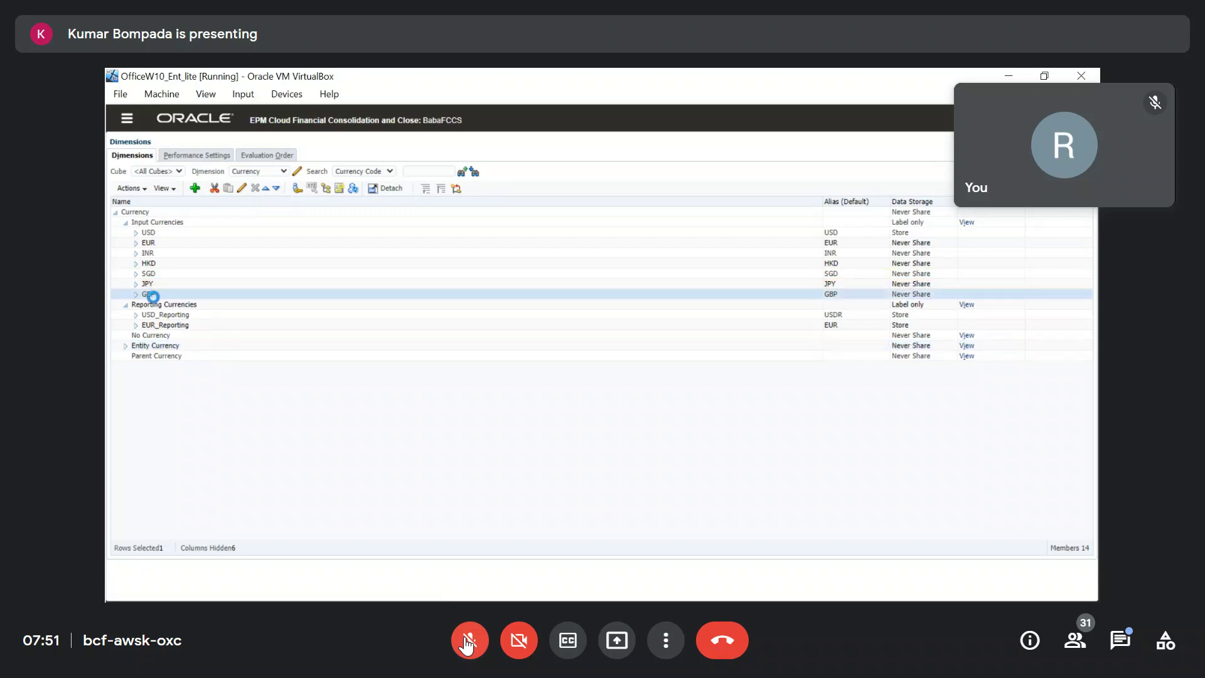
pyautogui.click(468, 640)
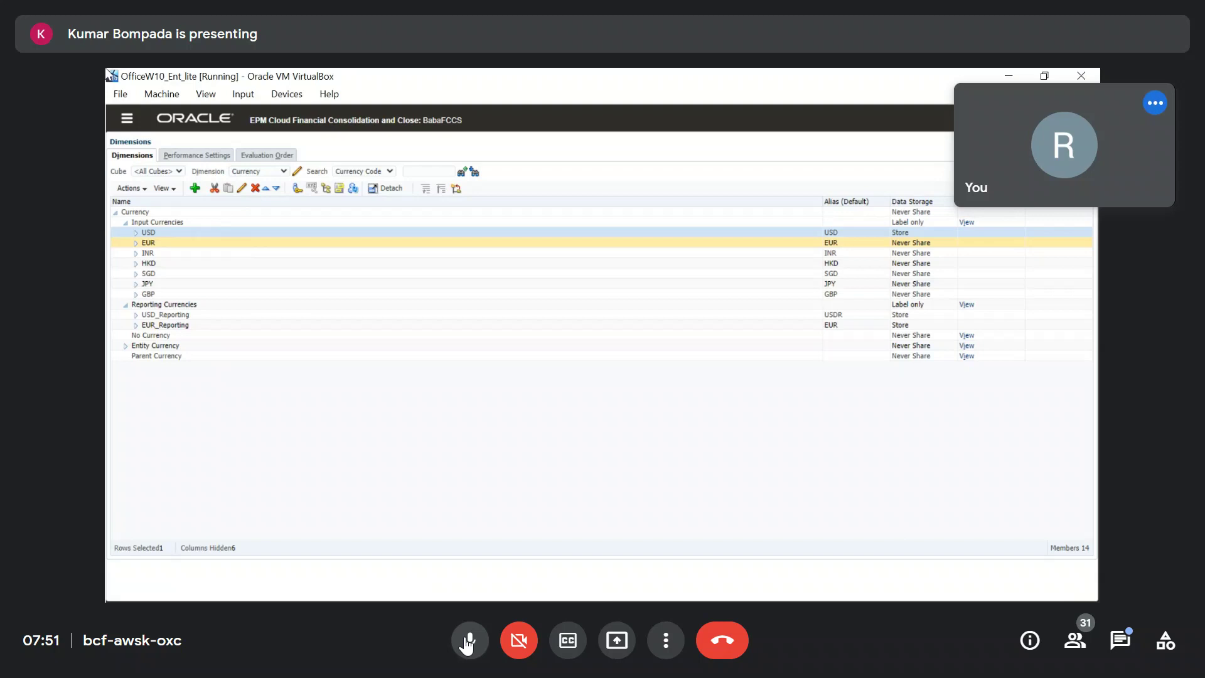
pyautogui.click(469, 640)
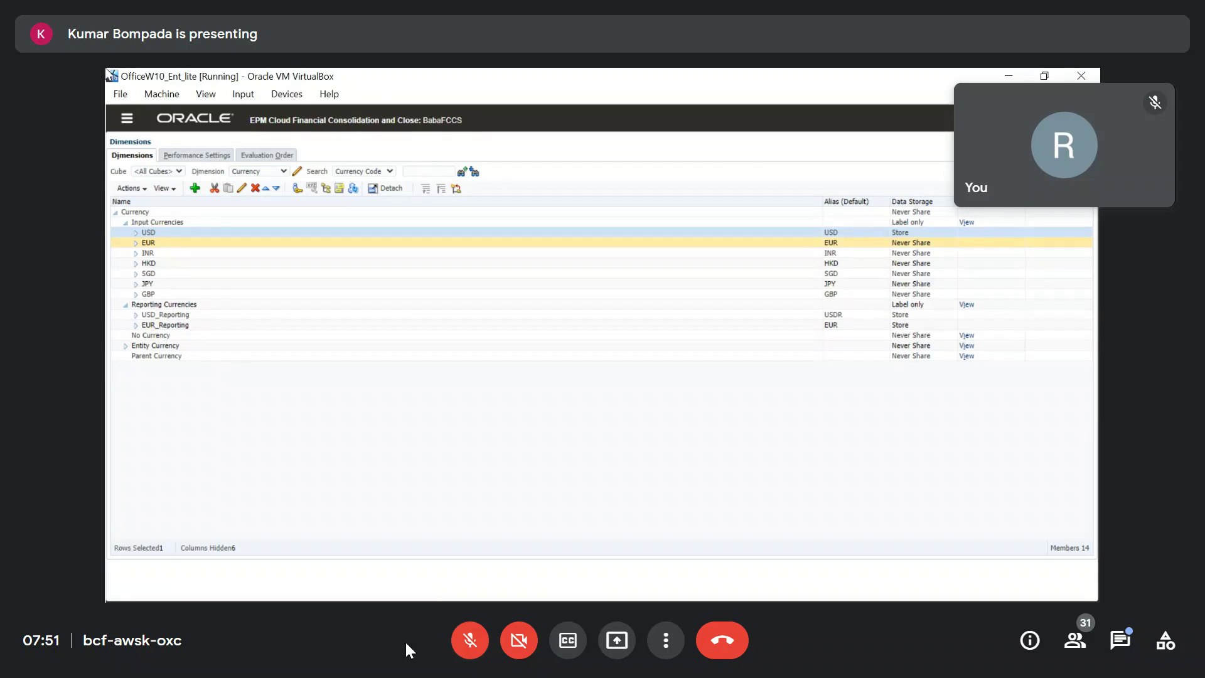
pyautogui.click(470, 648)
pyautogui.click(470, 648)
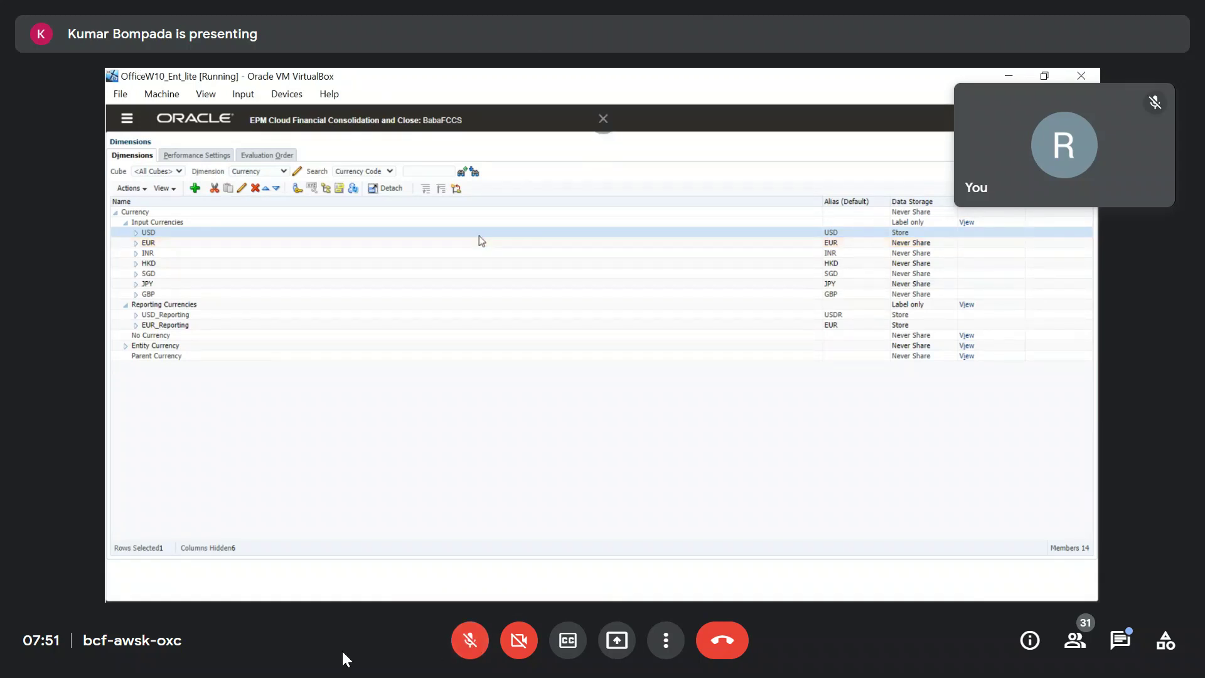
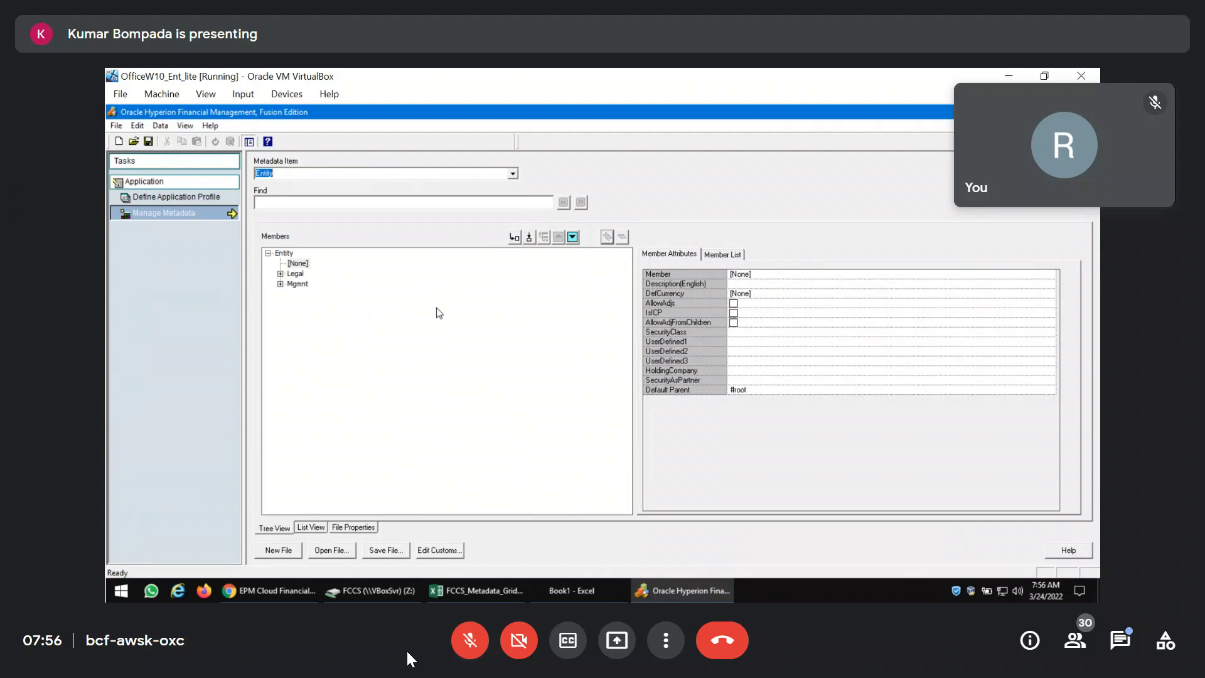
# Switch to the FCCS dimension editor and show the Period dimension's members.
pyautogui.click(464, 646)
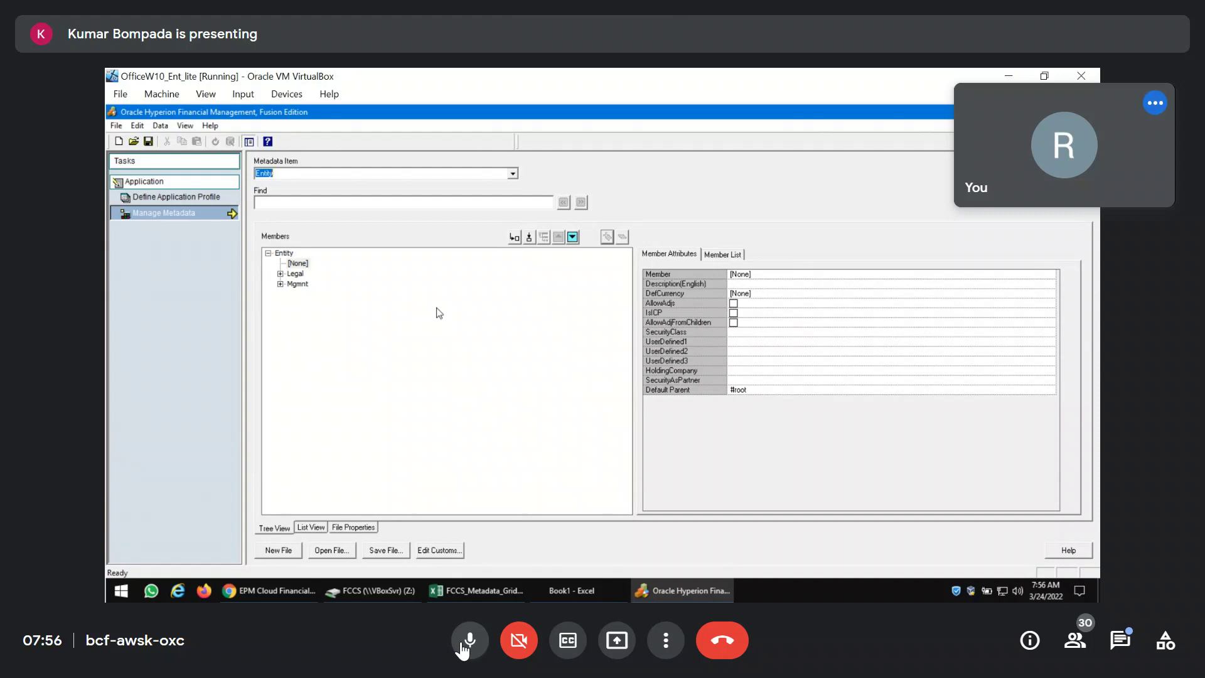
pyautogui.click(464, 646)
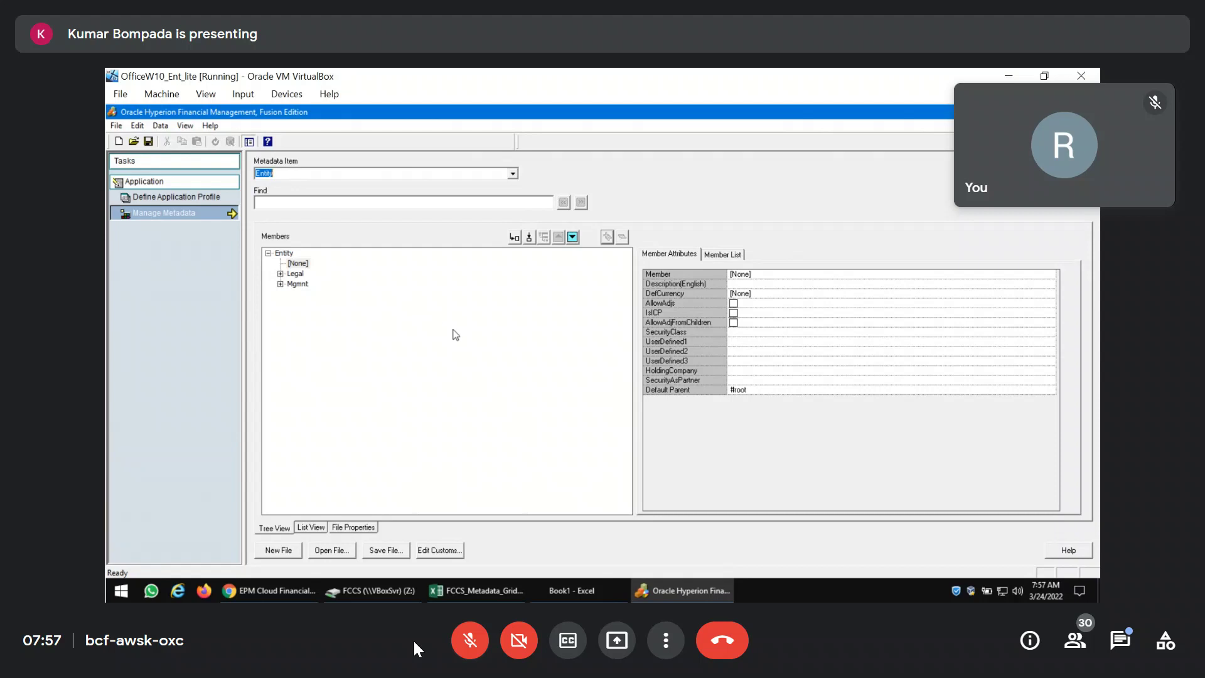
pyautogui.click(308, 595)
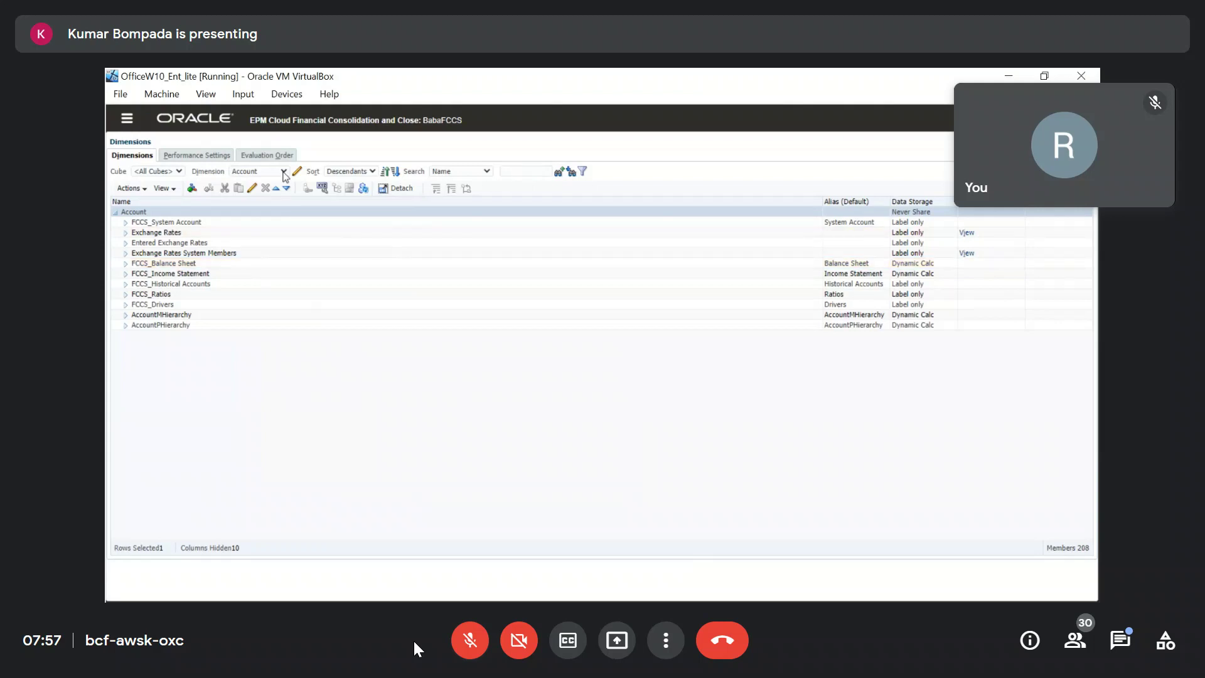
pyautogui.click(284, 170)
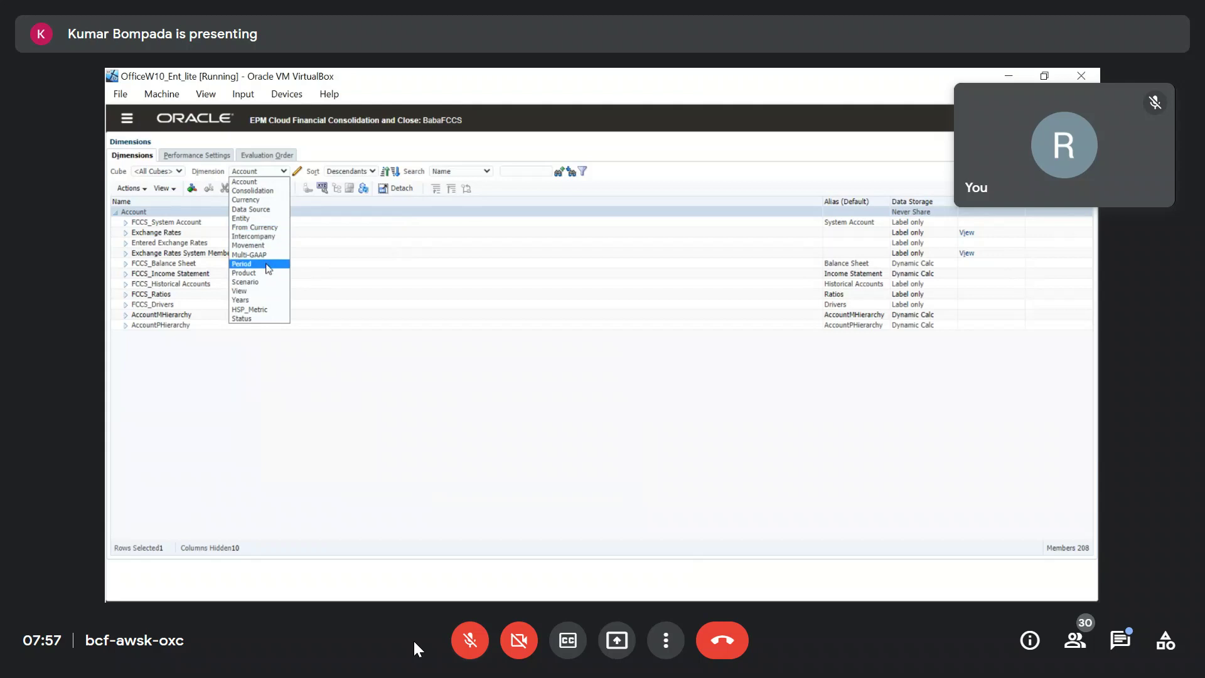
pyautogui.click(266, 271)
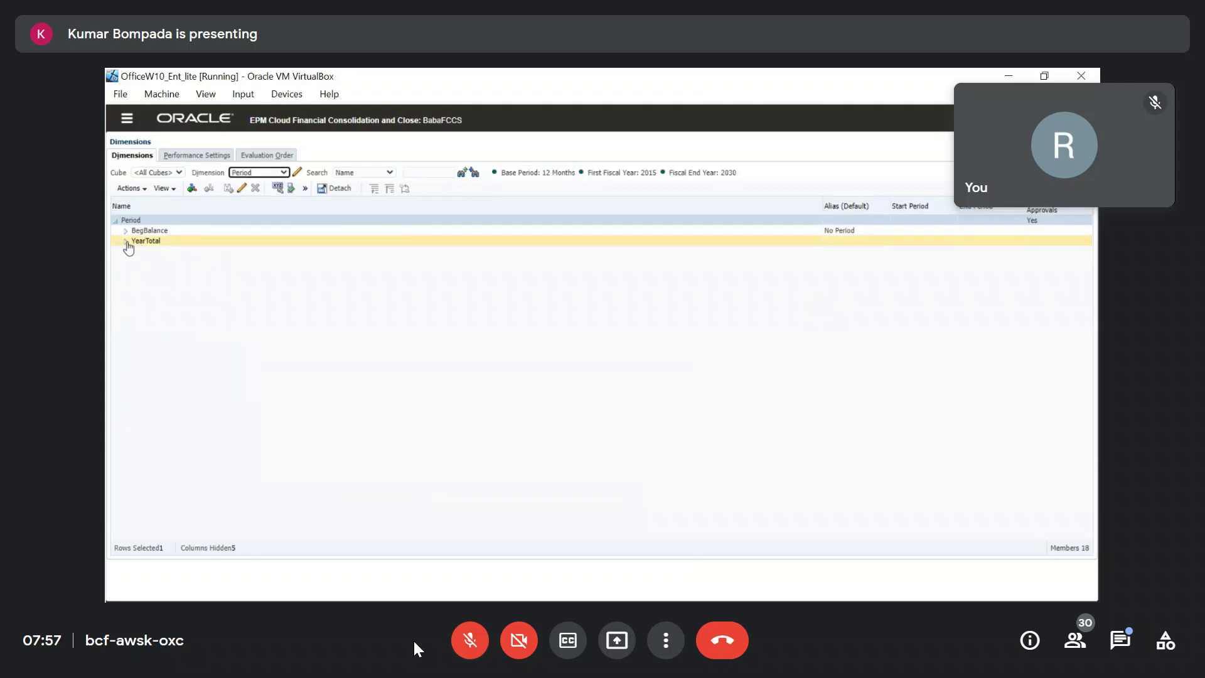
# Browse the Product and Account dimension members, then pick Entity from the dimension list.
pyautogui.click(283, 172)
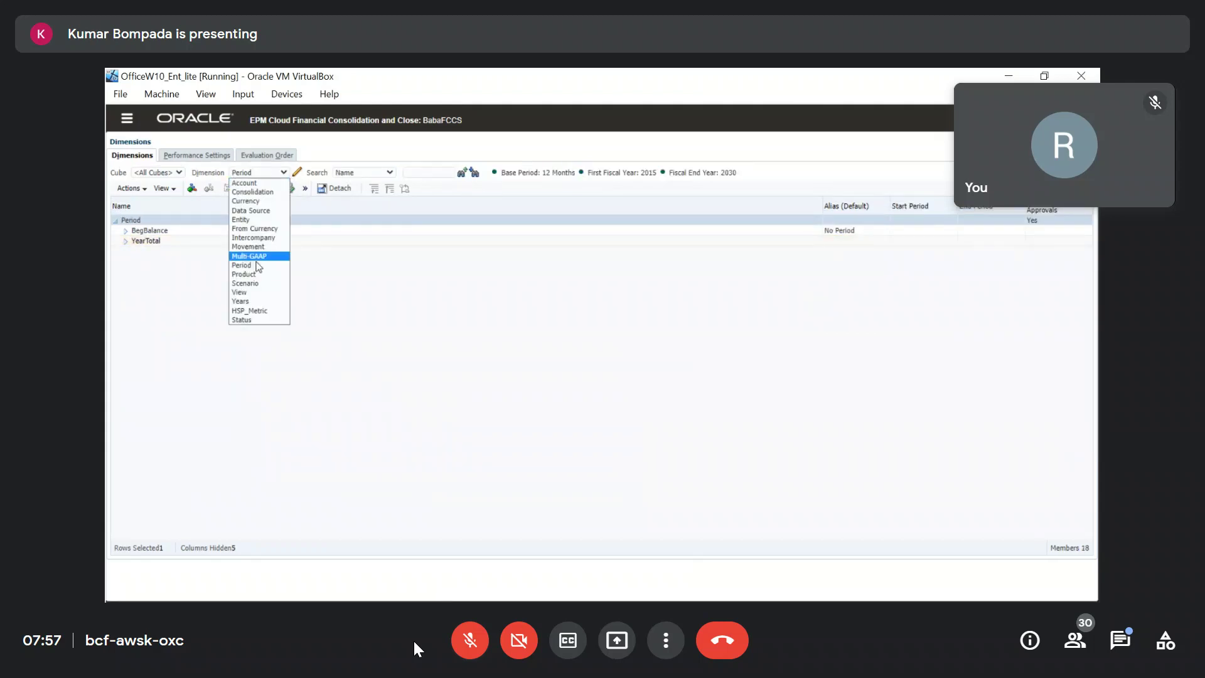
pyautogui.click(251, 276)
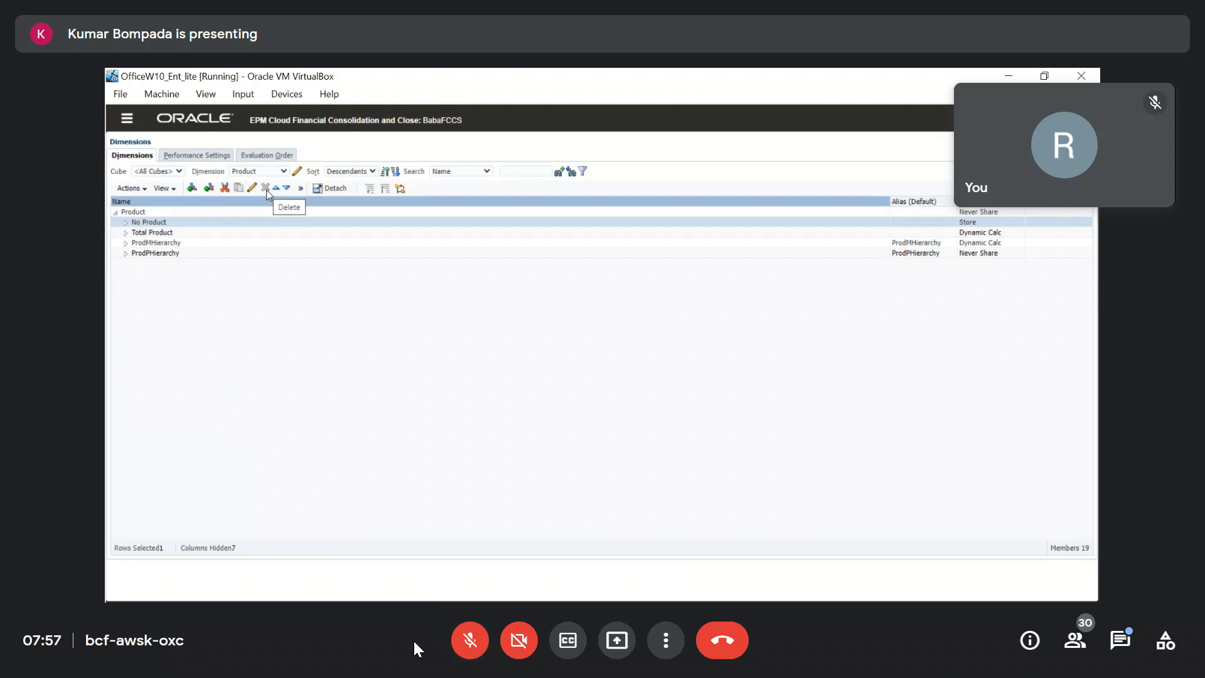
pyautogui.click(283, 172)
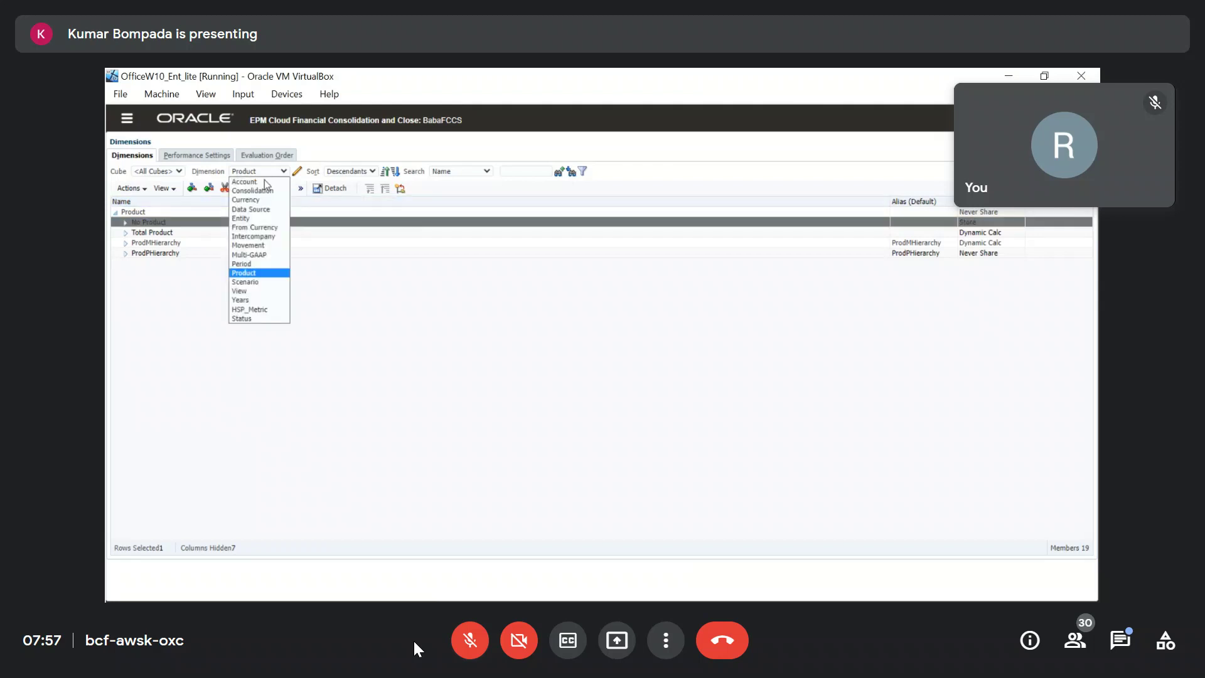
pyautogui.click(264, 181)
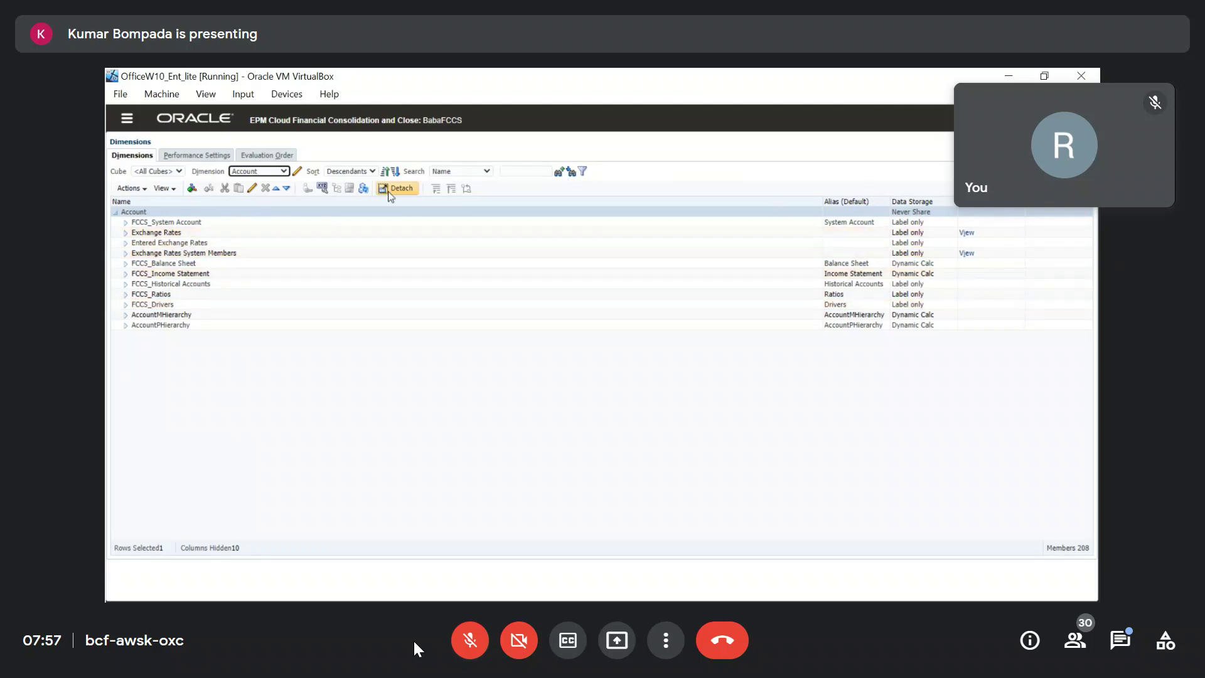
pyautogui.click(283, 171)
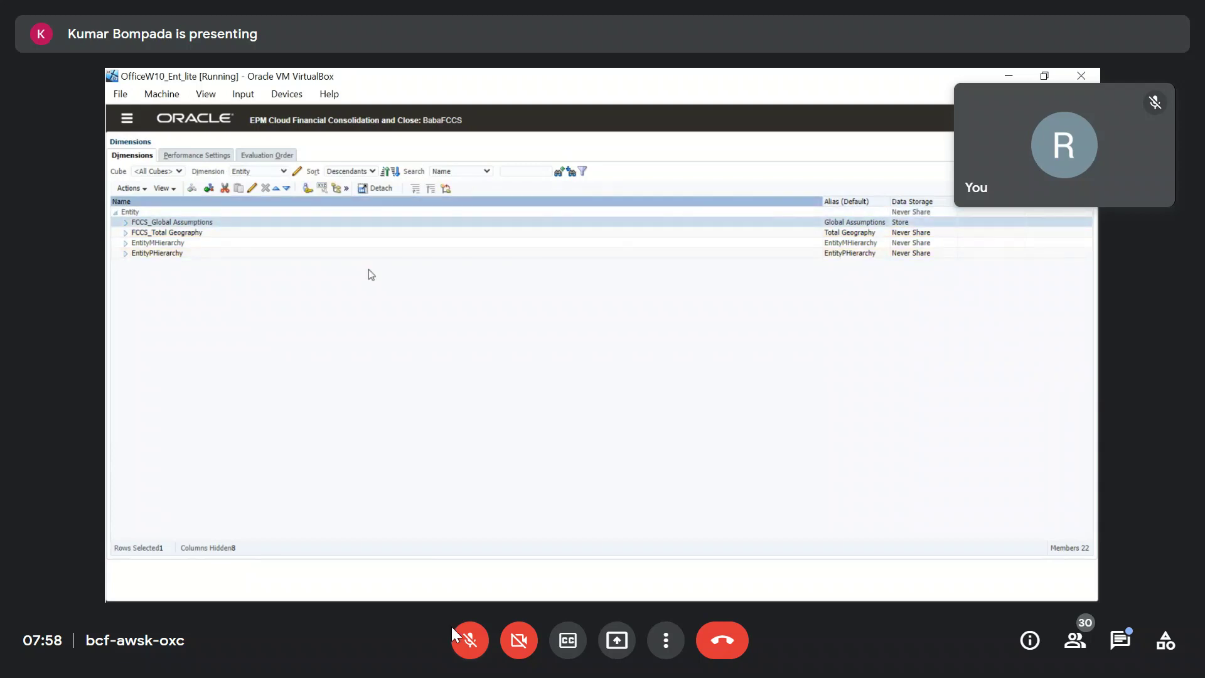
# Mute and unmute the meeting microphone while opening India's member properties under Asia.
pyautogui.click(467, 639)
pyautogui.click(464, 639)
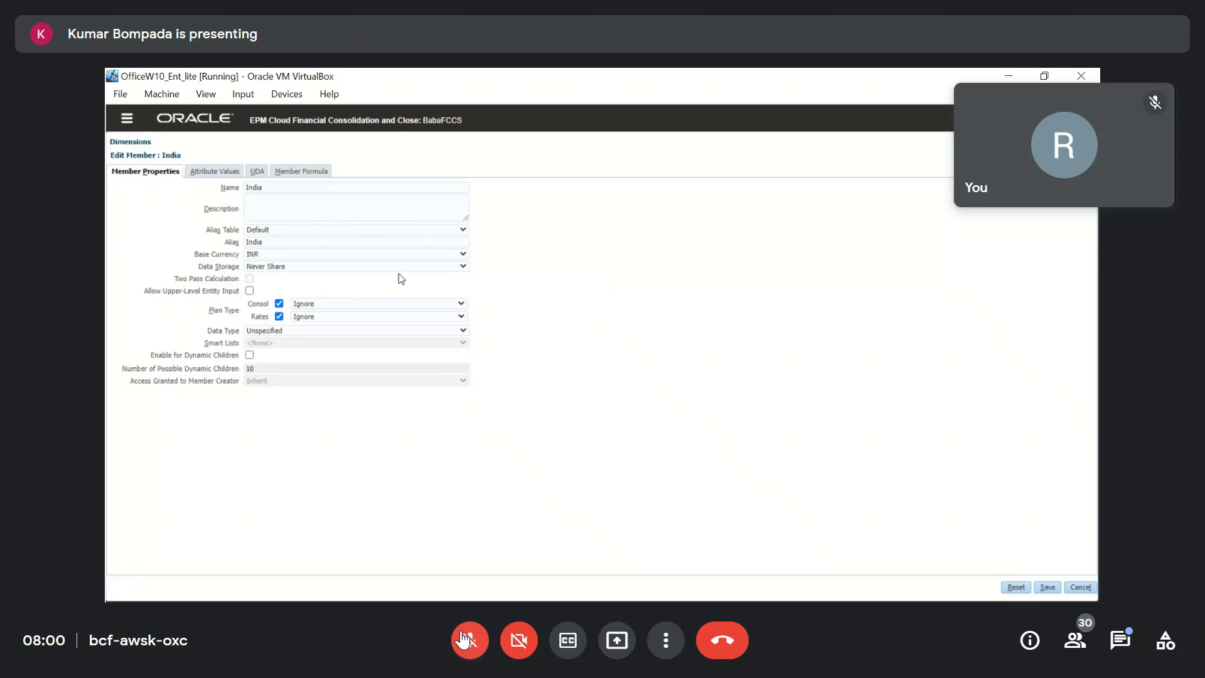
# Set India's data storage to Store and Consol aggregation to Addition, then save.
pyautogui.click(306, 268)
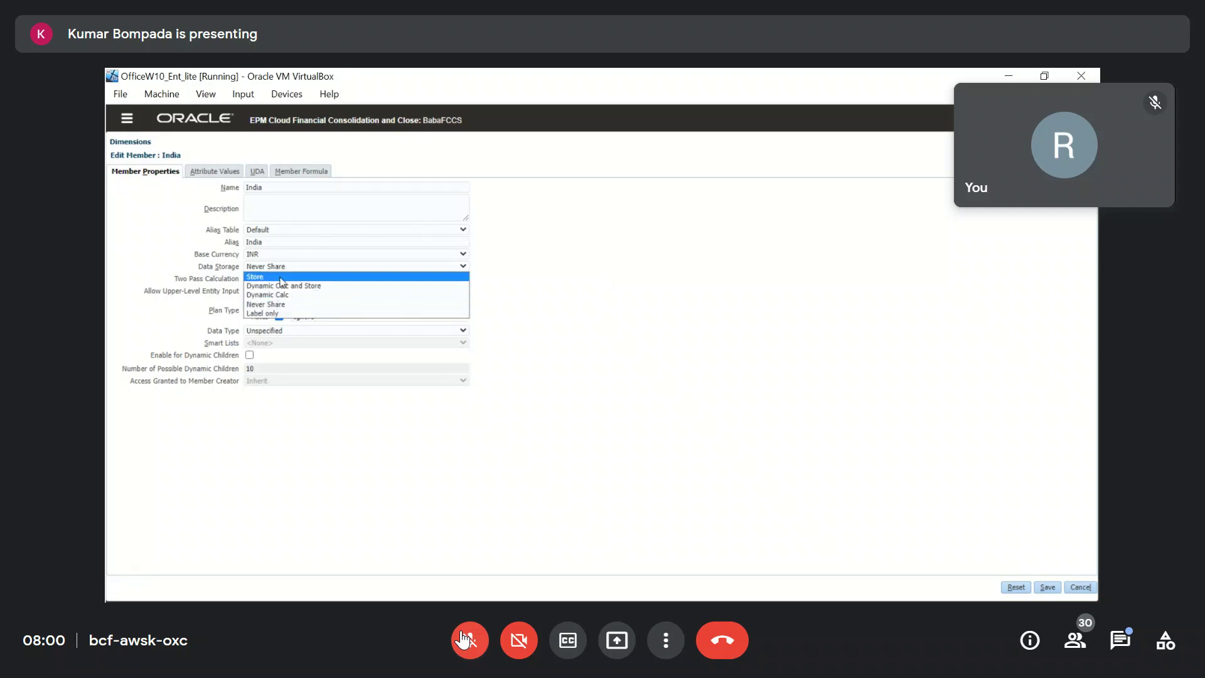
pyautogui.click(288, 277)
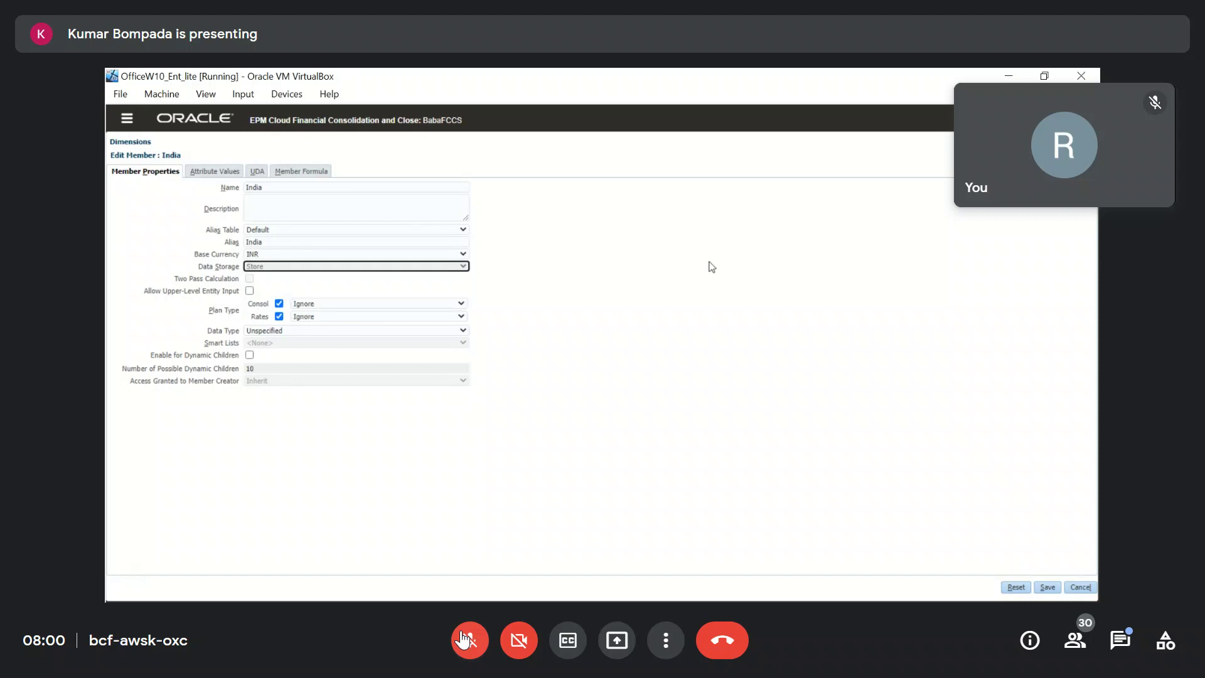
pyautogui.click(346, 305)
pyautogui.click(341, 316)
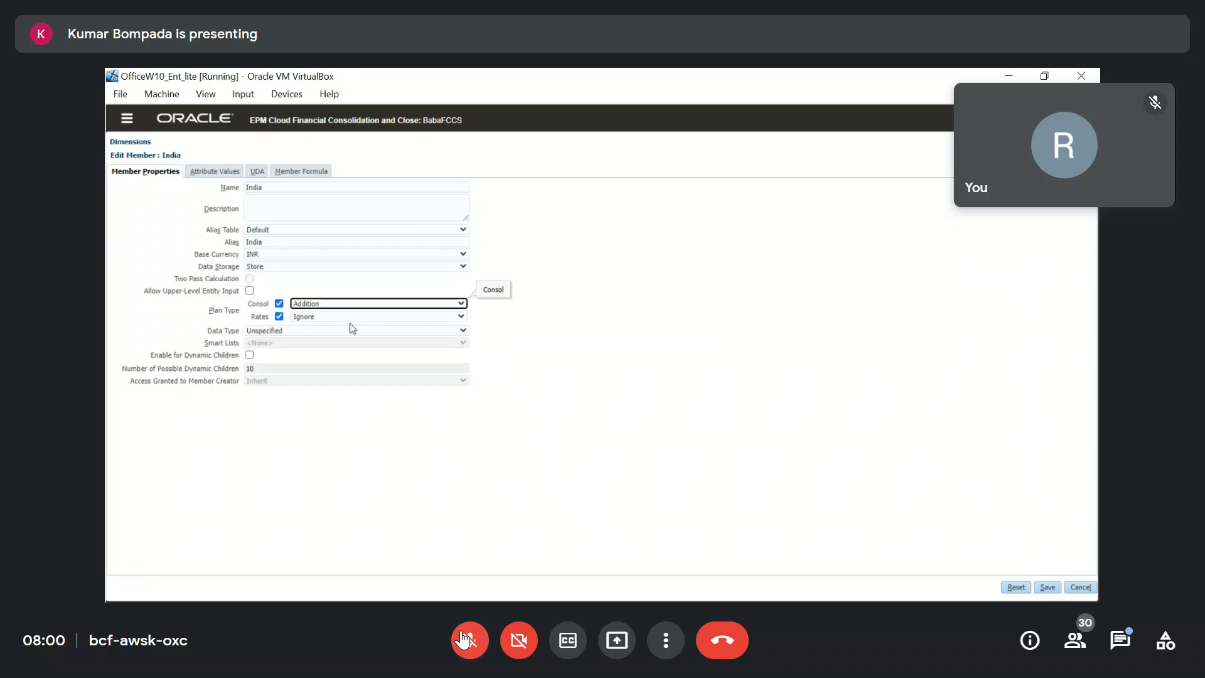
pyautogui.click(1050, 589)
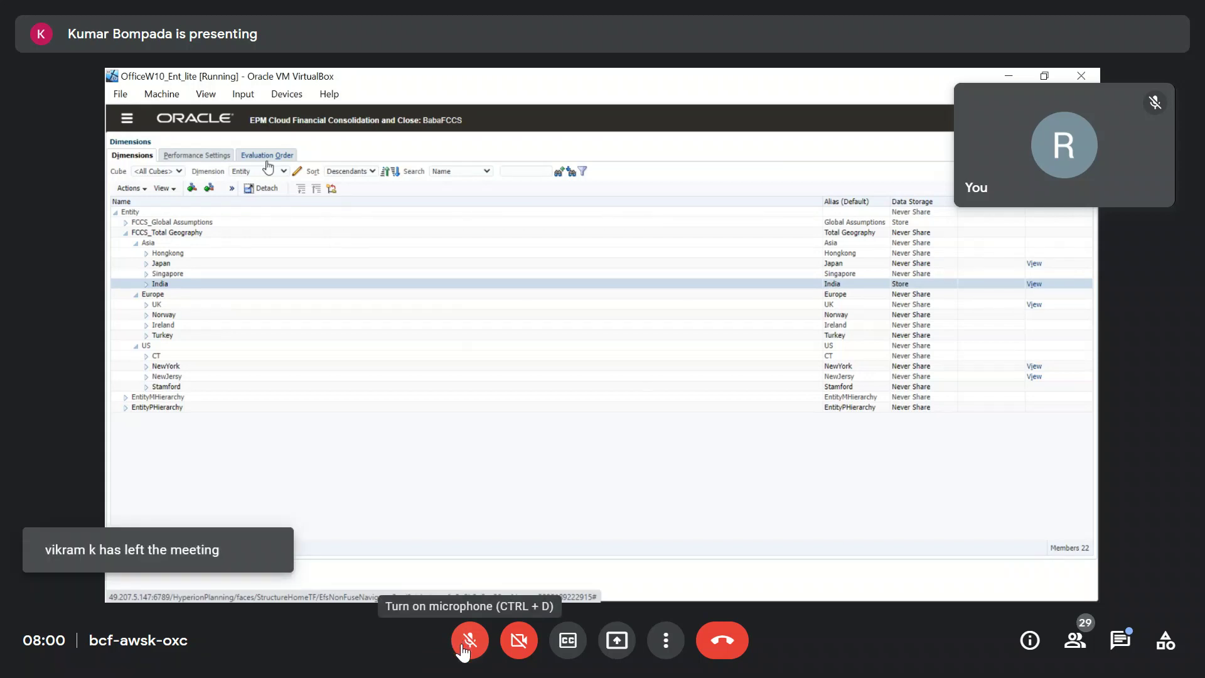
# Toggle the meeting microphone repeatedly while the Navigator is open.
pyautogui.click(464, 651)
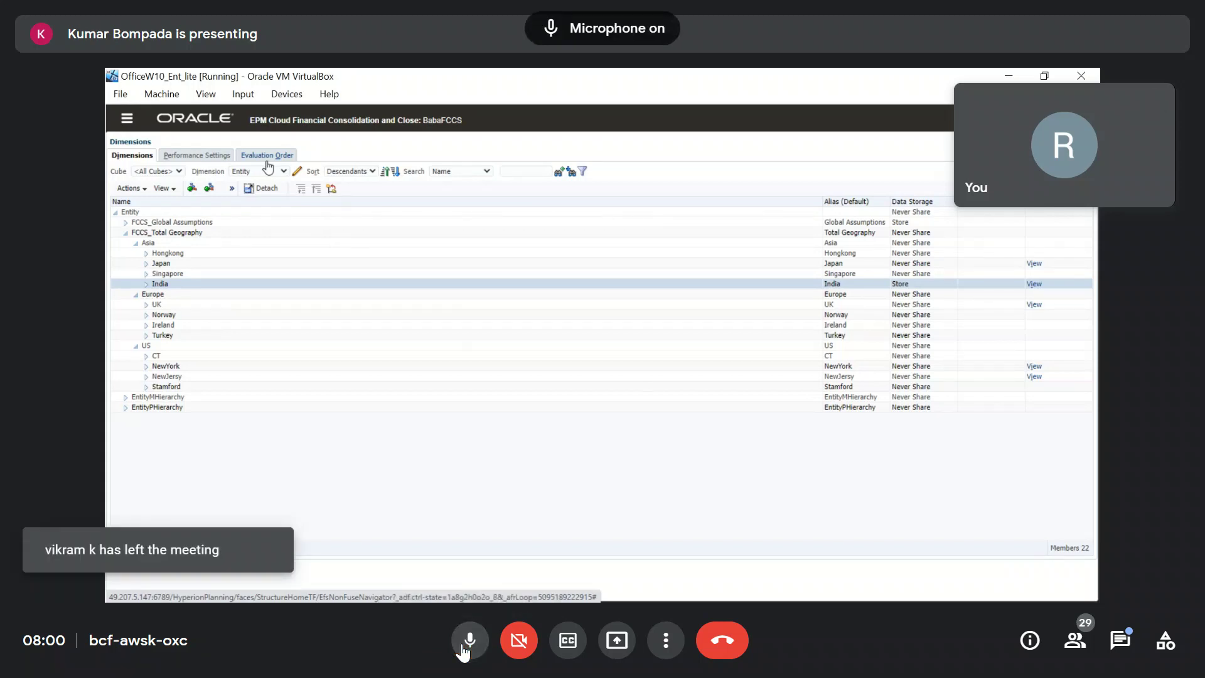
pyautogui.click(463, 651)
pyautogui.click(463, 651)
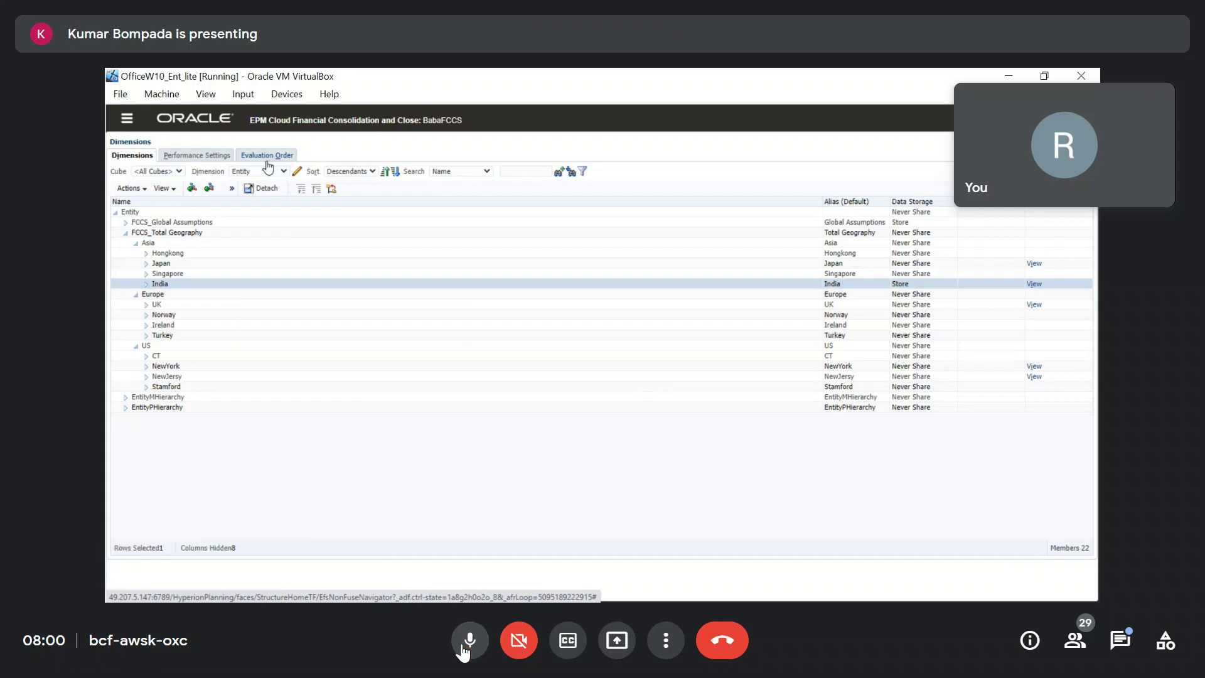
pyautogui.click(463, 650)
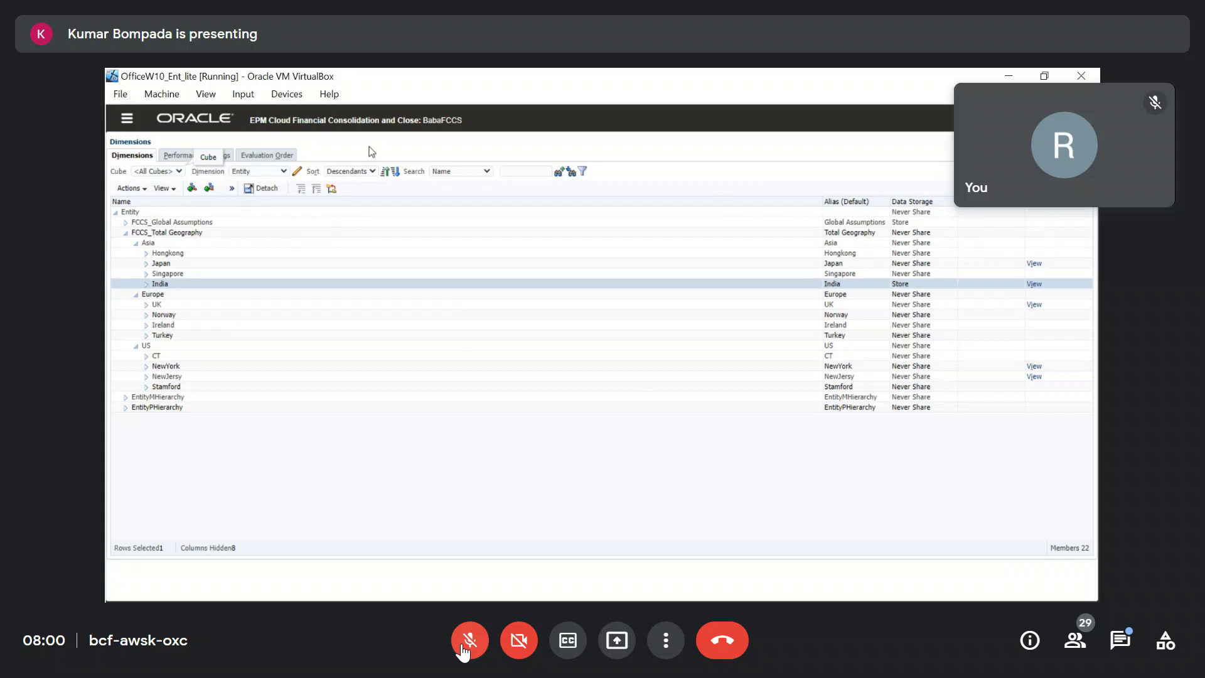
pyautogui.click(463, 650)
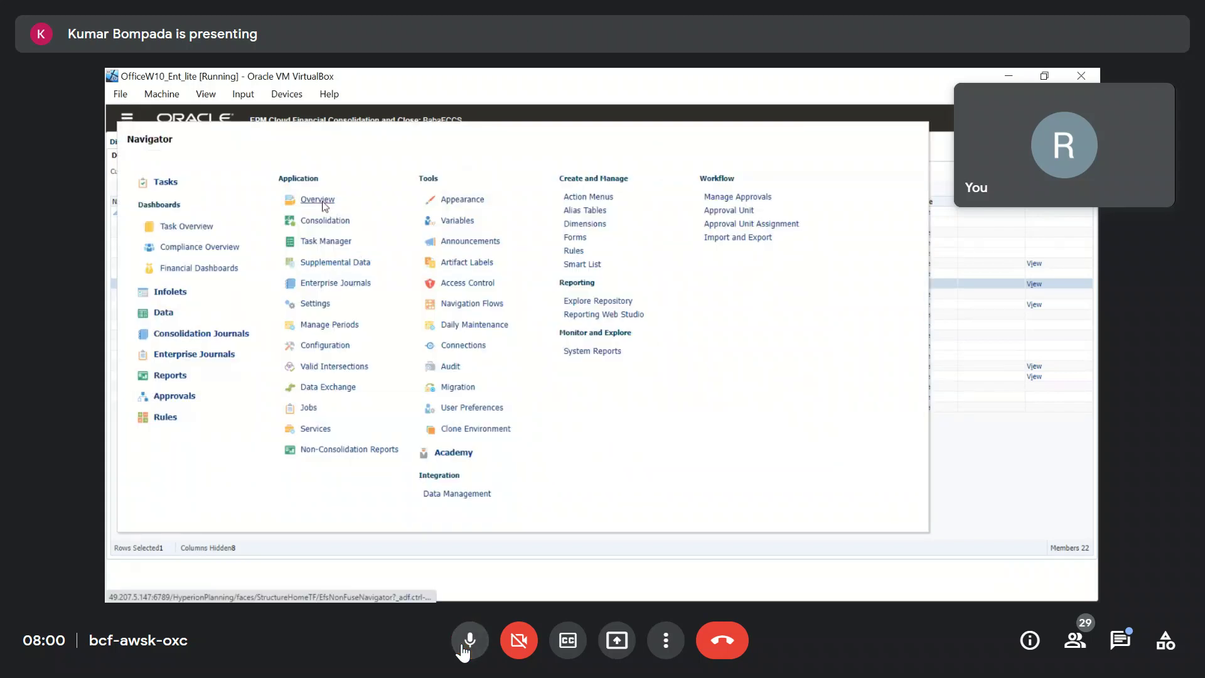
# Toggle the meeting microphone while back on the Entity dimension list.
pyautogui.click(463, 651)
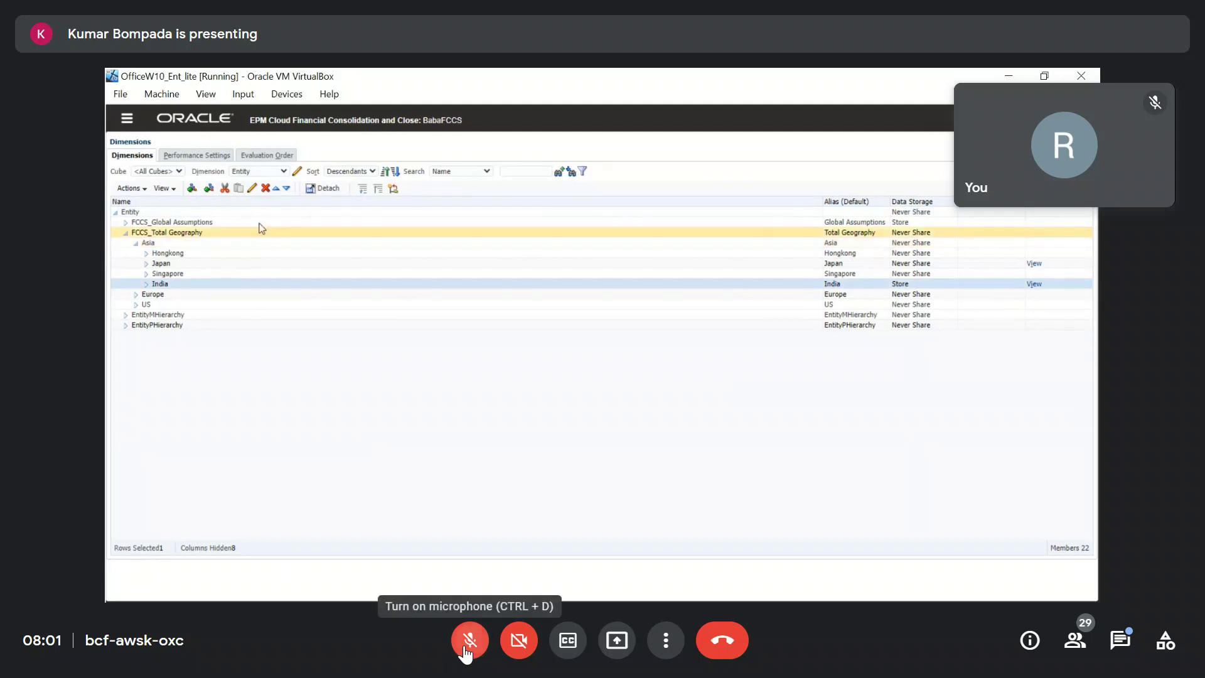
# Mute and unmute the microphone while metadata validation reports 21 errors.
pyautogui.click(464, 654)
pyautogui.click(465, 654)
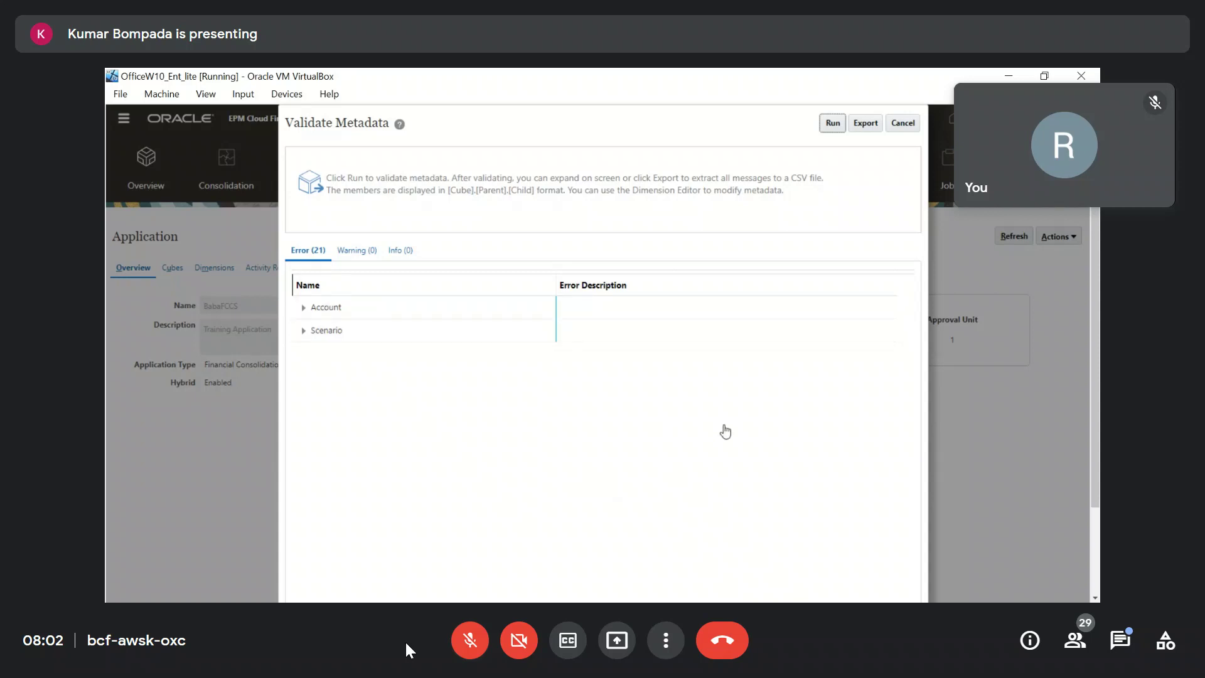
# Close the validation results and rerun Validate Metadata to list the 21 errors.
pyautogui.click(897, 124)
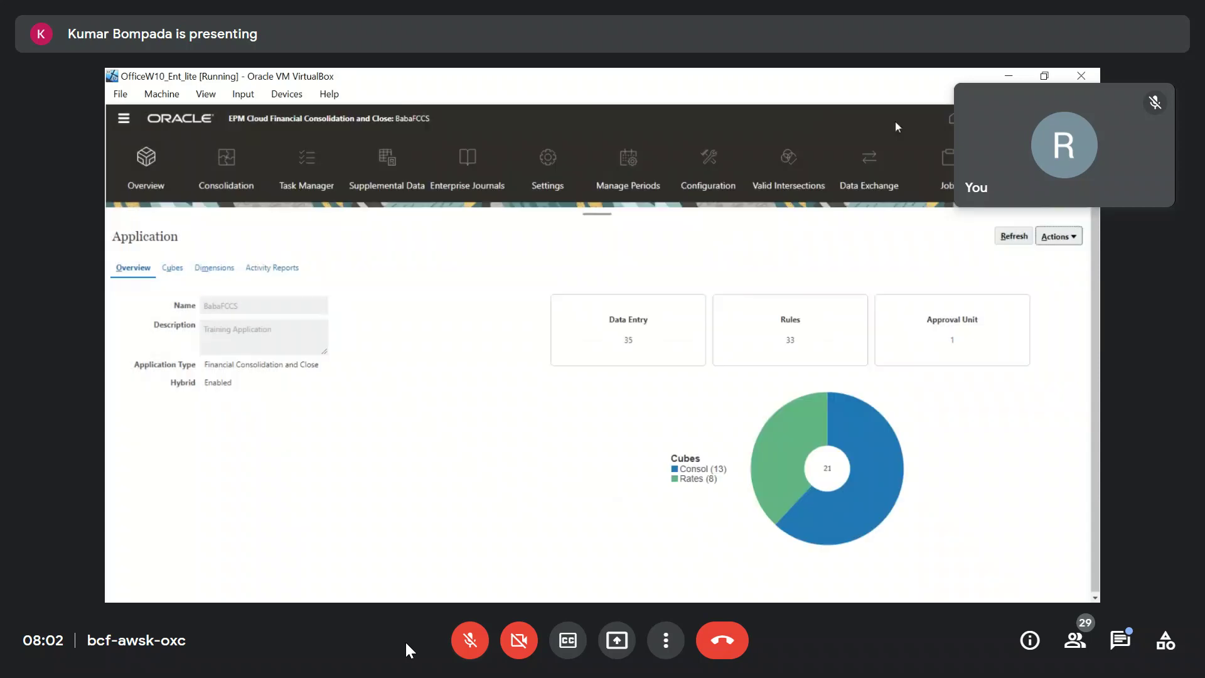
pyautogui.click(1069, 236)
pyautogui.click(1003, 337)
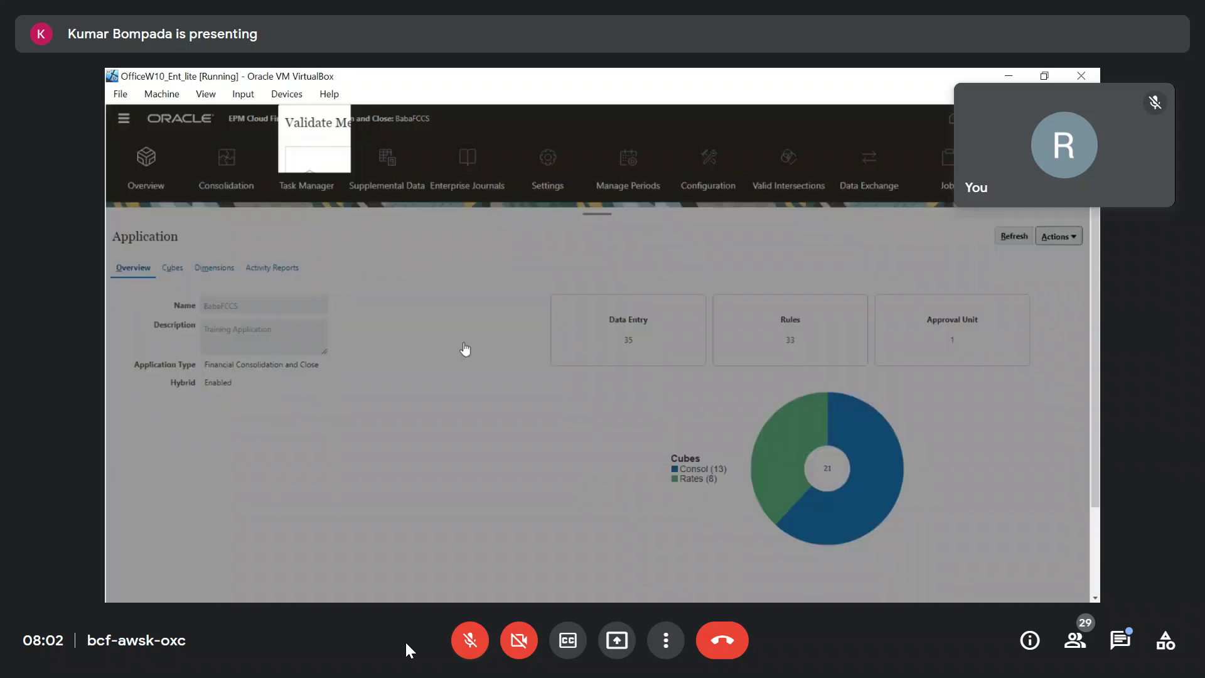
pyautogui.click(866, 126)
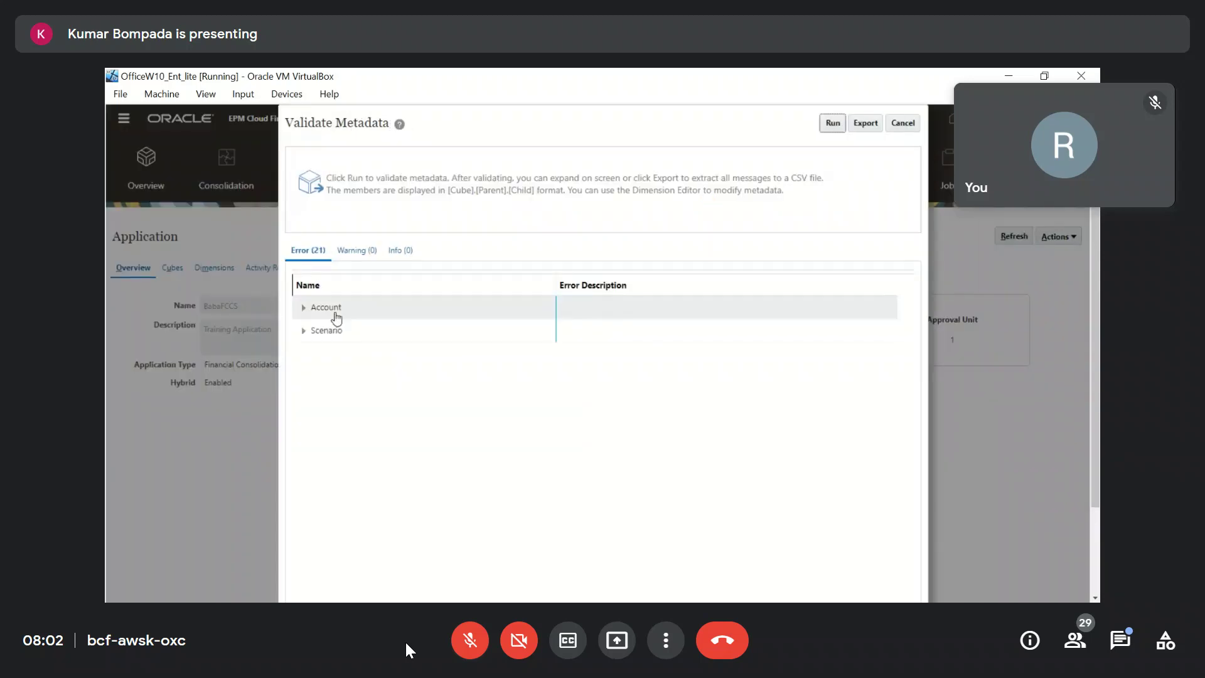
pyautogui.click(472, 643)
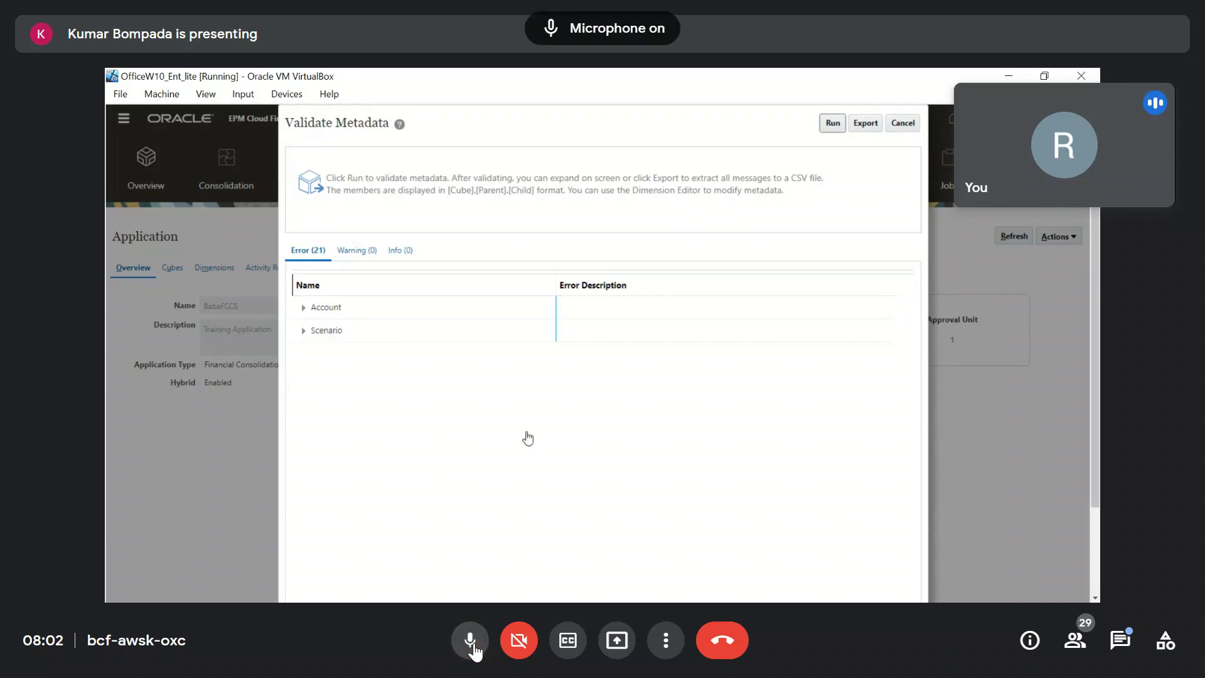
pyautogui.click(474, 649)
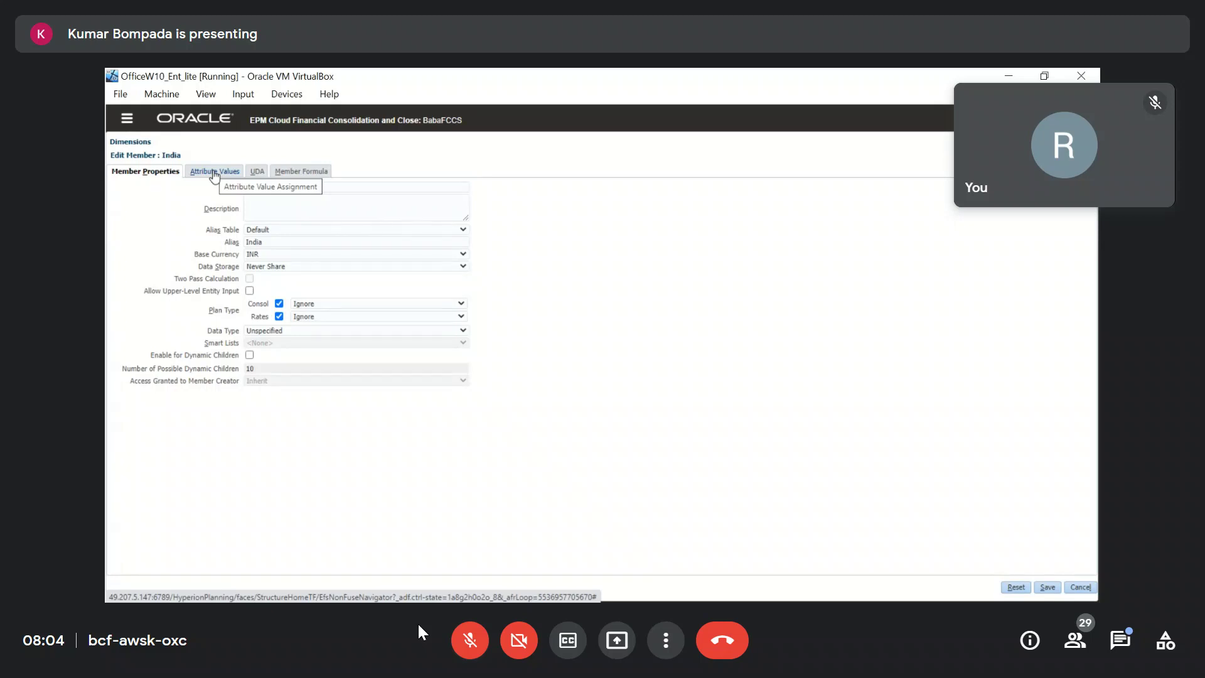
# Show India's Attribute Values, with Intercompany Entity assigned ICP_Entity_Yes.
pyautogui.click(468, 640)
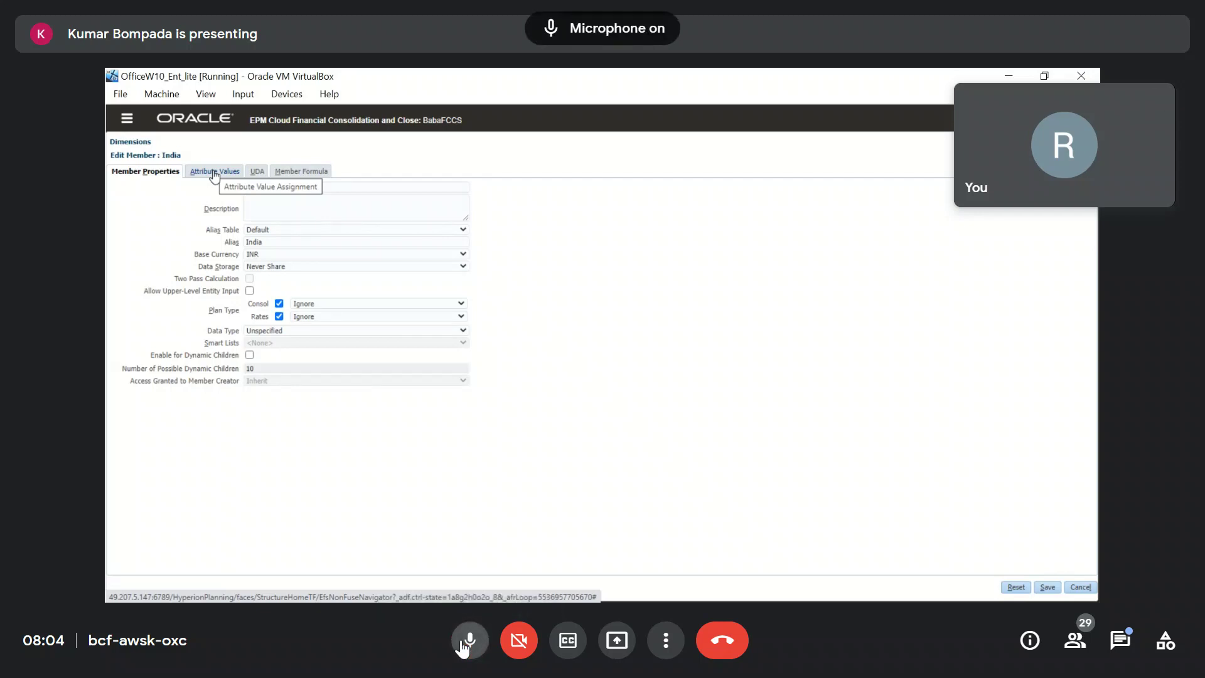
pyautogui.click(468, 639)
pyautogui.click(461, 641)
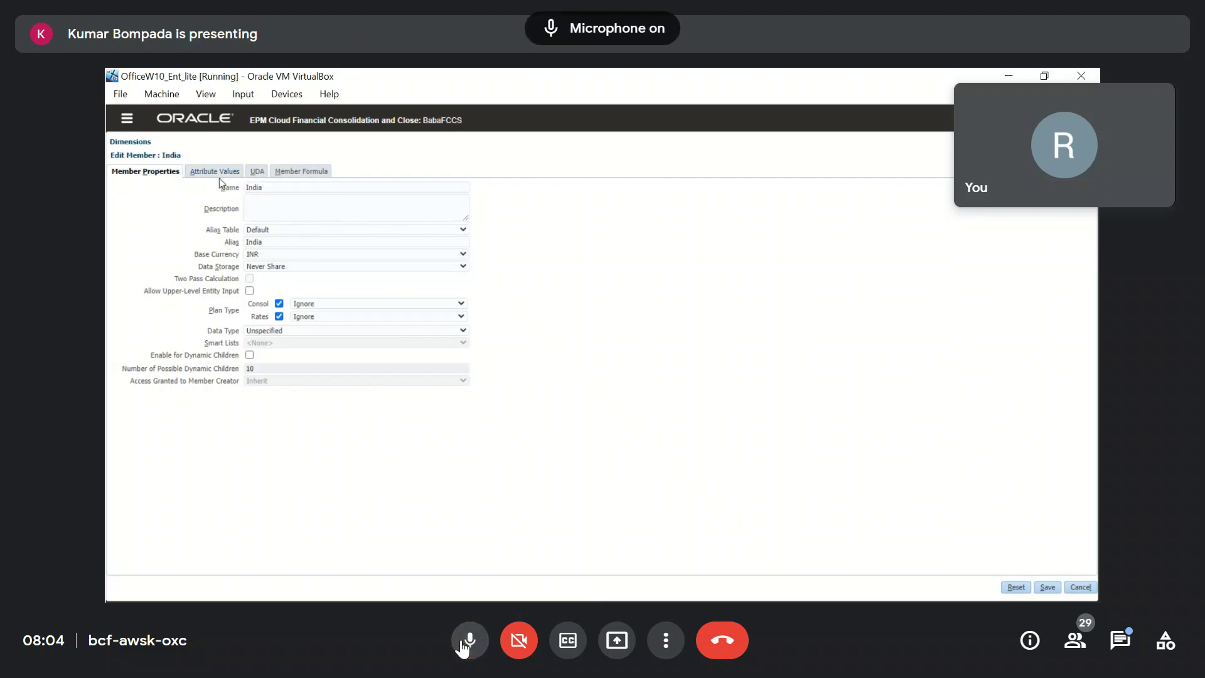
pyautogui.click(212, 170)
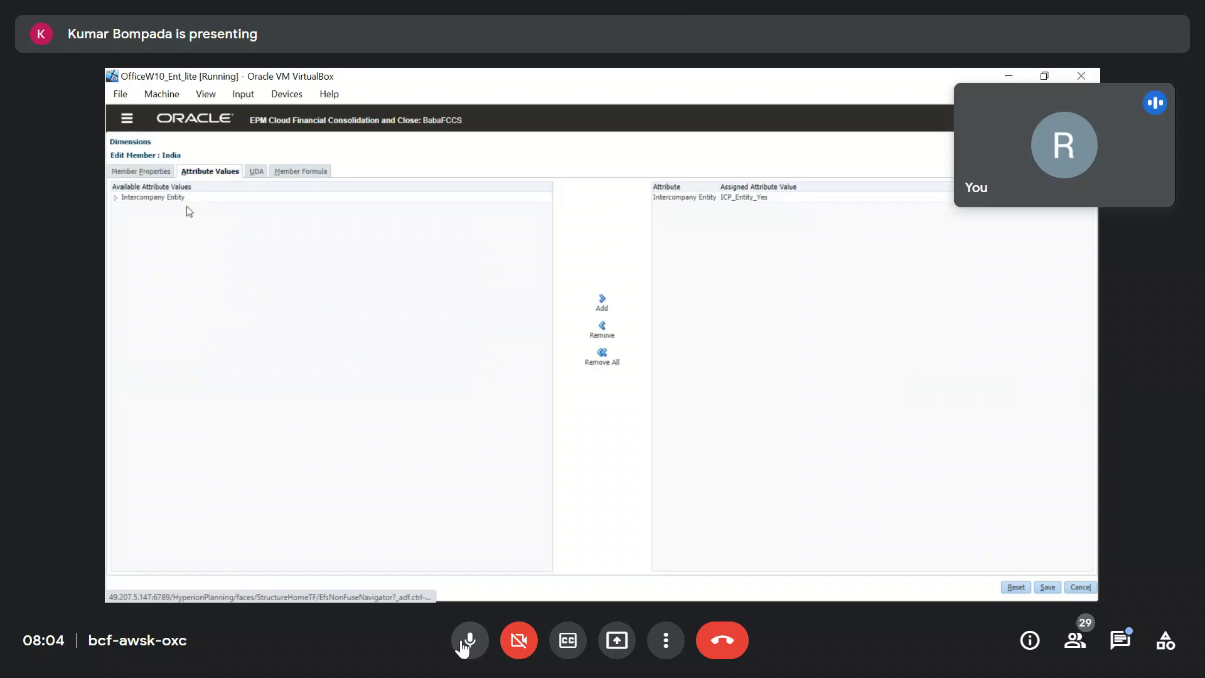
# Expand Intercompany Entity in India's available attribute values while narrating.
pyautogui.click(116, 198)
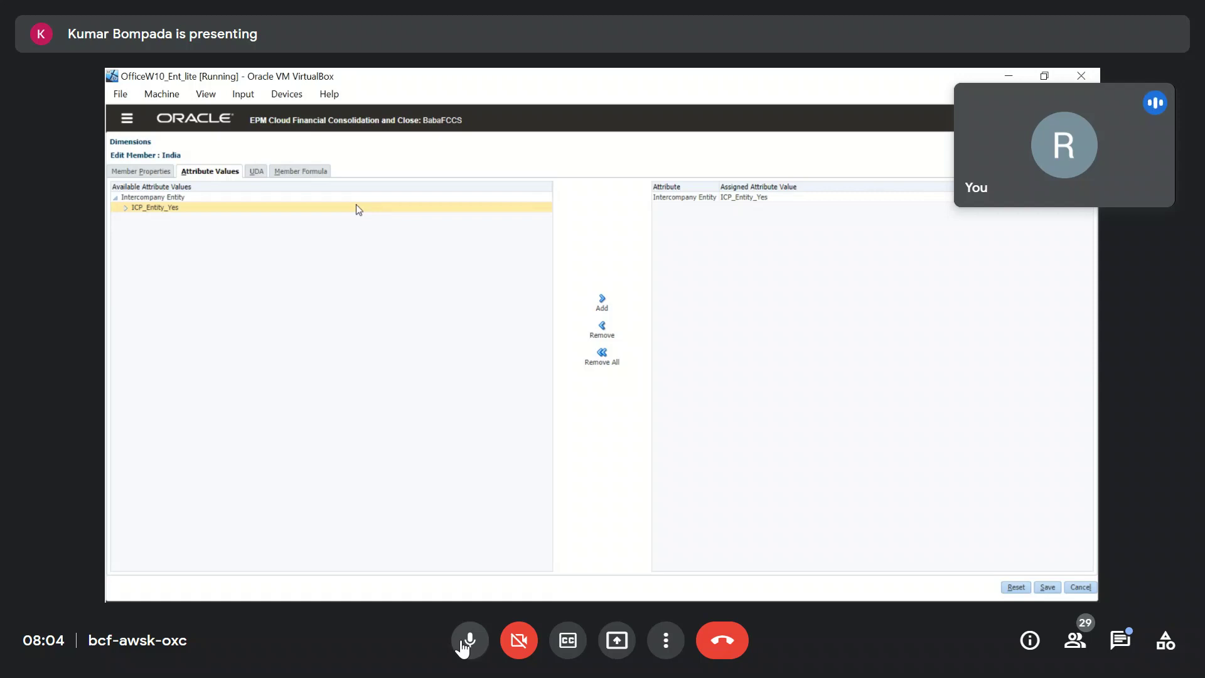
pyautogui.click(464, 643)
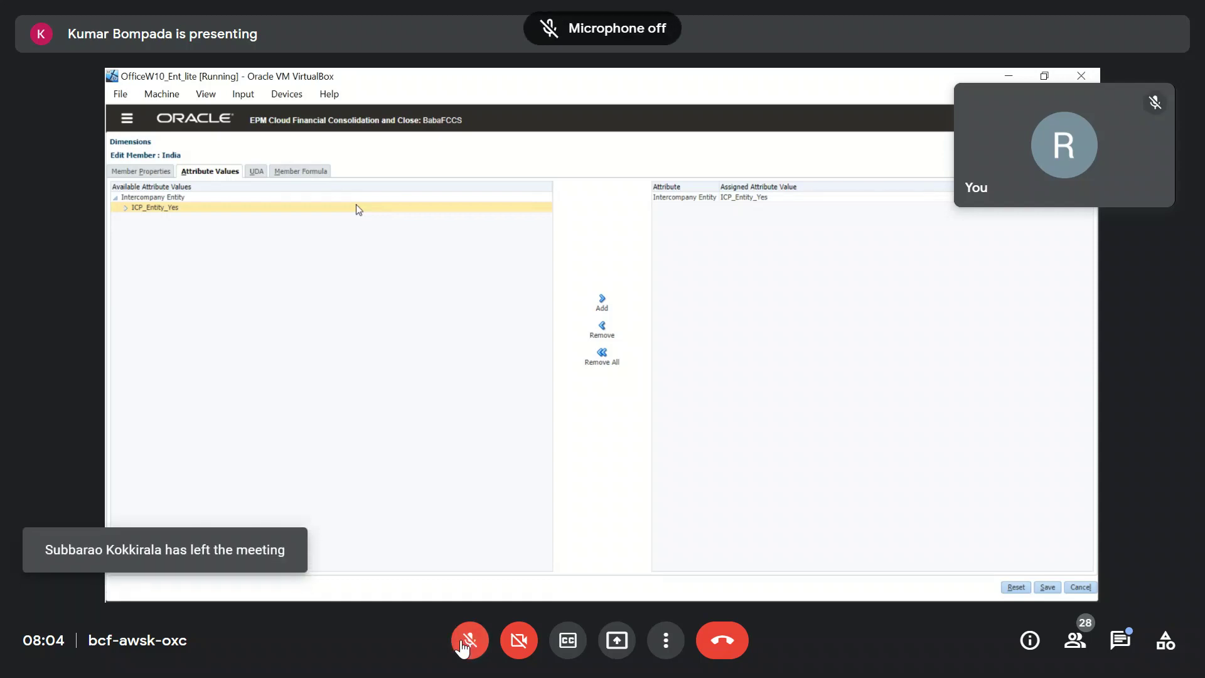
pyautogui.click(463, 645)
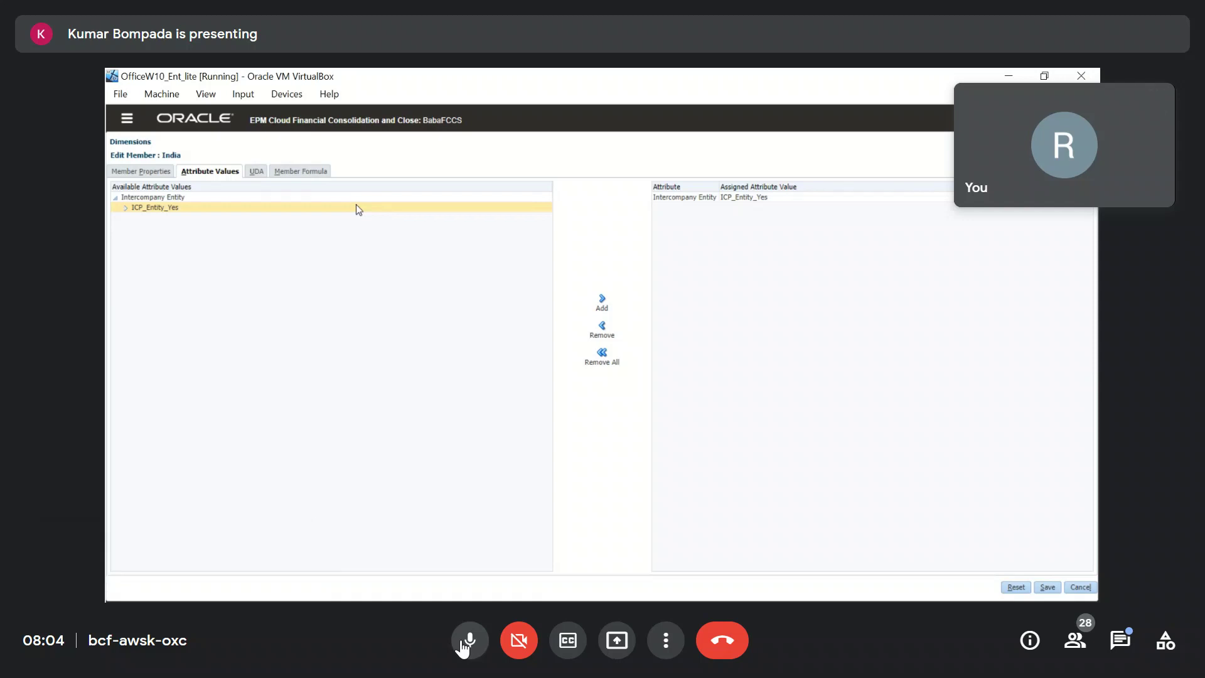
pyautogui.click(464, 643)
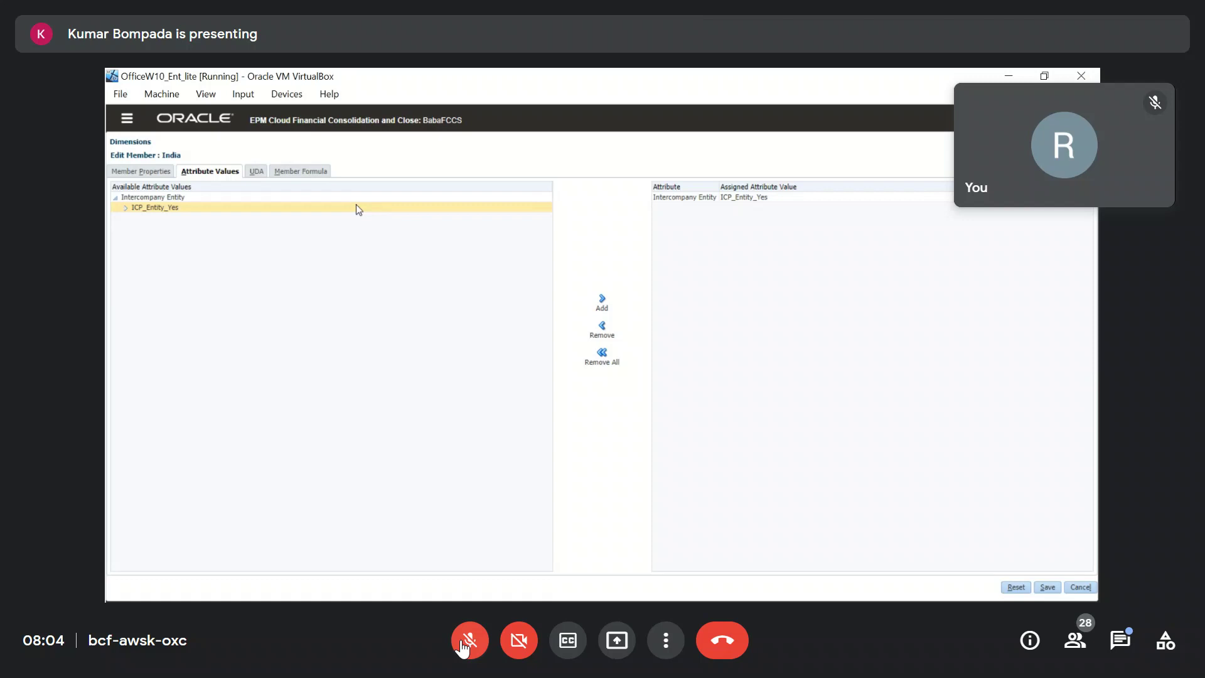
pyautogui.click(464, 643)
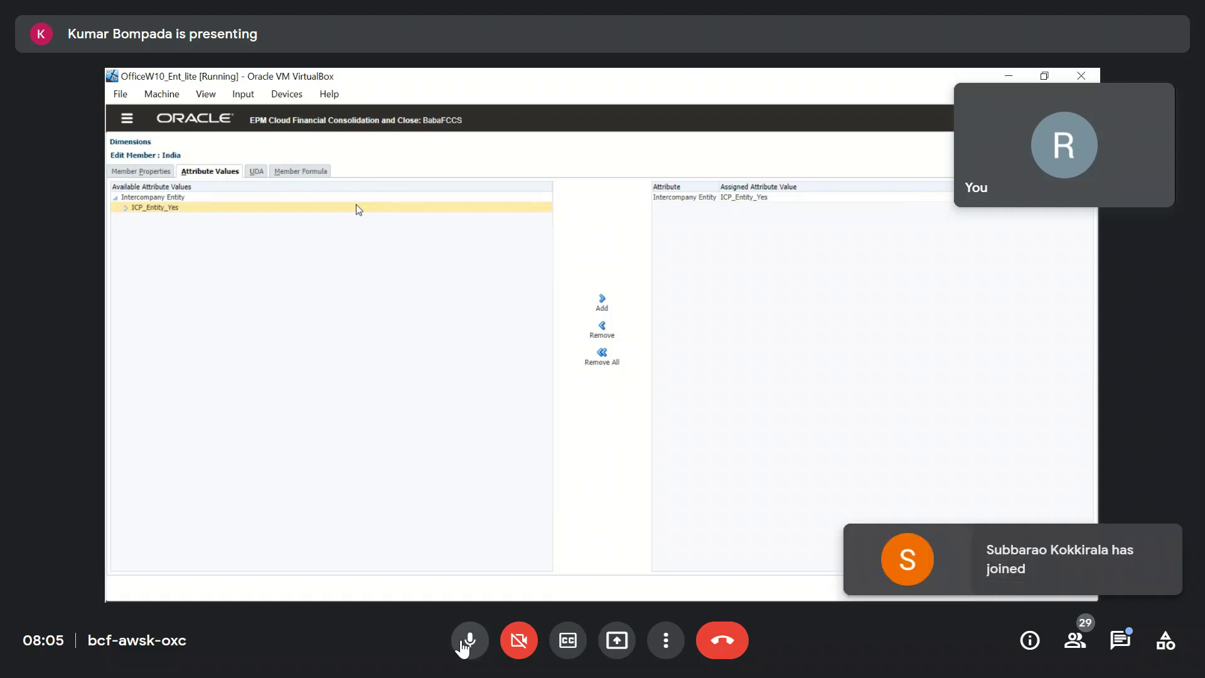
pyautogui.click(466, 643)
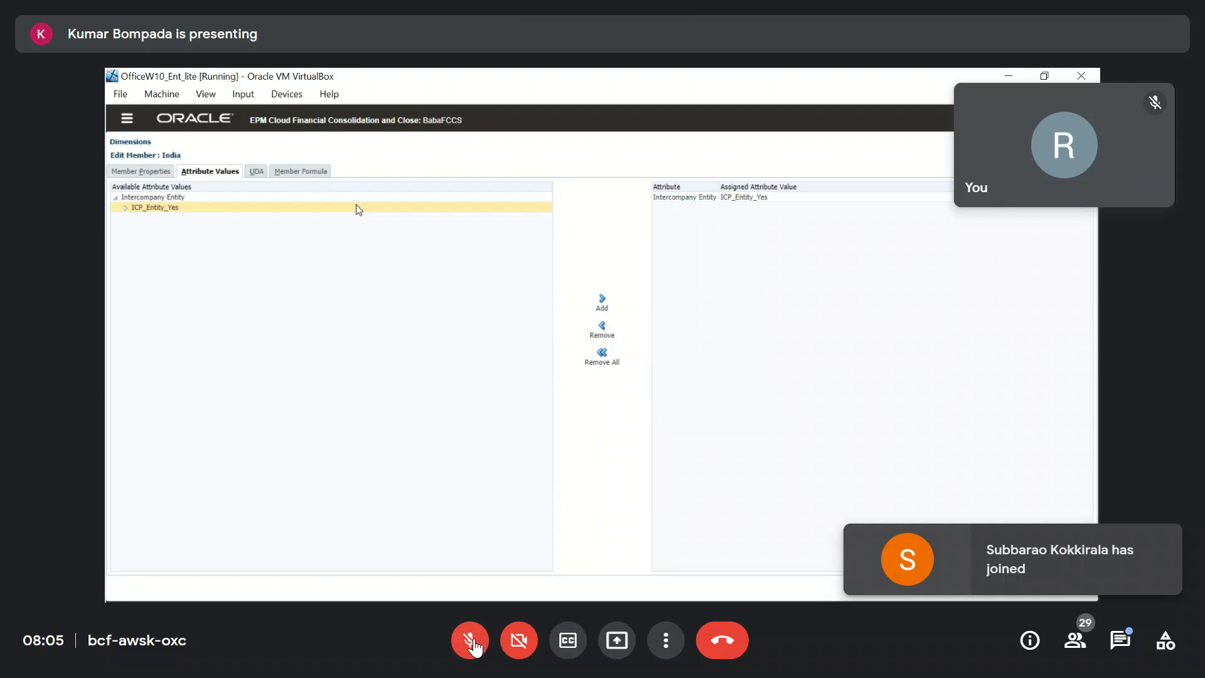
pyautogui.click(472, 642)
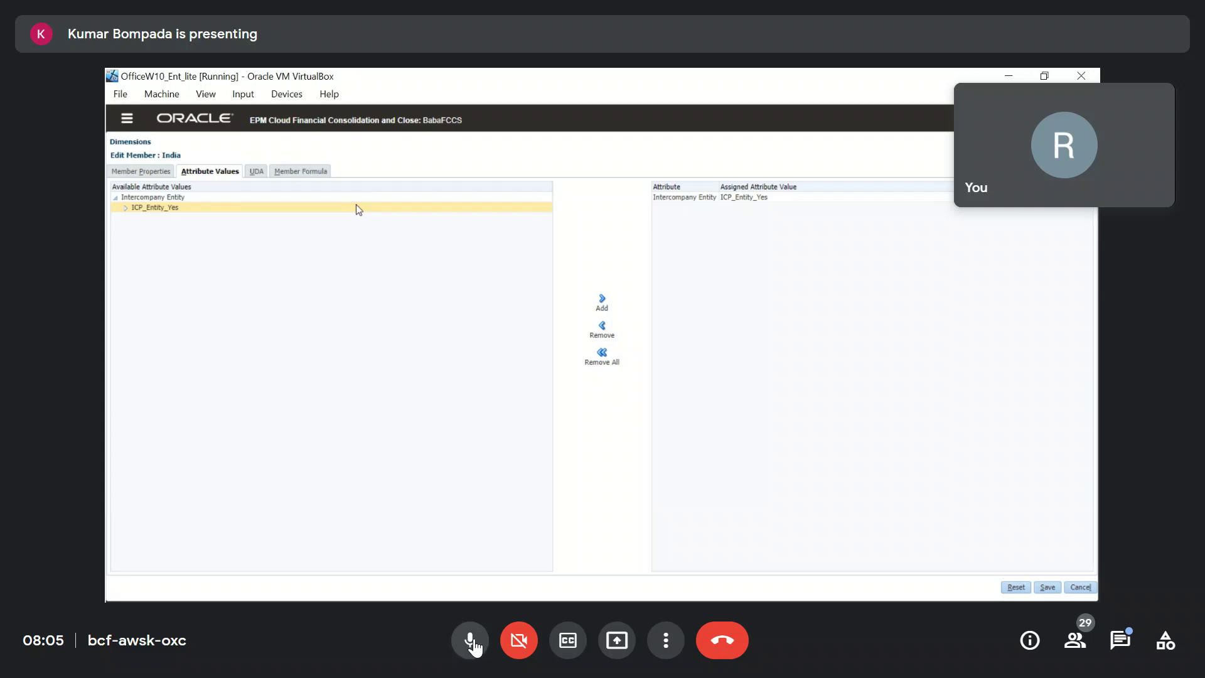
pyautogui.click(472, 642)
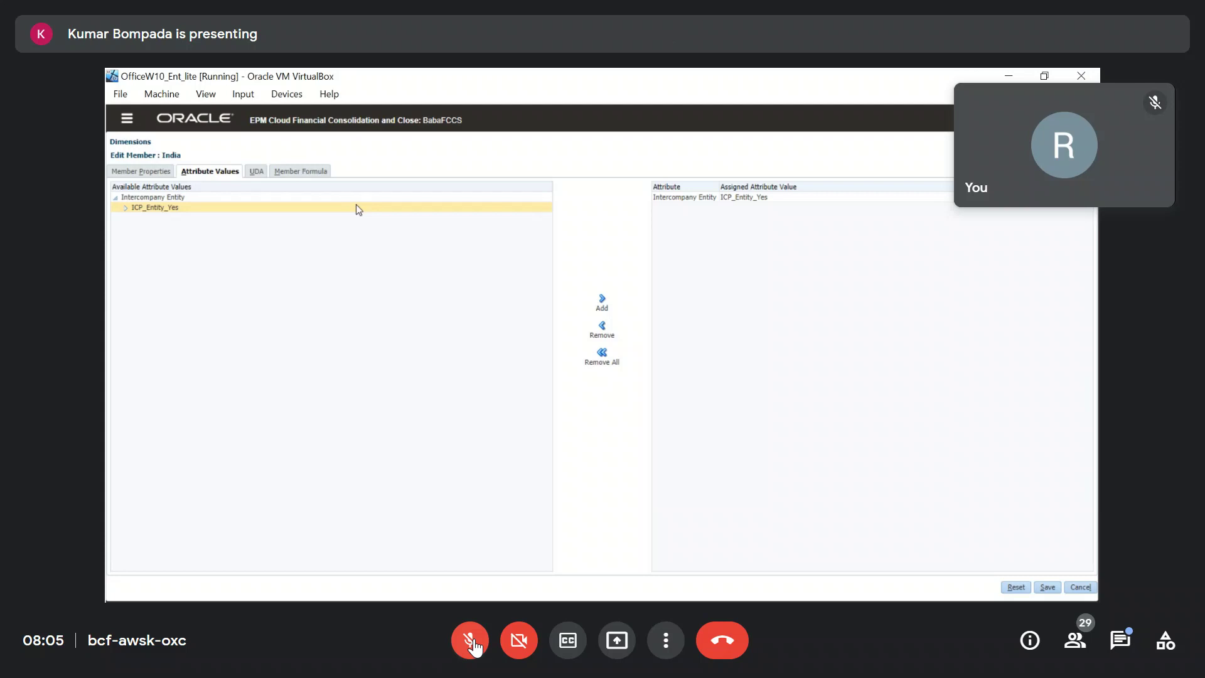
pyautogui.click(472, 643)
pyautogui.click(472, 643)
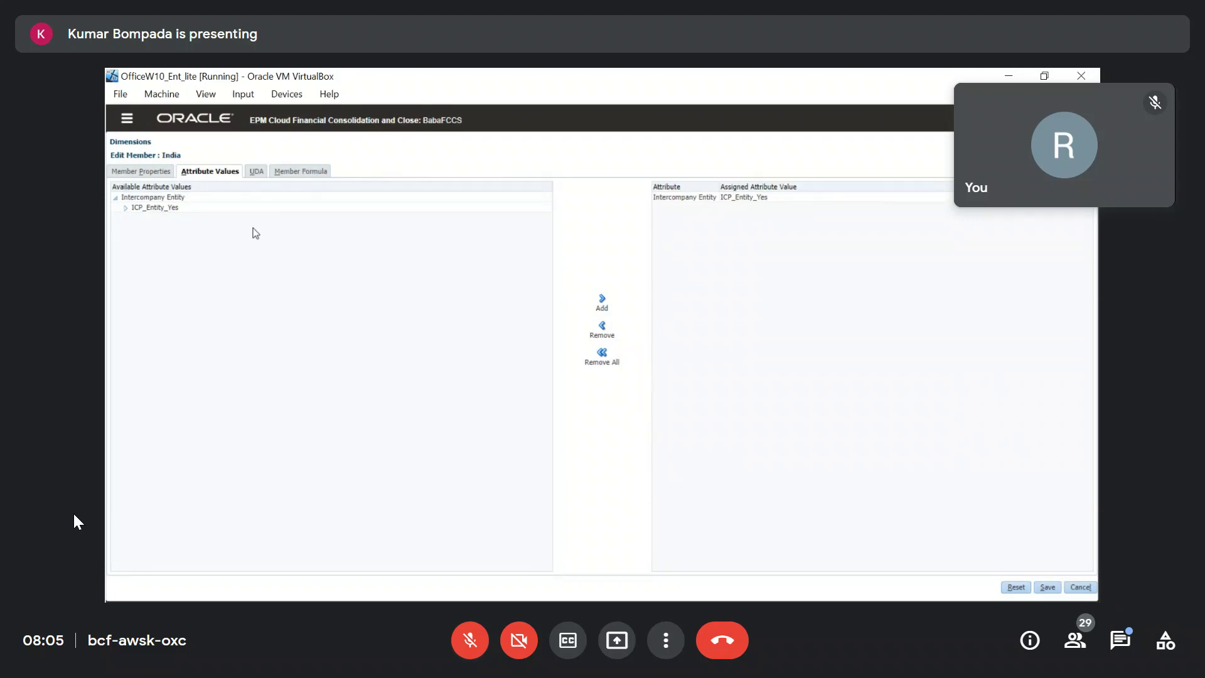
# Select the ICP_Entity_Yes attribute value for India.
pyautogui.click(169, 208)
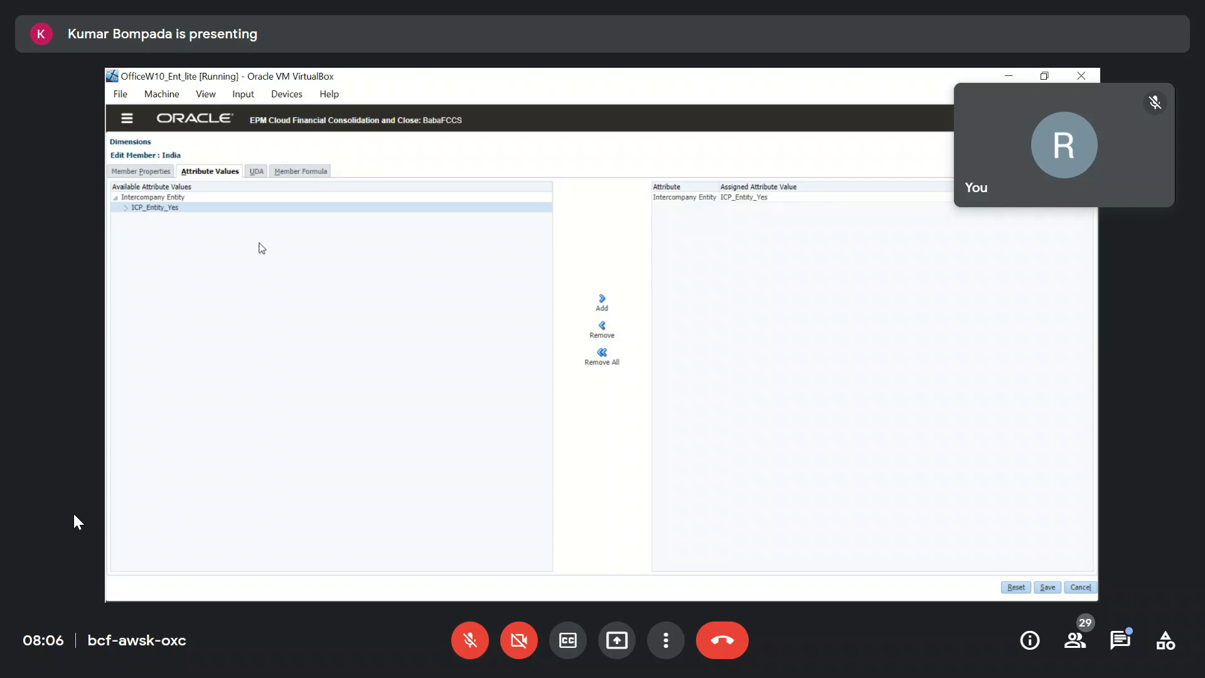
pyautogui.click(459, 643)
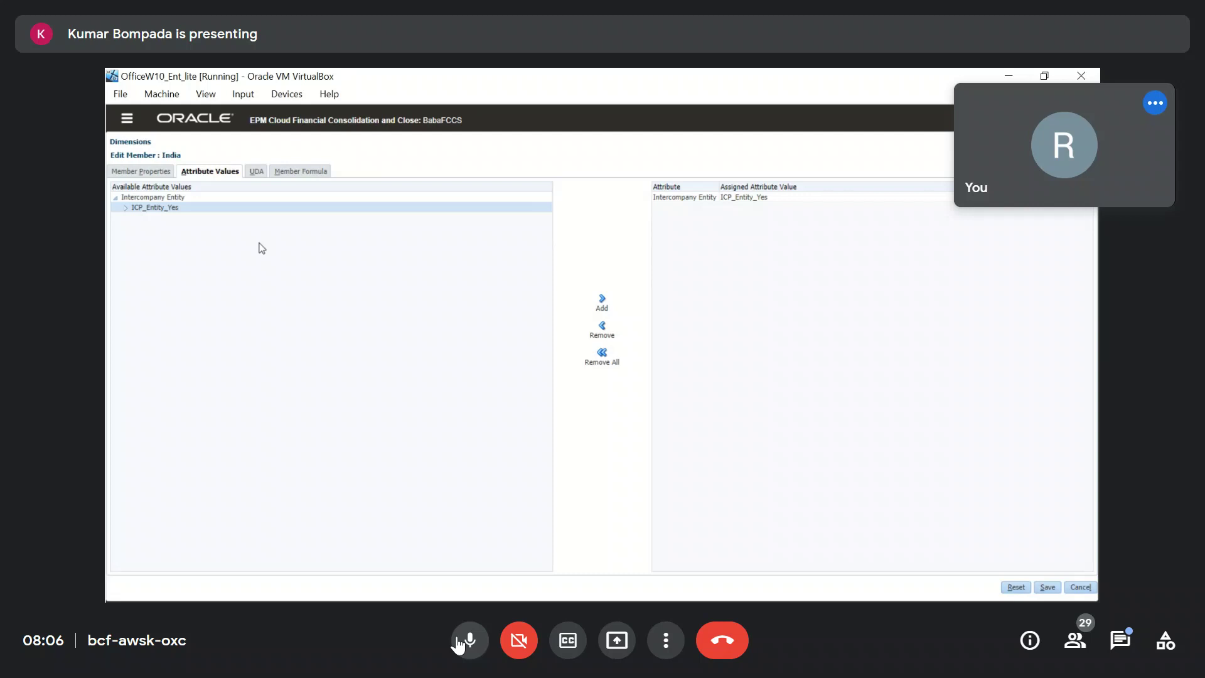
pyautogui.click(459, 643)
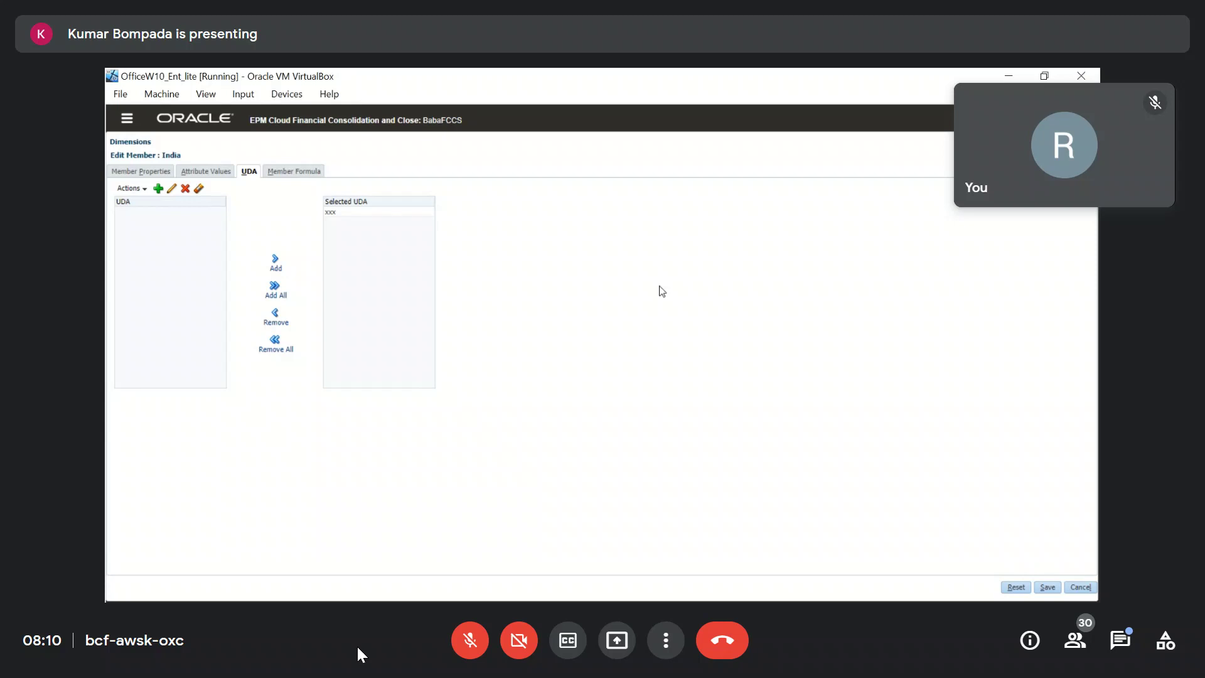
# Cancel India's member edit without saving, returning to the Entity list.
pyautogui.click(1080, 586)
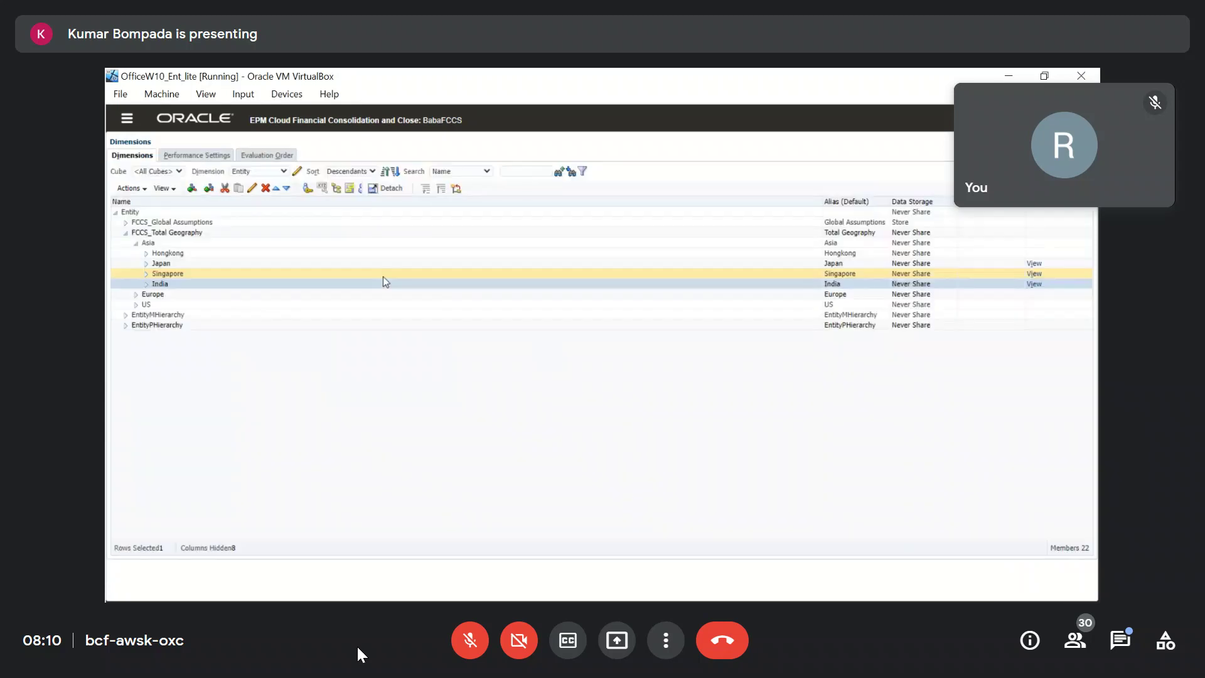
# In Excel, dismiss the intercompany member selection and open member selection for the India entity cell.
pyautogui.hotkey('alt', 'Tab')
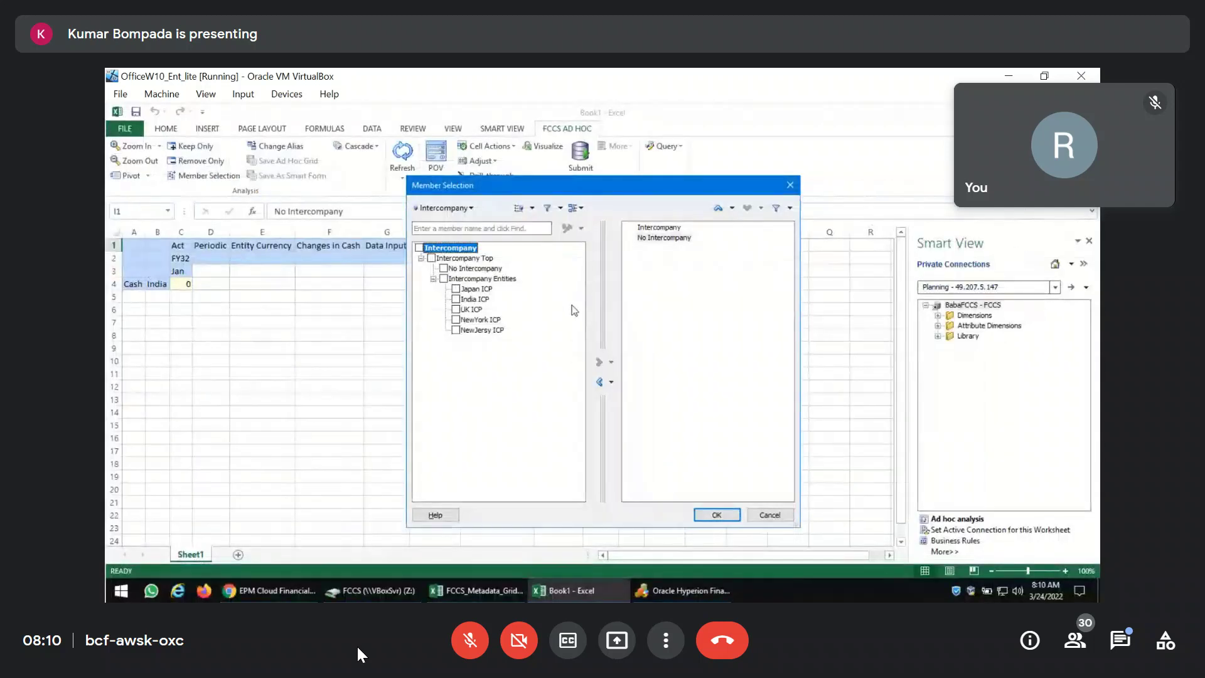
pyautogui.click(770, 515)
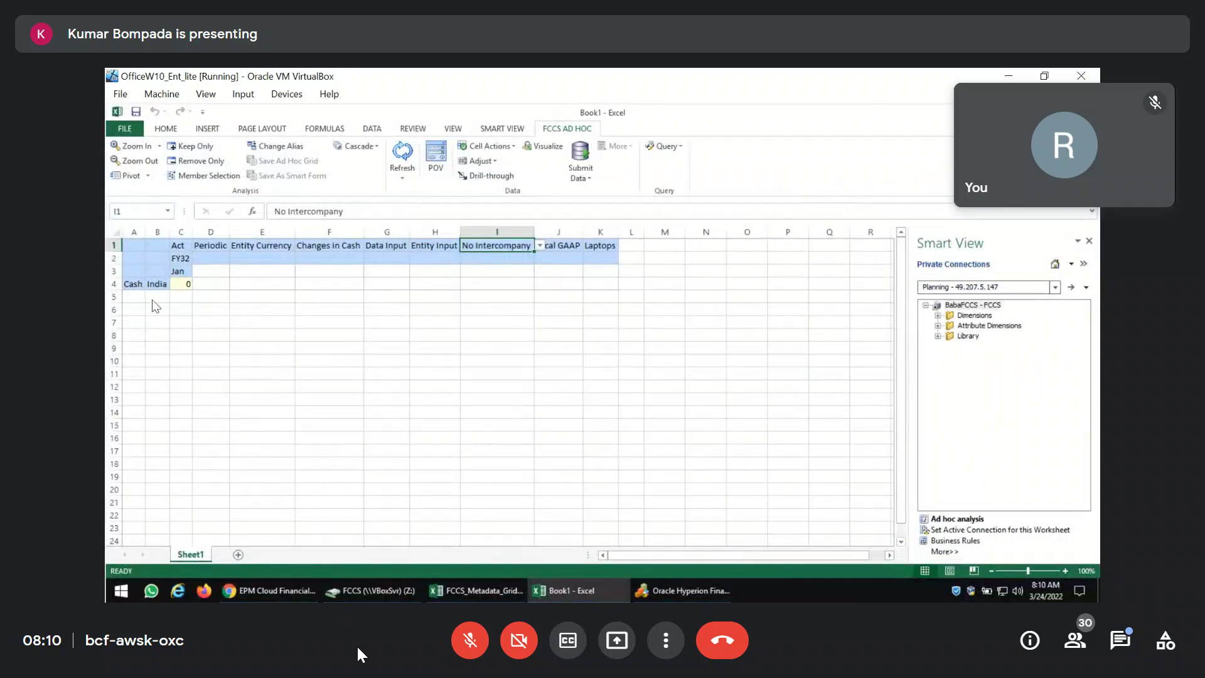
pyautogui.click(156, 283)
pyautogui.click(212, 176)
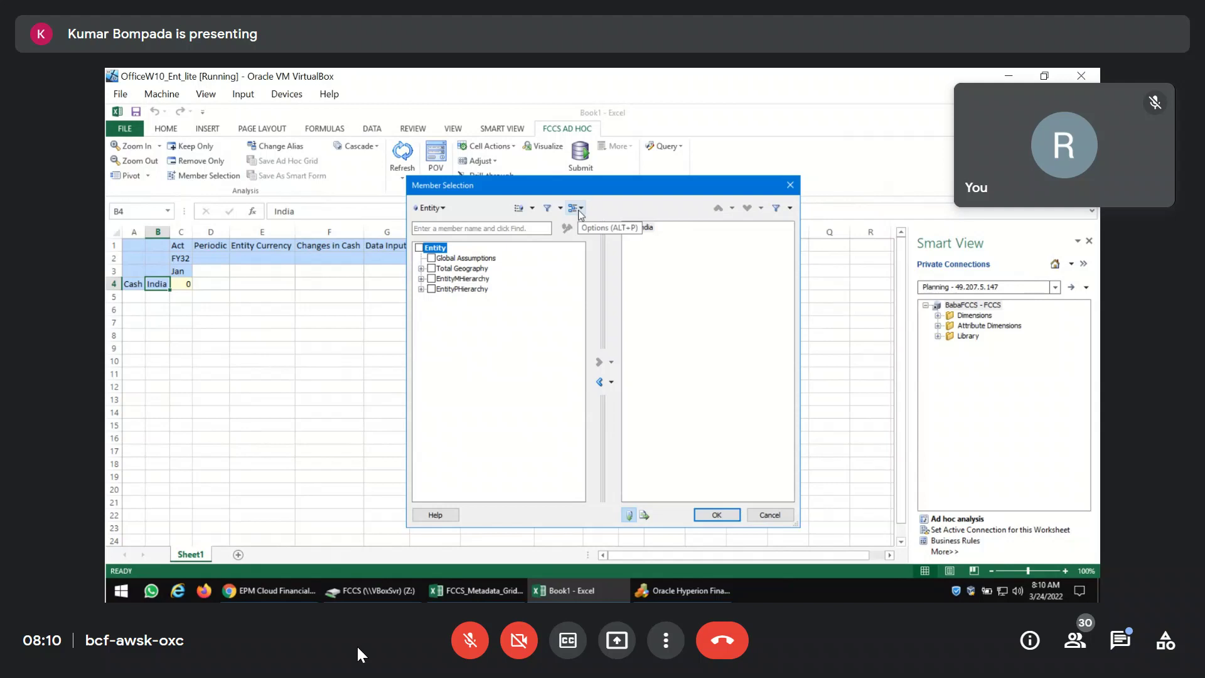
# Filter the entity members by the UDA value xxx.
pyautogui.click(560, 210)
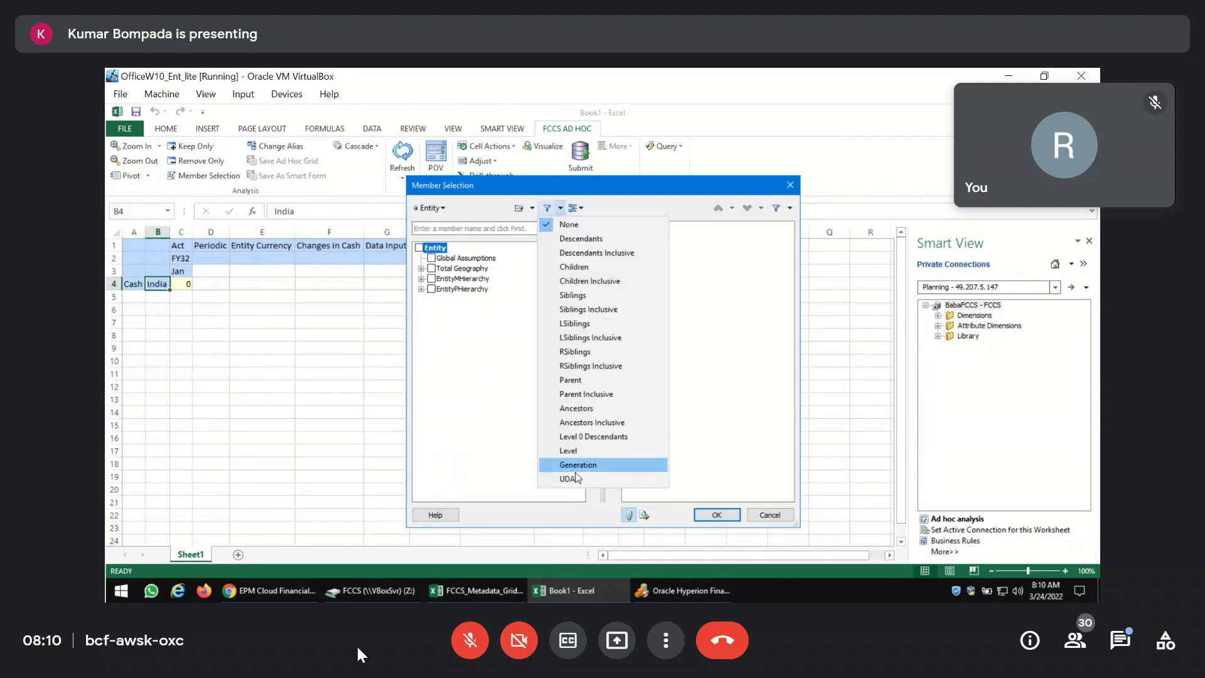
pyautogui.click(567, 479)
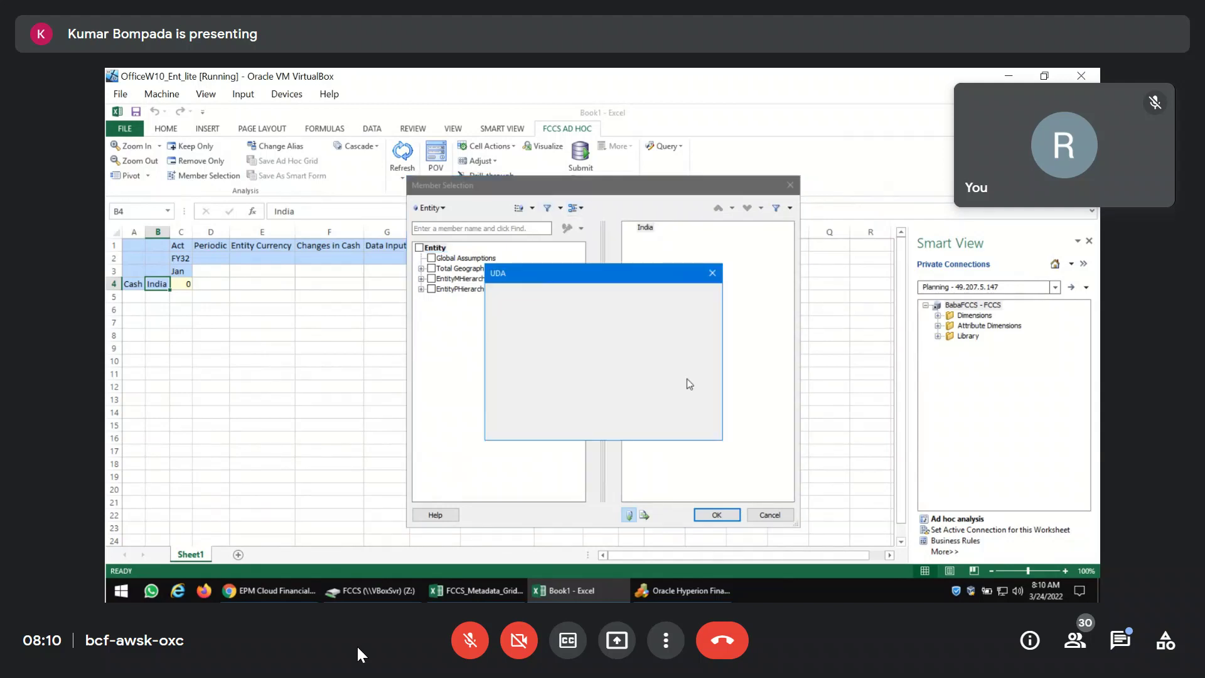
pyautogui.click(658, 332)
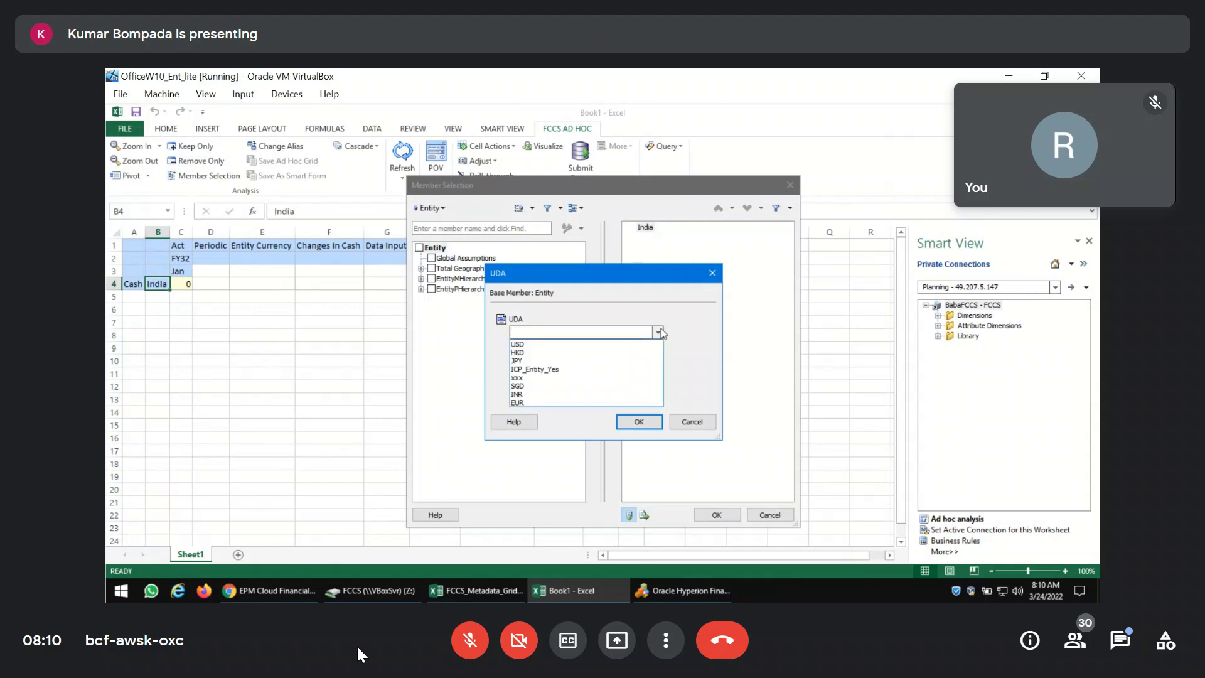
pyautogui.click(546, 377)
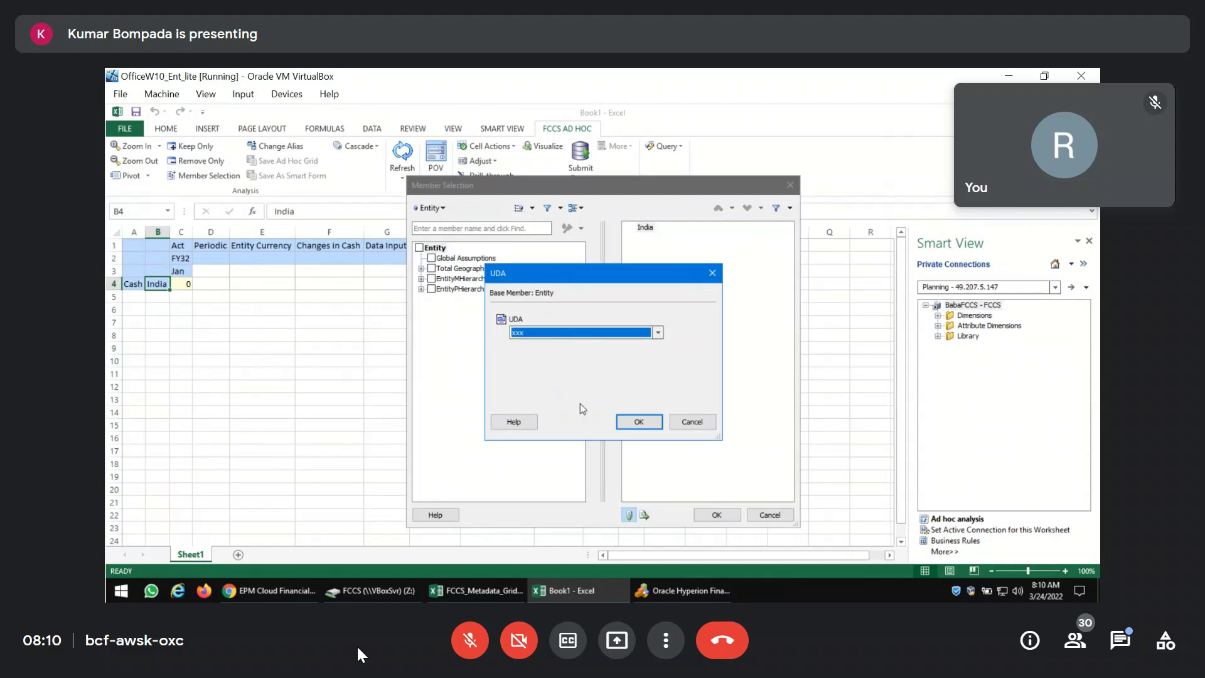
pyautogui.click(638, 421)
# Check Japan, both India entities and Ireland, then return to the FCCS Entity dimension page.
pyautogui.click(431, 258)
pyautogui.click(432, 268)
pyautogui.click(431, 278)
pyautogui.click(431, 289)
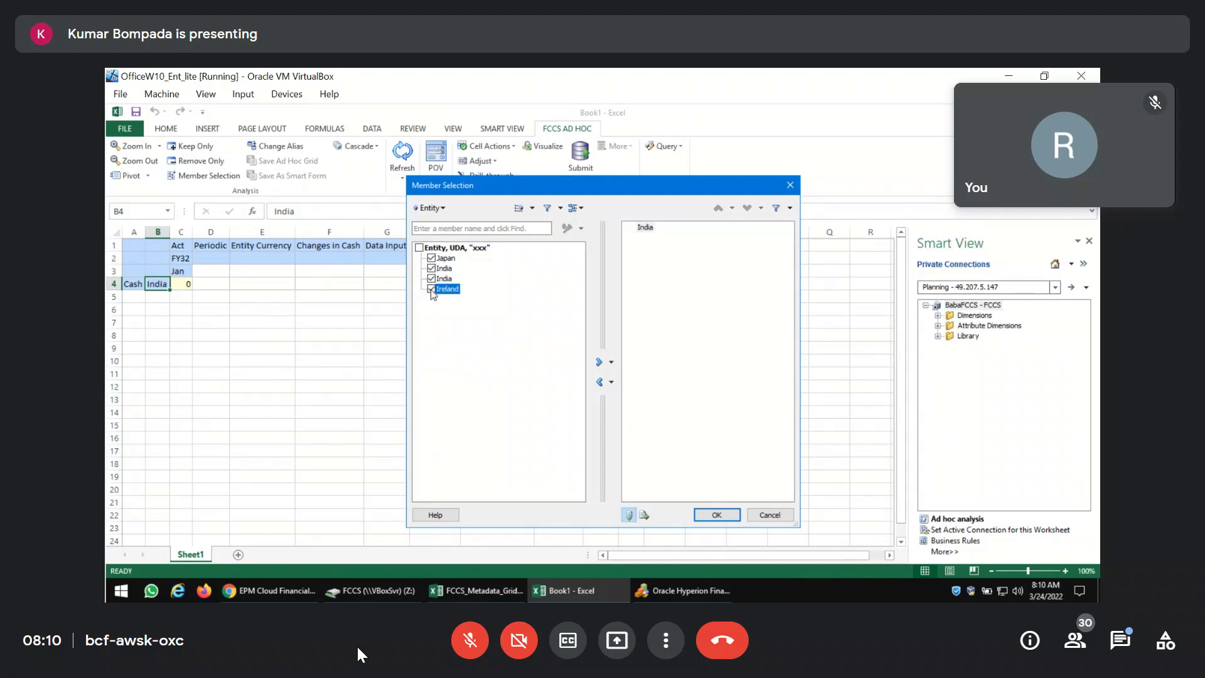
pyautogui.click(270, 591)
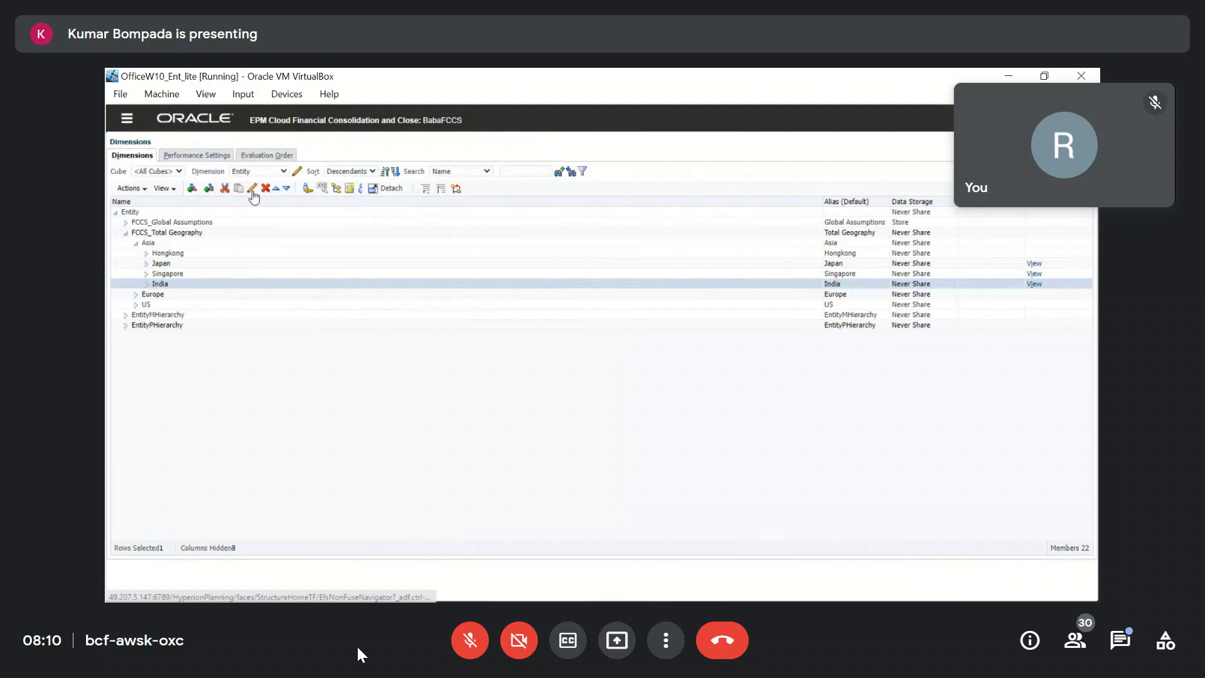
# Review the UDAs assigned to India and then Japan in their member editors, confirming xxx.
pyautogui.click(252, 188)
pyautogui.click(254, 172)
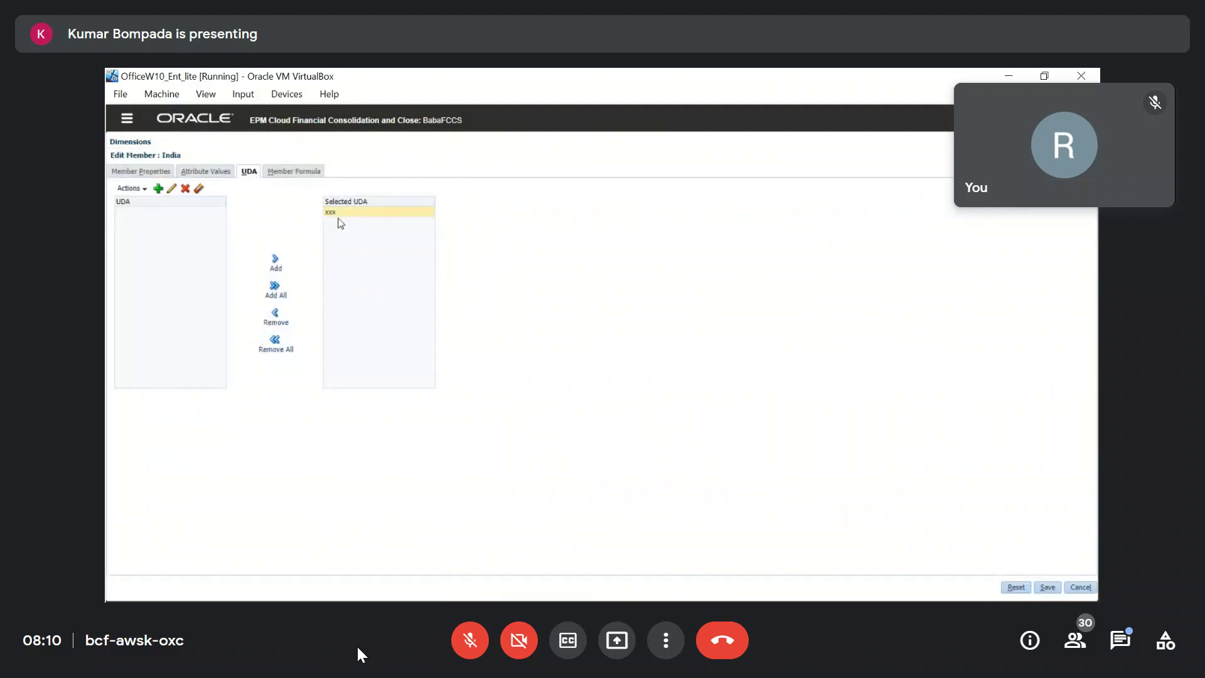
pyautogui.click(1078, 588)
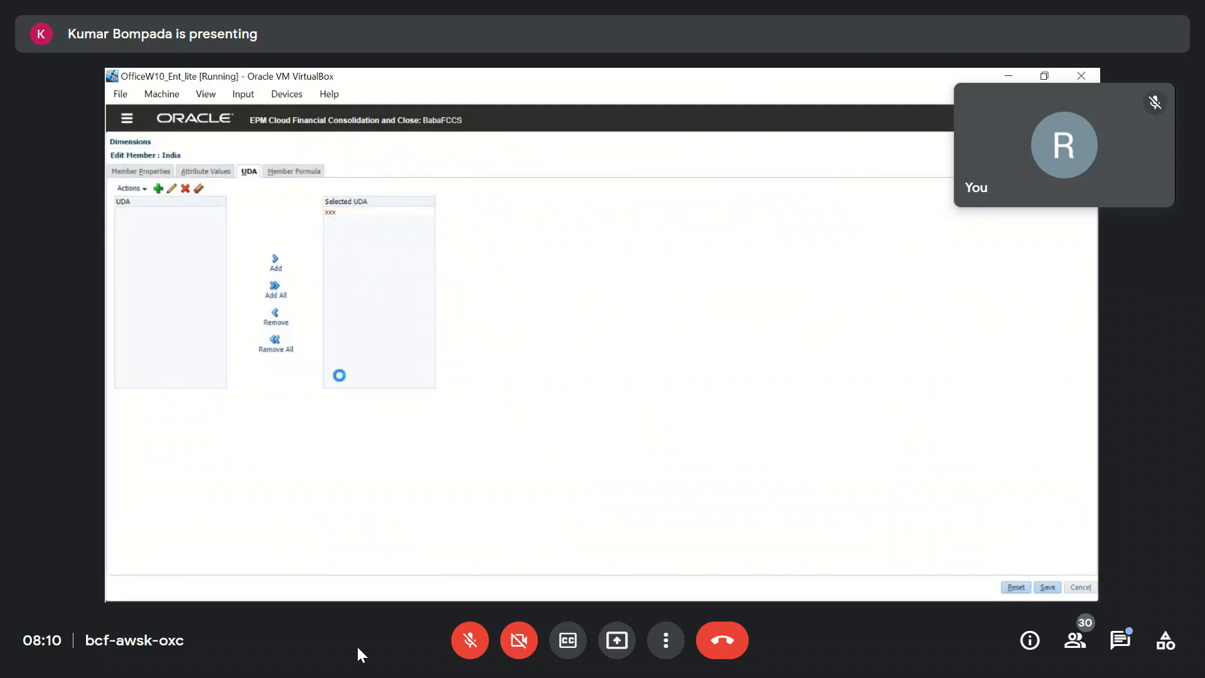
pyautogui.click(207, 263)
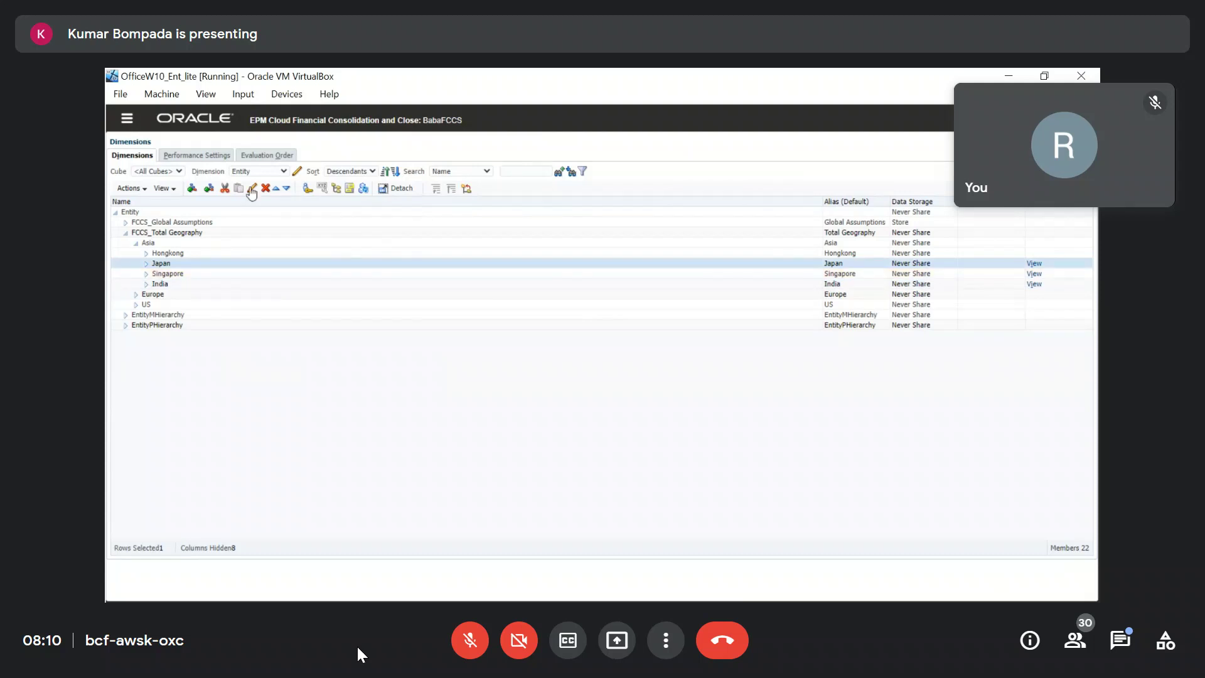
pyautogui.click(250, 188)
pyautogui.click(249, 171)
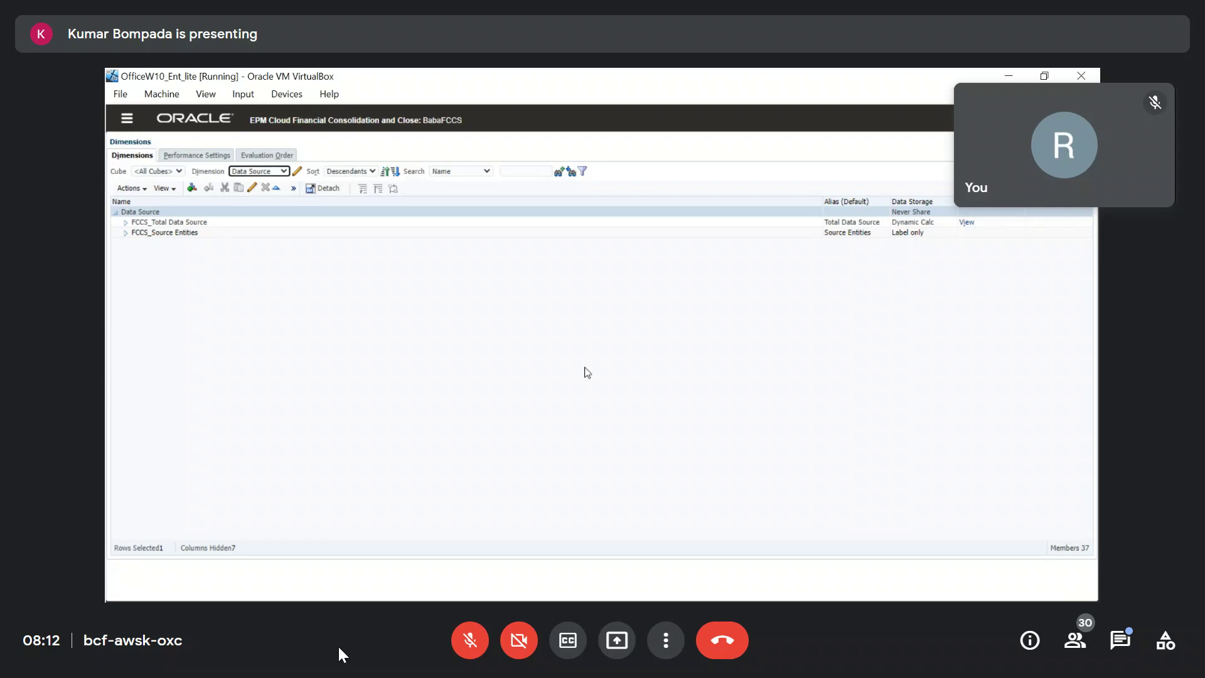
# Expand FCCS_Total Data Source, FCCS_Total Eliminations and FCCS_TotalInputAndAdjusted, inspecting children like FCCS_Partner Eliminations and FCCS_Managed Data.
pyautogui.click(127, 222)
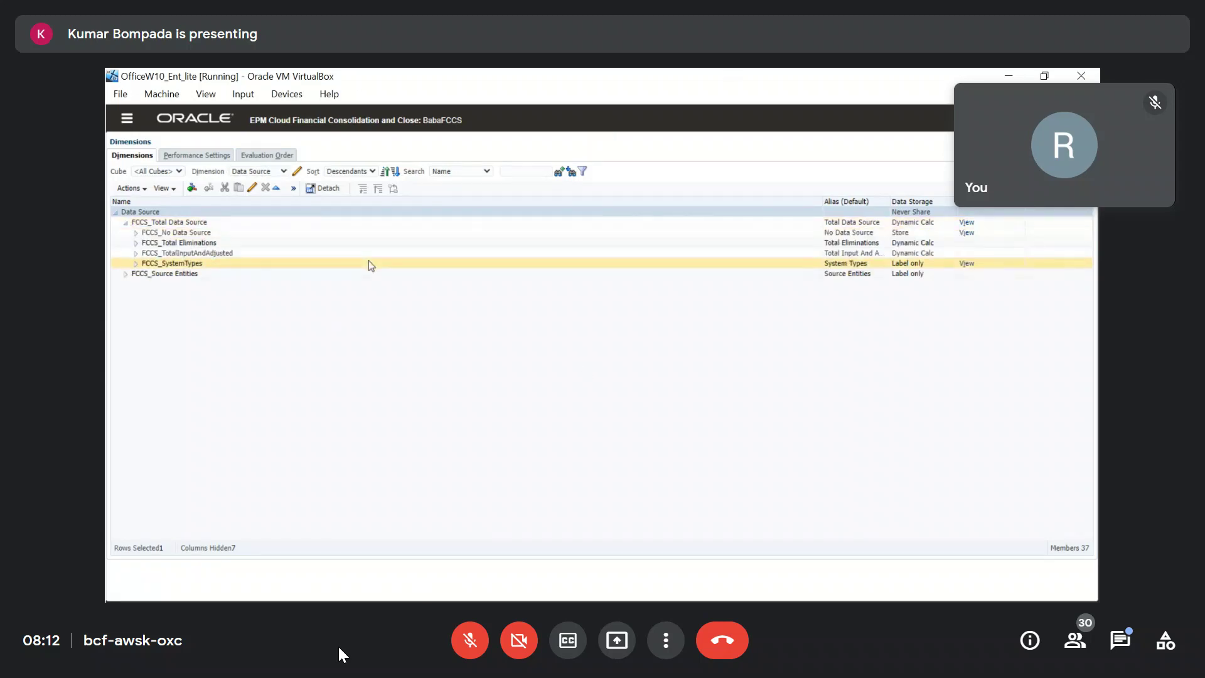
pyautogui.click(226, 233)
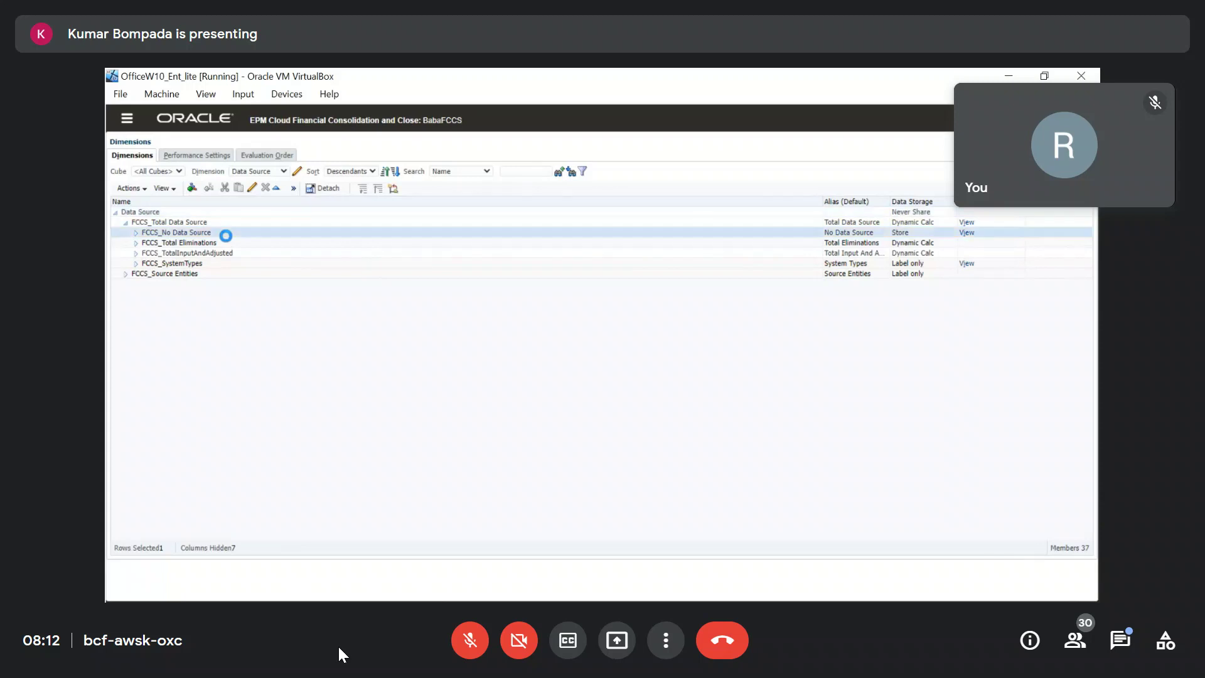
pyautogui.click(135, 245)
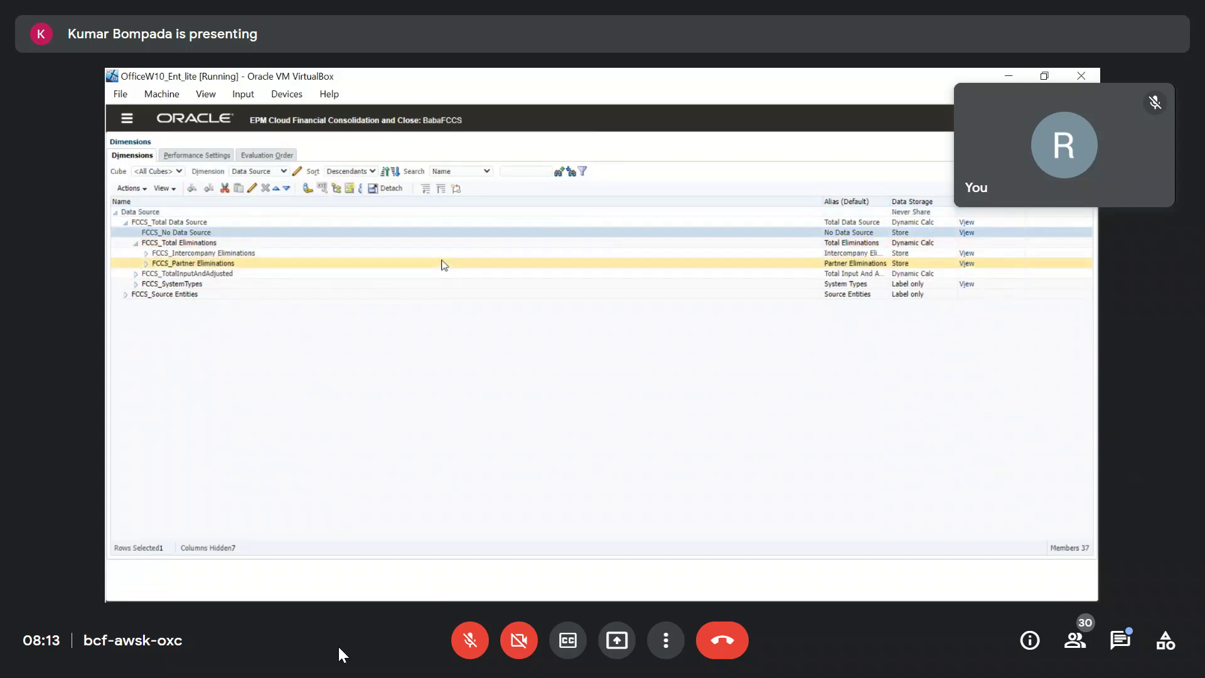
pyautogui.click(229, 243)
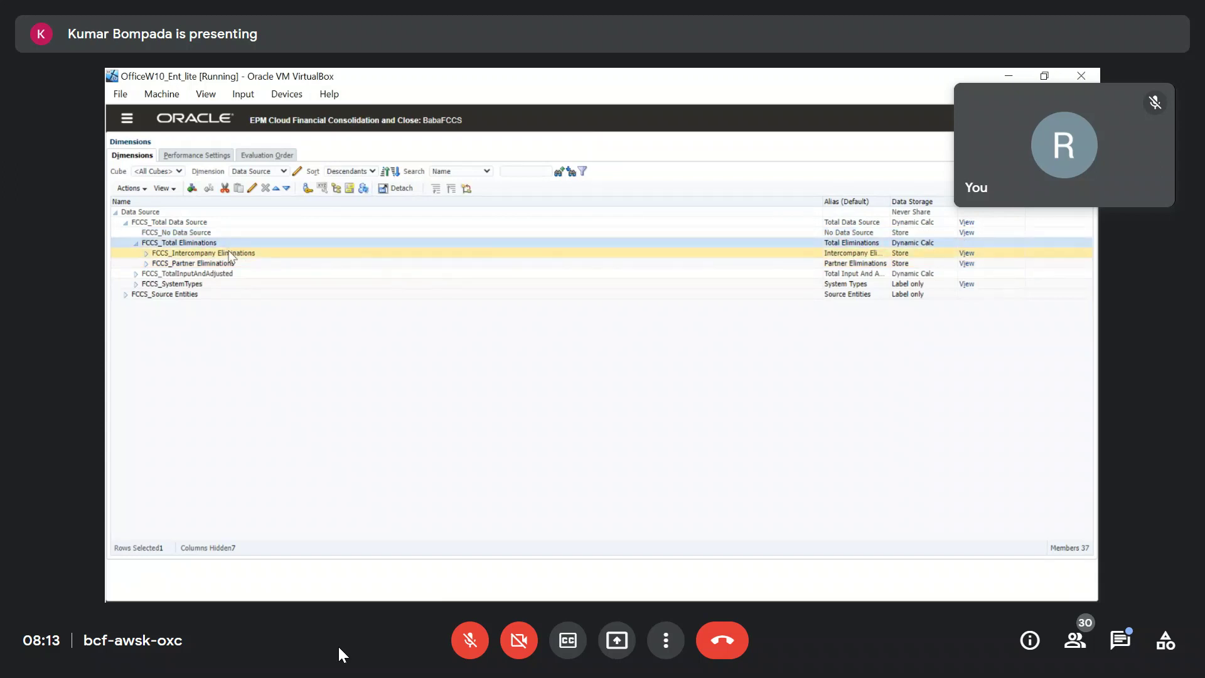
pyautogui.click(228, 266)
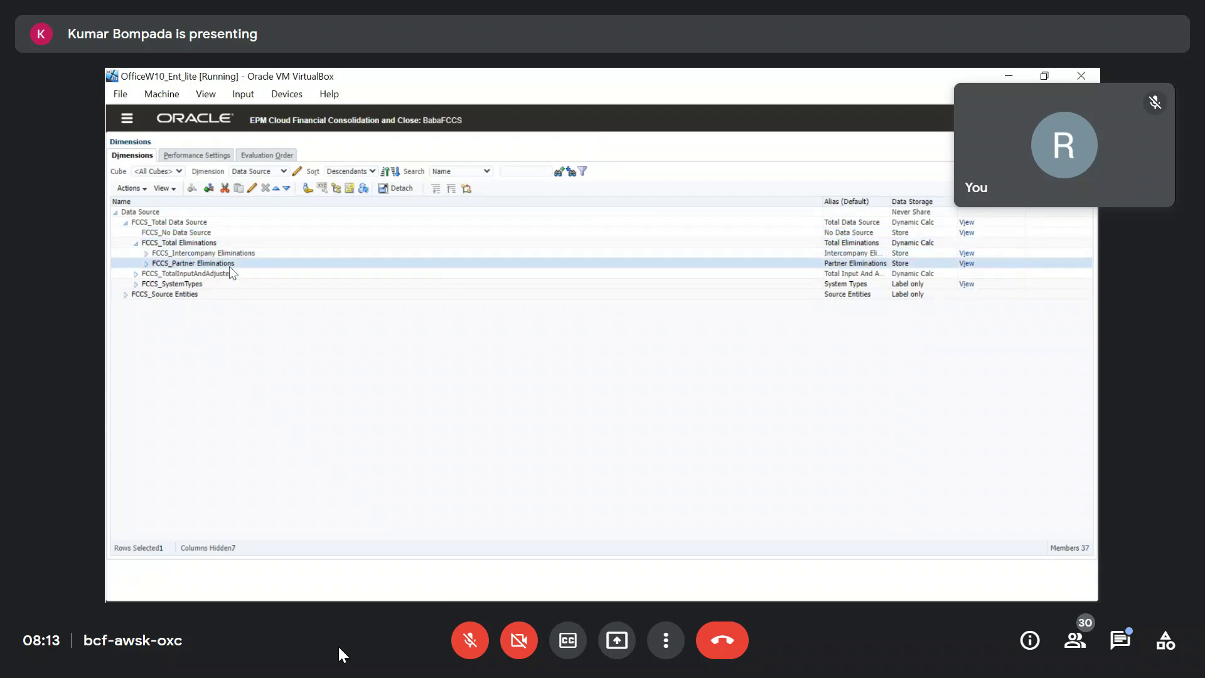
pyautogui.click(135, 276)
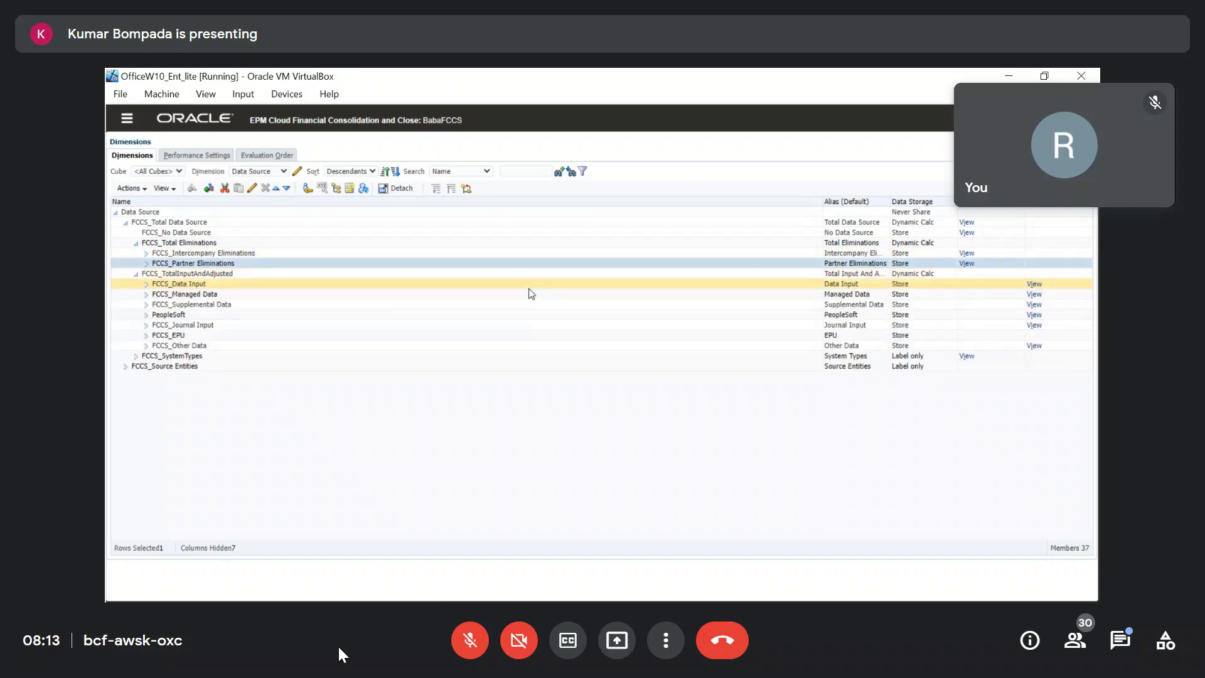
pyautogui.click(273, 287)
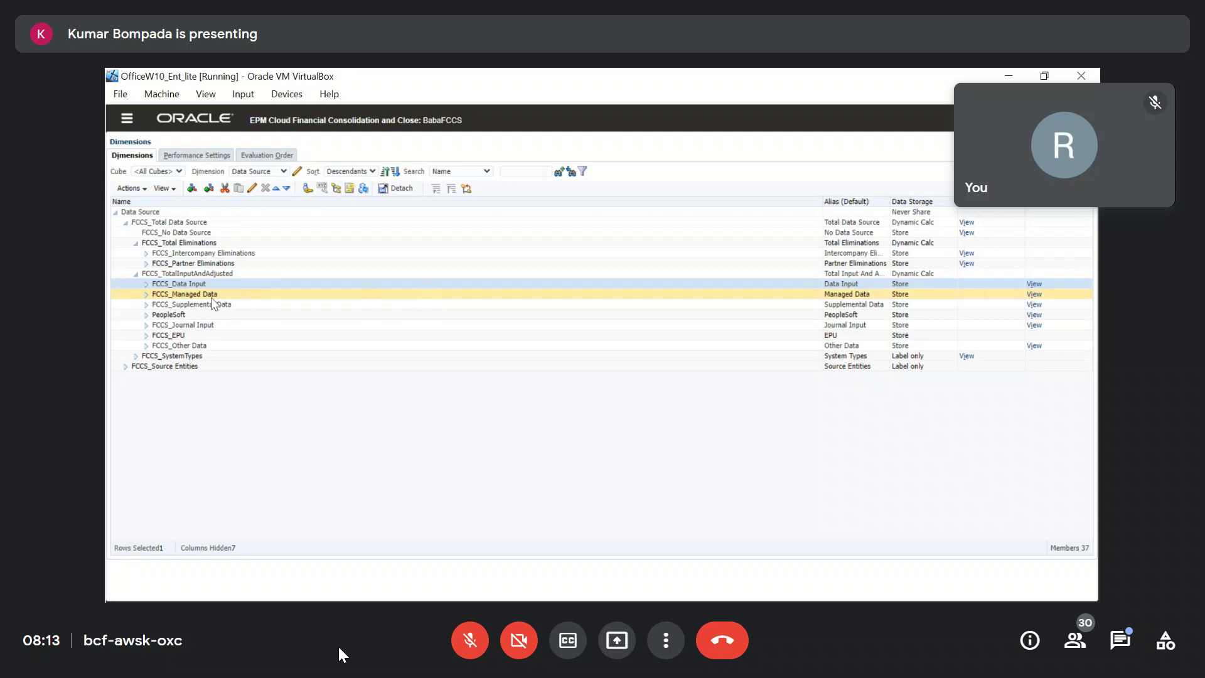
pyautogui.click(250, 295)
pyautogui.click(198, 284)
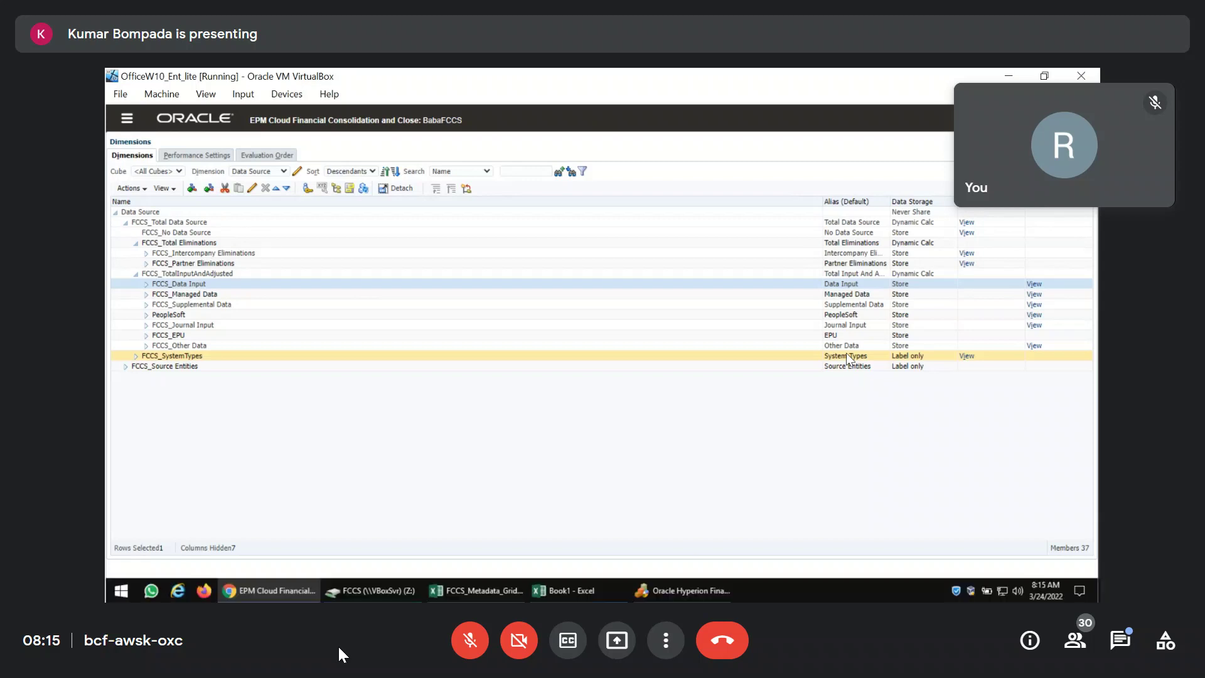
# Cancel member selection and close Book1 without saving.
pyautogui.hotkey('alt', 'Tab')
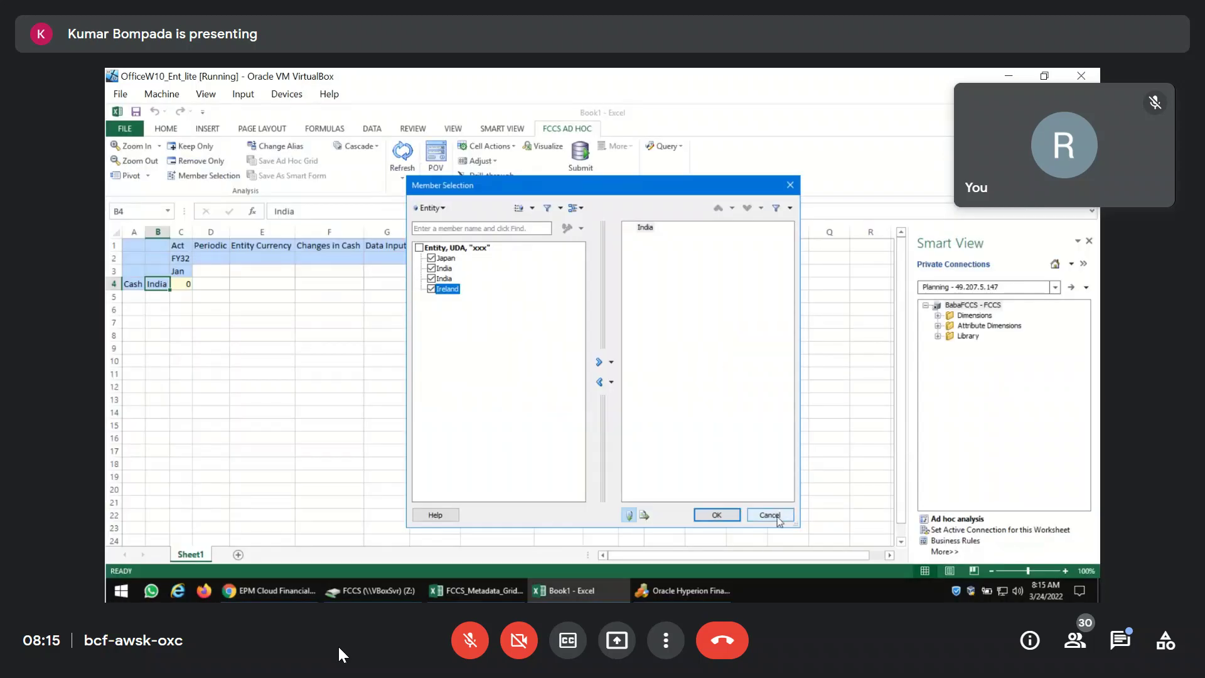
pyautogui.click(769, 515)
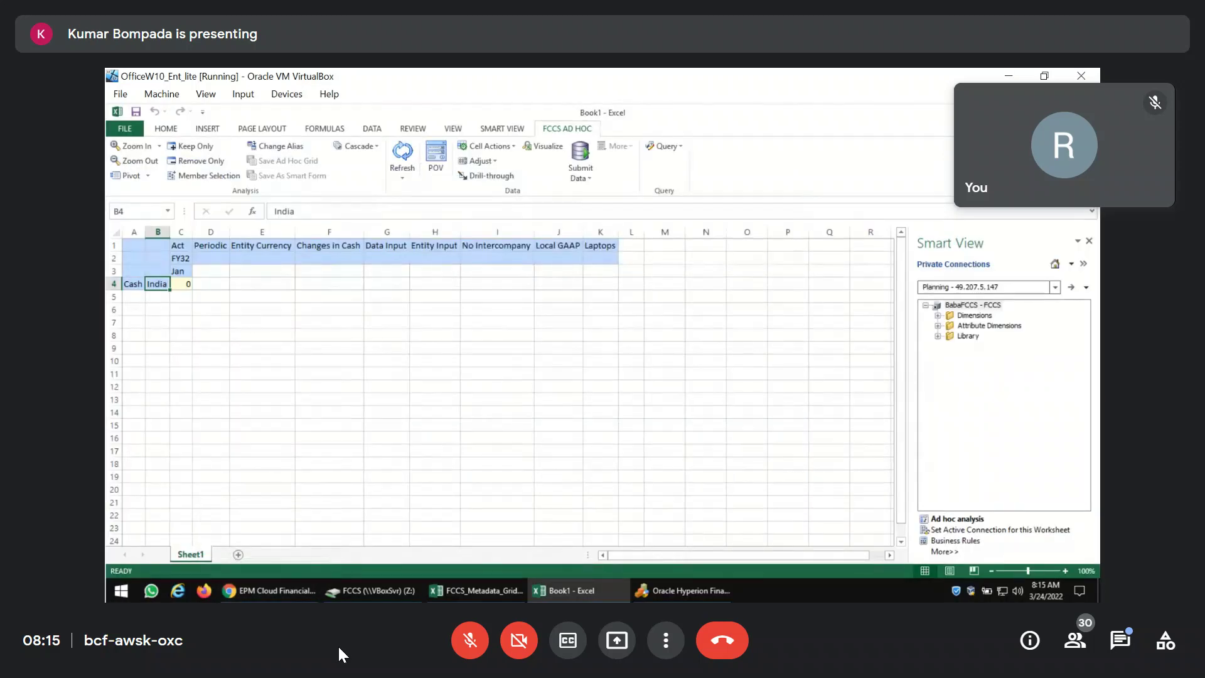
pyautogui.click(1089, 112)
pyautogui.click(602, 370)
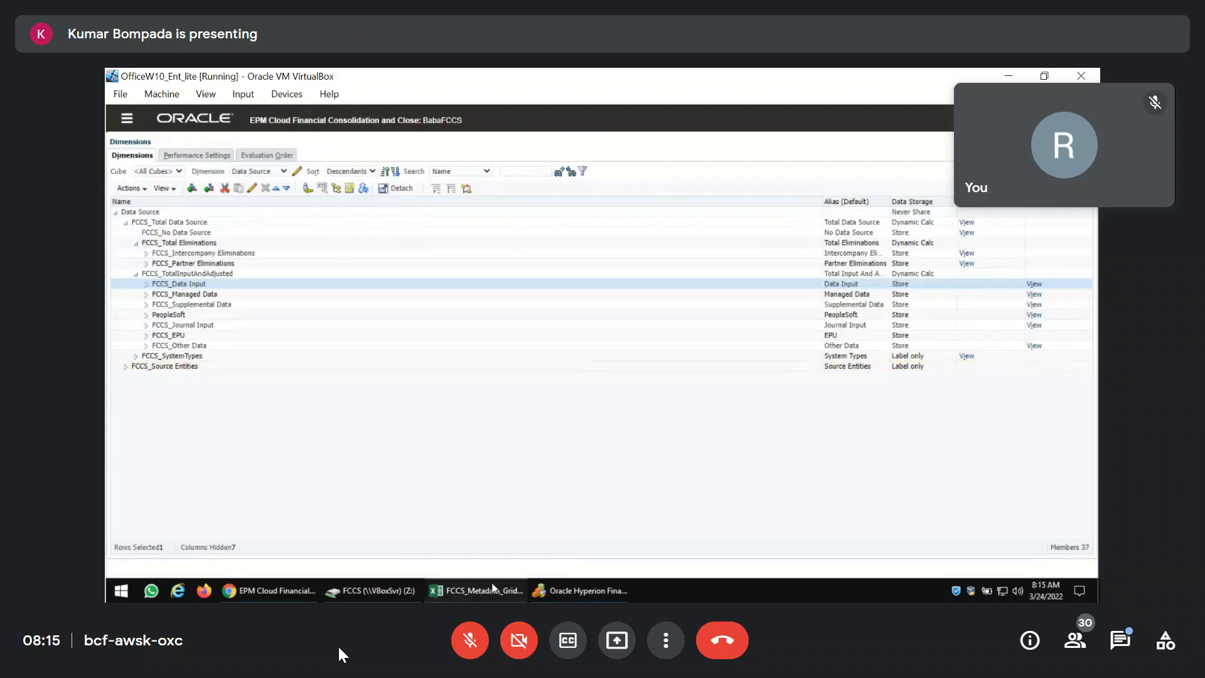
# Show the Data_Source sheet of the FCCS_Metadata_Grids workbook.
pyautogui.click(493, 590)
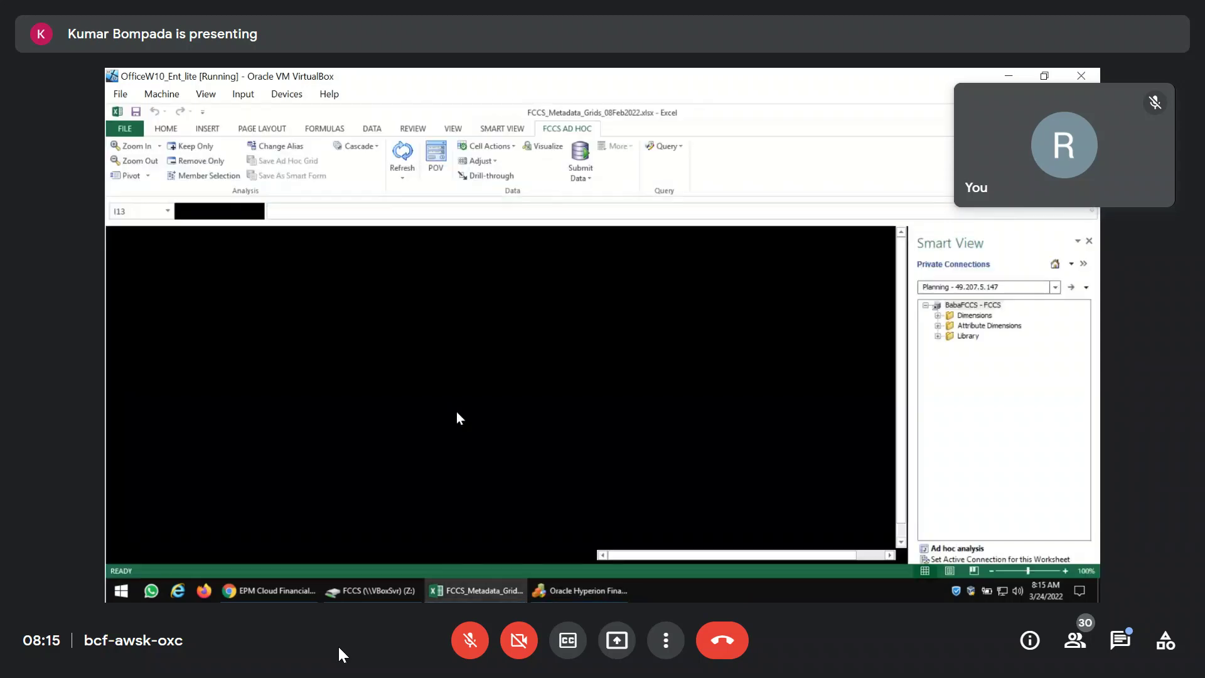
pyautogui.rightClick(148, 557)
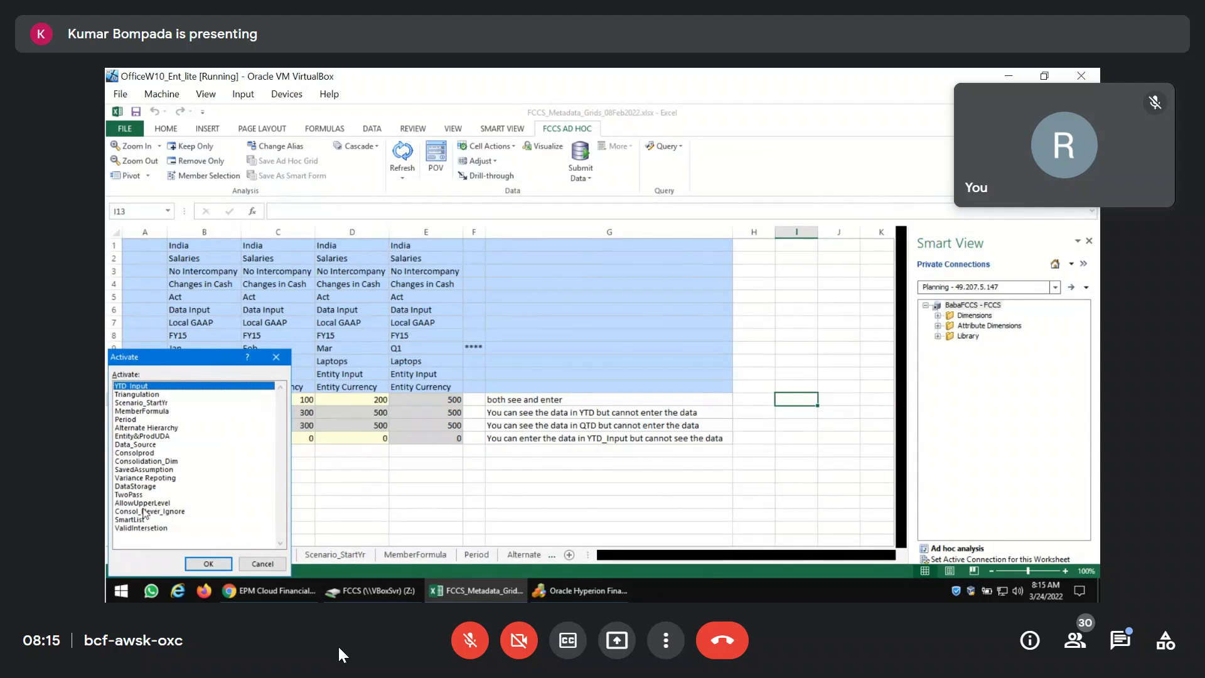
pyautogui.click(133, 445)
pyautogui.click(195, 567)
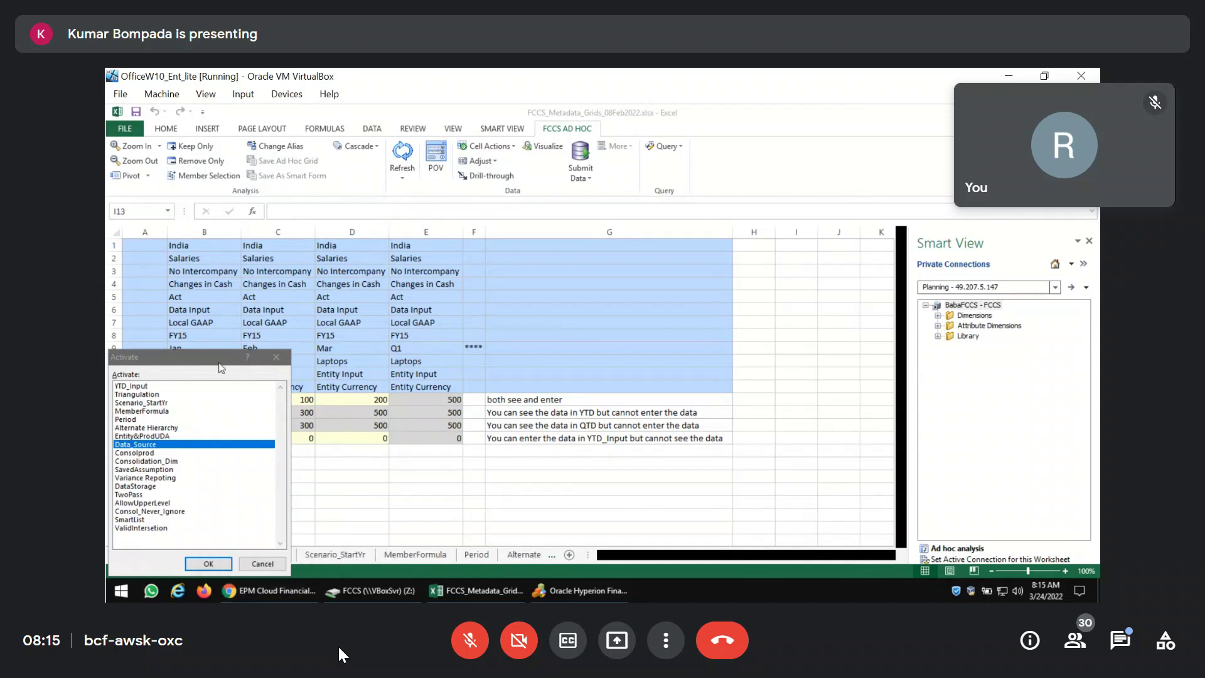
pyautogui.click(207, 565)
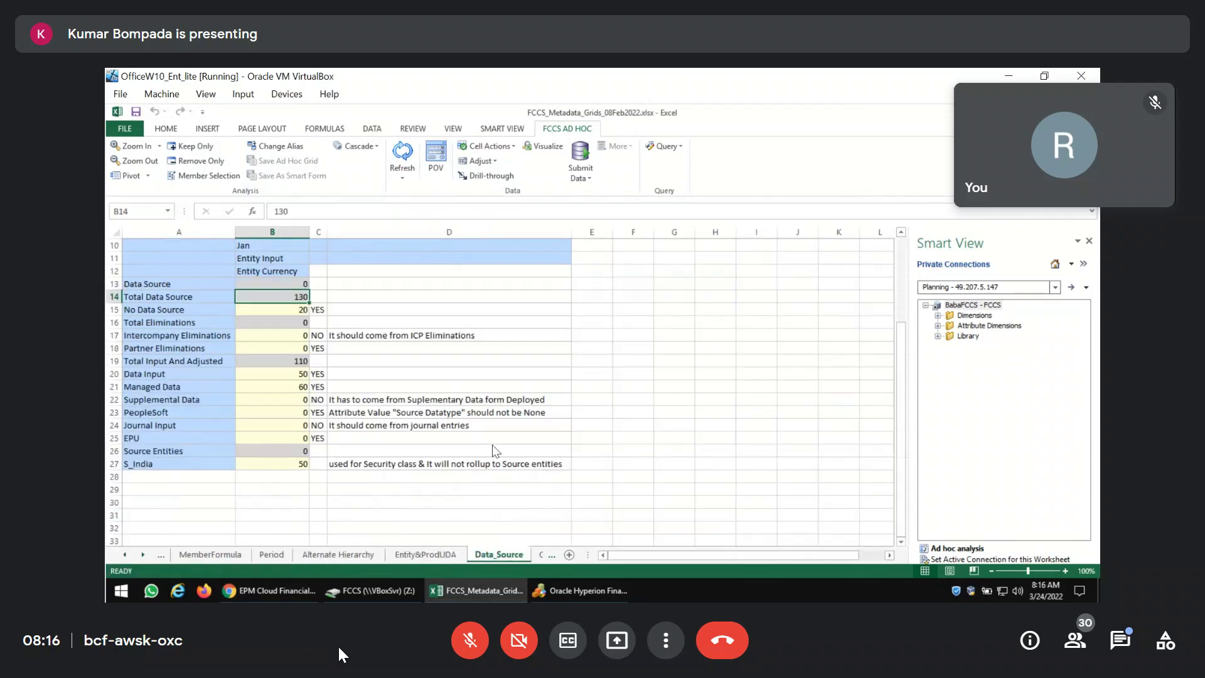
# Start a Smart View ad hoc analysis on the Data_Source sheet.
pyautogui.click(405, 335)
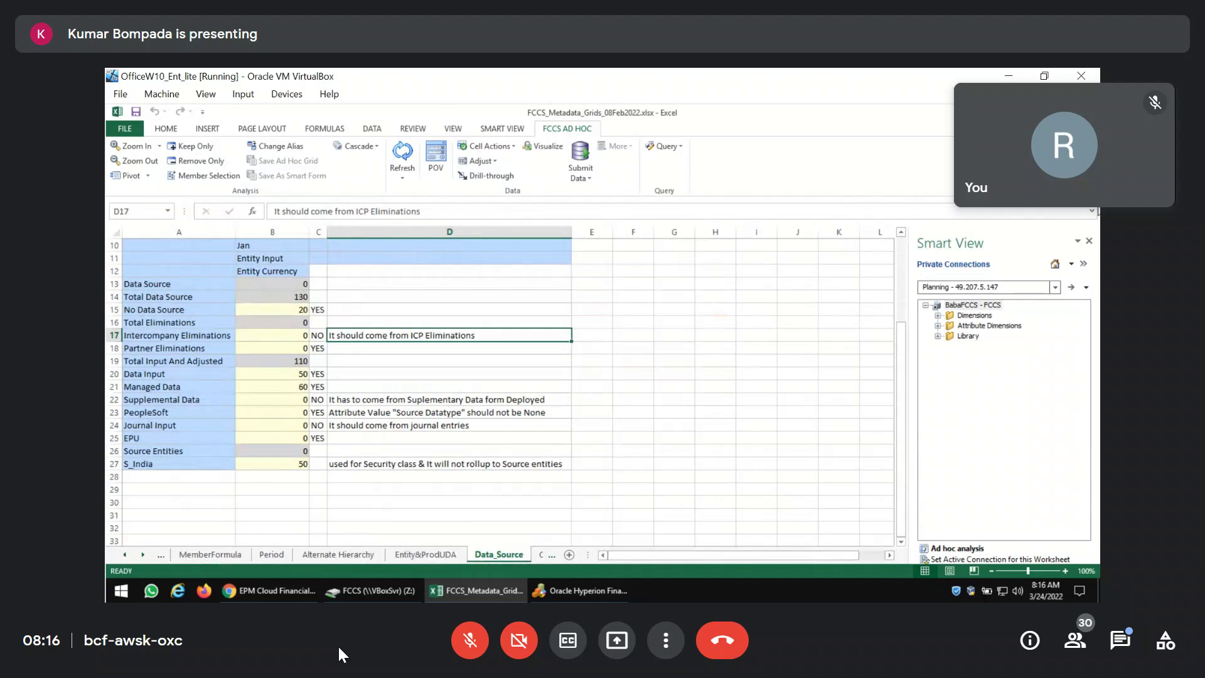
pyautogui.press('Up')
pyautogui.press('Up')
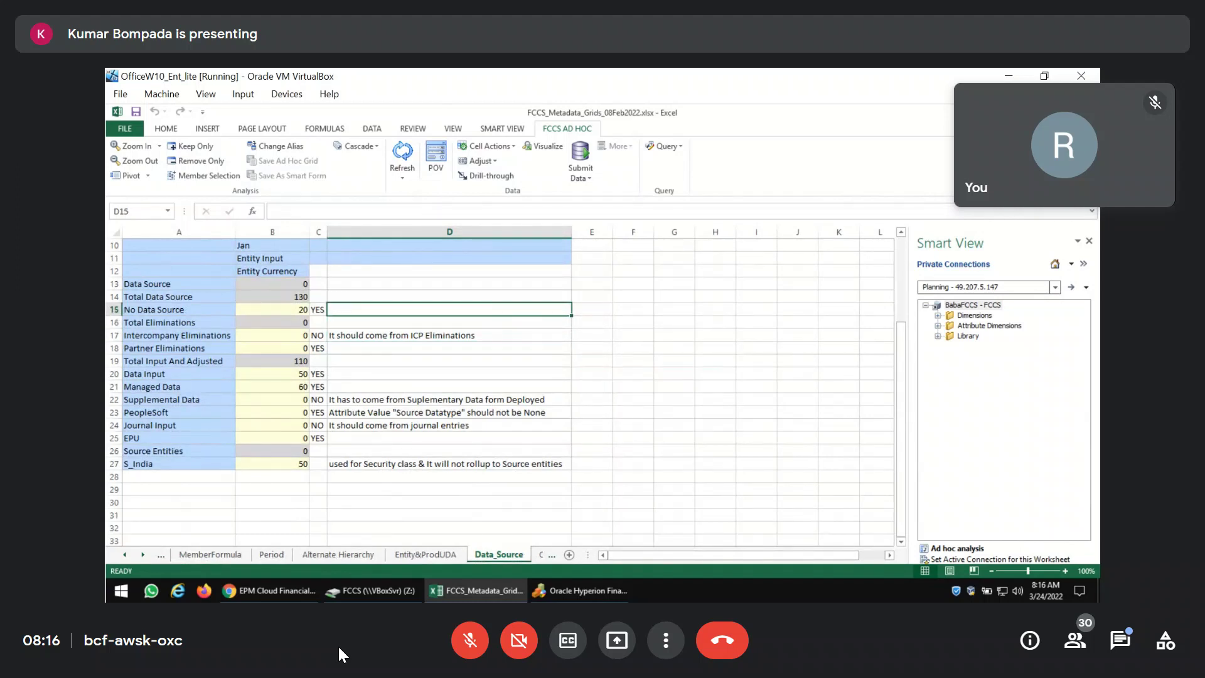
pyautogui.click(958, 549)
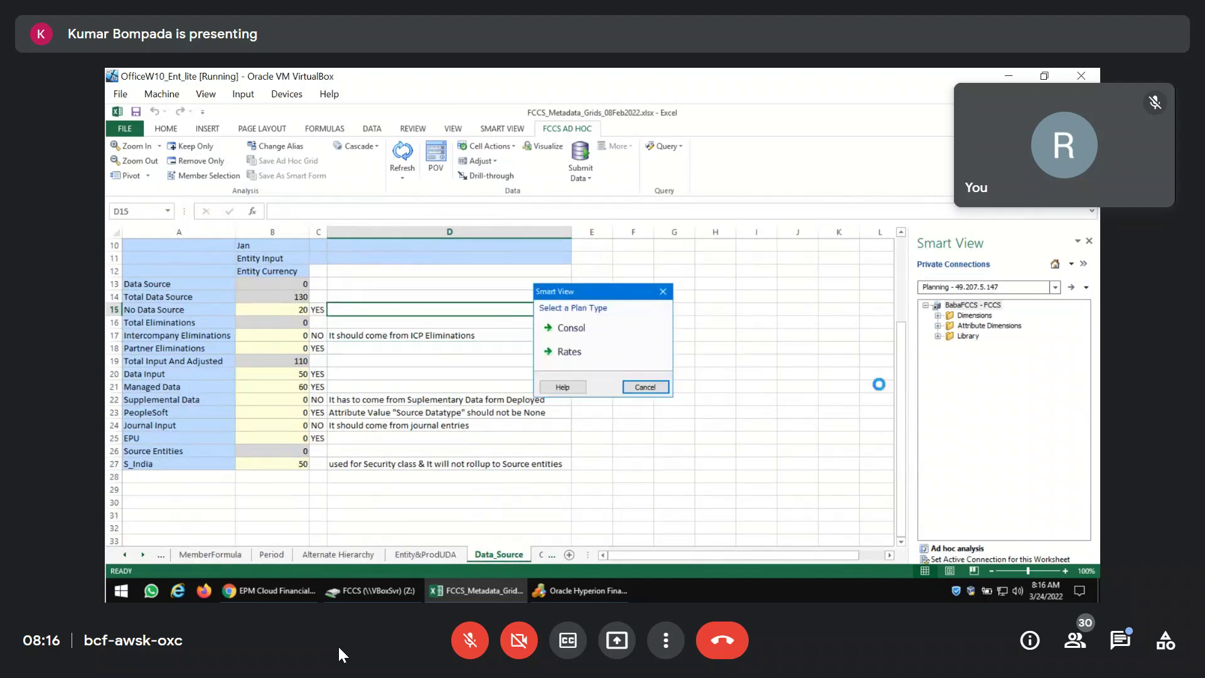
# Choose the Consol plan type and submit 100 for No Data Source in B15.
pyautogui.click(622, 329)
pyautogui.click(574, 376)
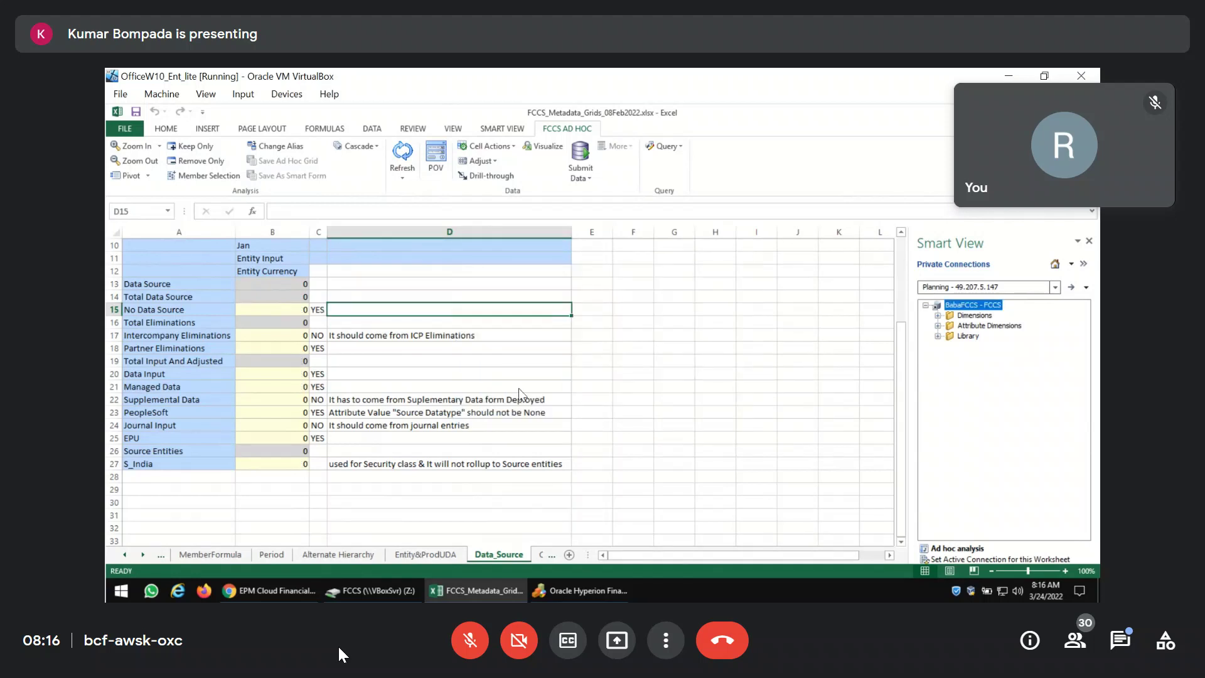
pyautogui.click(281, 305)
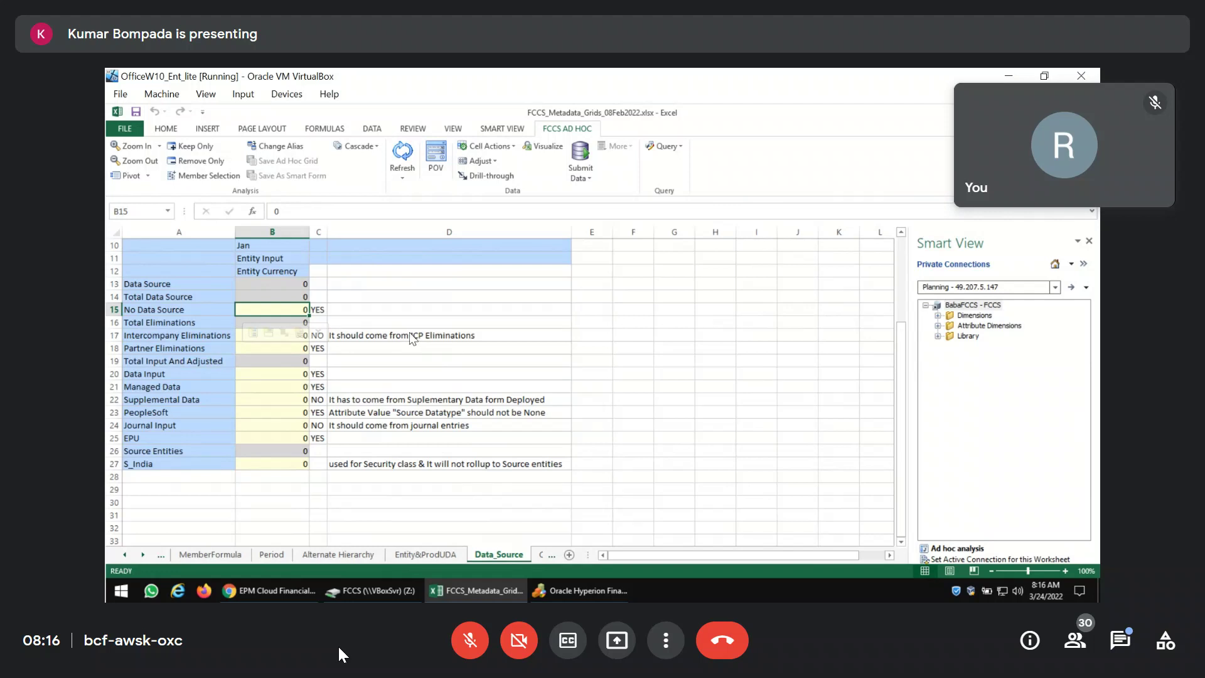
pyautogui.write('100')
pyautogui.press('Return')
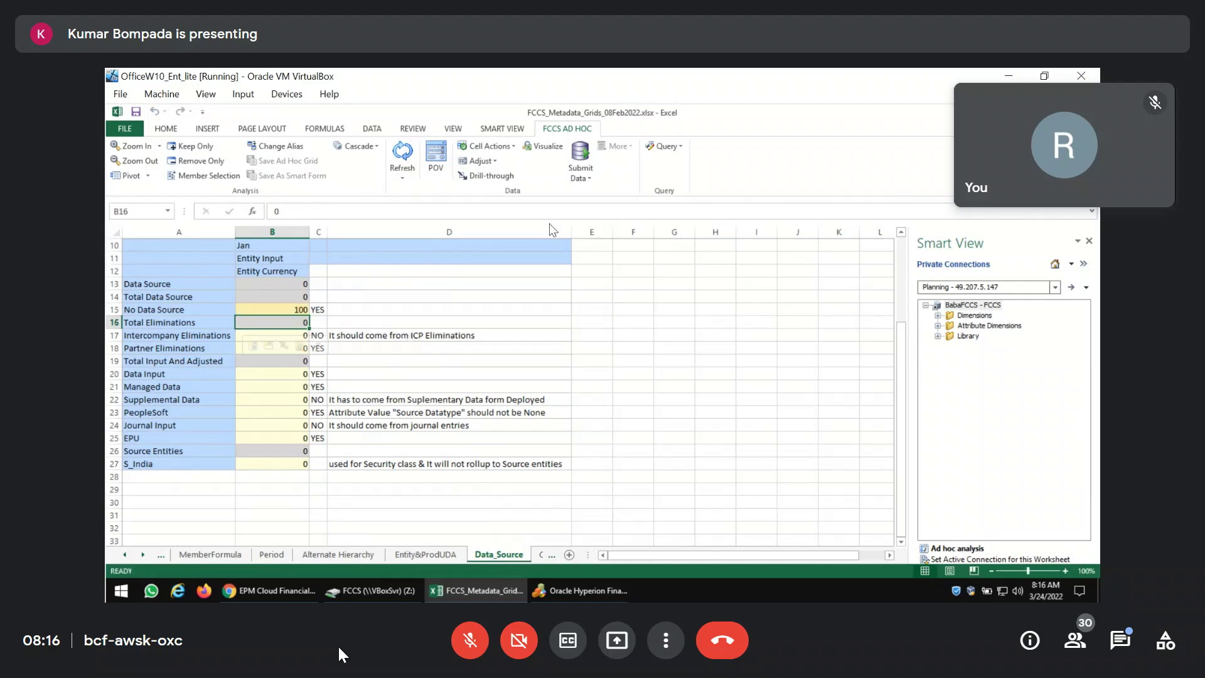
pyautogui.click(581, 165)
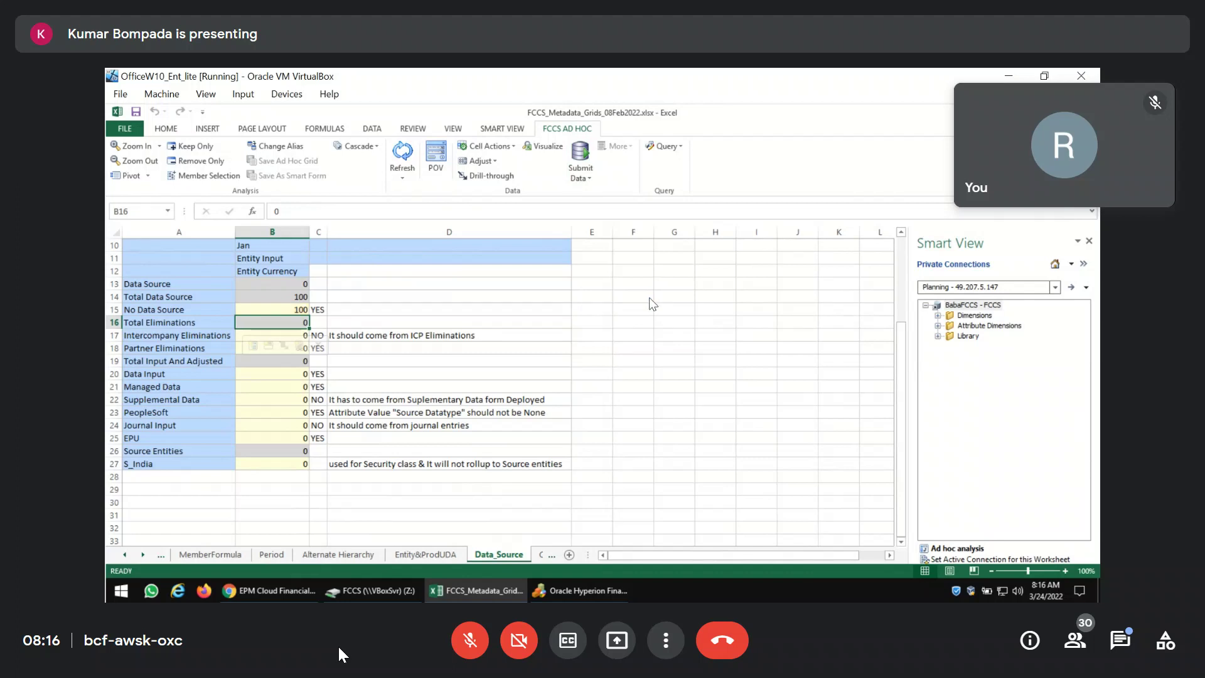
# Enter 100 for Intercompany Eliminations in B17 and submit it, which returns a save error.
pyautogui.click(237, 336)
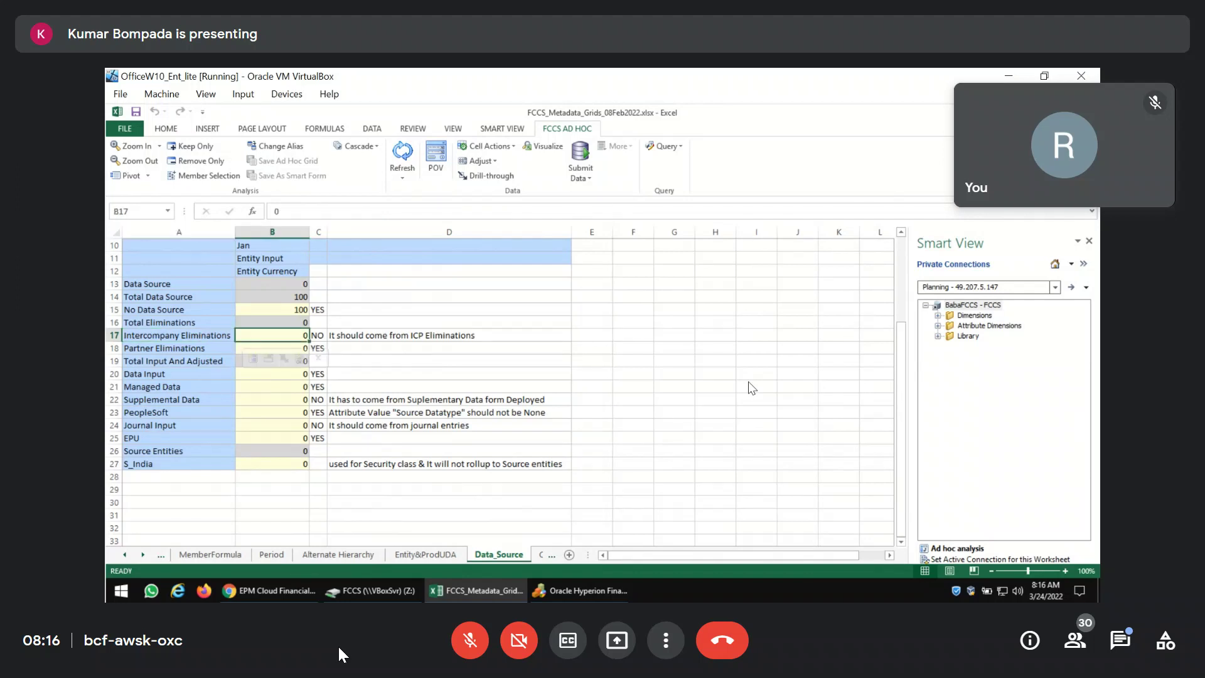
pyautogui.write('100')
pyautogui.press('Return')
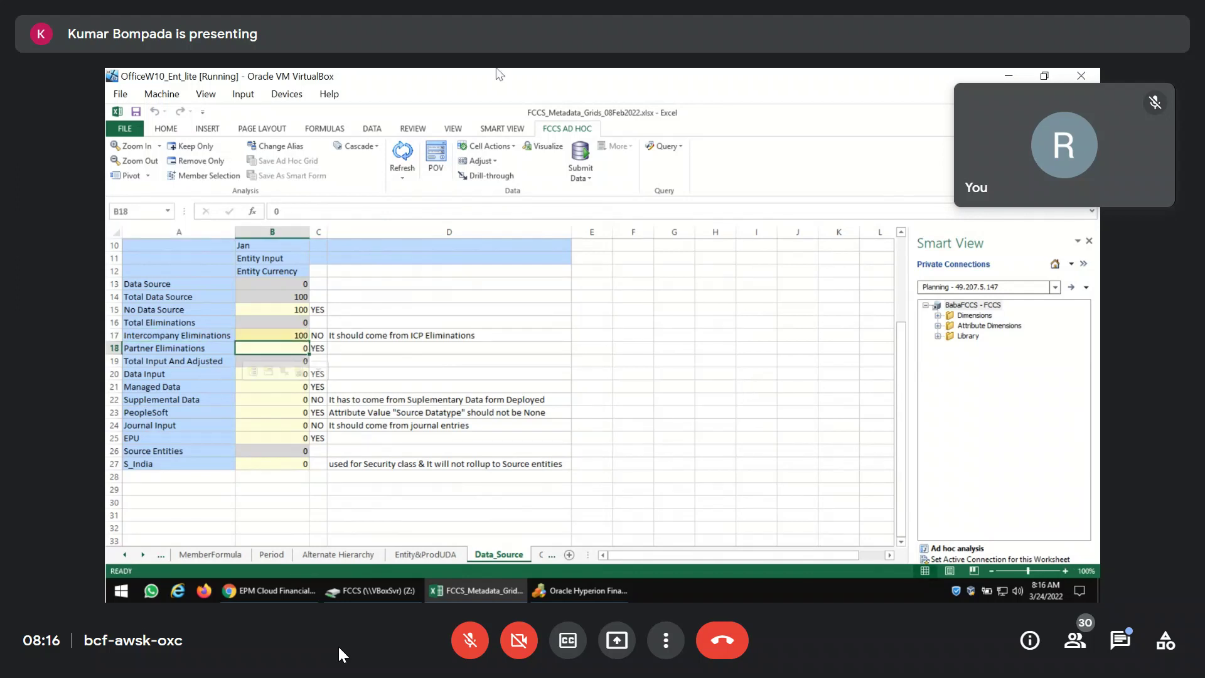
pyautogui.click(581, 154)
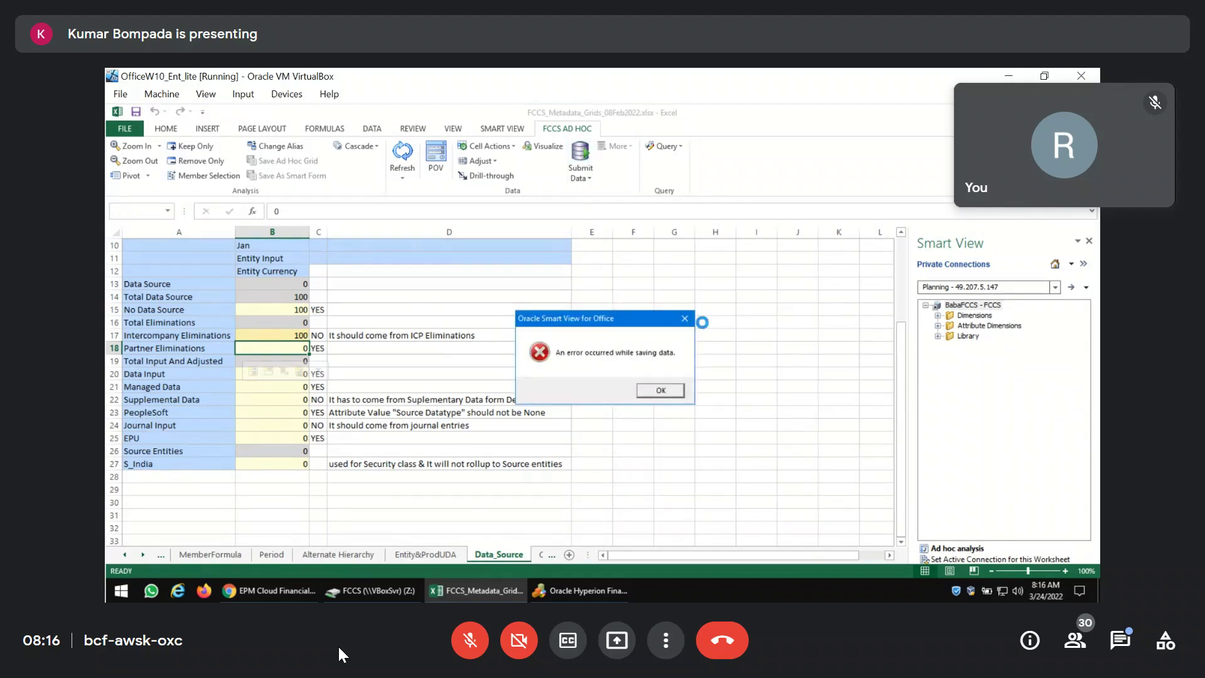
# Dismiss the save error, refresh the grid, and enter 50 for Partner Eliminations.
pyautogui.click(658, 394)
pyautogui.click(404, 154)
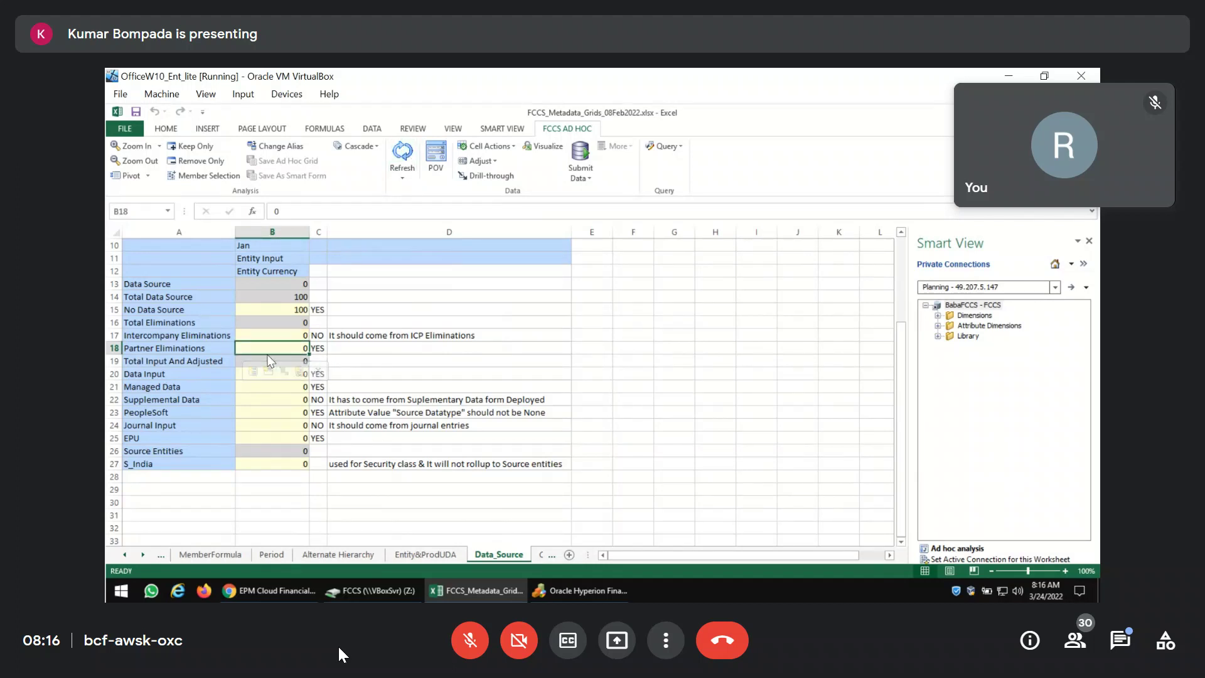
pyautogui.write('50')
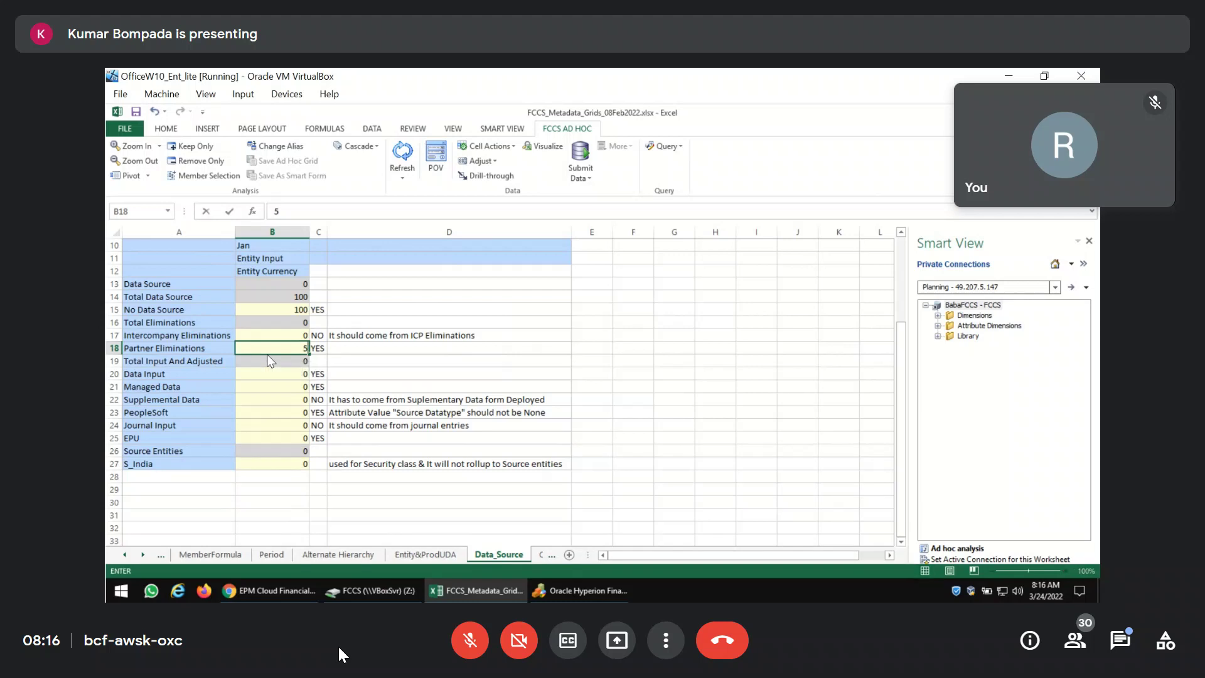
pyautogui.click(269, 361)
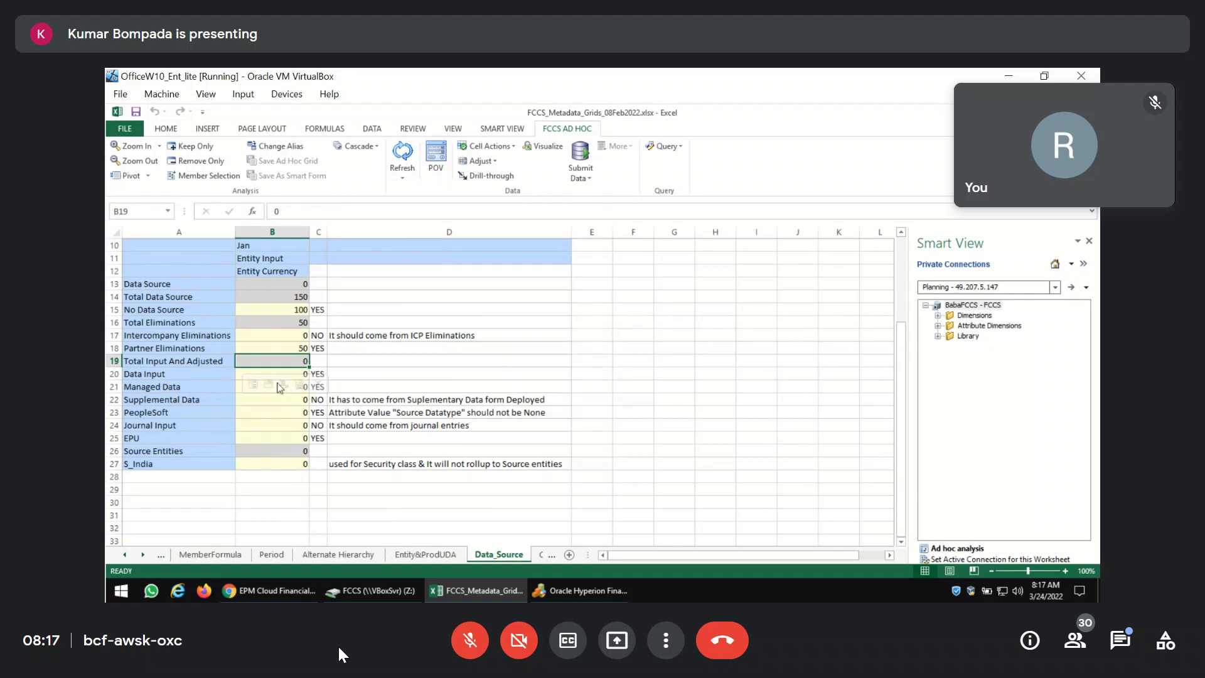
# Enter 100 for Data Input and 200 for Managed Data, then submit them to FCCS.
pyautogui.click(201, 377)
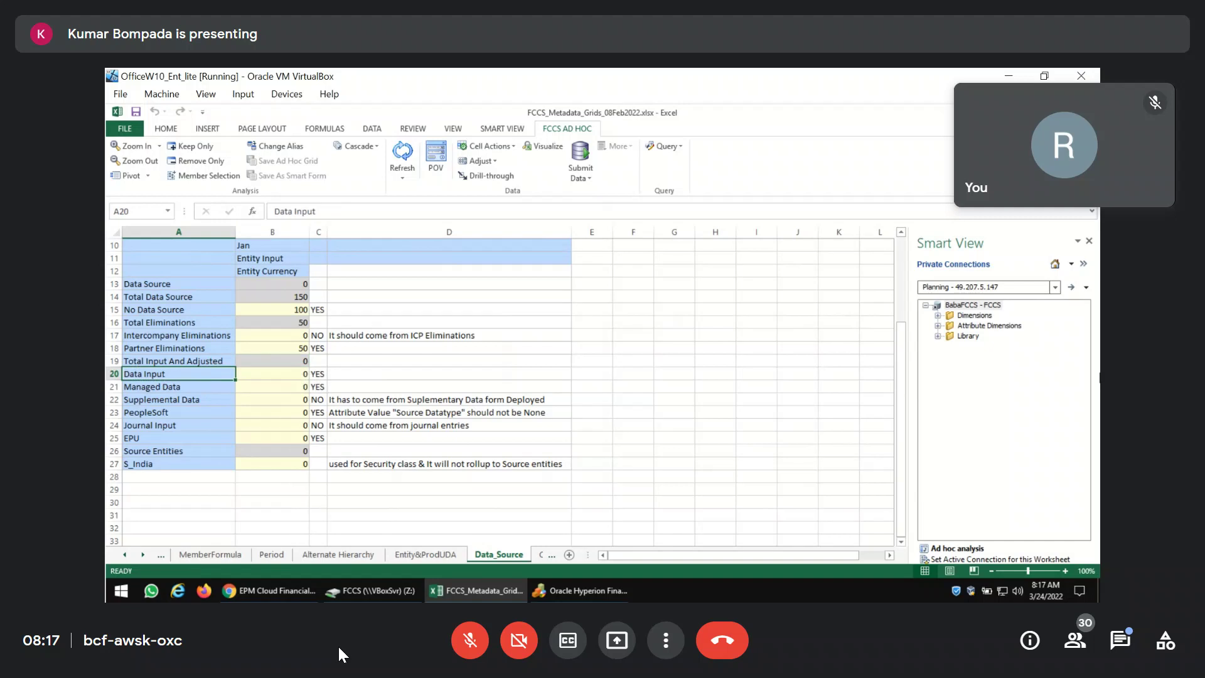
pyautogui.press('Right')
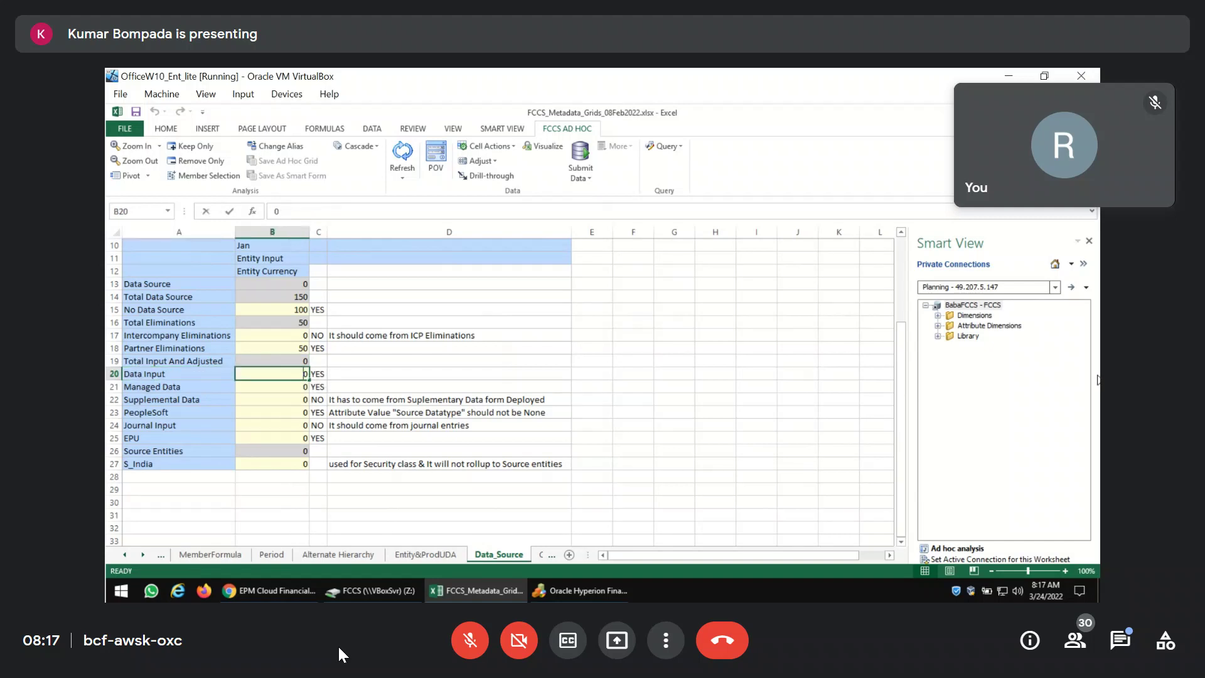
pyautogui.write('100')
pyautogui.press('Return')
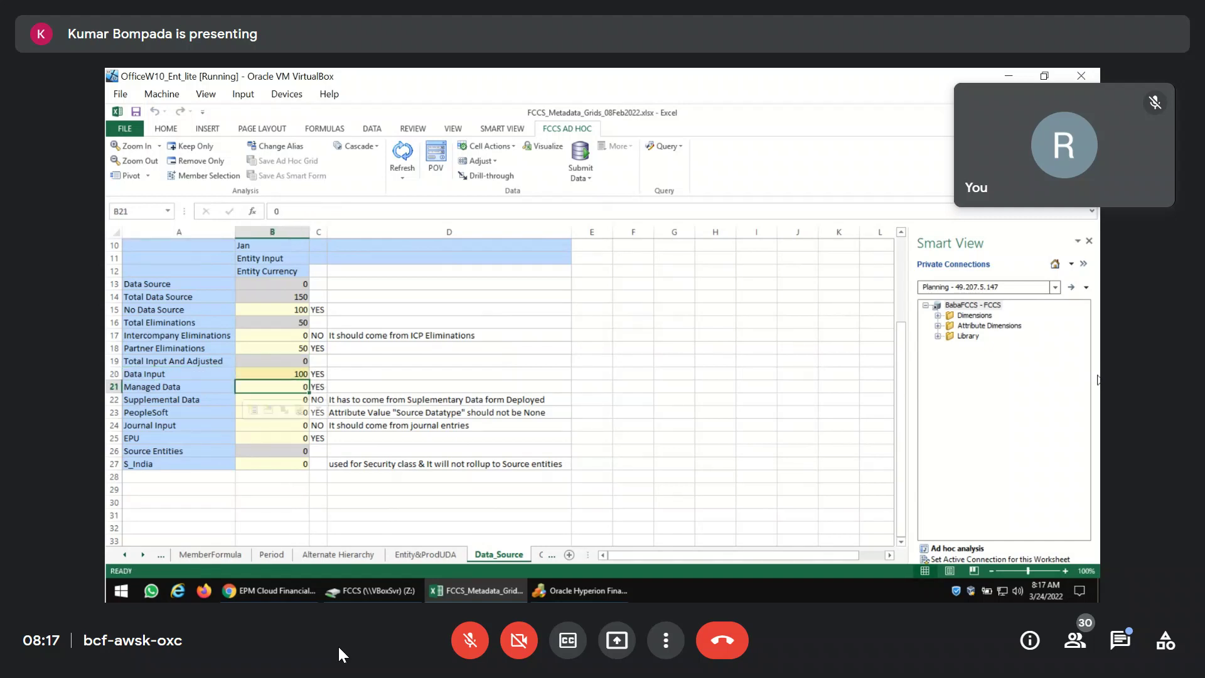
pyautogui.write('200')
pyautogui.press('Return')
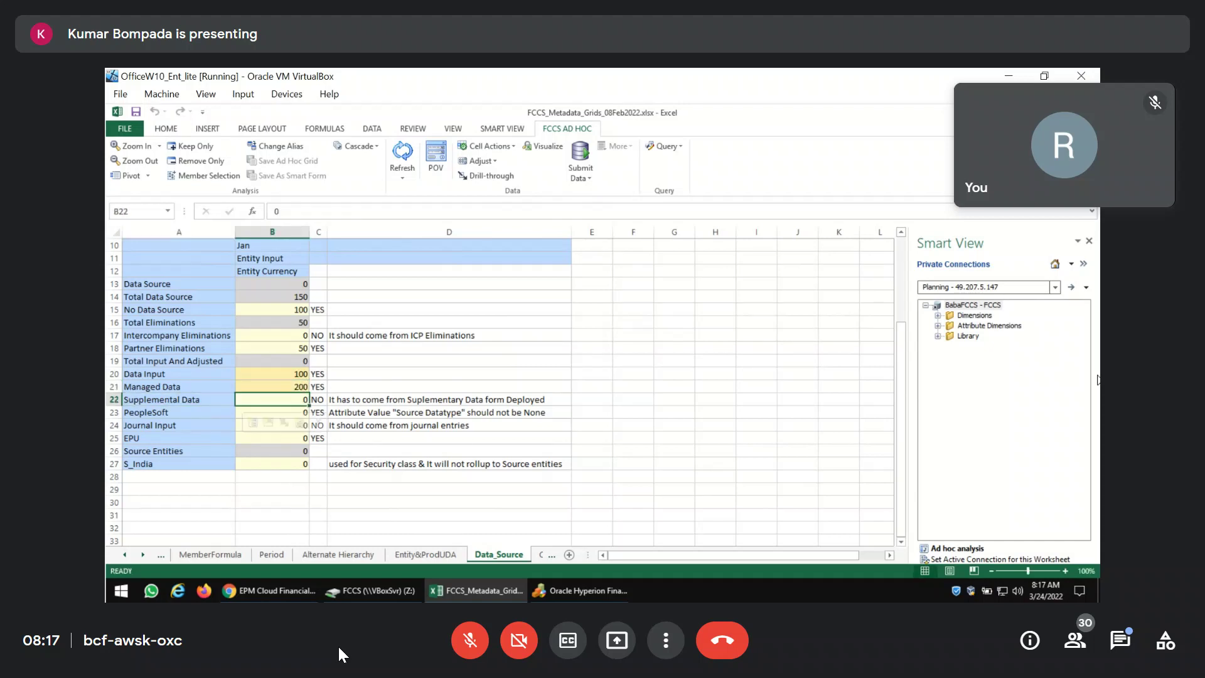
pyautogui.press('Right')
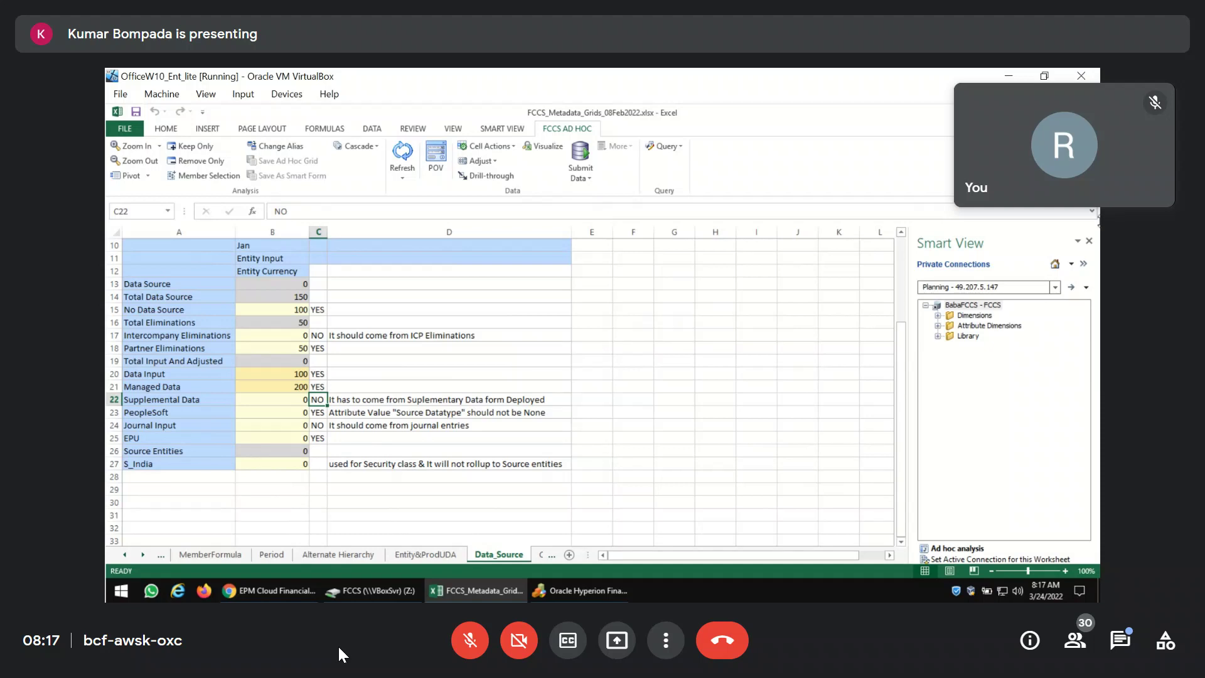
pyautogui.click(582, 152)
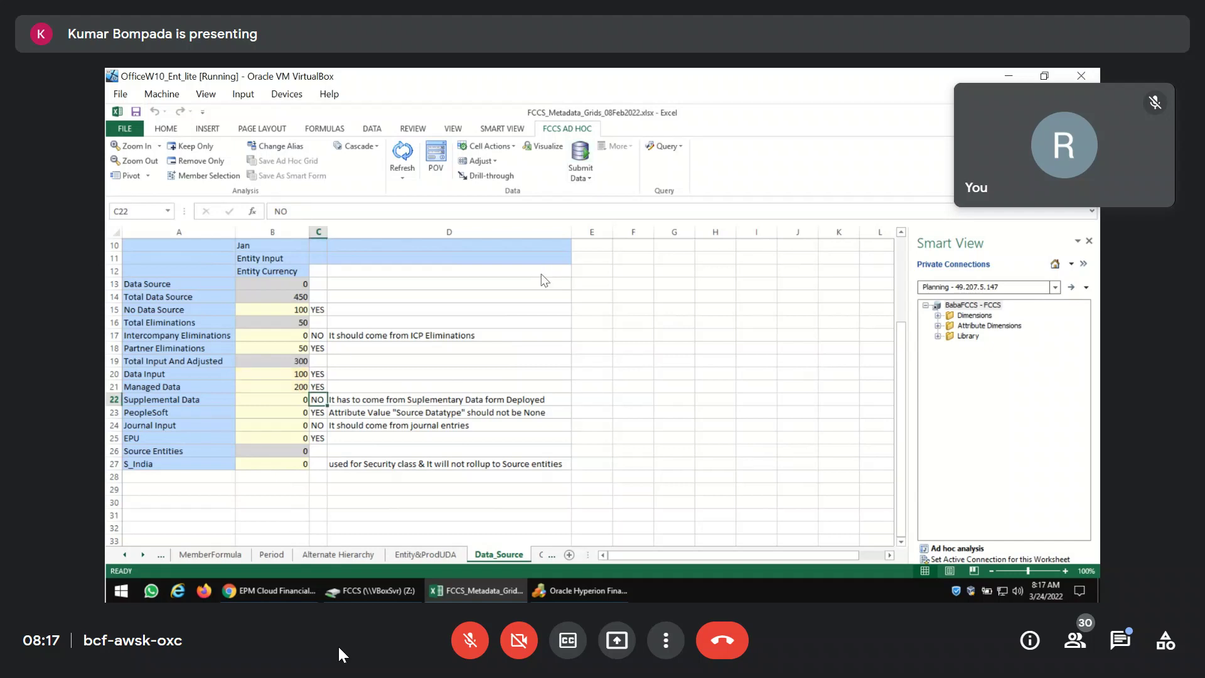
pyautogui.click(296, 400)
pyautogui.write('333')
pyautogui.press('Return')
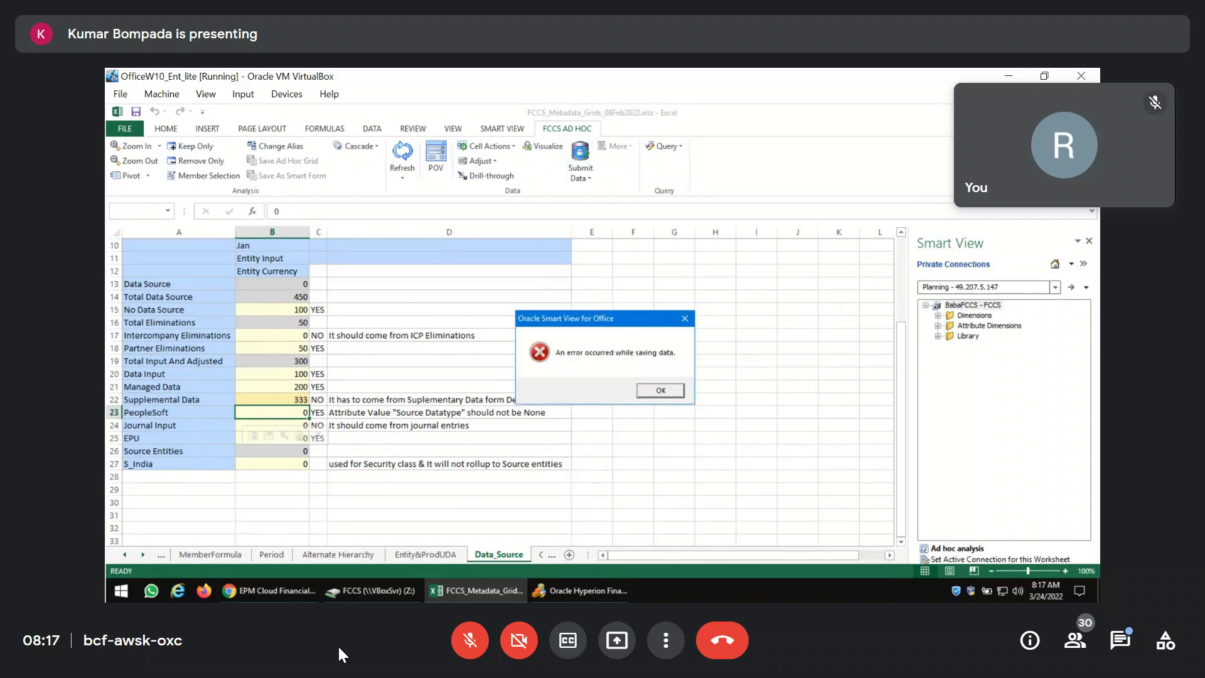
pyautogui.click(646, 391)
pyautogui.click(404, 154)
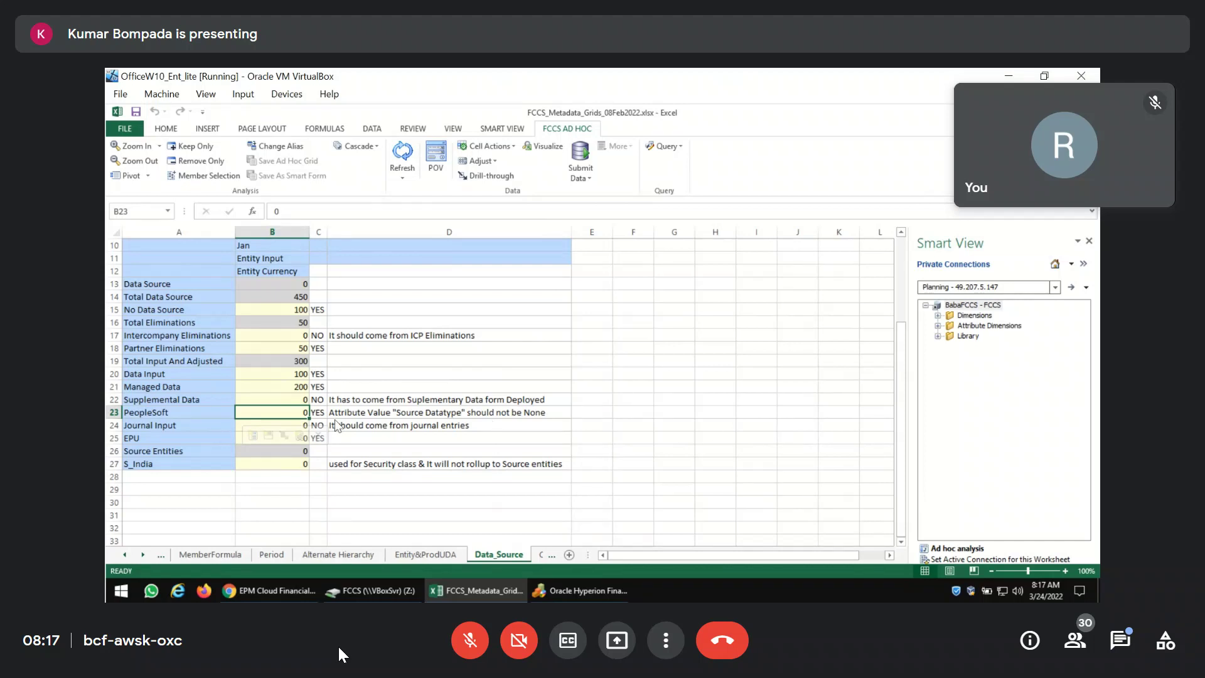
pyautogui.press('Down')
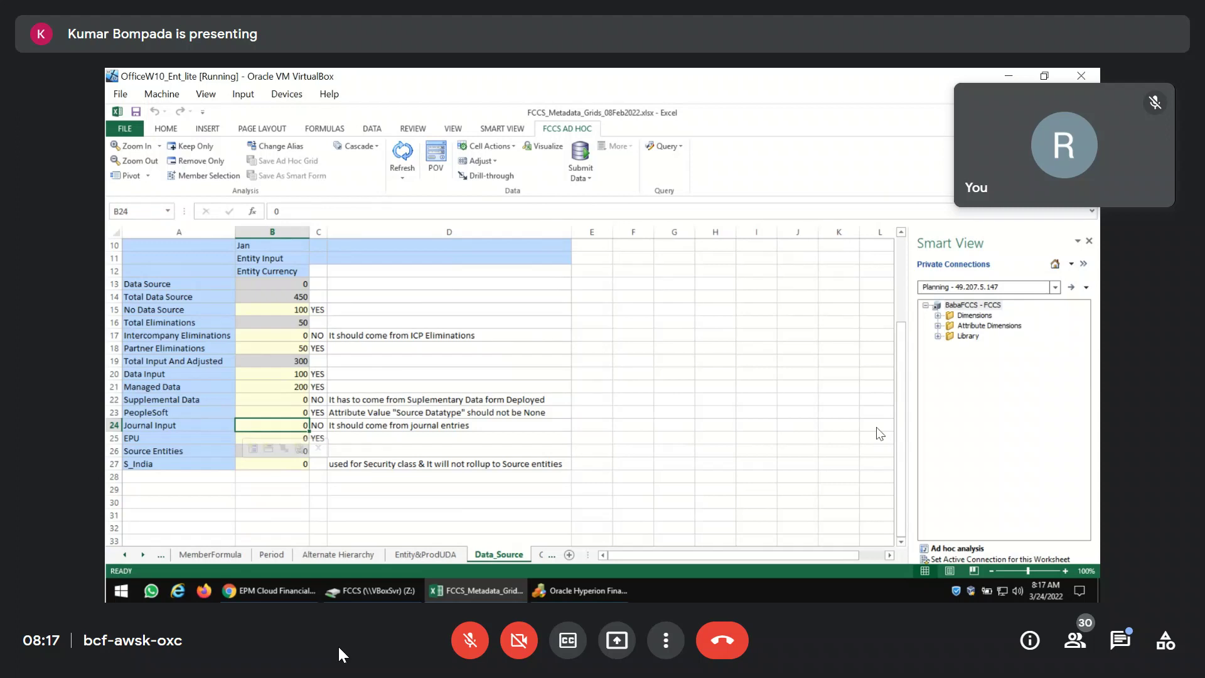
pyautogui.write('222')
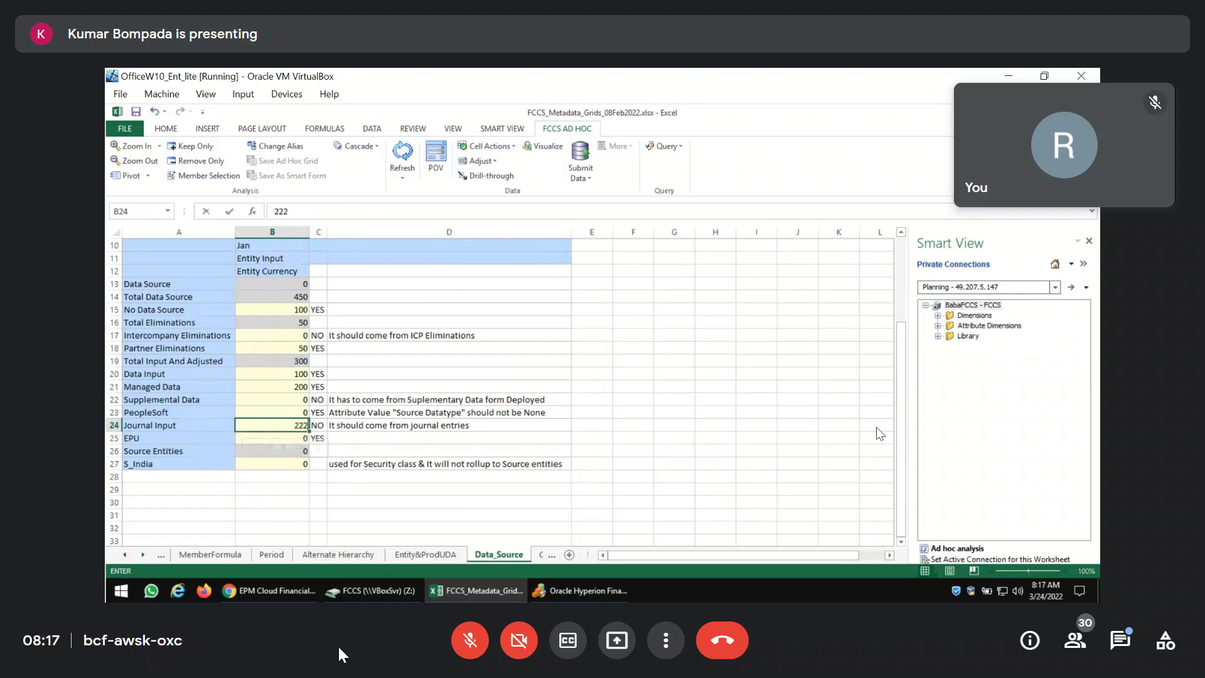
pyautogui.click(573, 163)
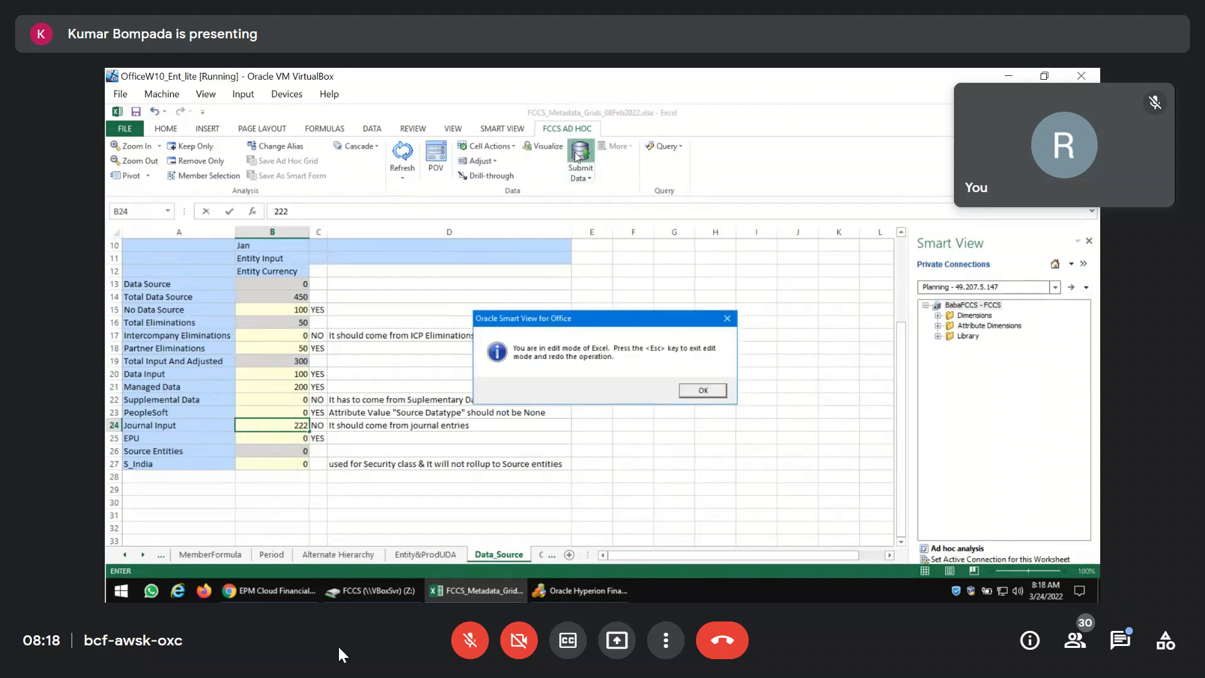
pyautogui.click(695, 391)
pyautogui.click(674, 425)
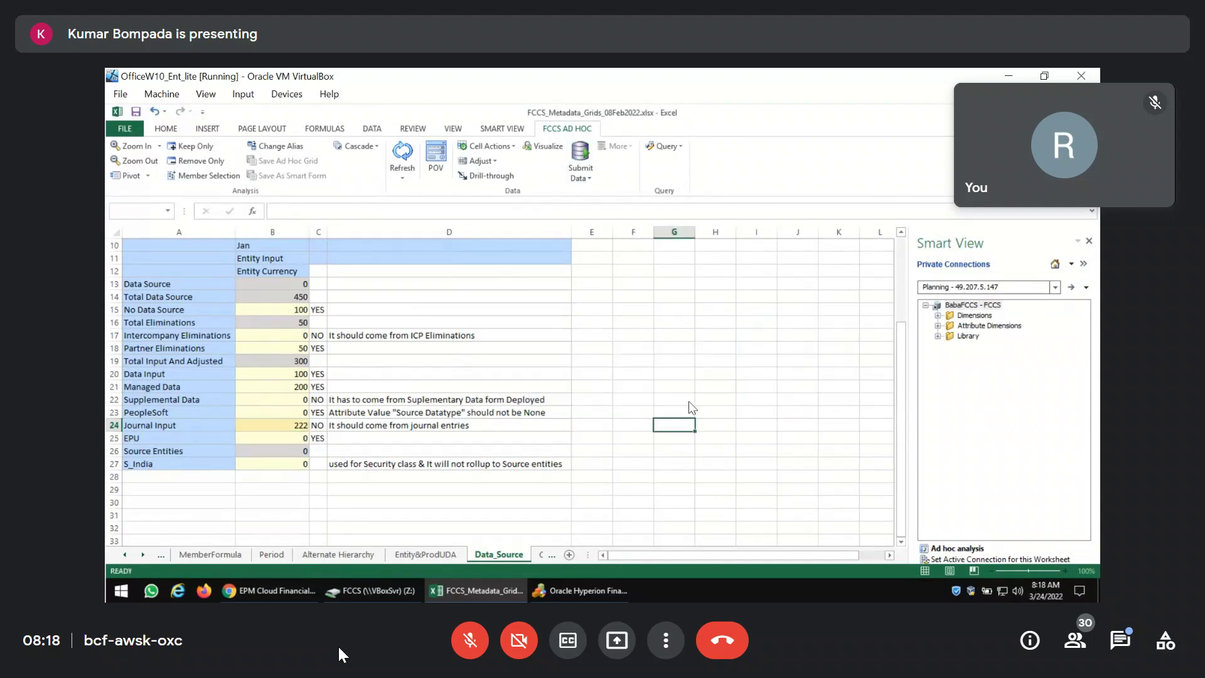
pyautogui.click(580, 154)
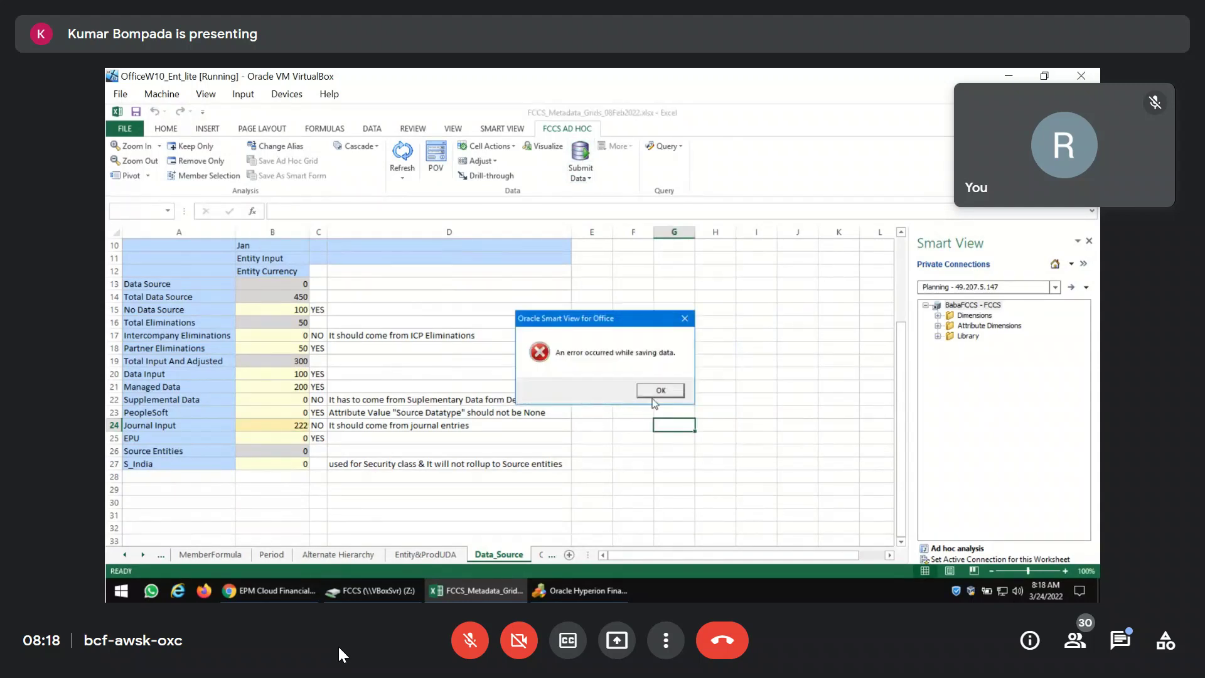
pyautogui.click(656, 392)
pyautogui.click(402, 154)
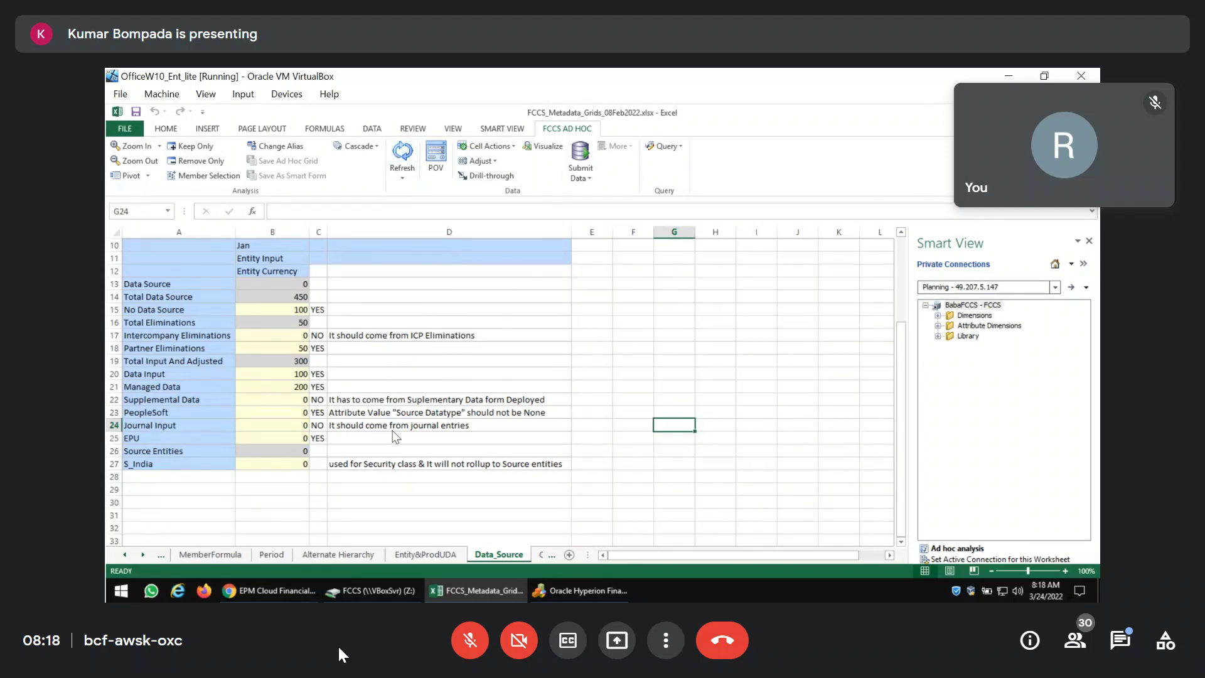
# Enter 200 for S_India in B27, then clear the cell again.
pyautogui.click(254, 466)
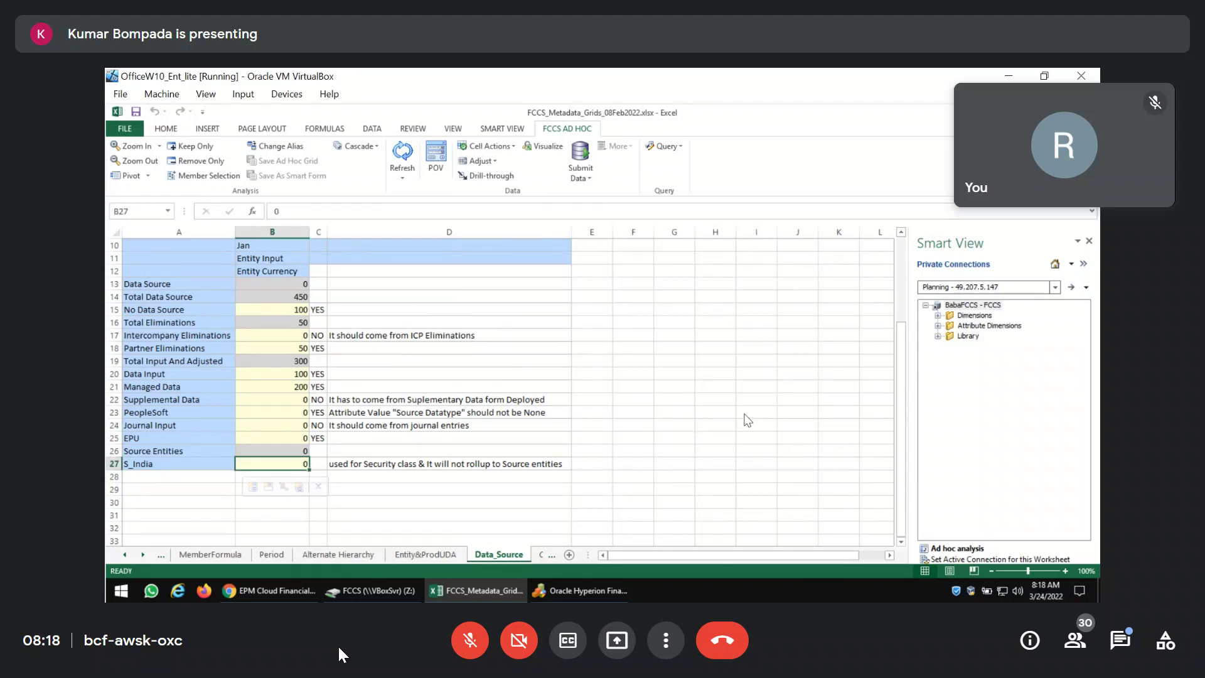
pyautogui.write('200')
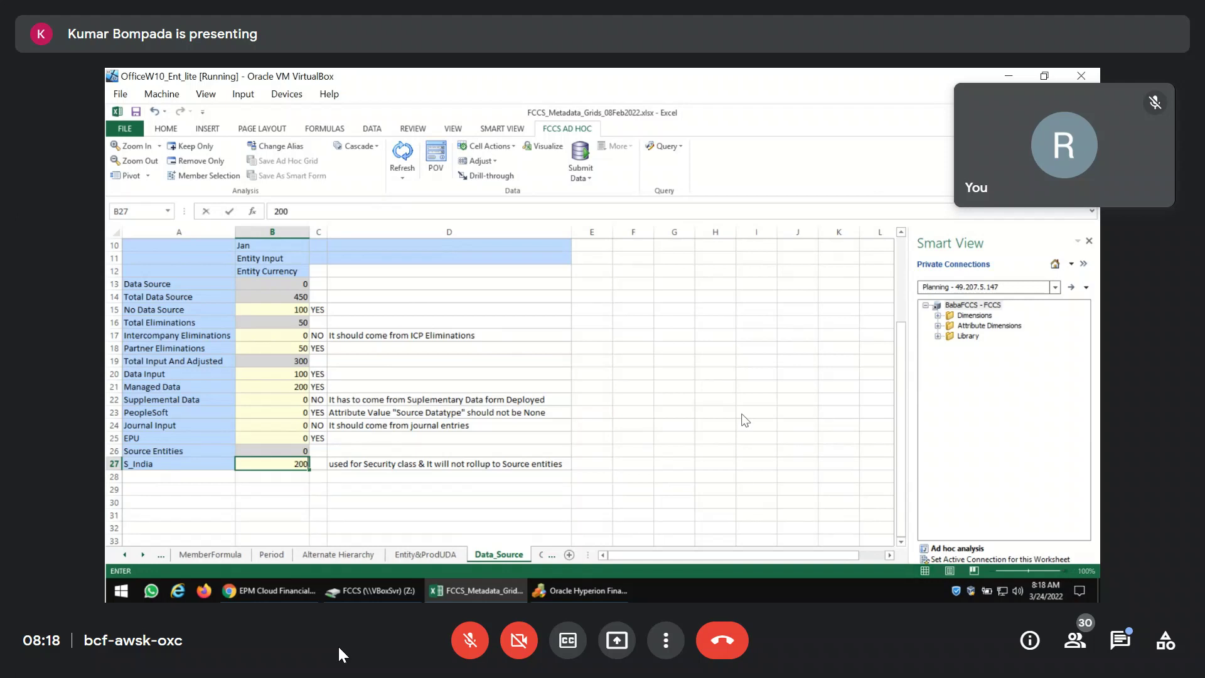
pyautogui.press('Return')
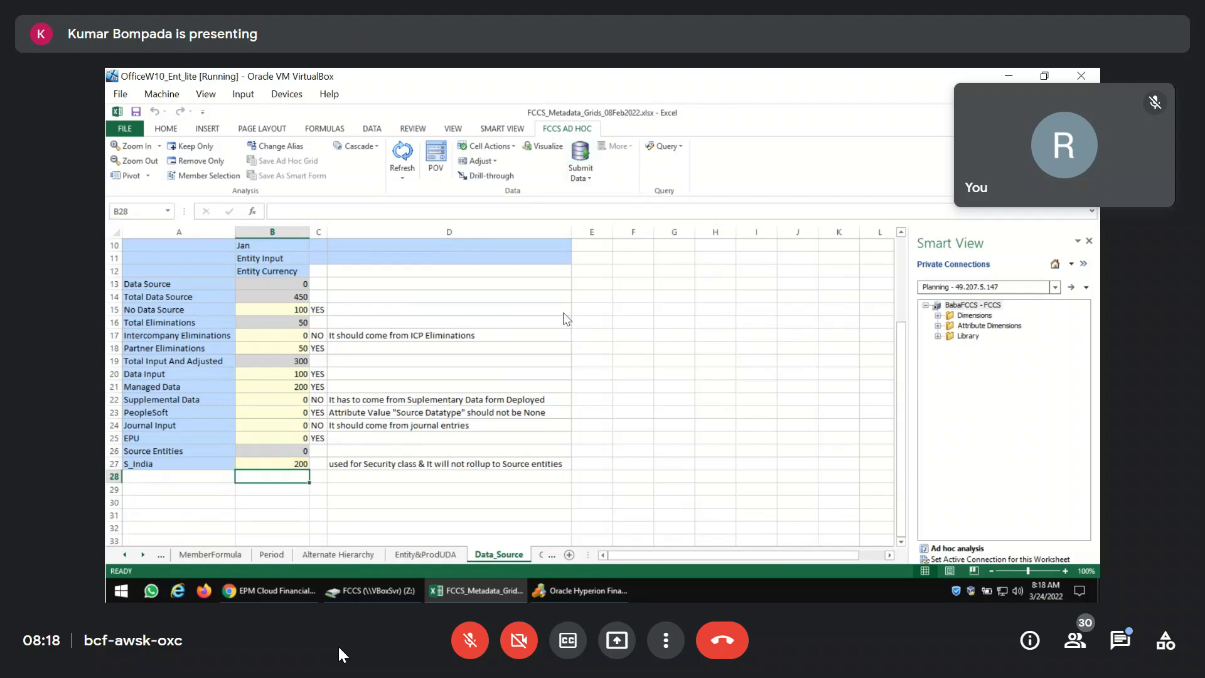
pyautogui.click(288, 465)
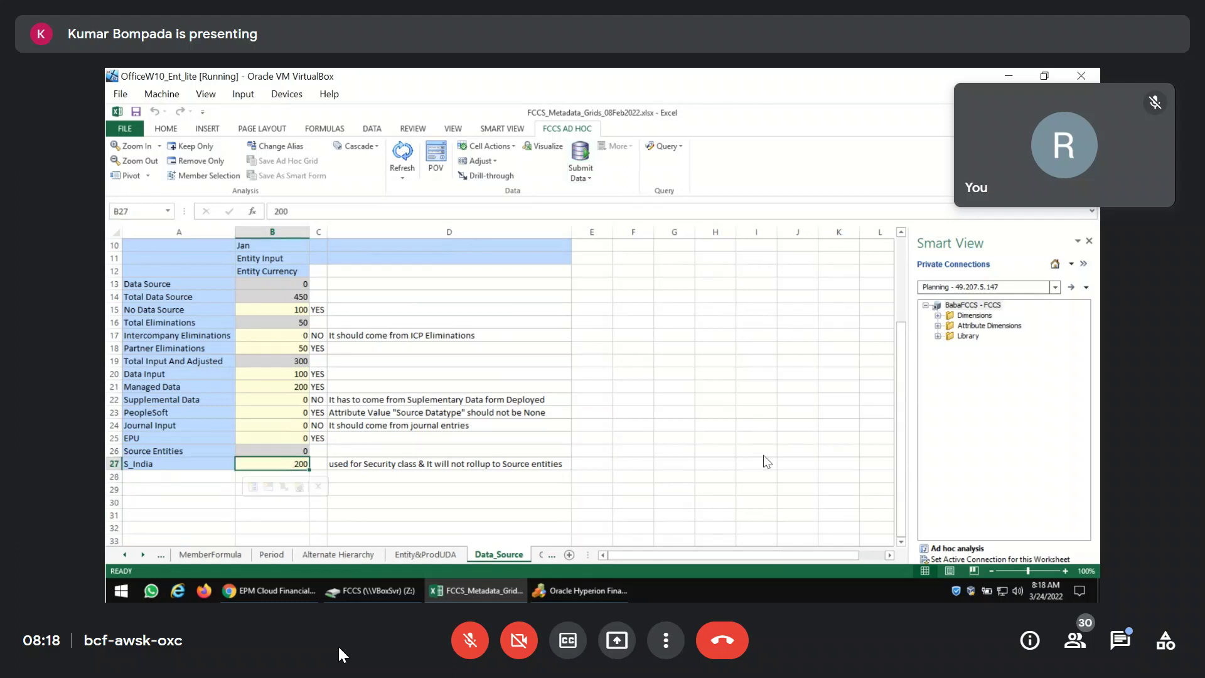
pyautogui.write('0')
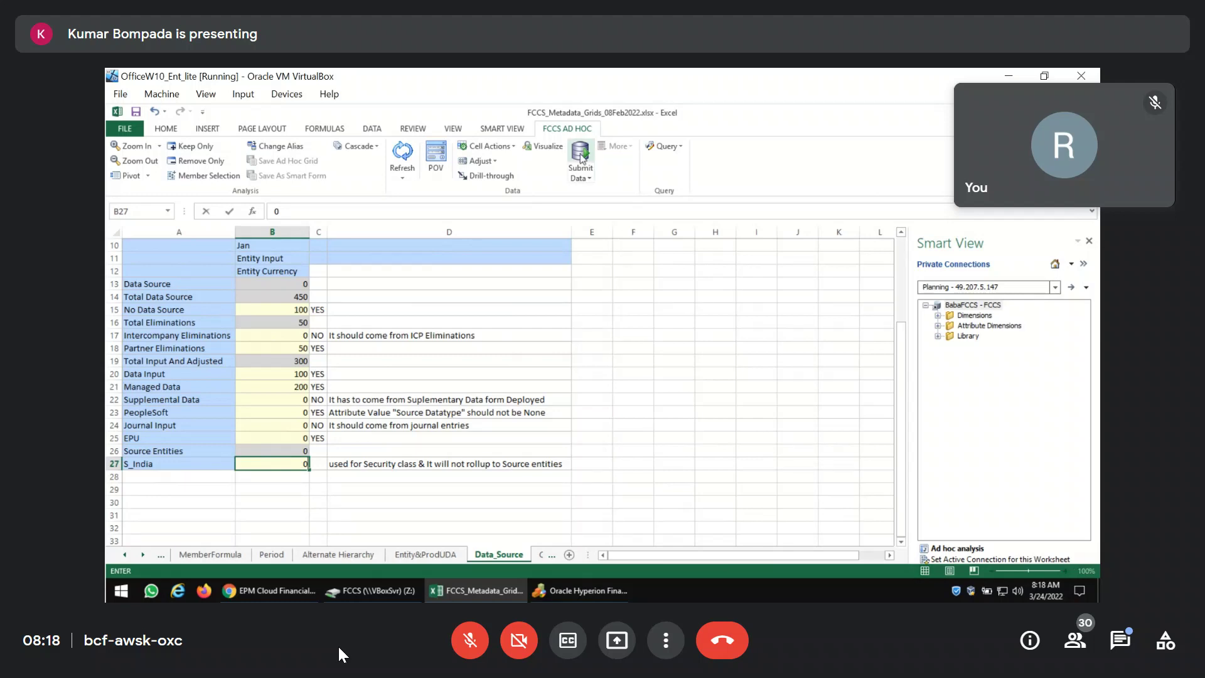
pyautogui.press('Escape')
pyautogui.press('Delete')
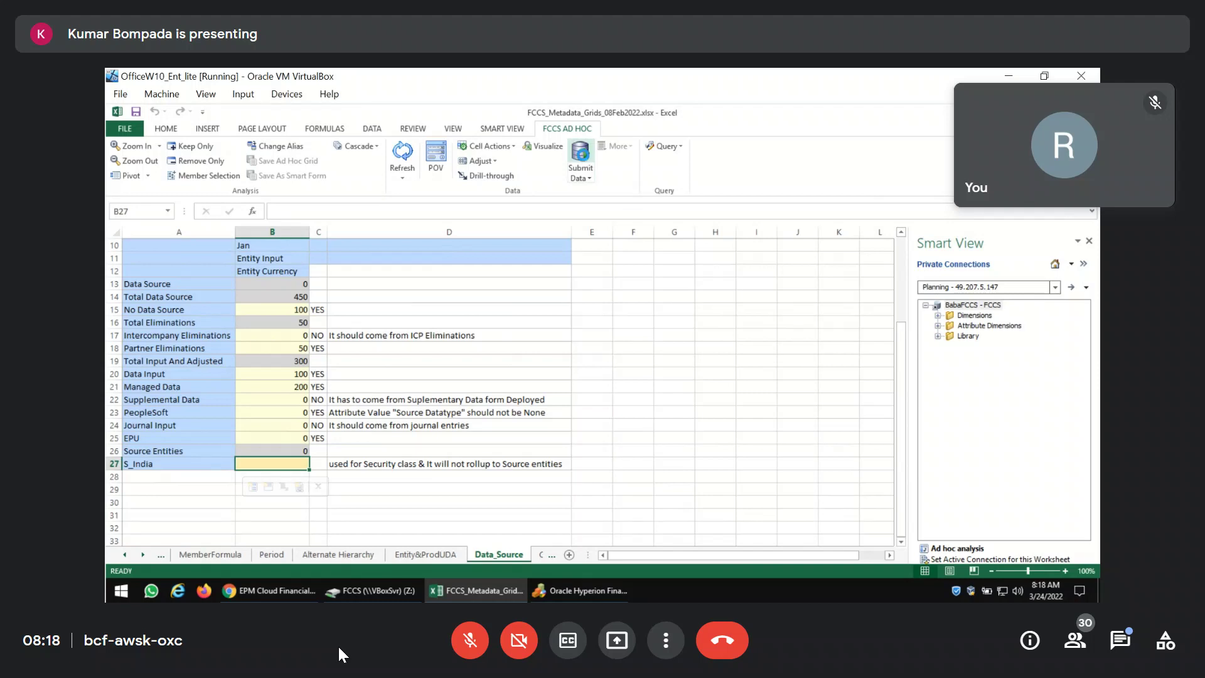
# Mark S_India as YES in the test column cell C27.
pyautogui.click(166, 454)
pyautogui.click(284, 454)
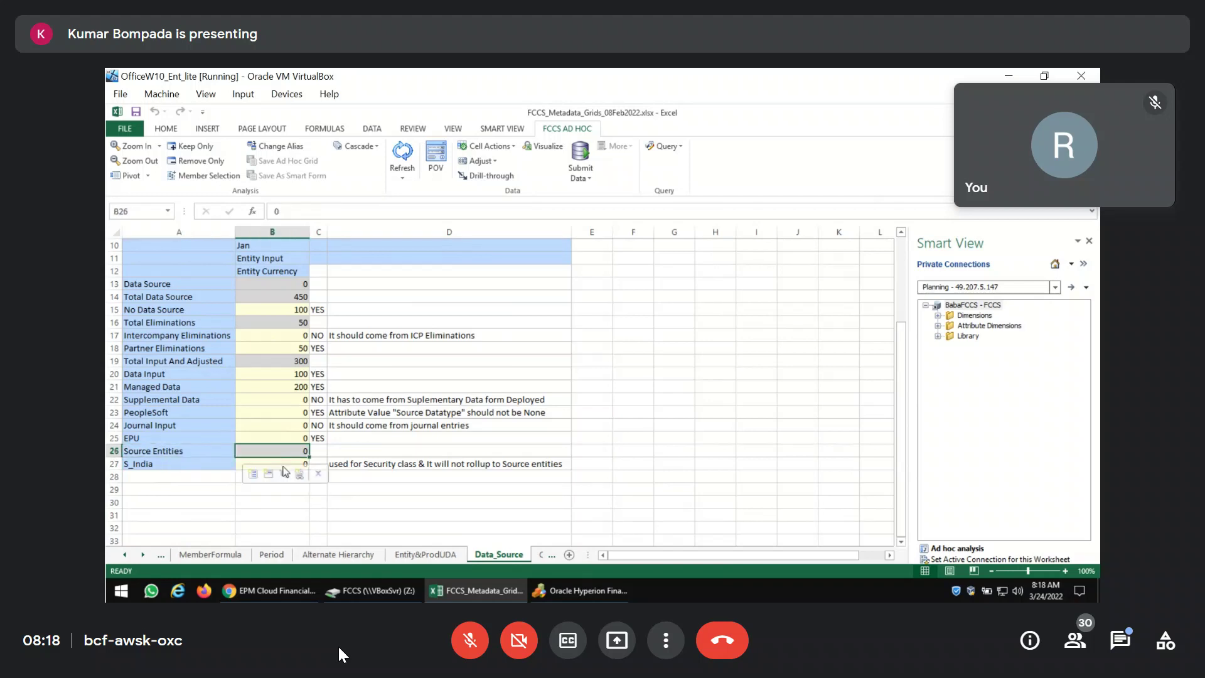
pyautogui.click(320, 465)
pyautogui.write('YES')
pyautogui.press('Return')
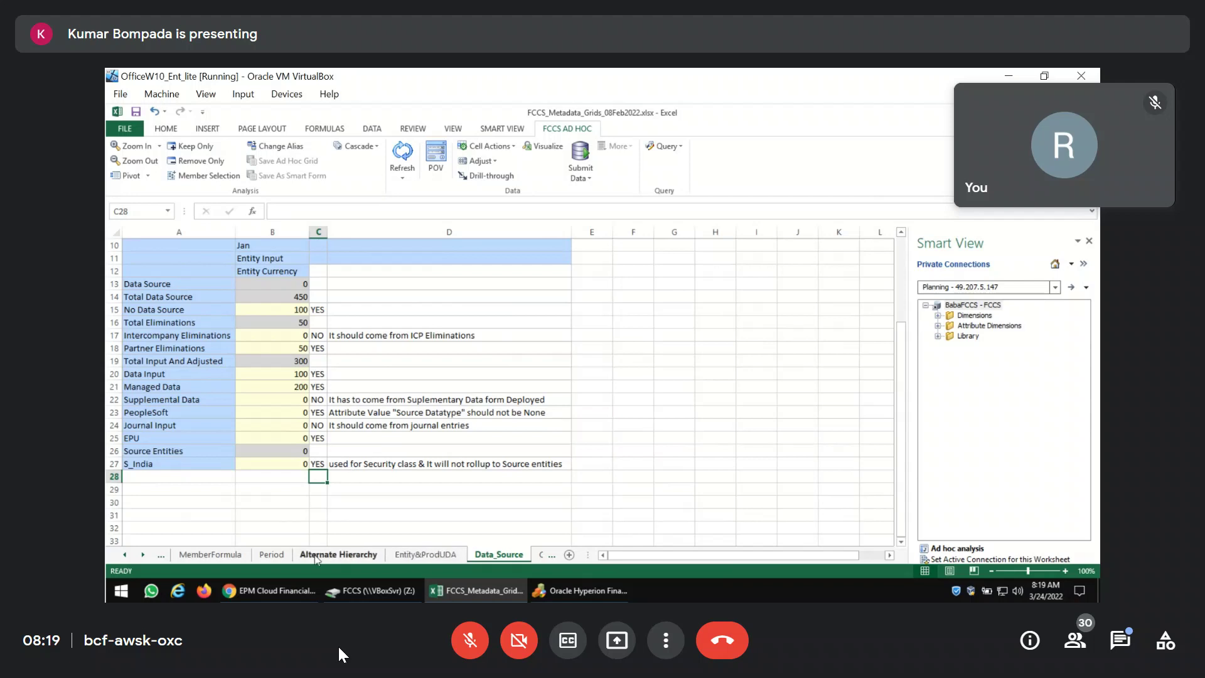
# In FCCS, expand FCCS_Source Entities to review its members, then collapse it.
pyautogui.click(270, 591)
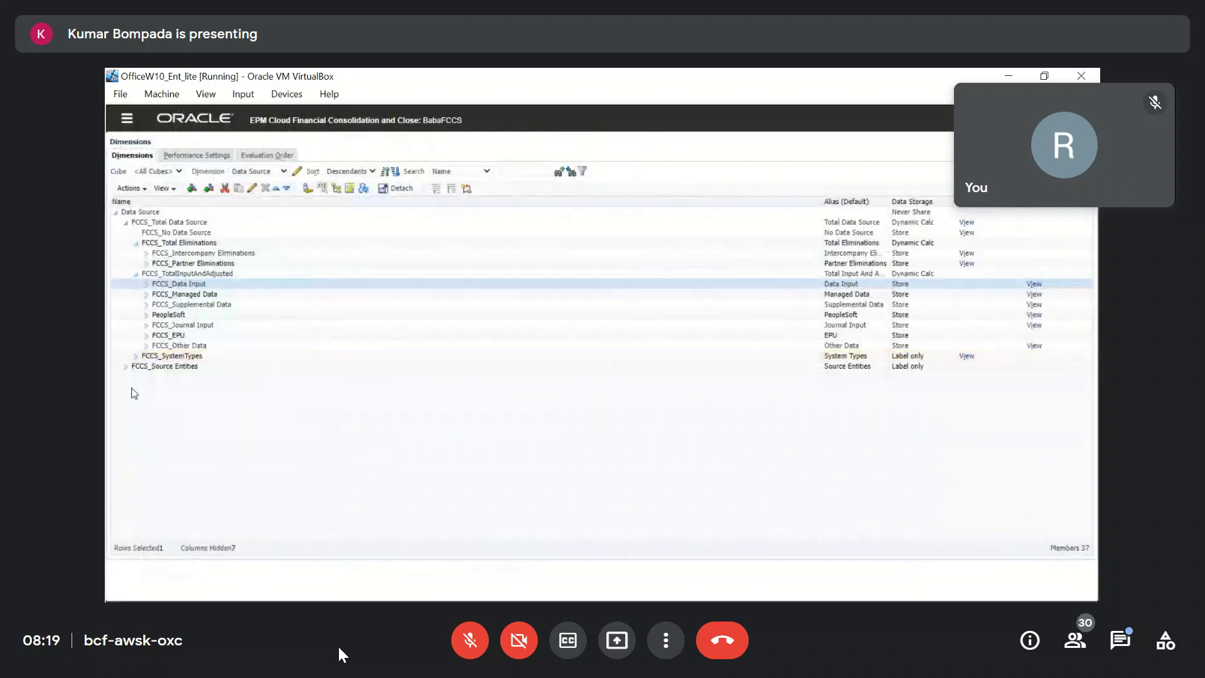
pyautogui.click(126, 366)
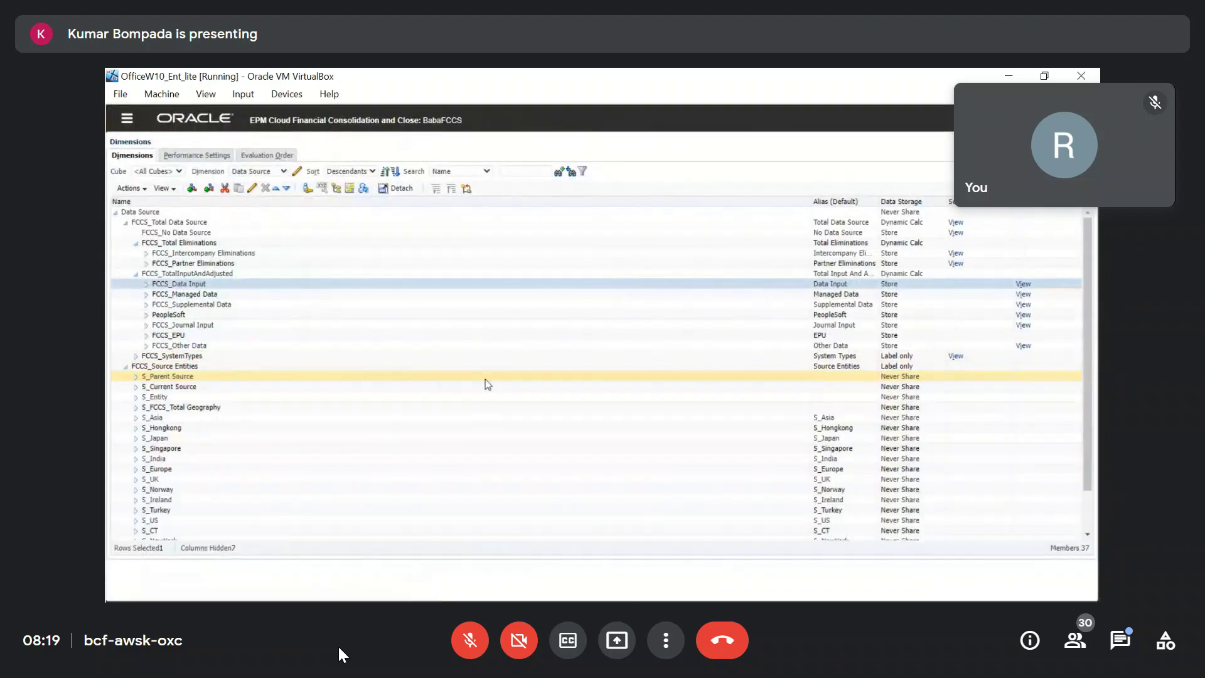
pyautogui.scroll(-2, 468, 409)
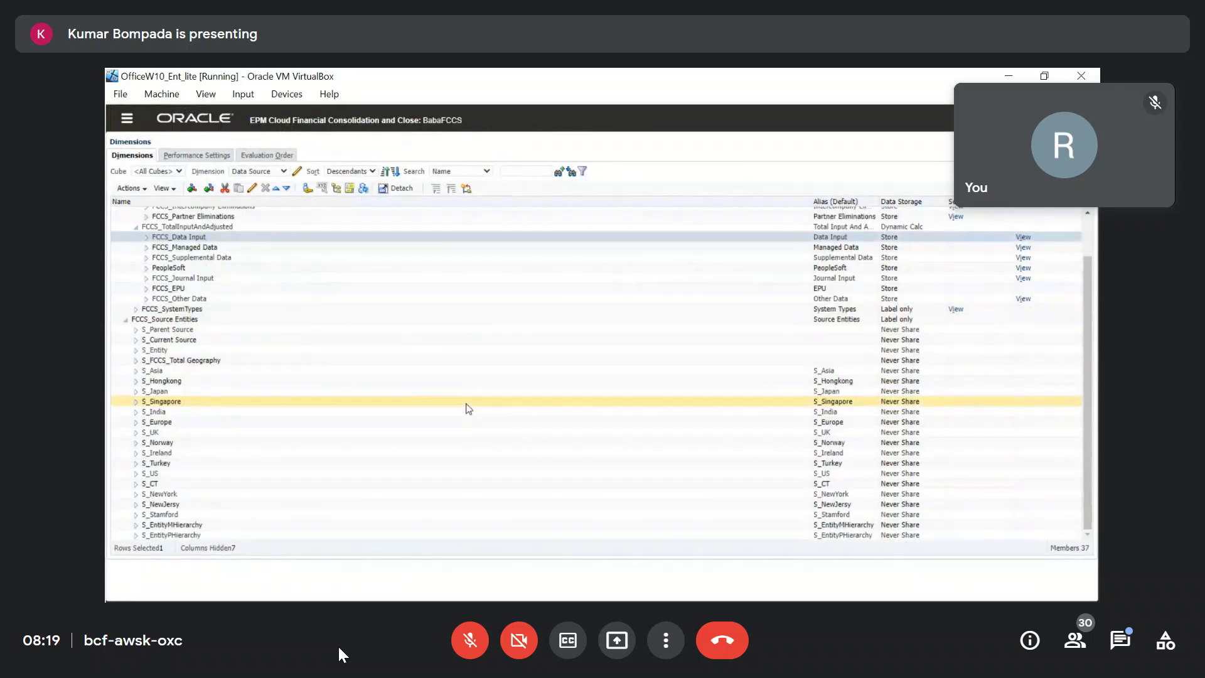
pyautogui.scroll(2, 468, 409)
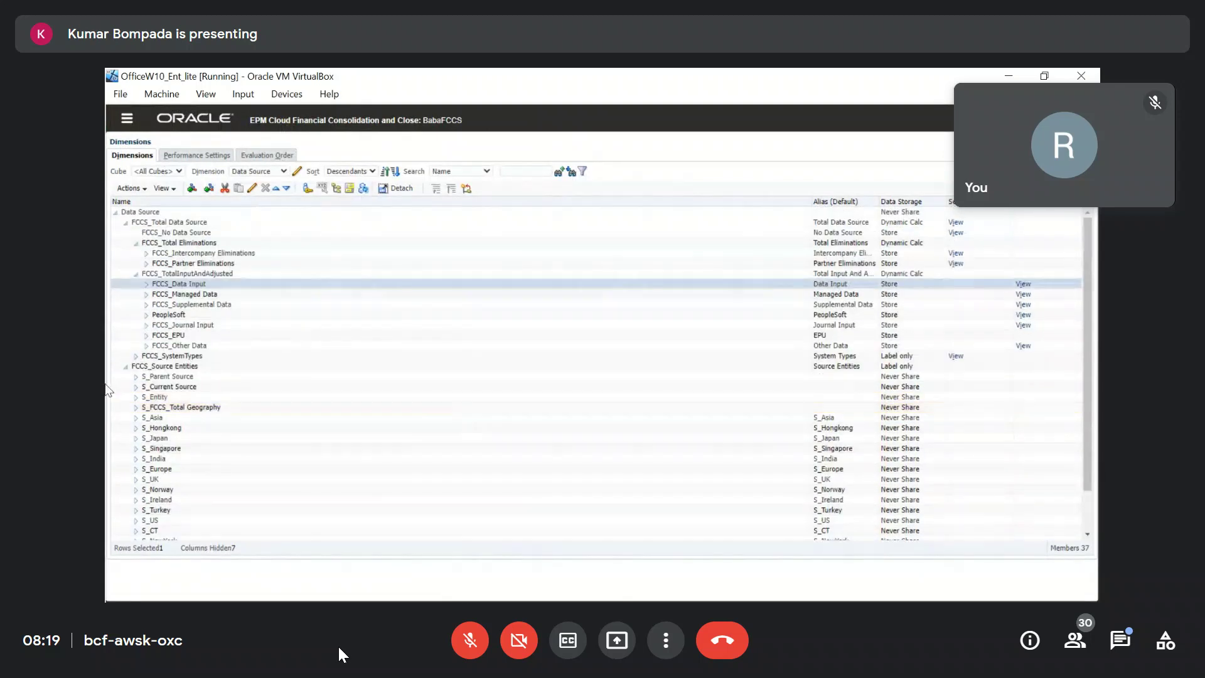
pyautogui.click(126, 367)
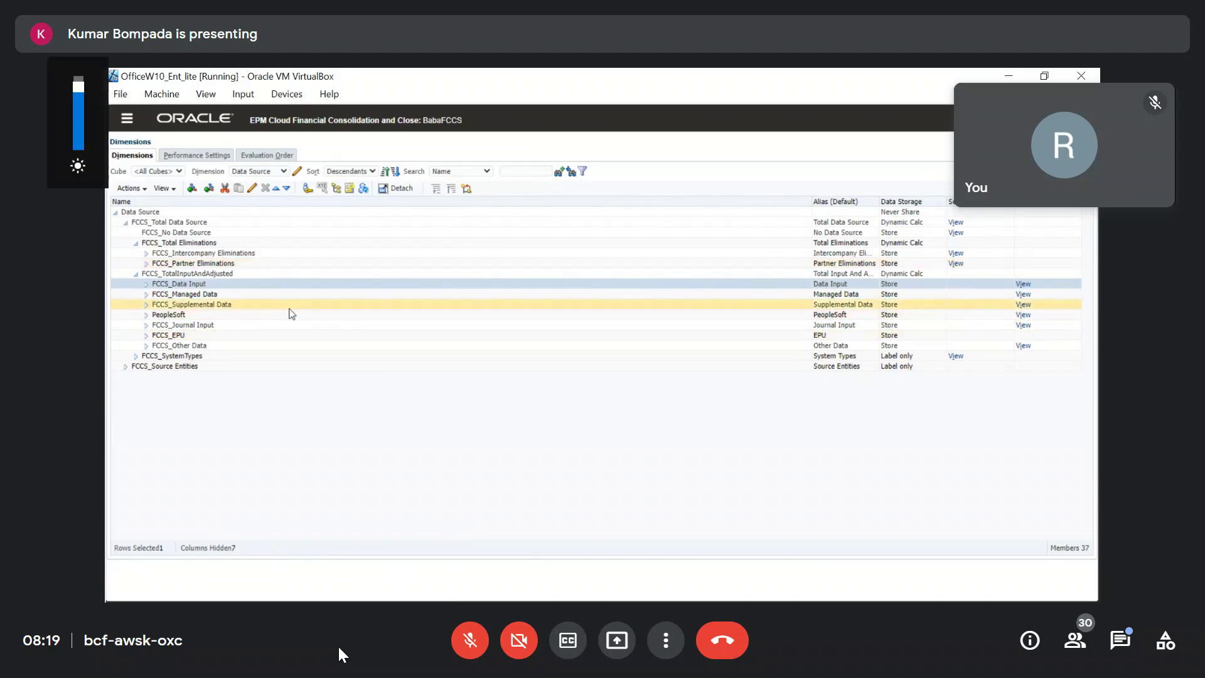
# Open the PeopleSoft member's properties and close them without saving.
pyautogui.click(240, 316)
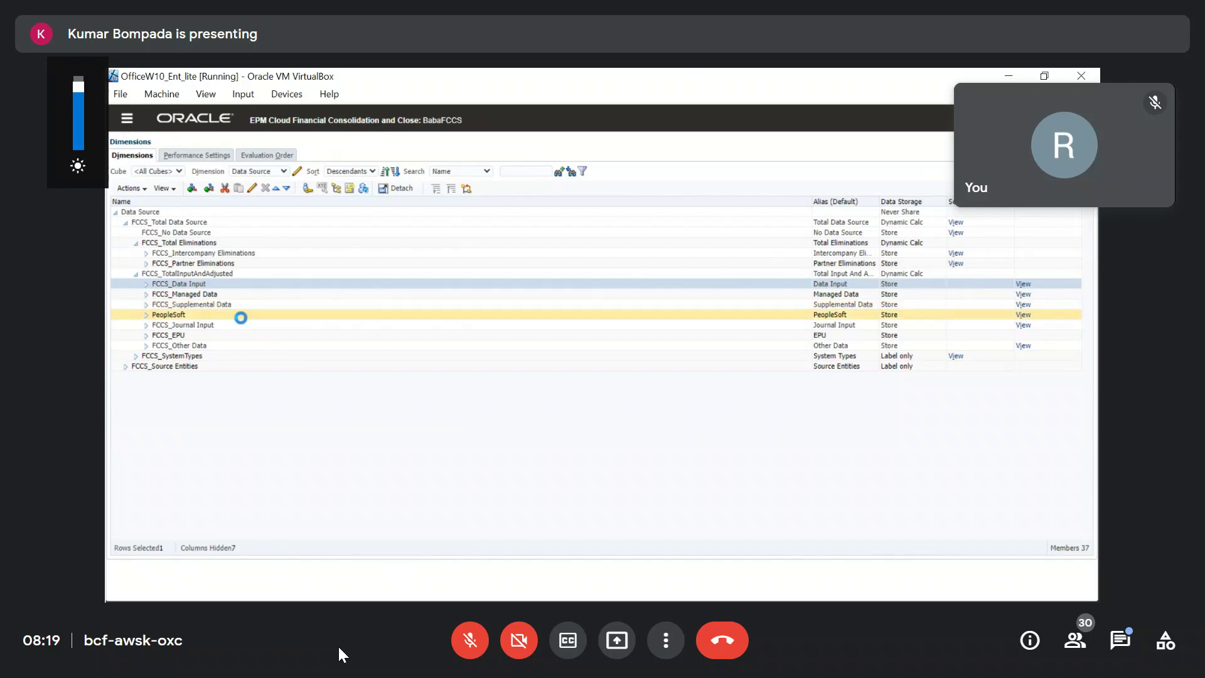
pyautogui.click(252, 188)
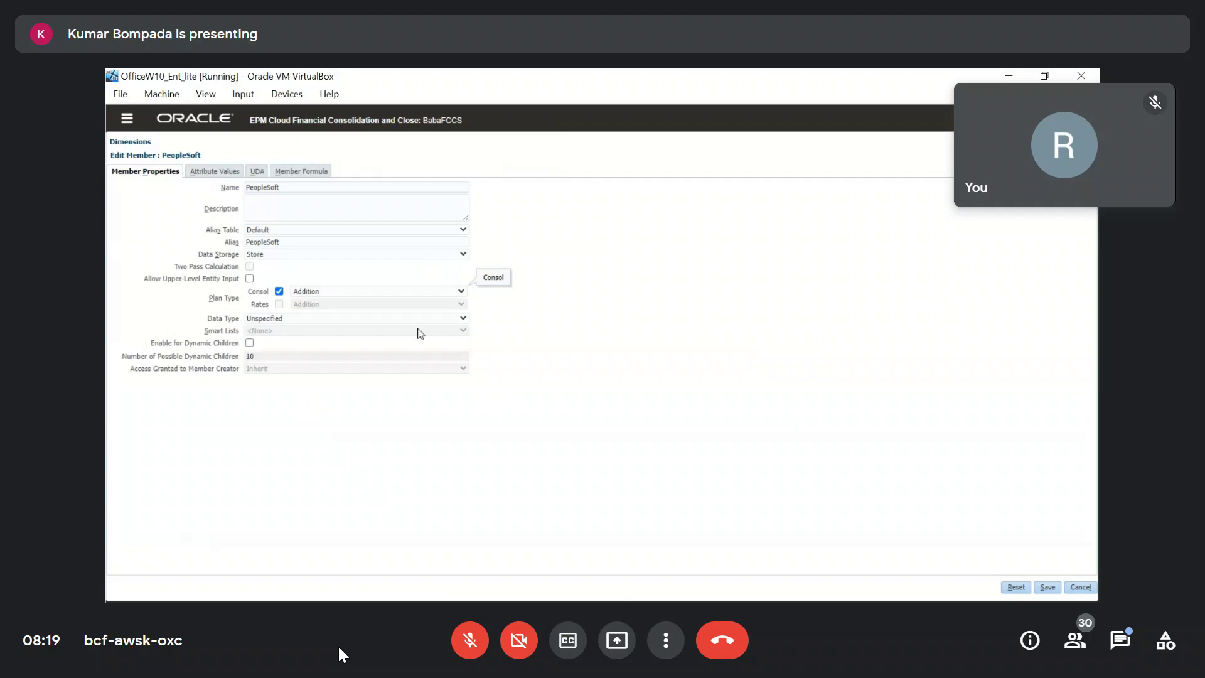
pyautogui.click(1090, 587)
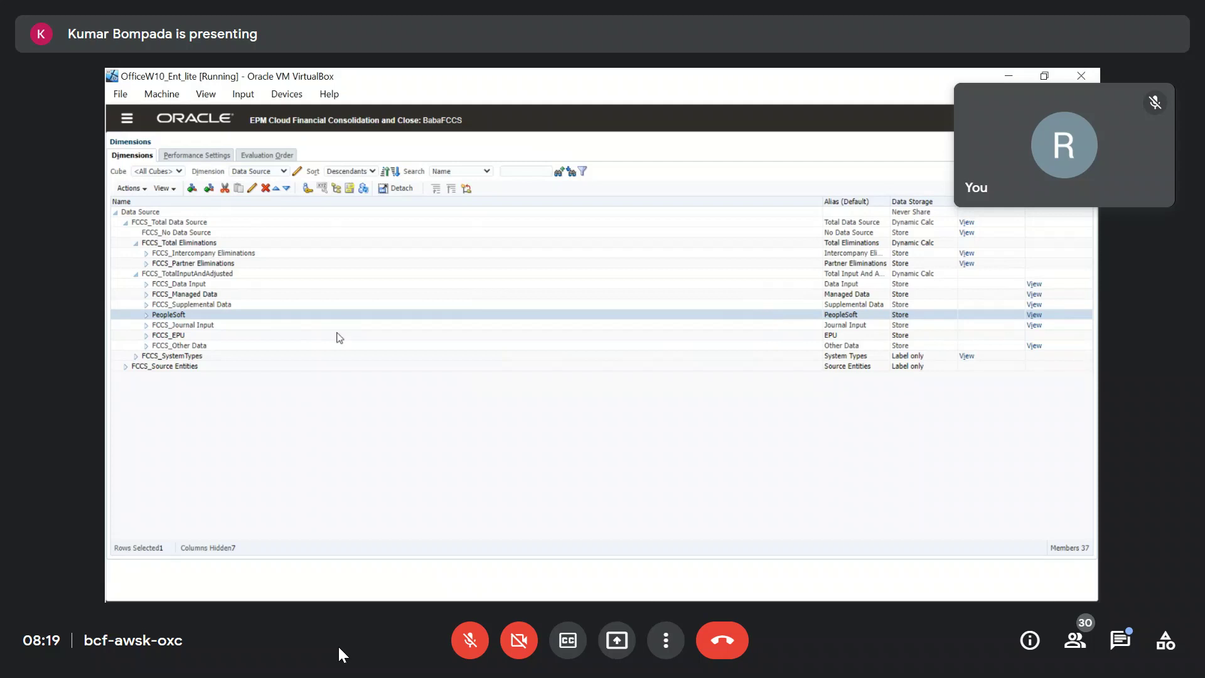
# Expand FCCS_SystemTypes and inspect FCCS_Driver Source and FCCS_Data Input.
pyautogui.click(136, 356)
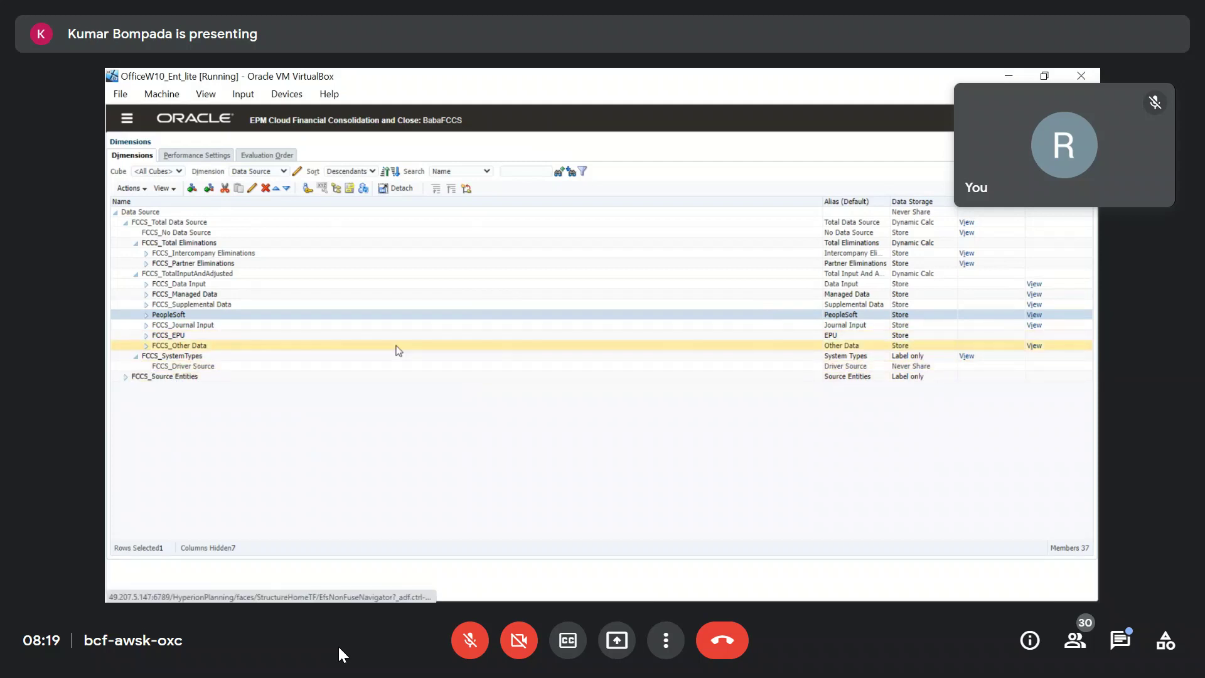
pyautogui.click(280, 366)
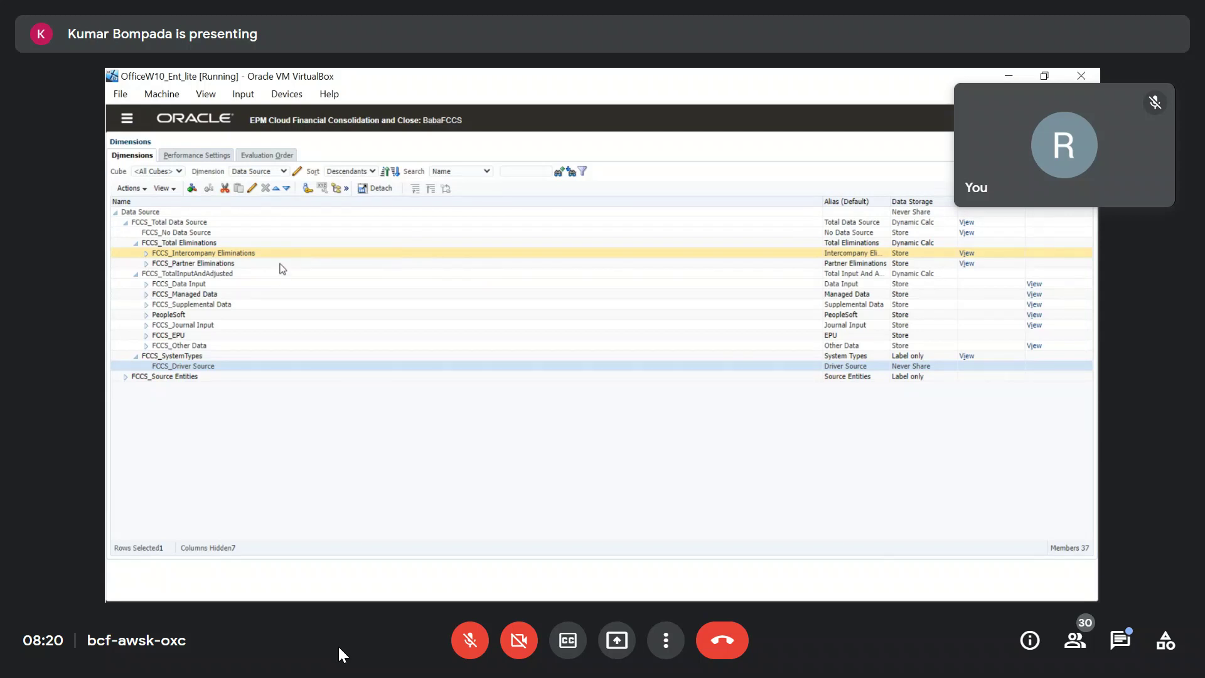
pyautogui.click(229, 286)
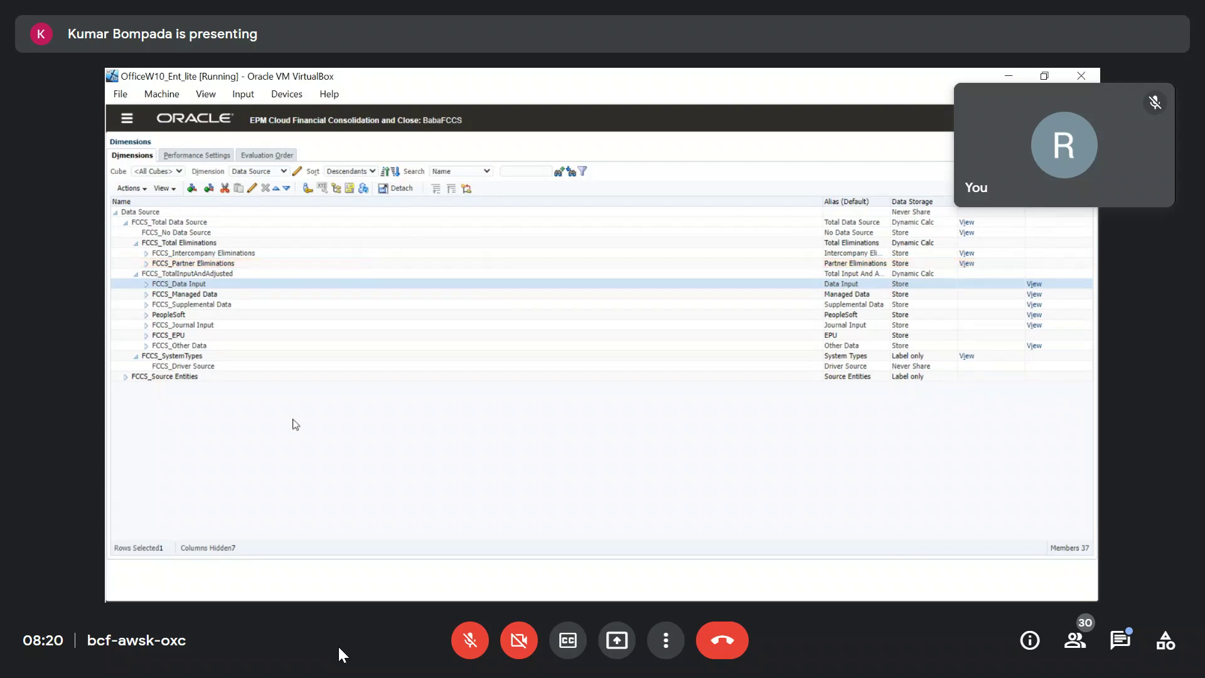
# Switch the Excel workbook to the Consolprod sheet, select ProductConsolSub in A19, then return to FCCS.
pyautogui.hotkey('alt', 'Tab')
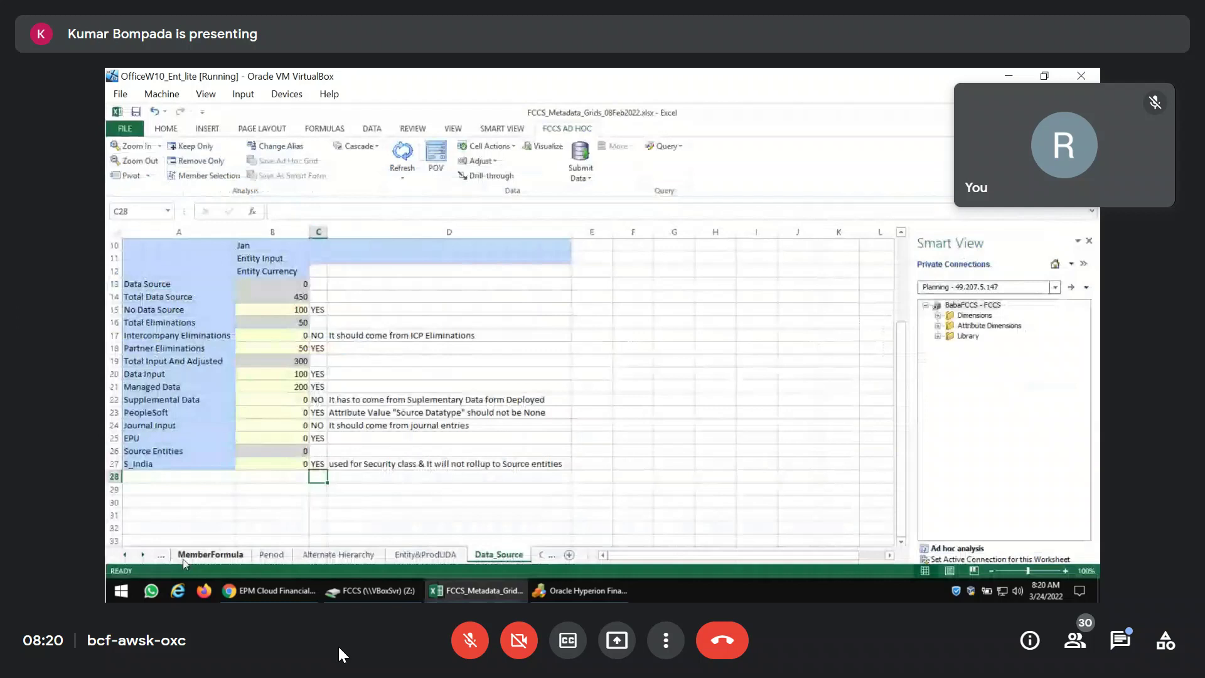
pyautogui.rightClick(142, 560)
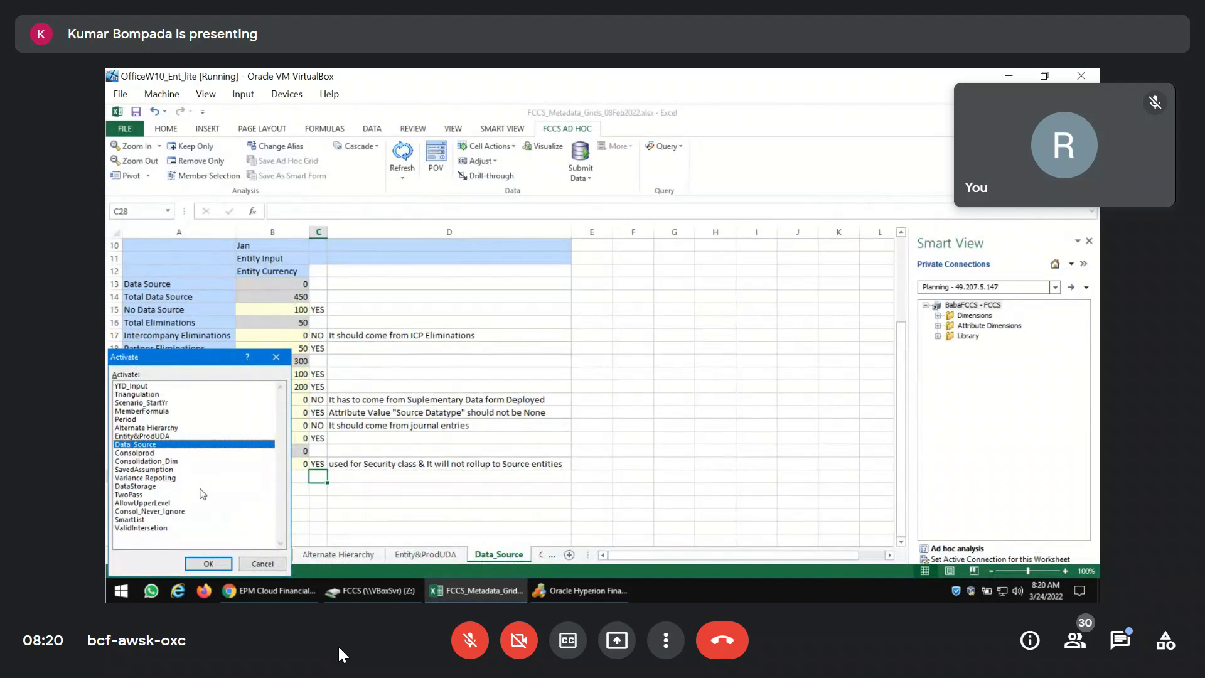
pyautogui.click(151, 453)
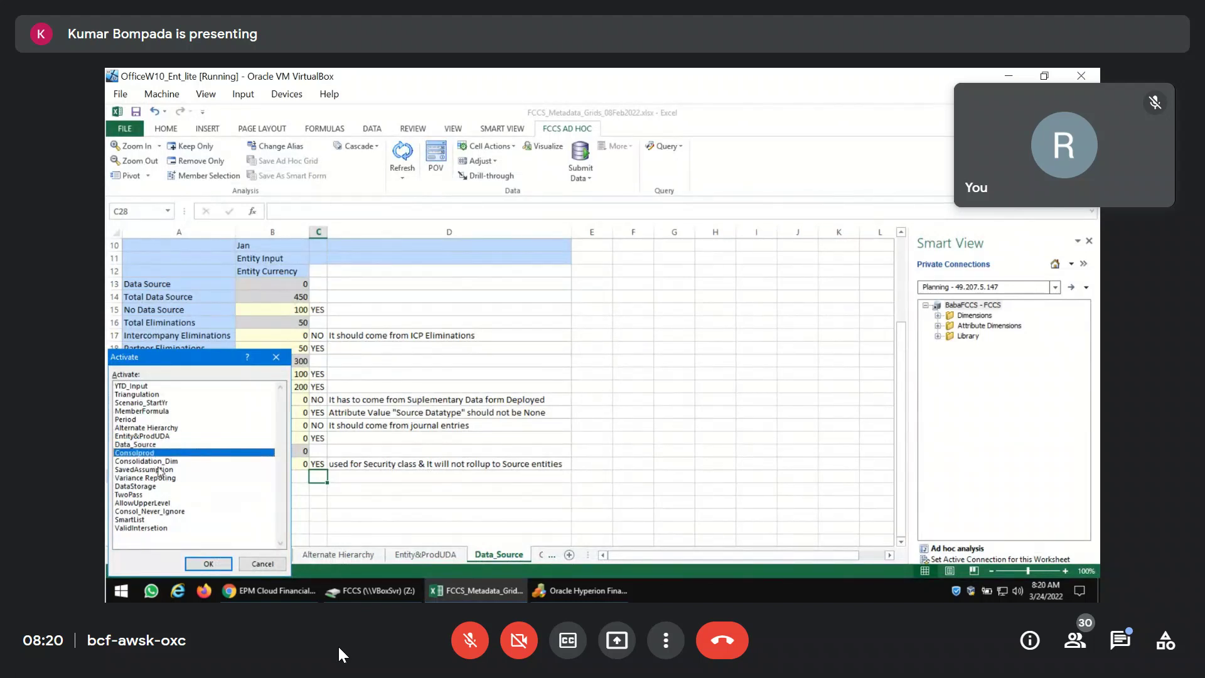
pyautogui.press('Return')
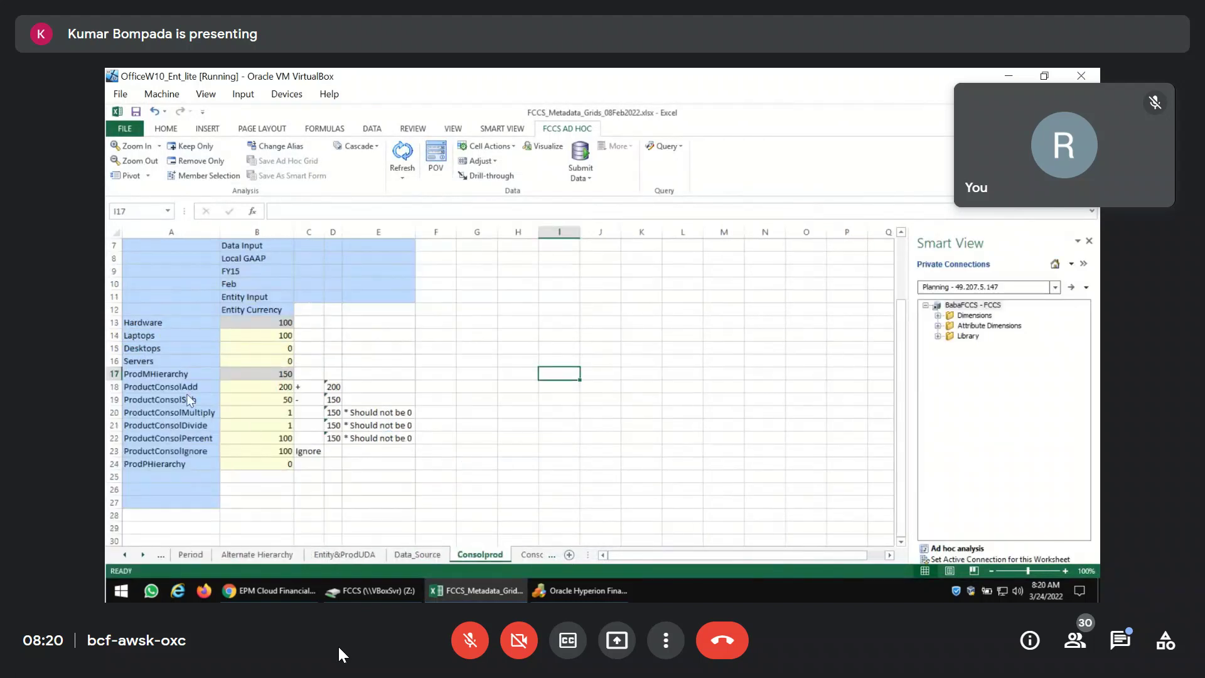
pyautogui.click(197, 398)
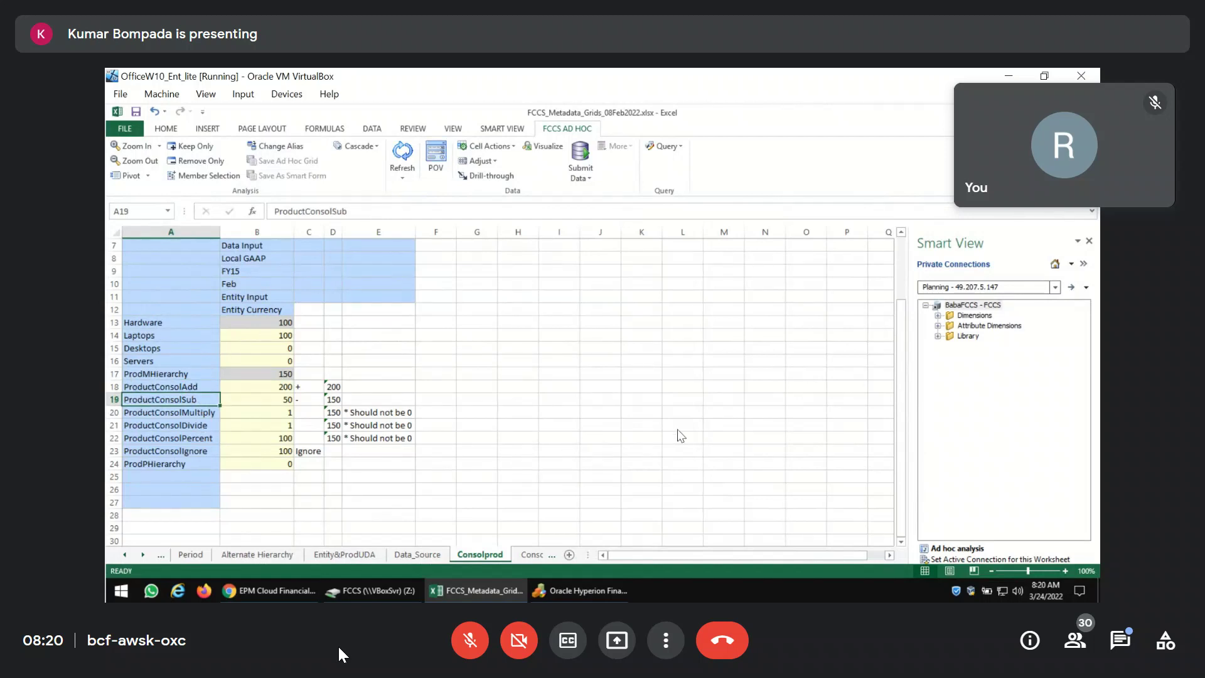
pyautogui.hotkey('alt', 'Tab')
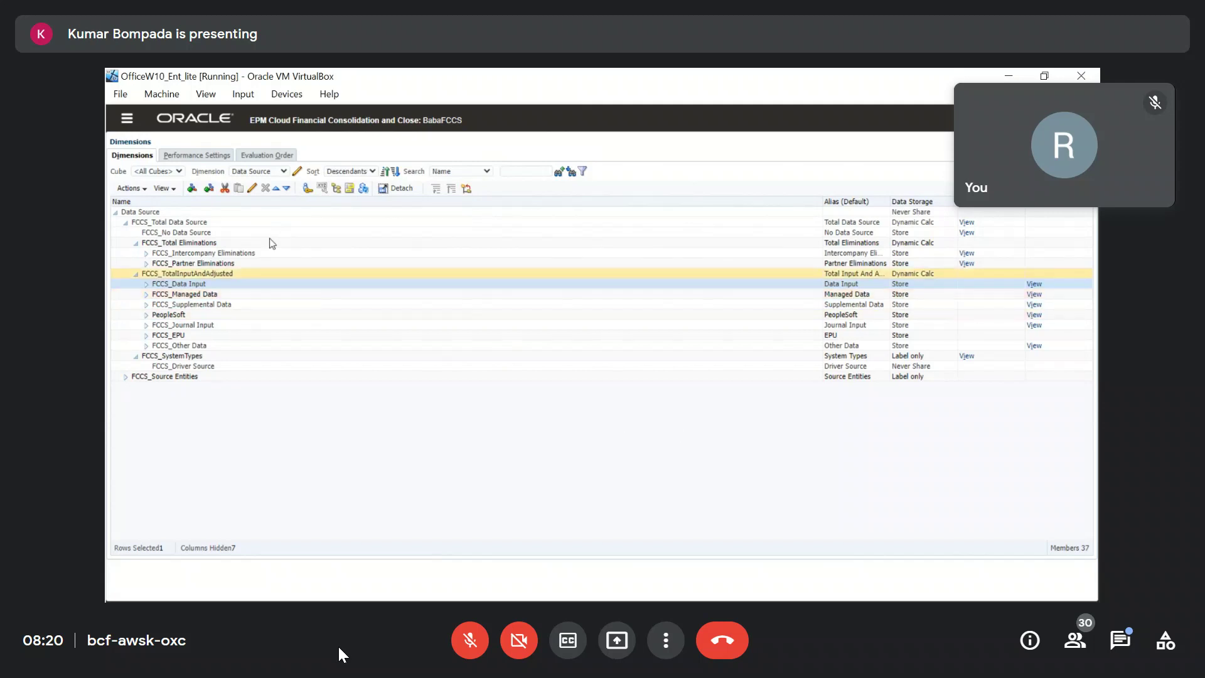
# Review the FCCS_Data Input and PeopleSoft member properties, closing each without saving.
pyautogui.click(253, 189)
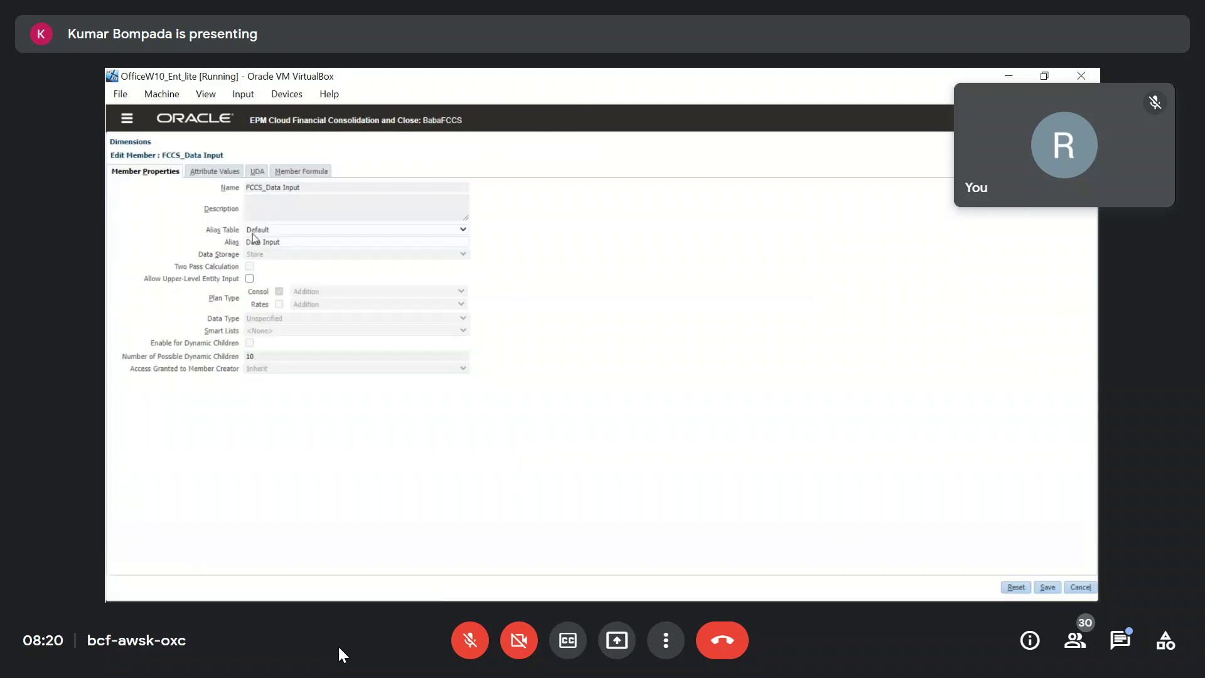
pyautogui.click(1079, 587)
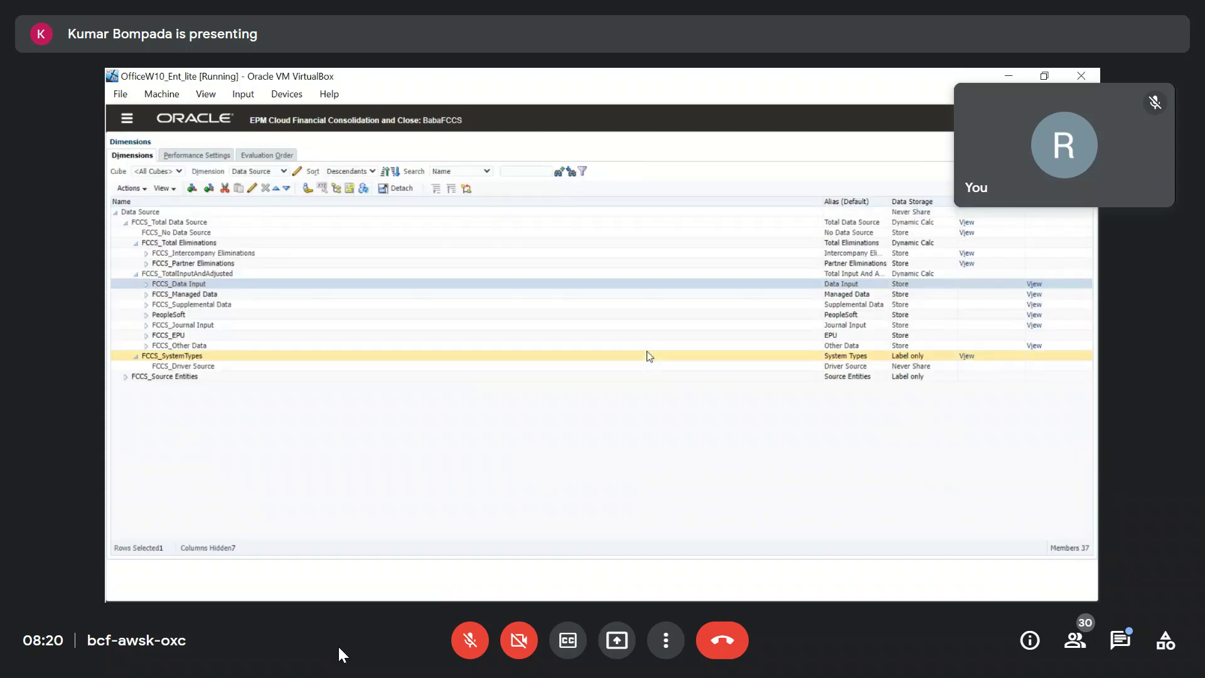
pyautogui.click(210, 313)
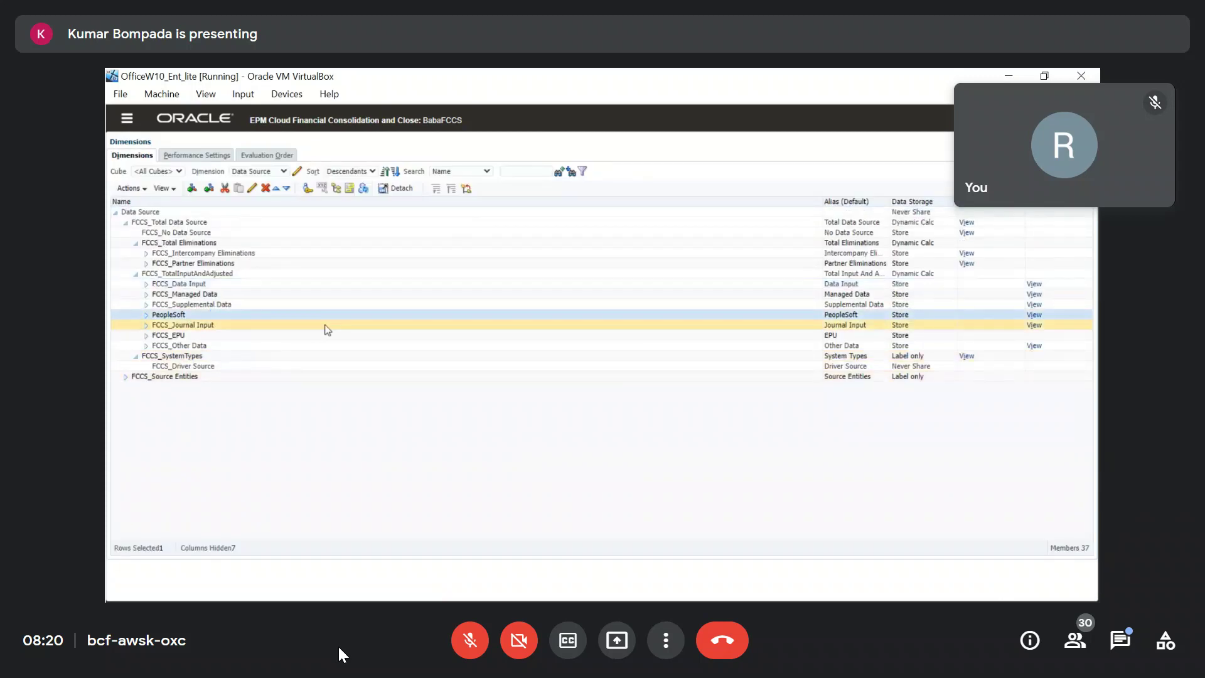
pyautogui.click(252, 189)
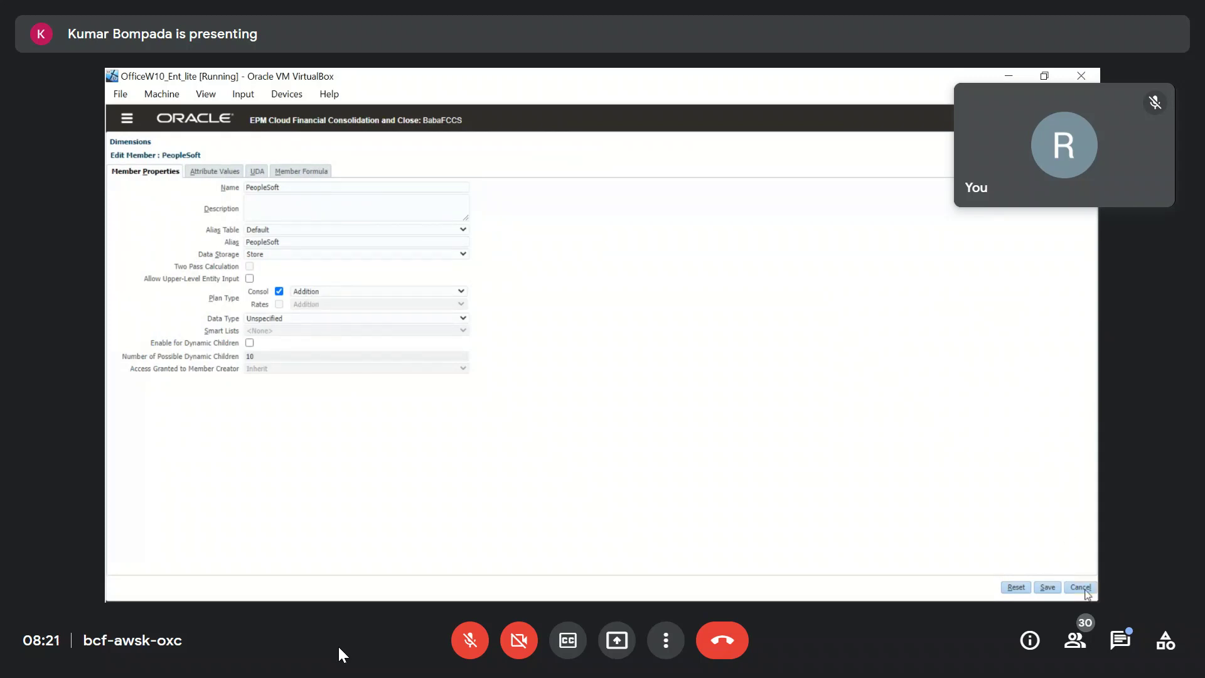
pyautogui.click(1079, 588)
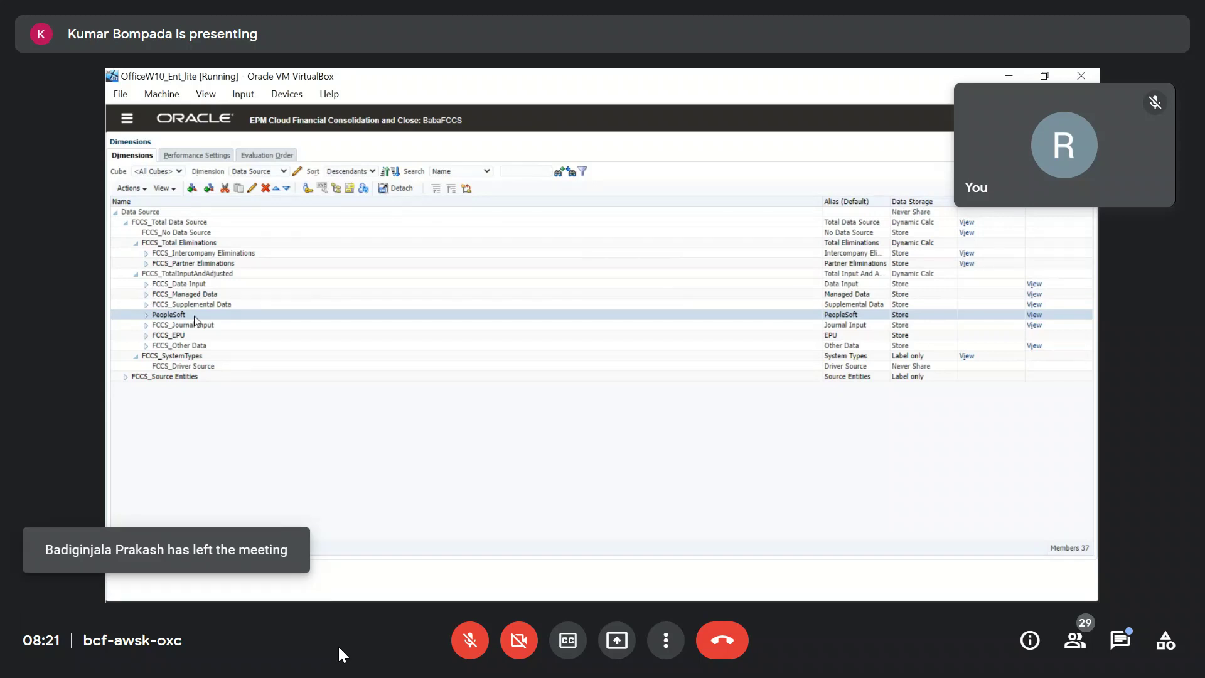
# Reselect FCCS_Data Input and PeopleSoft, then return to Excel's Consolprod sheet.
pyautogui.click(194, 285)
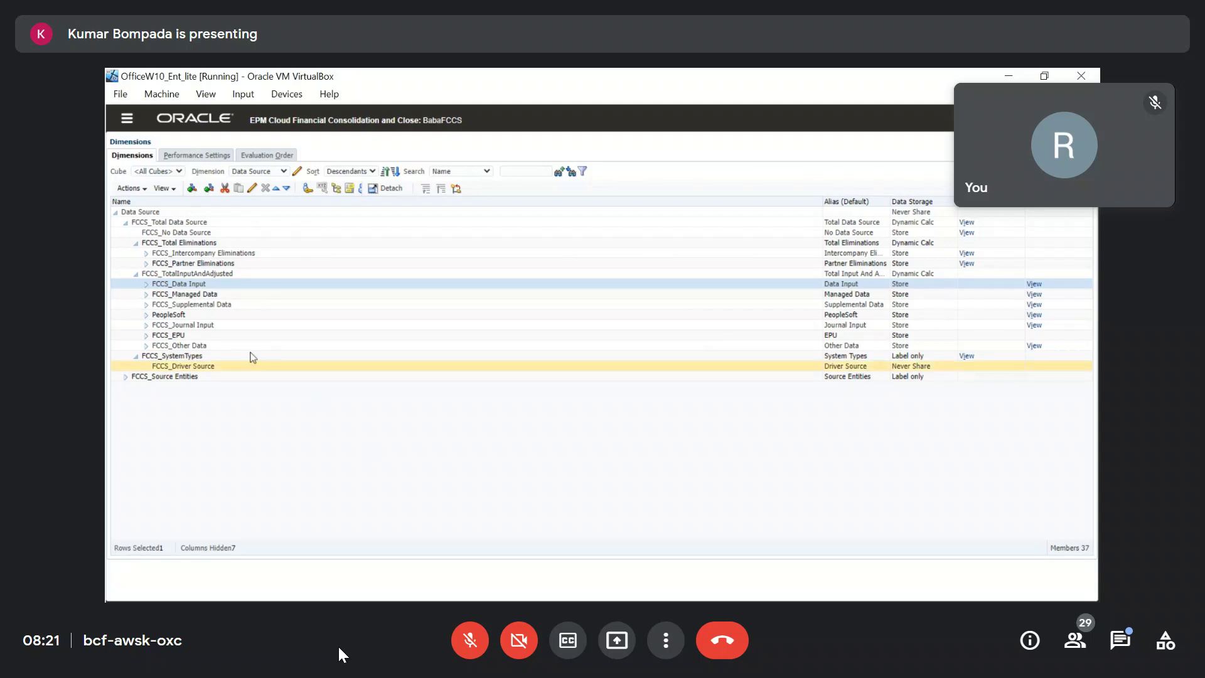
pyautogui.click(178, 317)
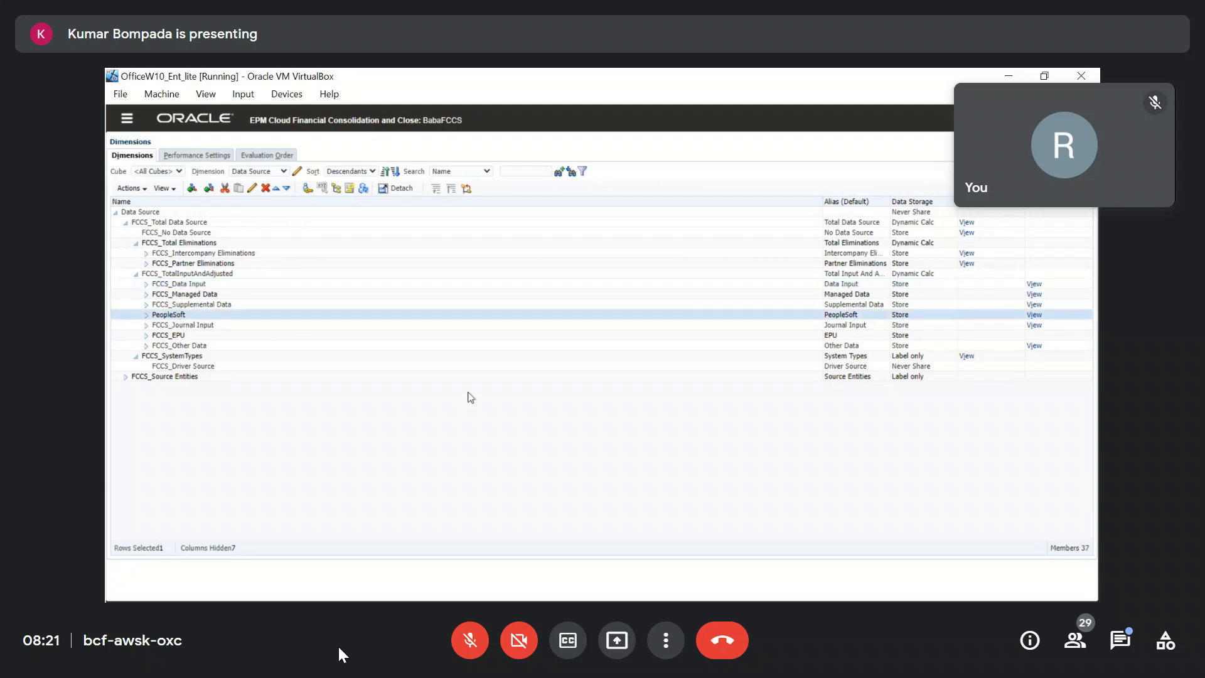
pyautogui.hotkey('alt', 'Tab')
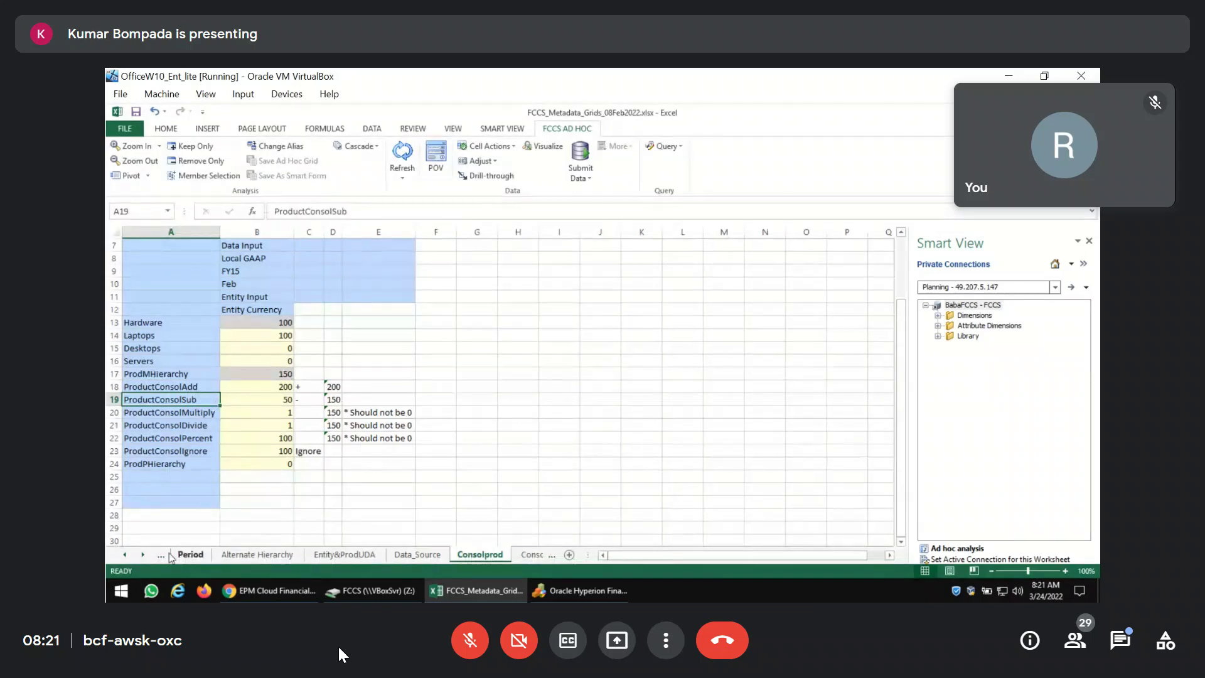
# Enter 111 for PeopleSoft in Data_Source cell B23, then select FCCS_Intercompany Eliminations in the FCCS tree.
pyautogui.rightClick(140, 556)
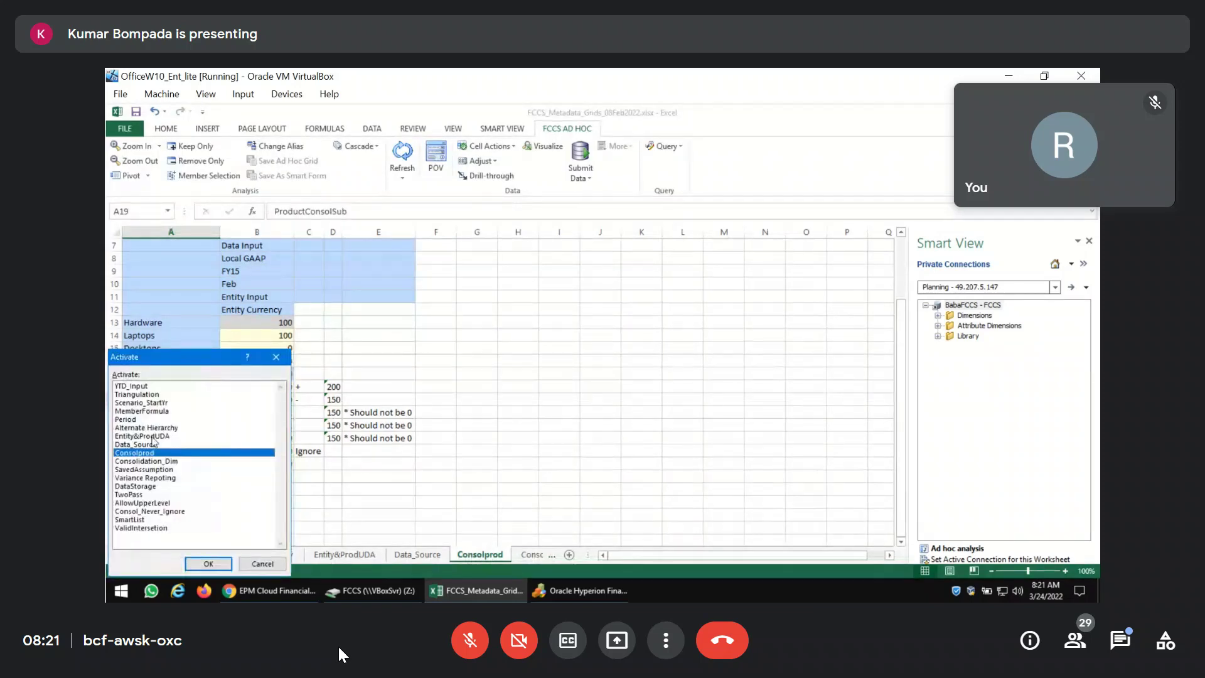
pyautogui.click(207, 561)
pyautogui.hotkey('ctrl', 'pageup')
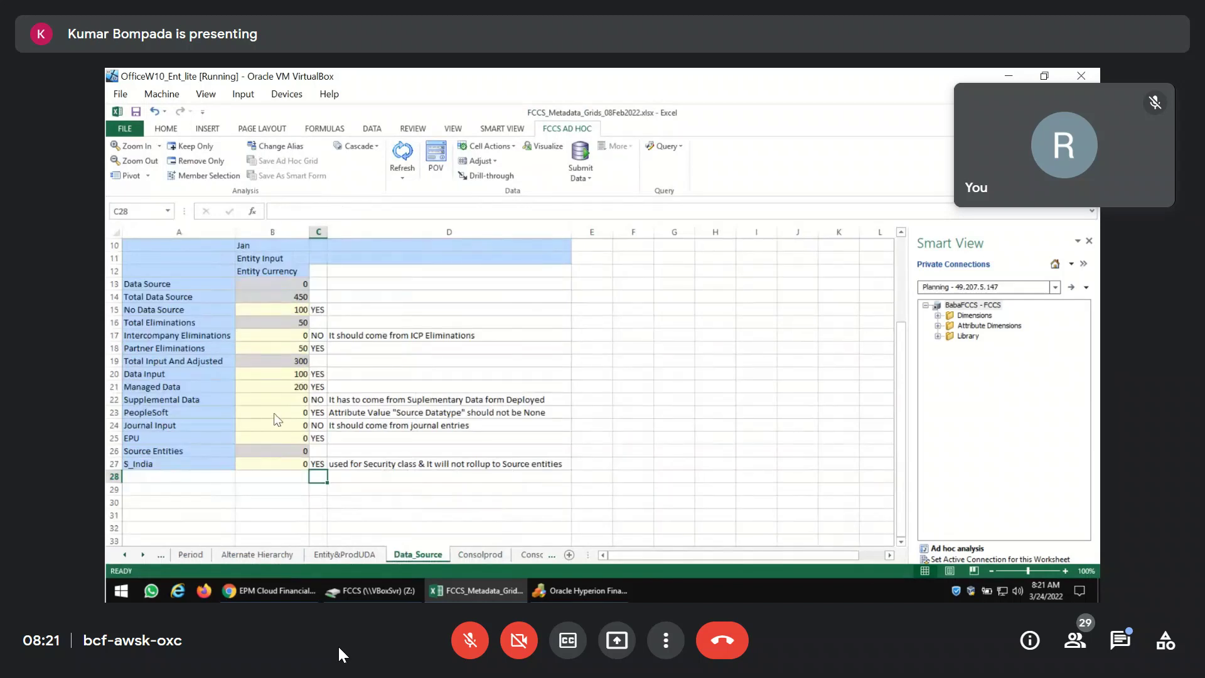
pyautogui.click(273, 413)
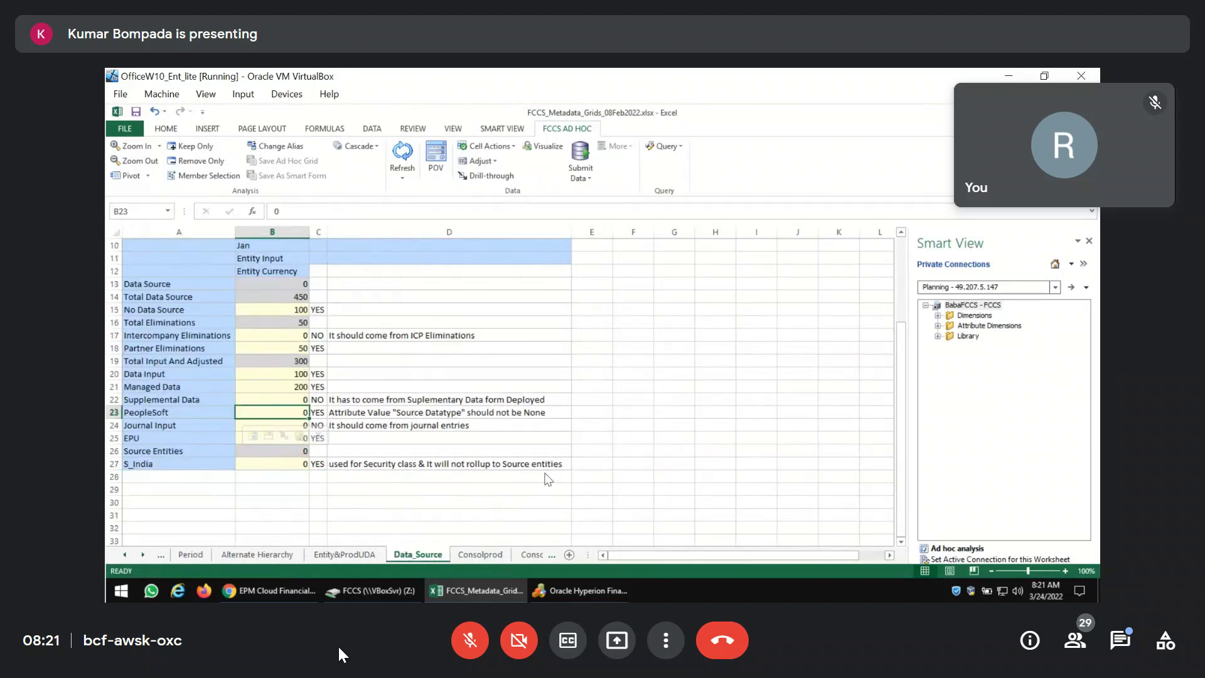
pyautogui.write('111')
pyautogui.press('Return')
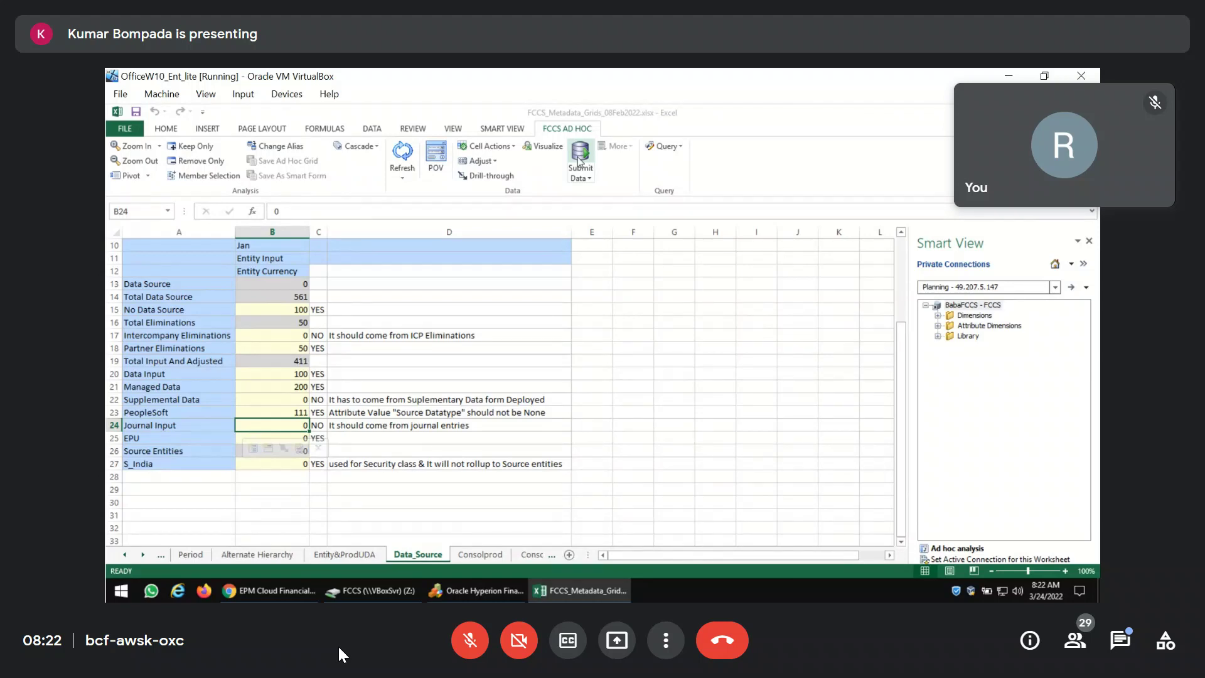
pyautogui.click(309, 590)
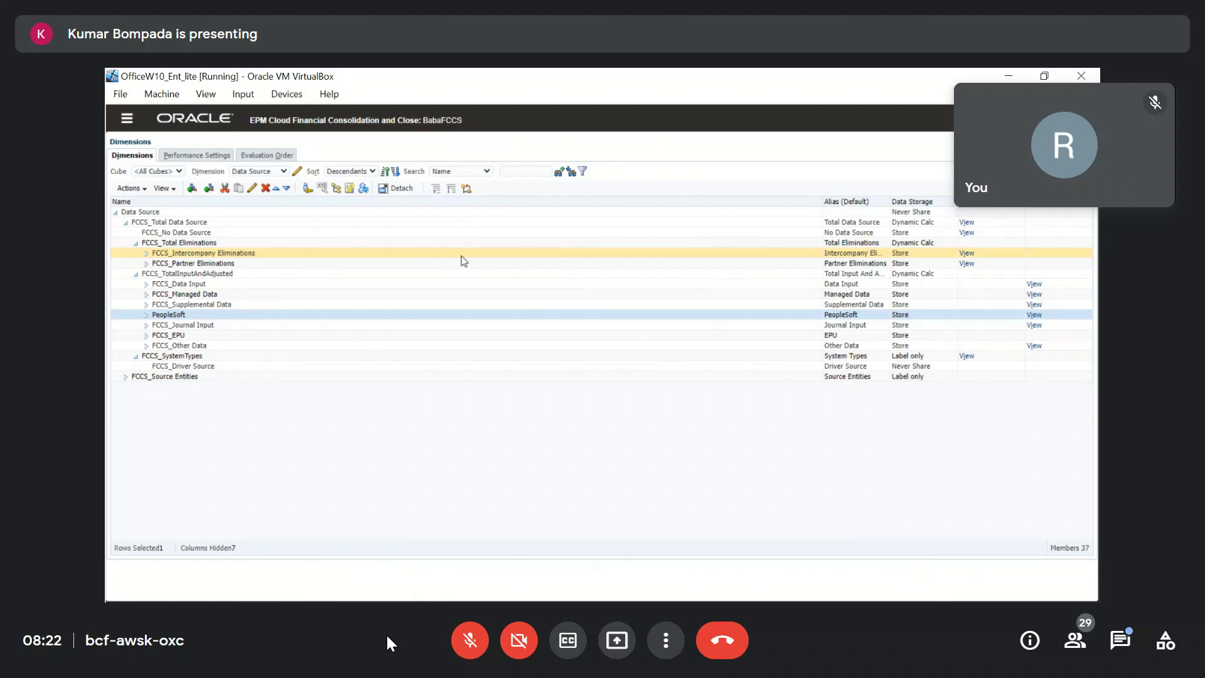
pyautogui.click(462, 255)
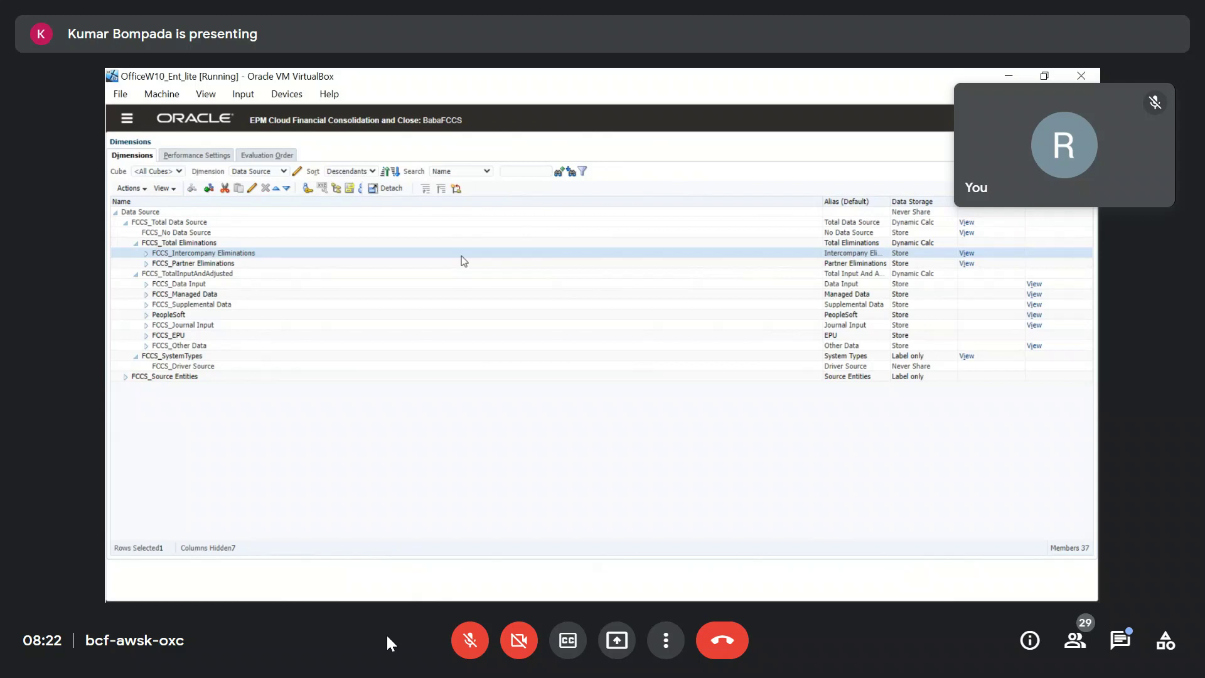
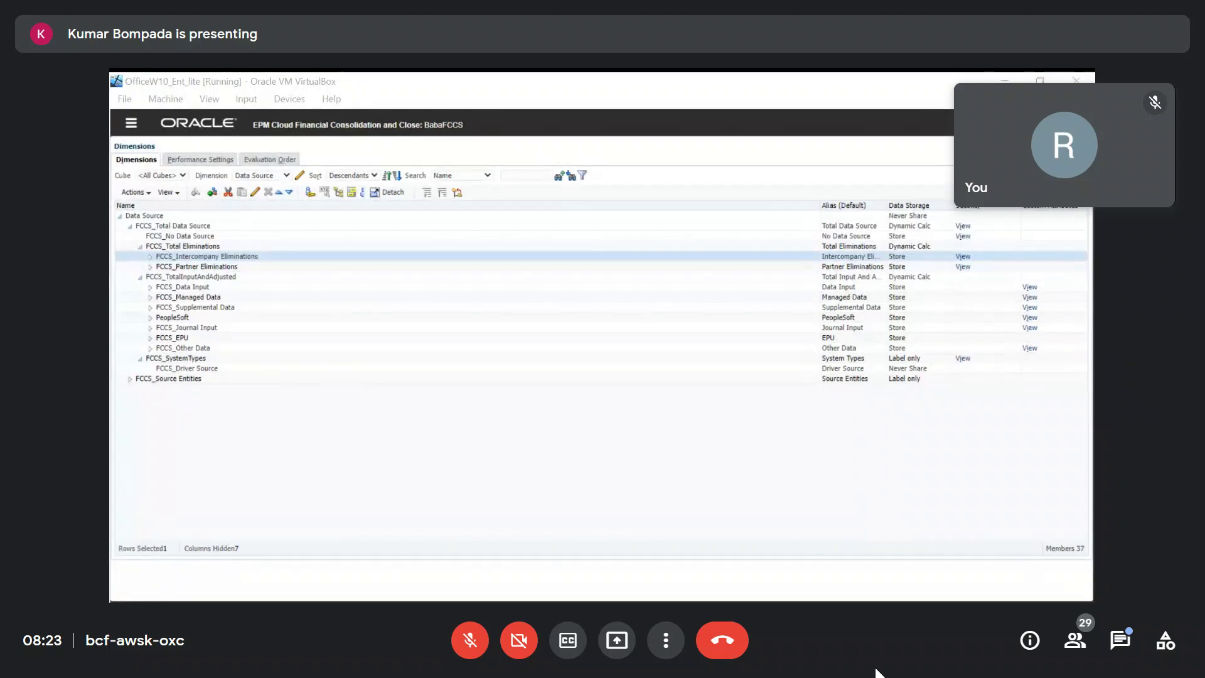
# Review FCCS_Driver Source's member properties without saving, then return to the Excel workbook's Data_Source sheet.
pyautogui.click(215, 370)
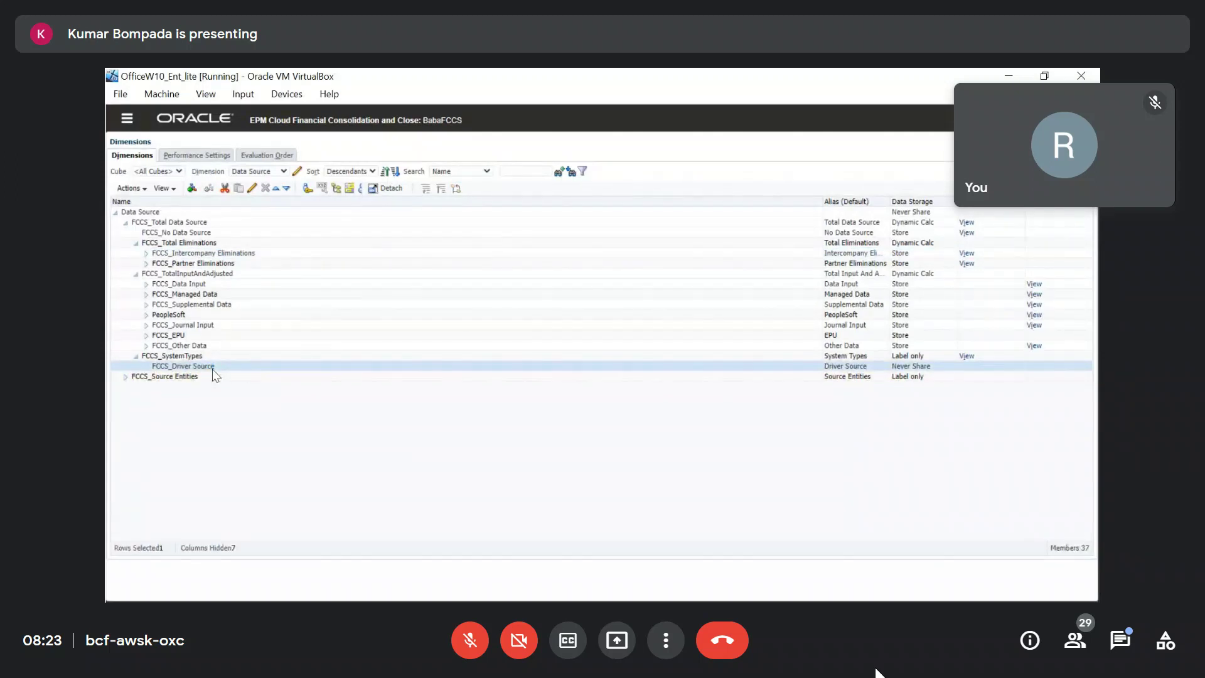
pyautogui.click(252, 188)
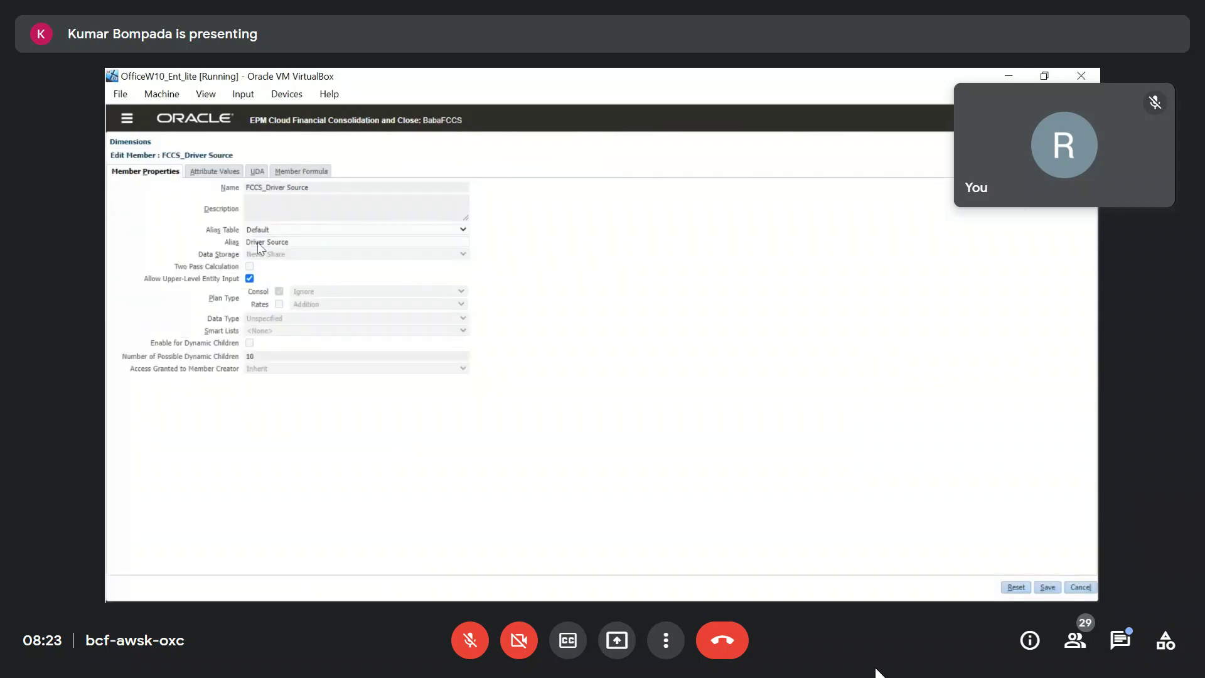
pyautogui.click(1080, 587)
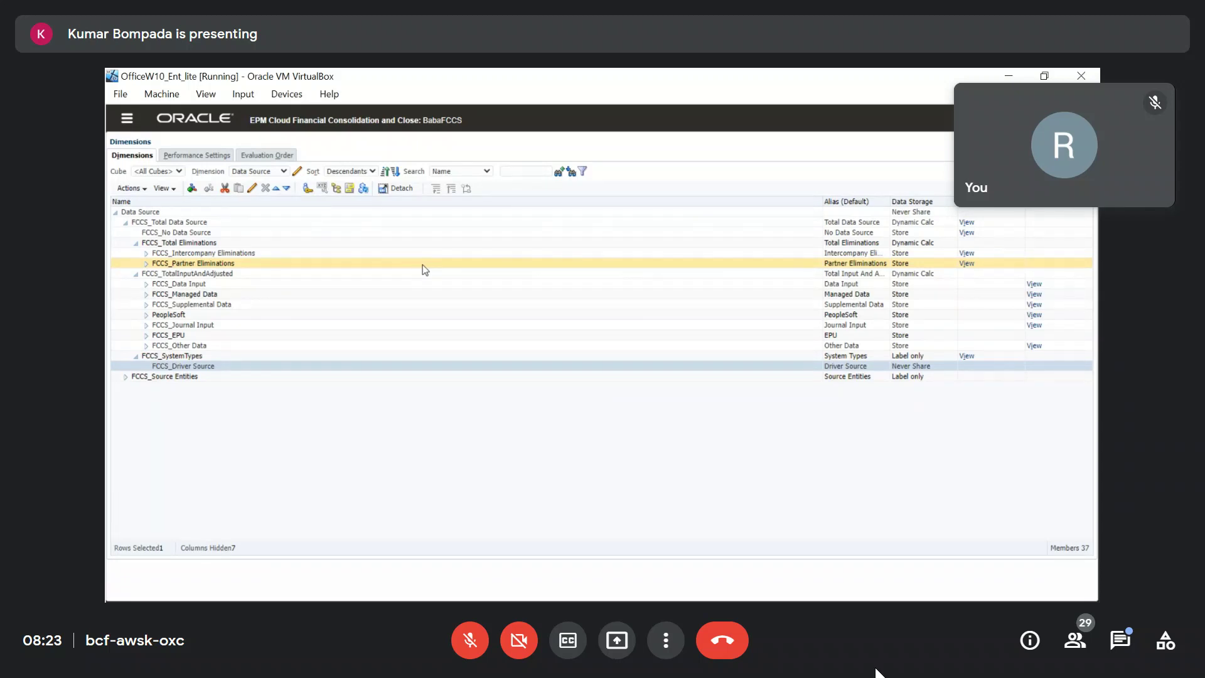
pyautogui.hotkey('alt', 'Tab')
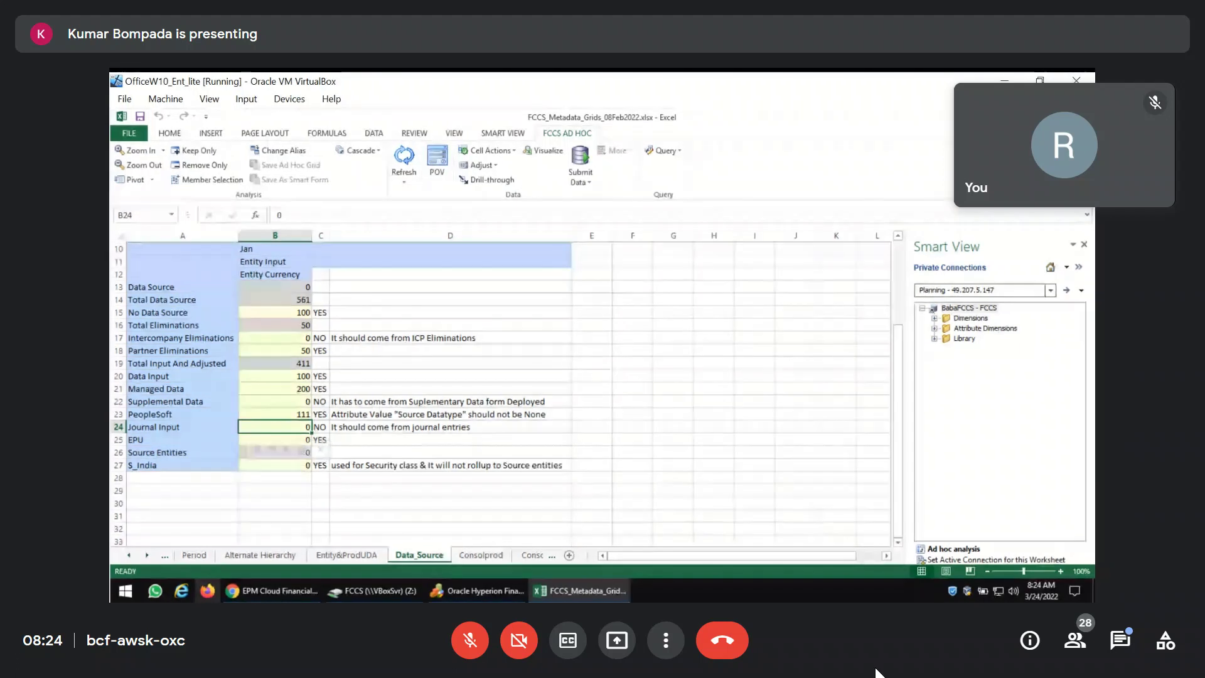
# Open Partner_Eliminations_FCCS.pdf from the FCCS (Z:) folder, scroll through its pages, and unmute the microphone.
pyautogui.click(370, 590)
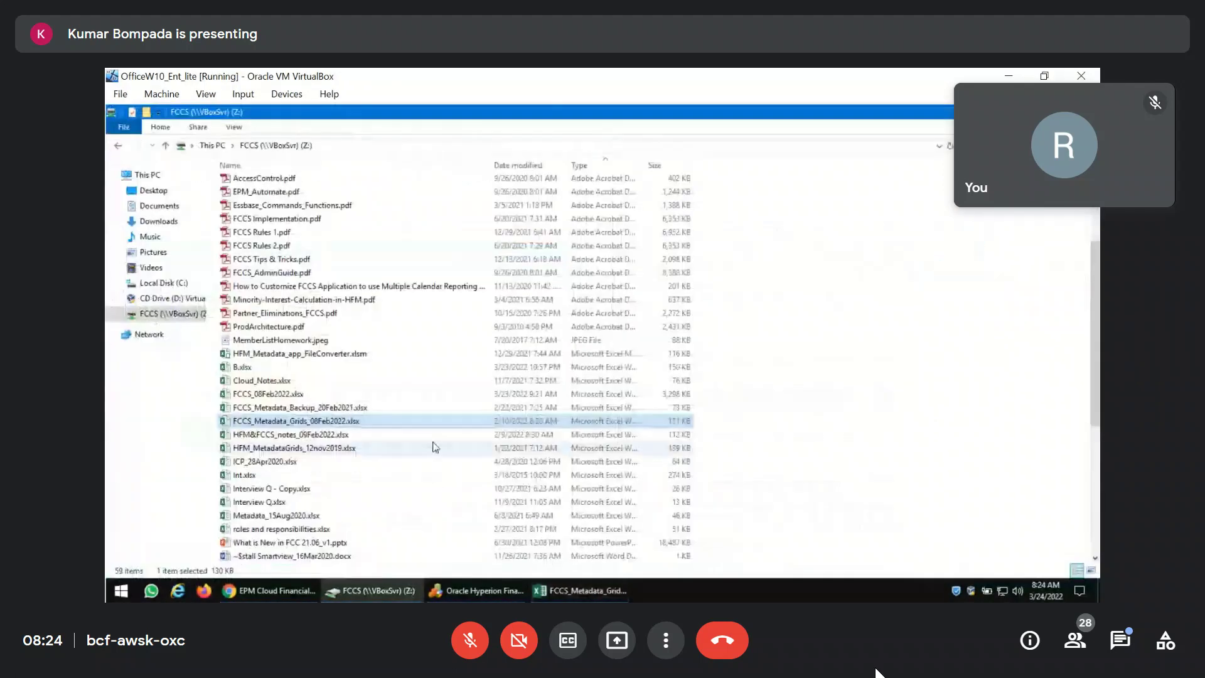
pyautogui.scroll(3, 302, 383)
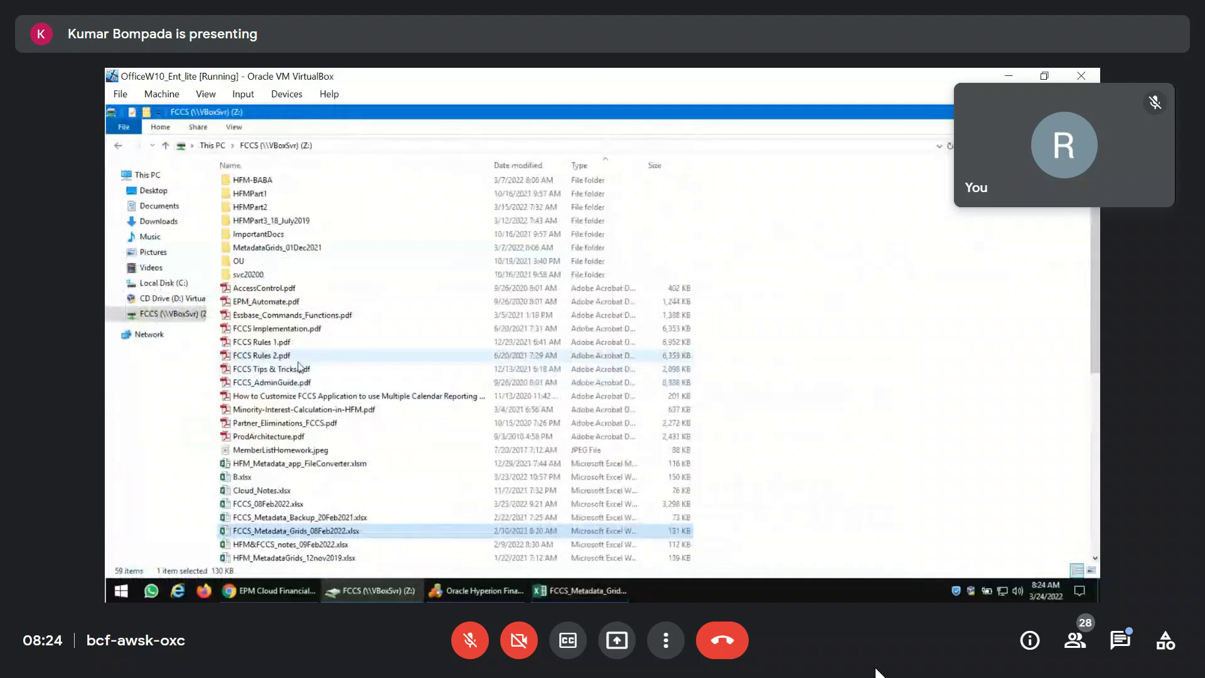
pyautogui.doubleClick(289, 423)
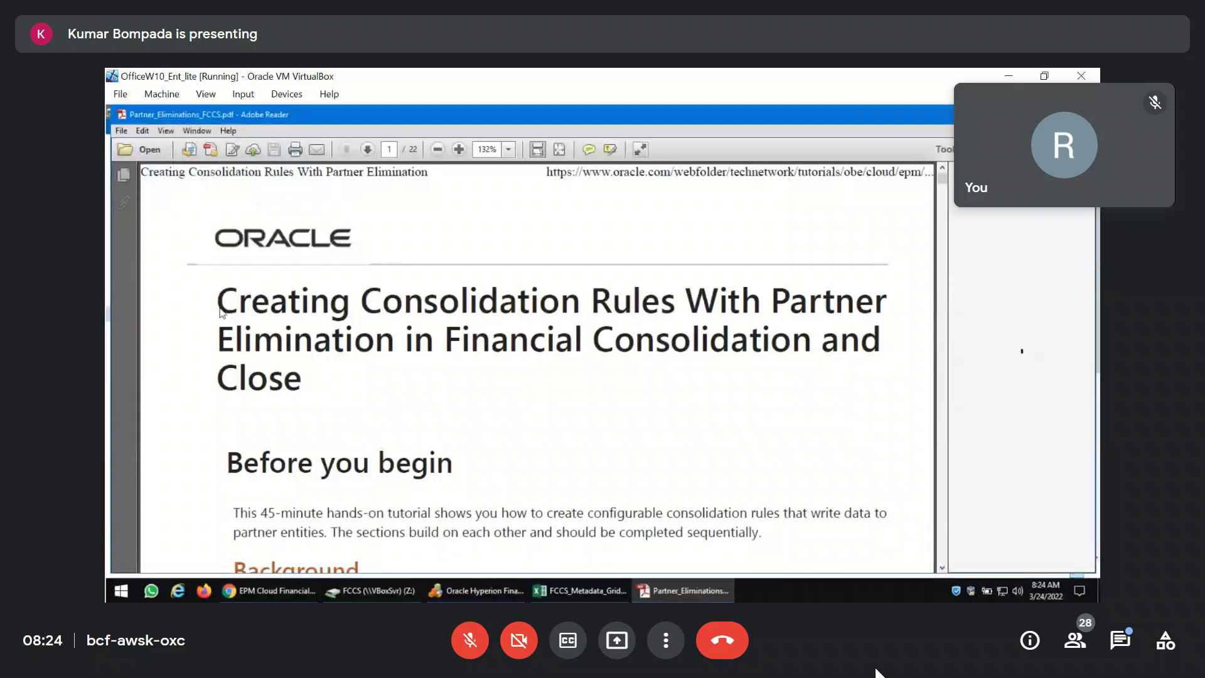
pyautogui.moveTo(301, 389); pyautogui.dragTo(220, 308)
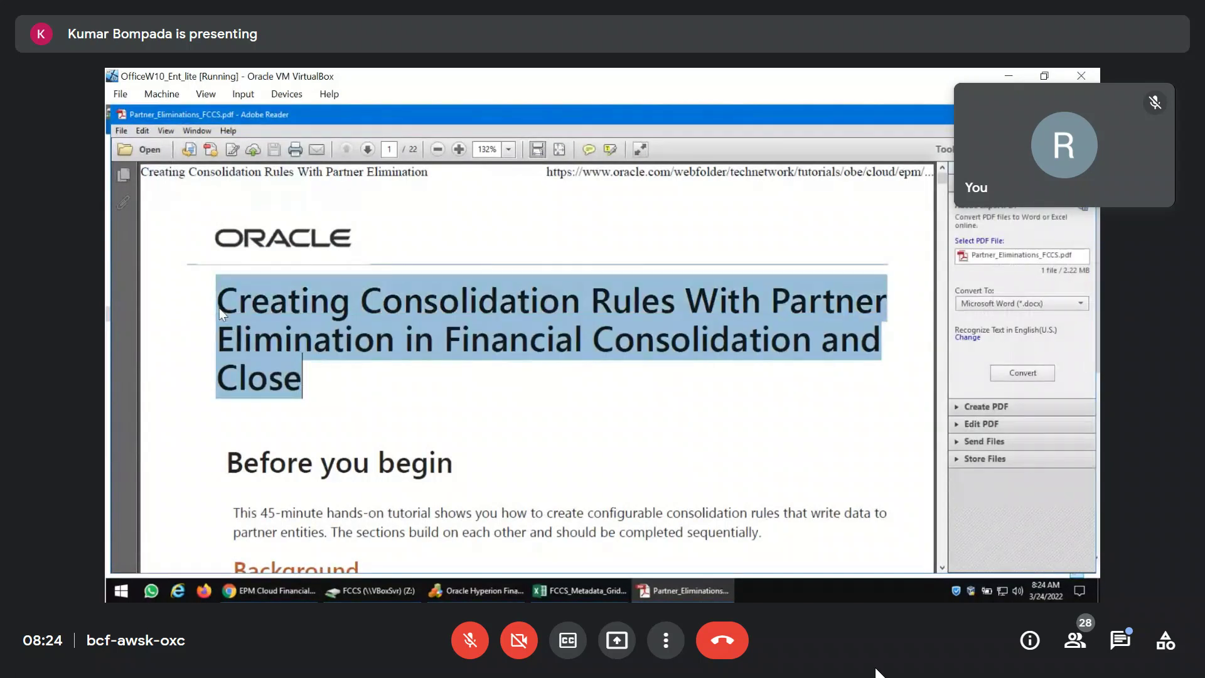
pyautogui.scroll(-3, 687, 435)
pyautogui.scroll(-15, 687, 438)
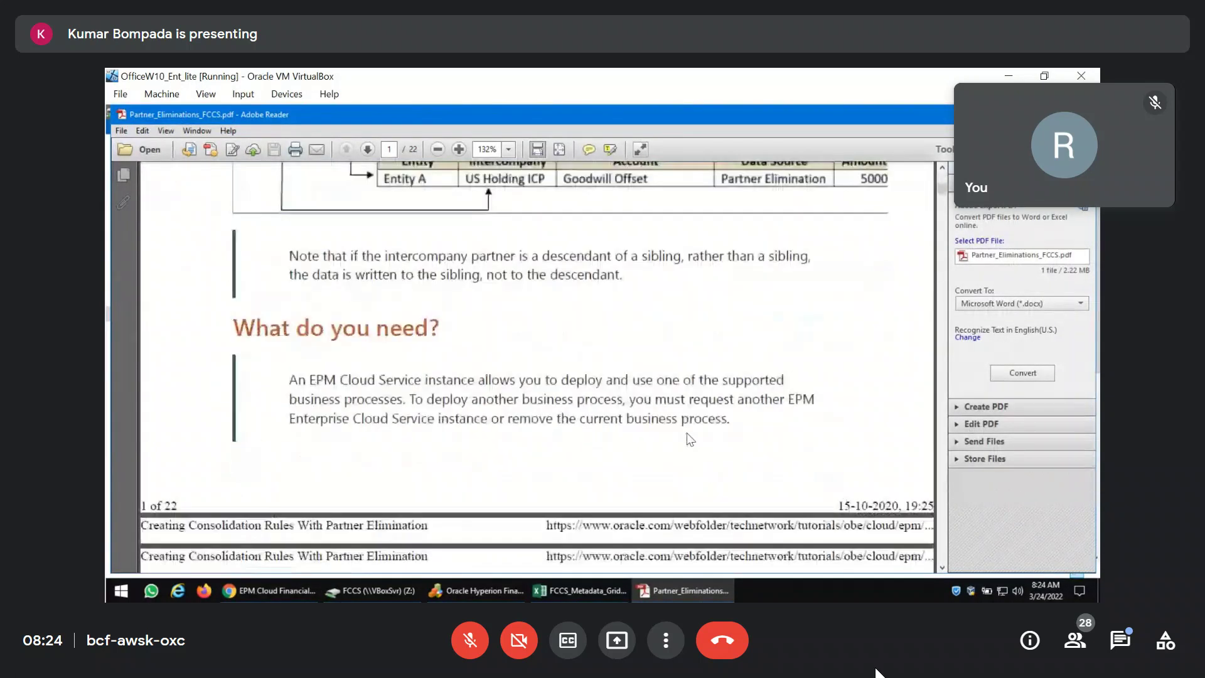
pyautogui.scroll(-15, 687, 434)
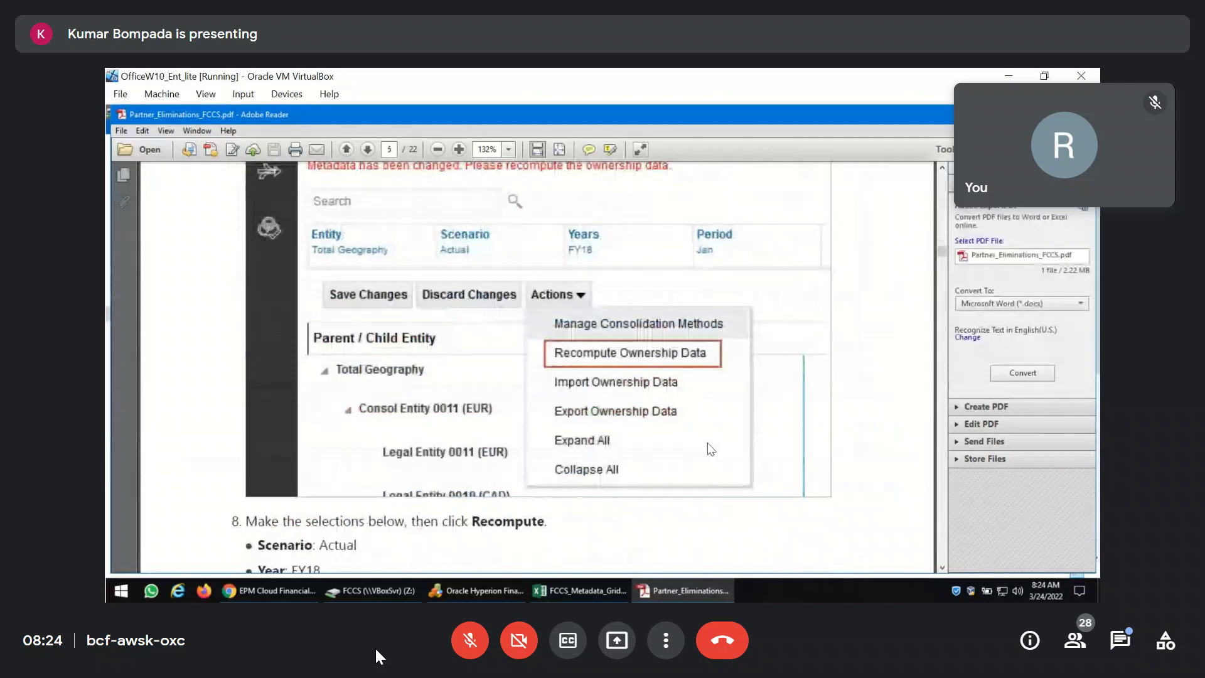
pyautogui.click(465, 652)
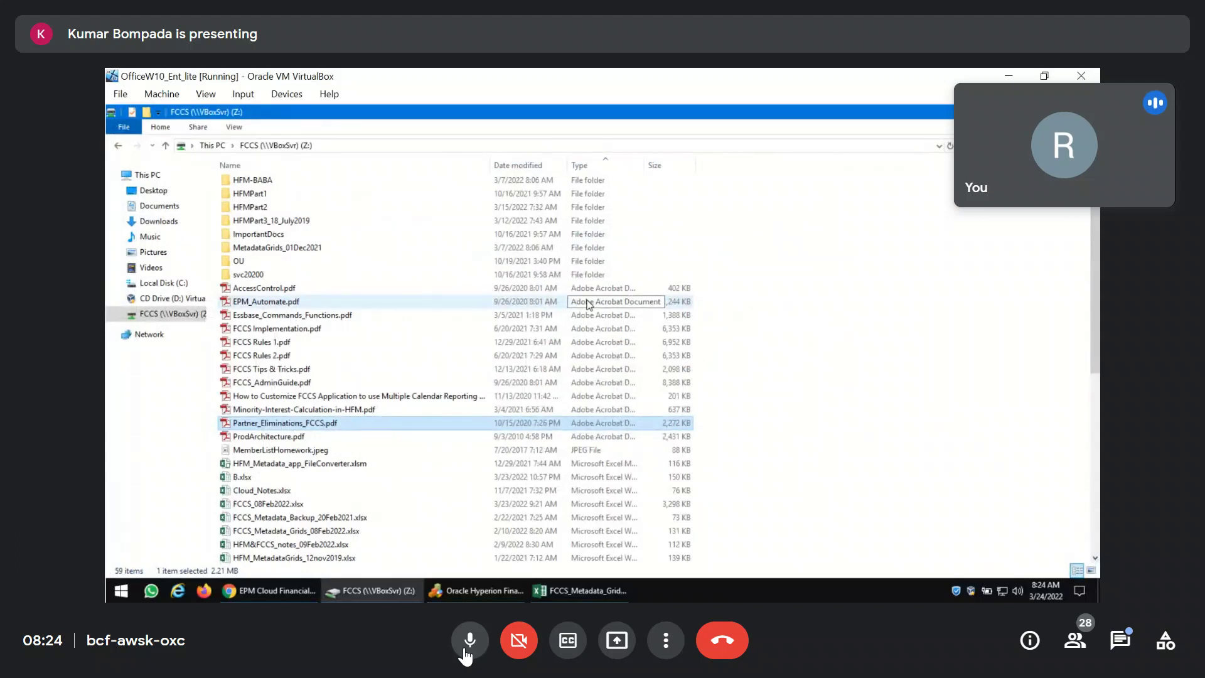
# Toggle the Meet microphone mute twice, leaving it unmuted.
pyautogui.click(465, 653)
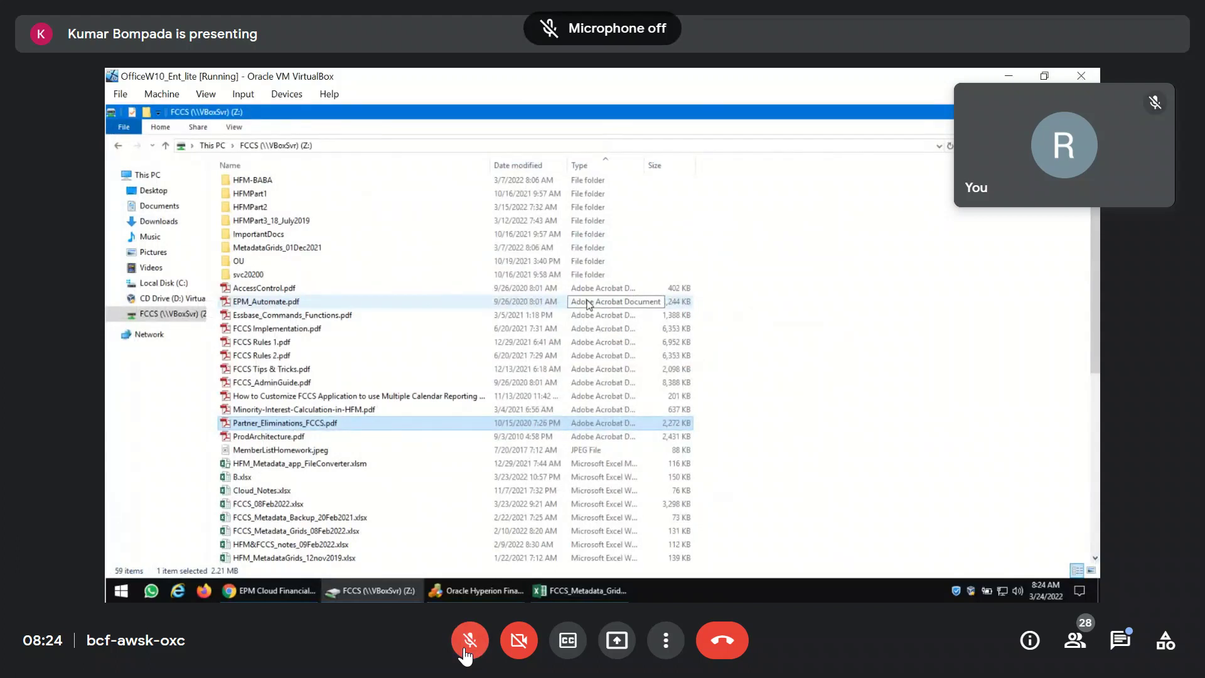
pyautogui.click(465, 654)
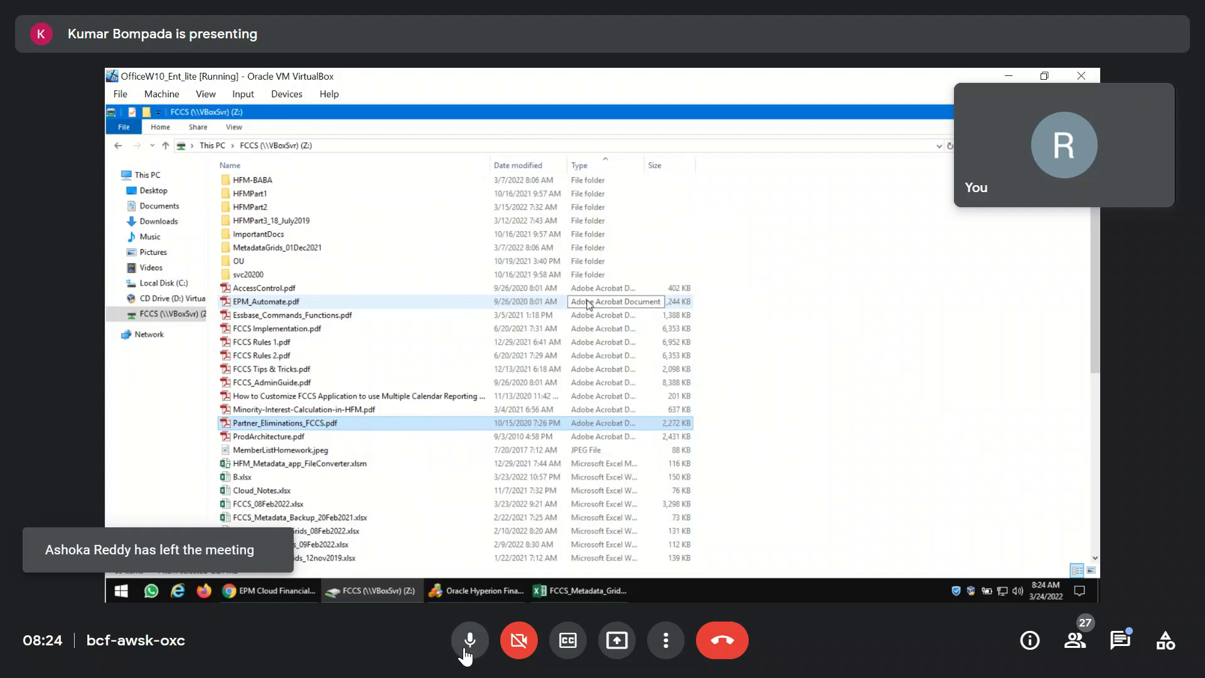
pyautogui.click(468, 640)
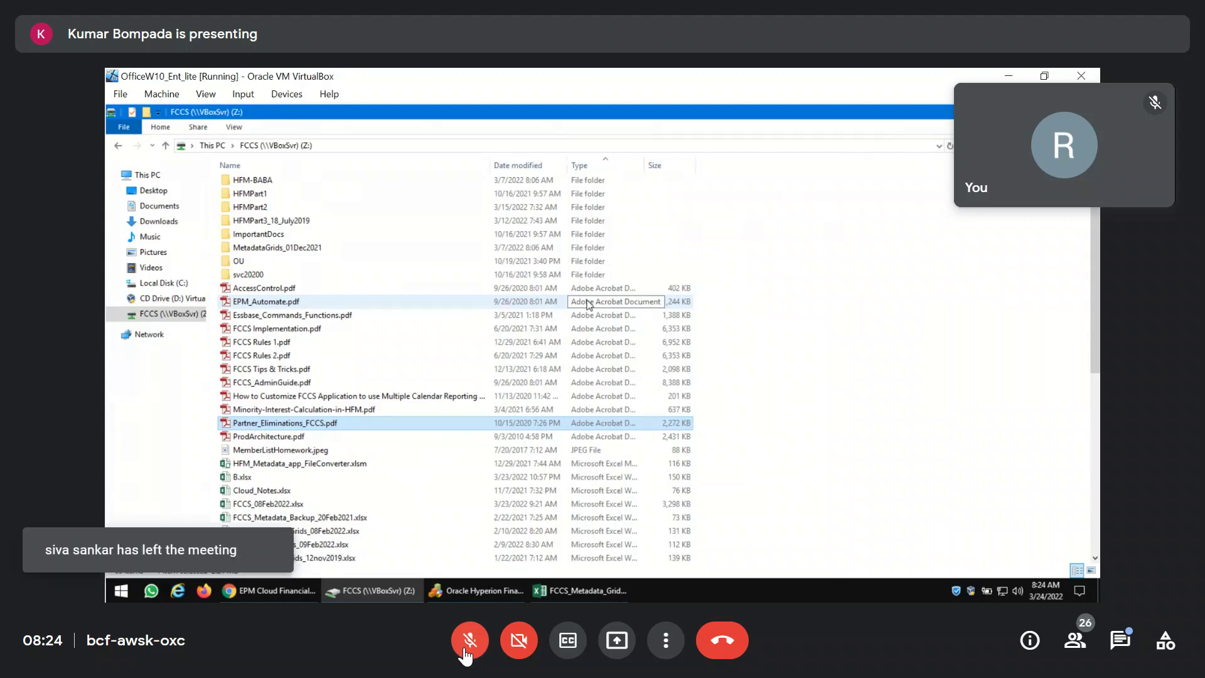
pyautogui.click(470, 641)
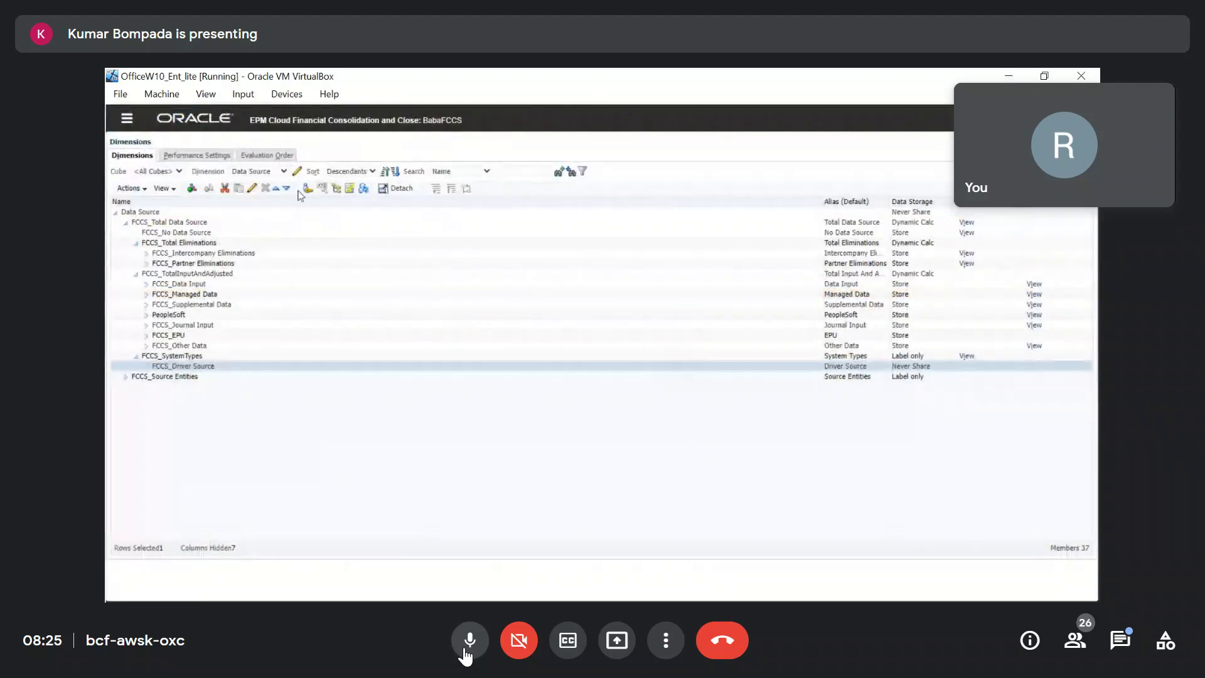
# Mute the microphone and select FCCS_Balance Sheet in the Account dimension tree.
pyautogui.click(465, 651)
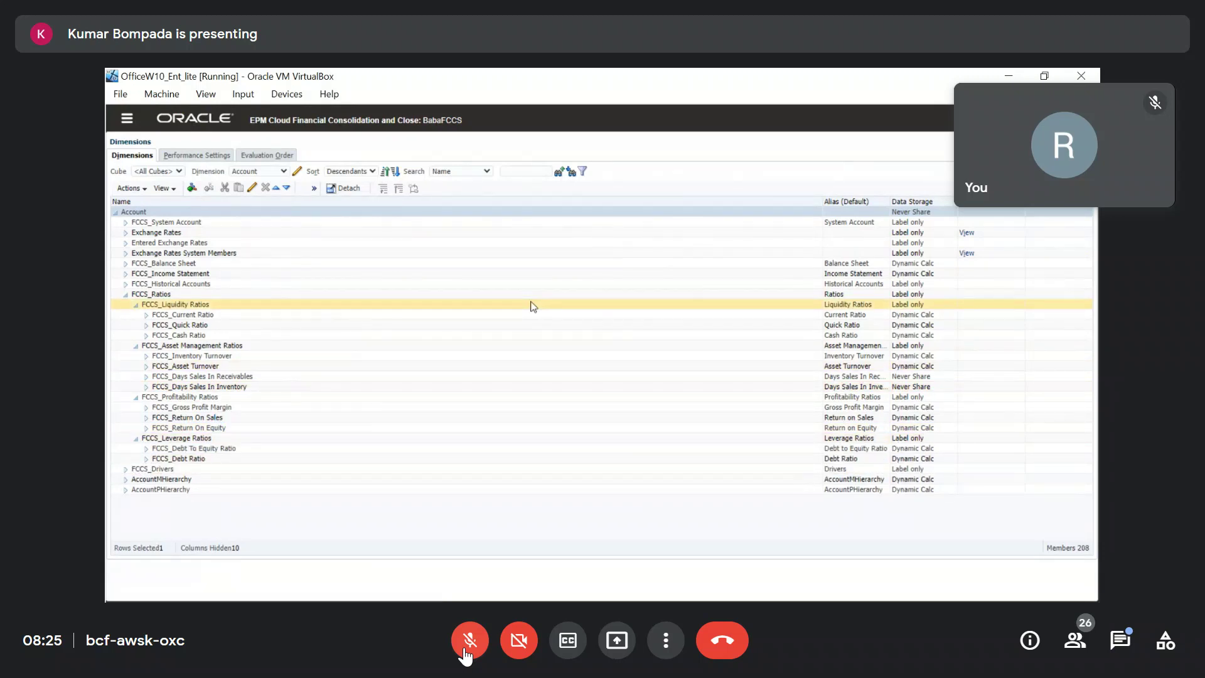
pyautogui.click(465, 653)
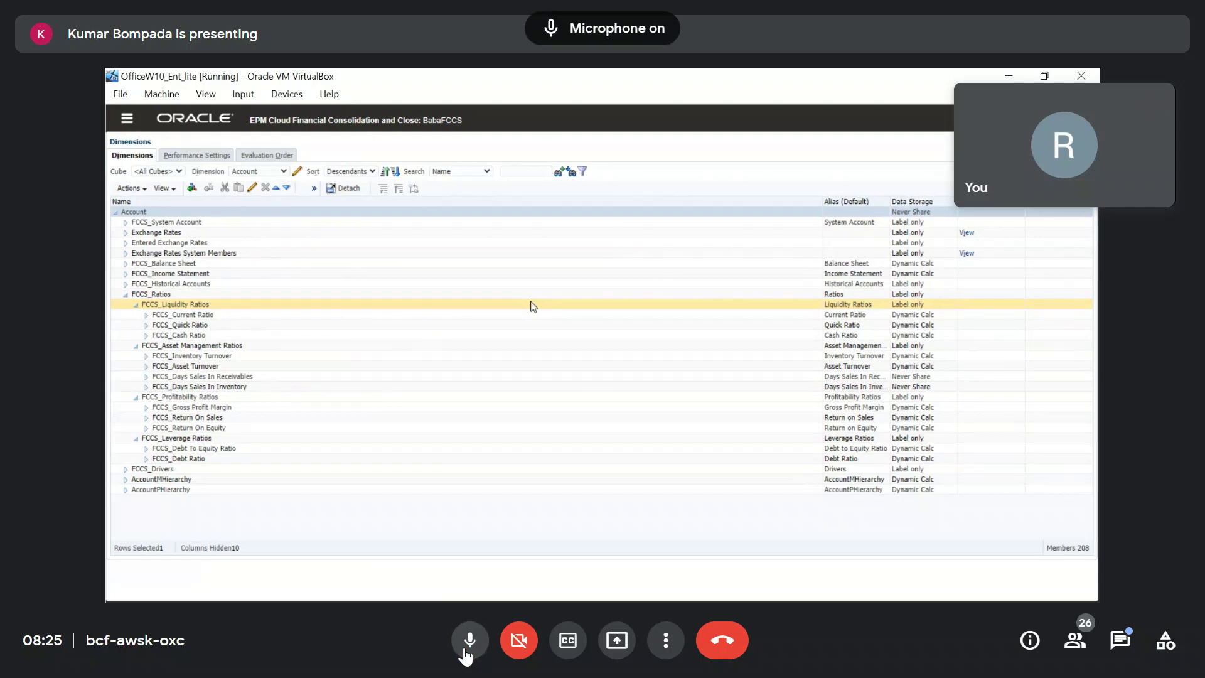
pyautogui.click(465, 653)
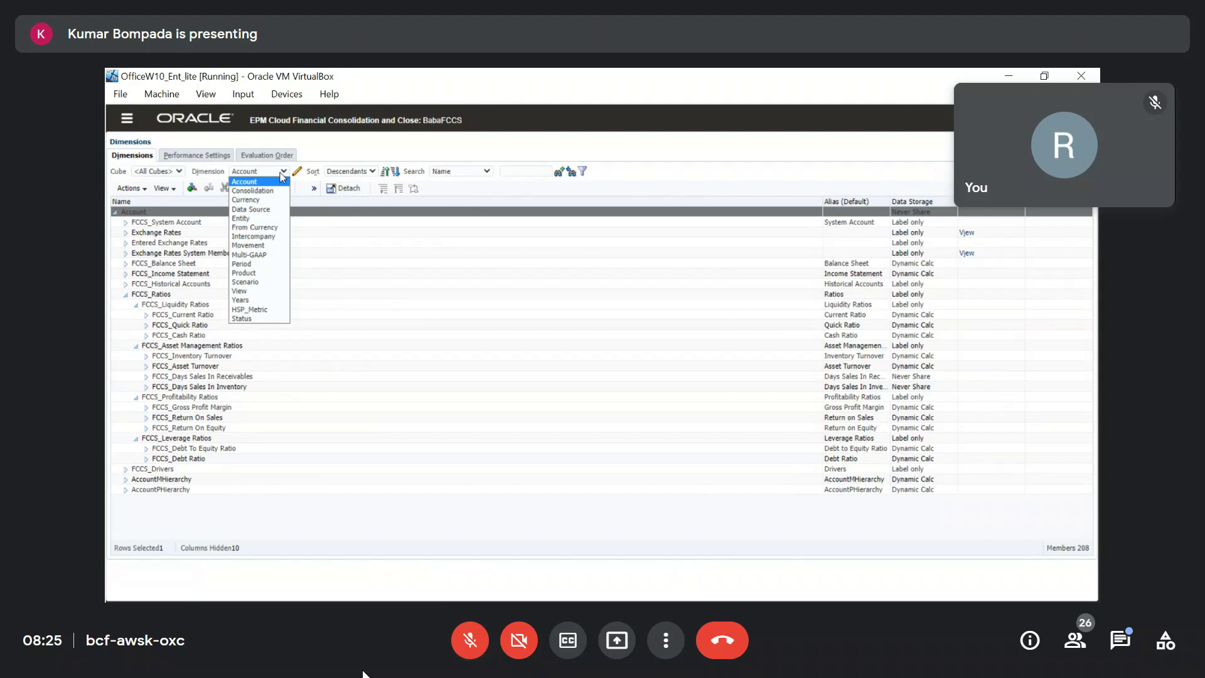
pyautogui.click(488, 270)
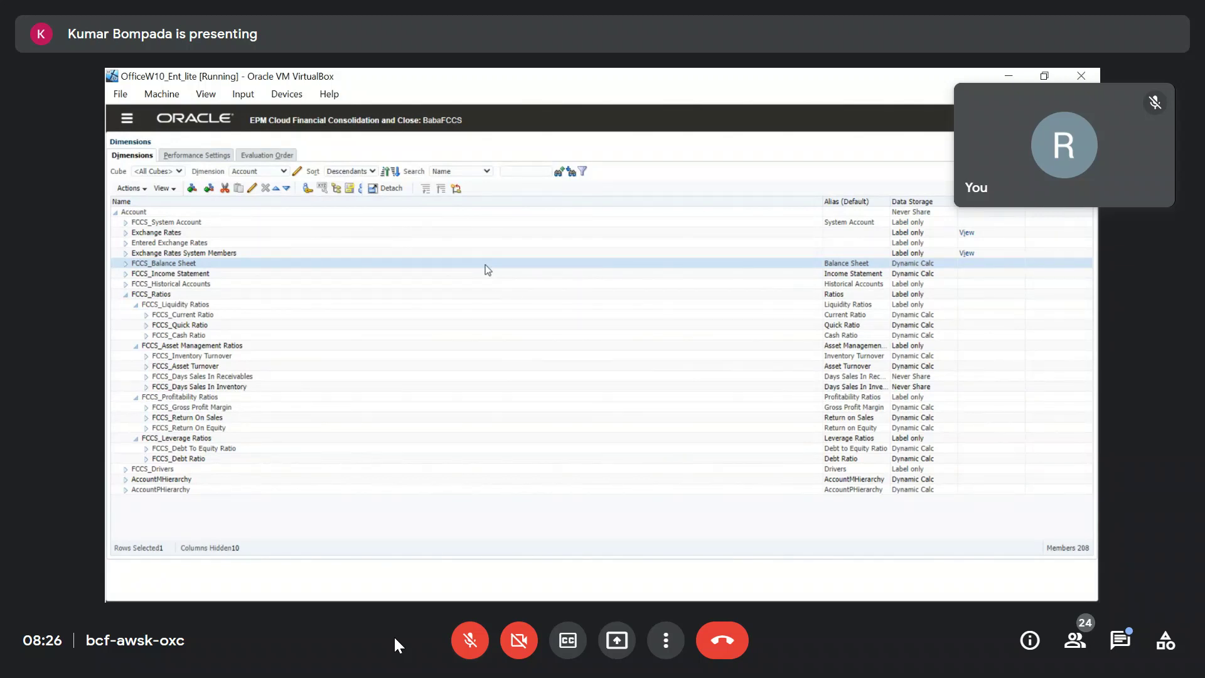
# Show the shared FCCS presentation full screen in Meet.
pyautogui.press('Escape')
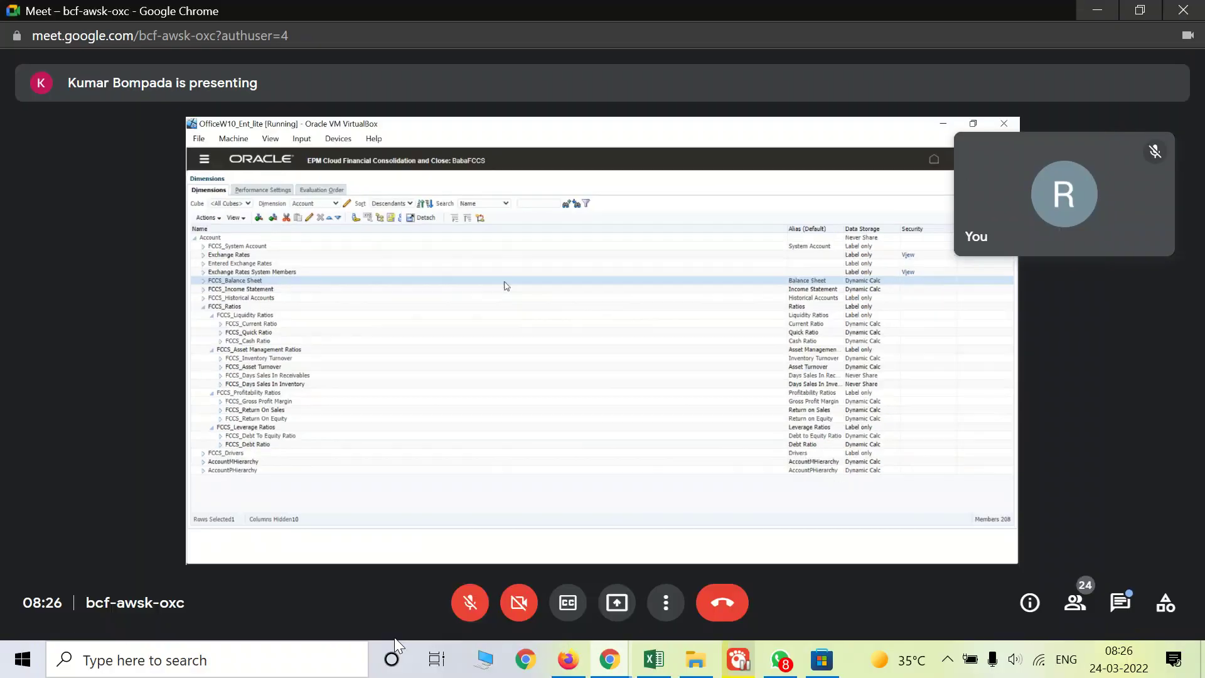
pyautogui.click(947, 662)
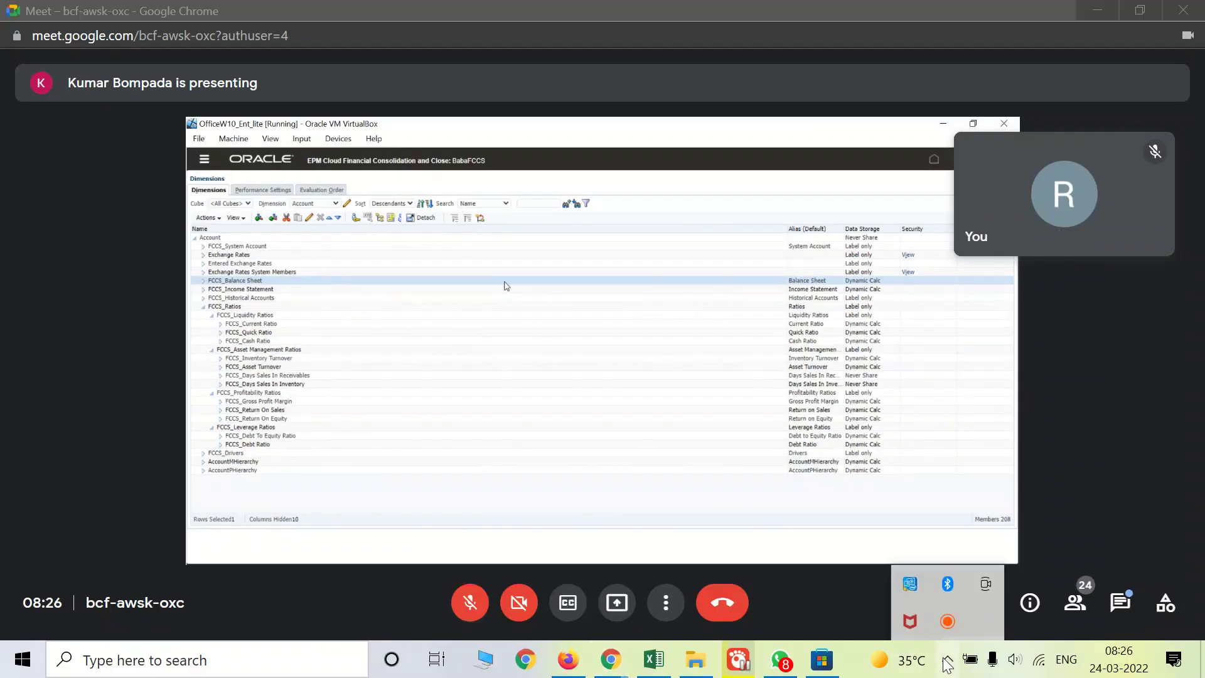
pyautogui.doubleClick(593, 464)
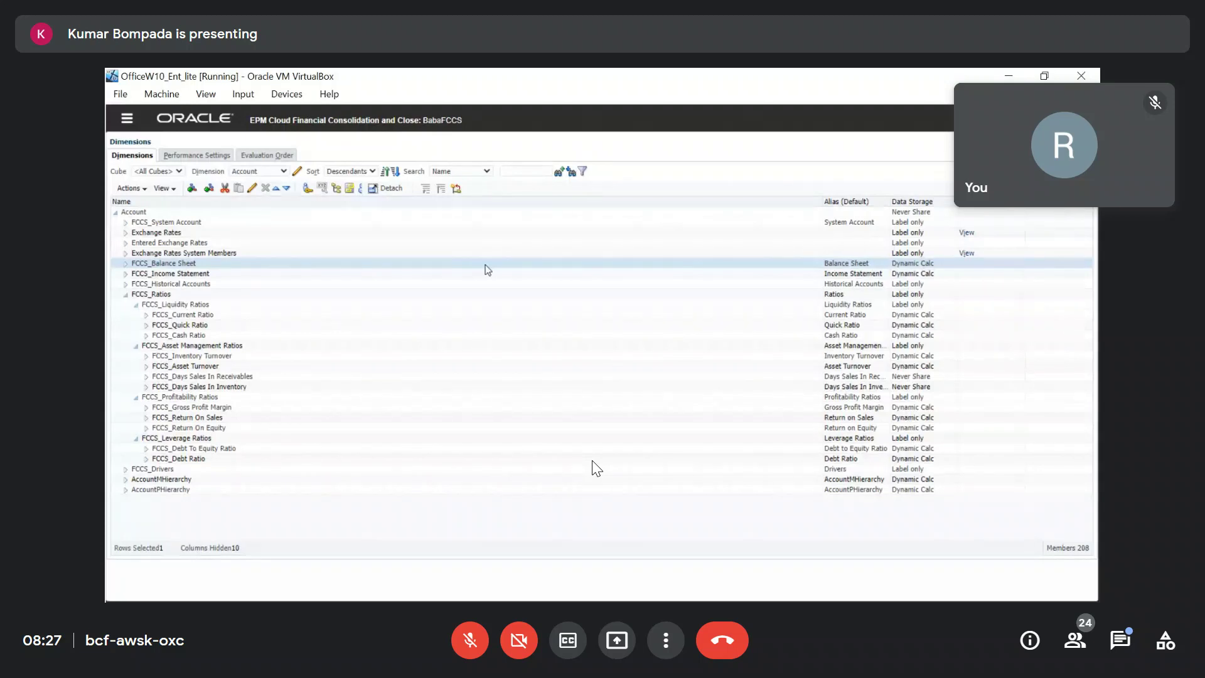
pyautogui.moveTo(670, 530)
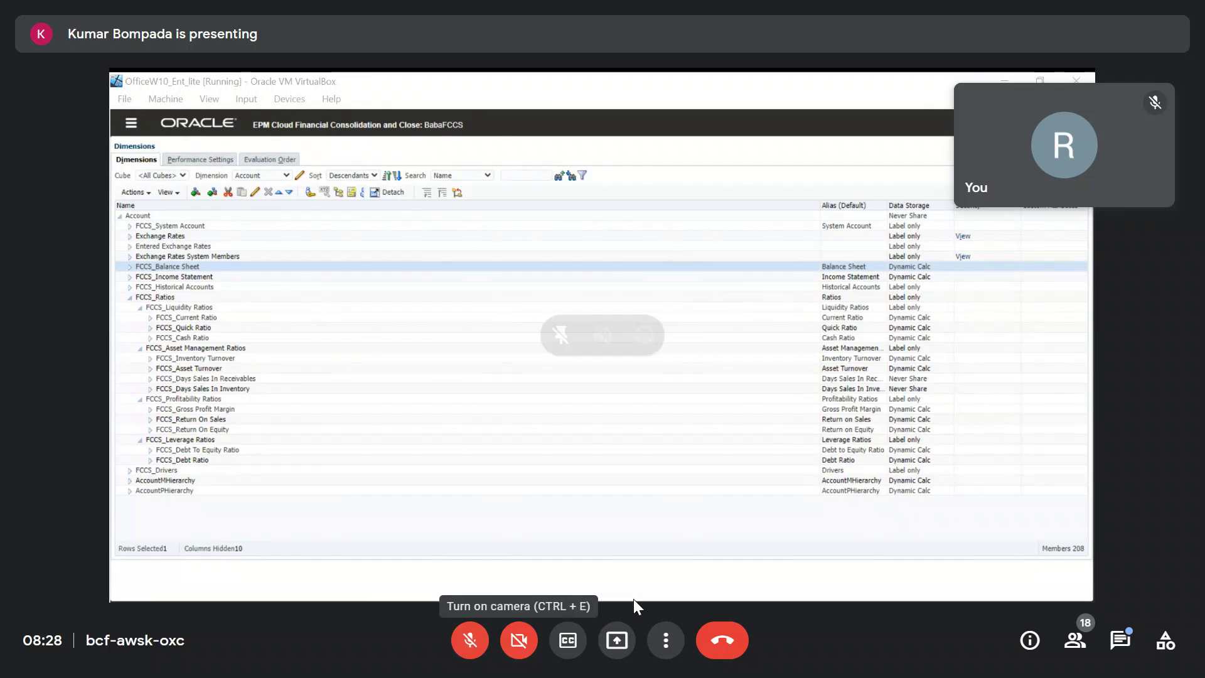
# Toggle the Google Meet microphone several times, ending unmuted.
pyautogui.click(464, 644)
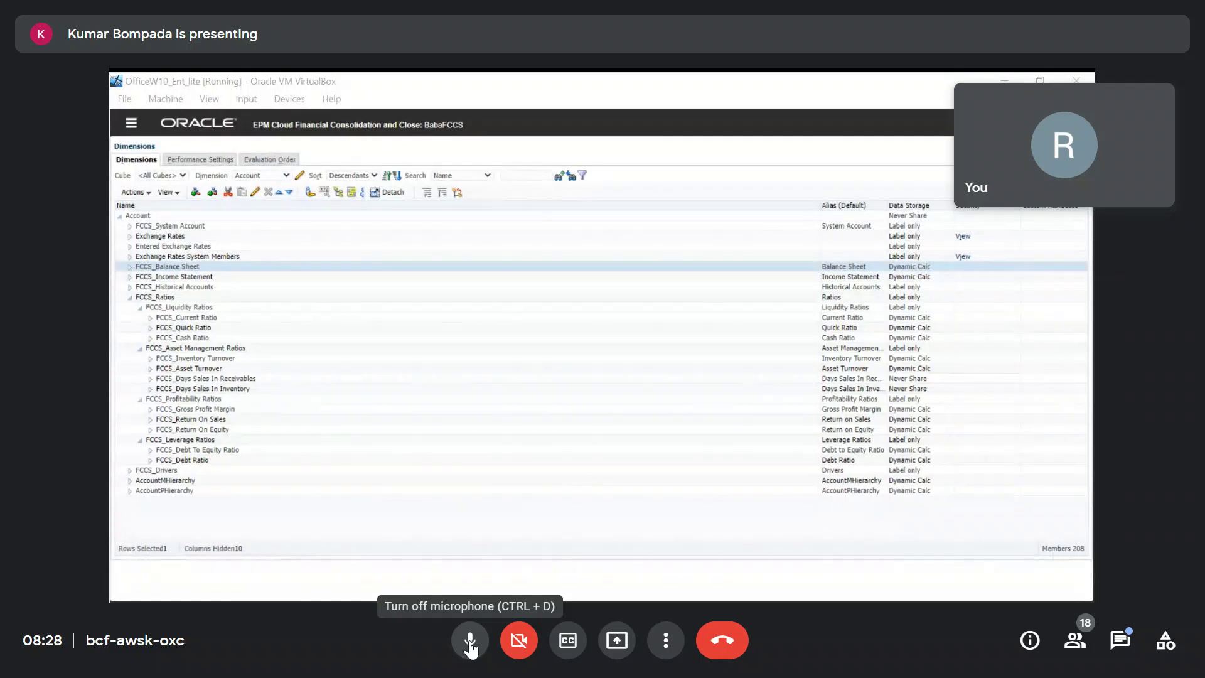
pyautogui.click(470, 647)
pyautogui.click(470, 646)
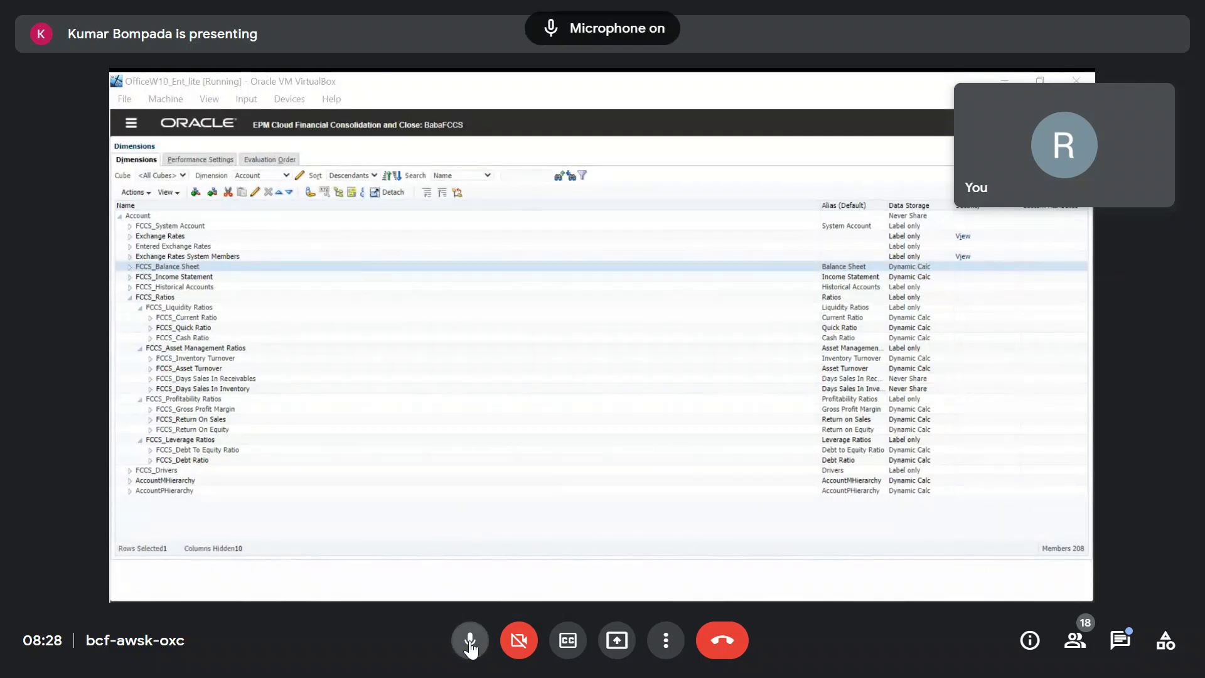
pyautogui.click(470, 646)
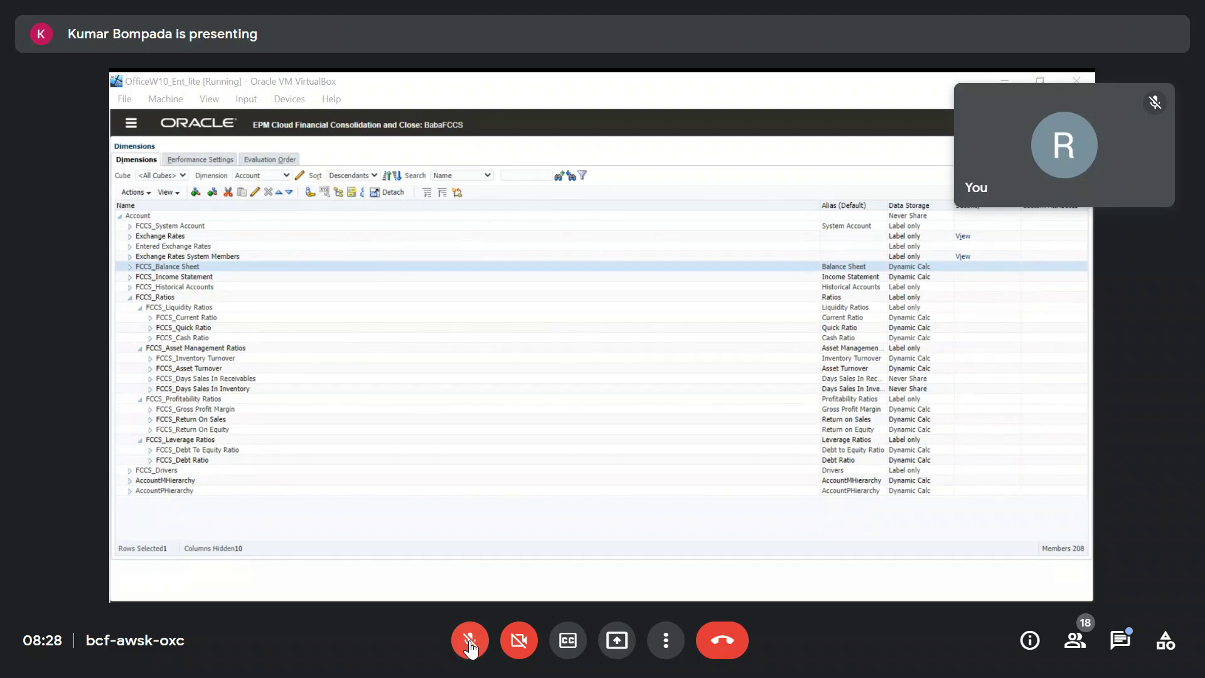
pyautogui.click(470, 647)
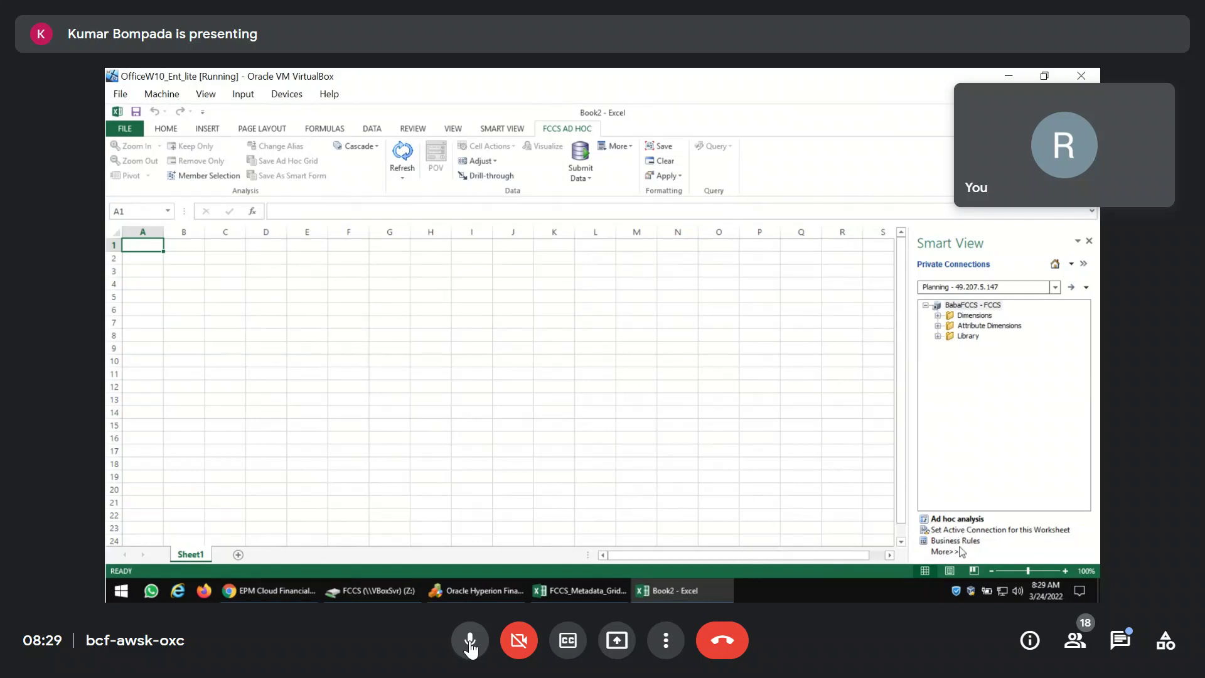
# Start a Smart View ad hoc analysis on the Consol plan type and open Query Designer.
pyautogui.click(949, 521)
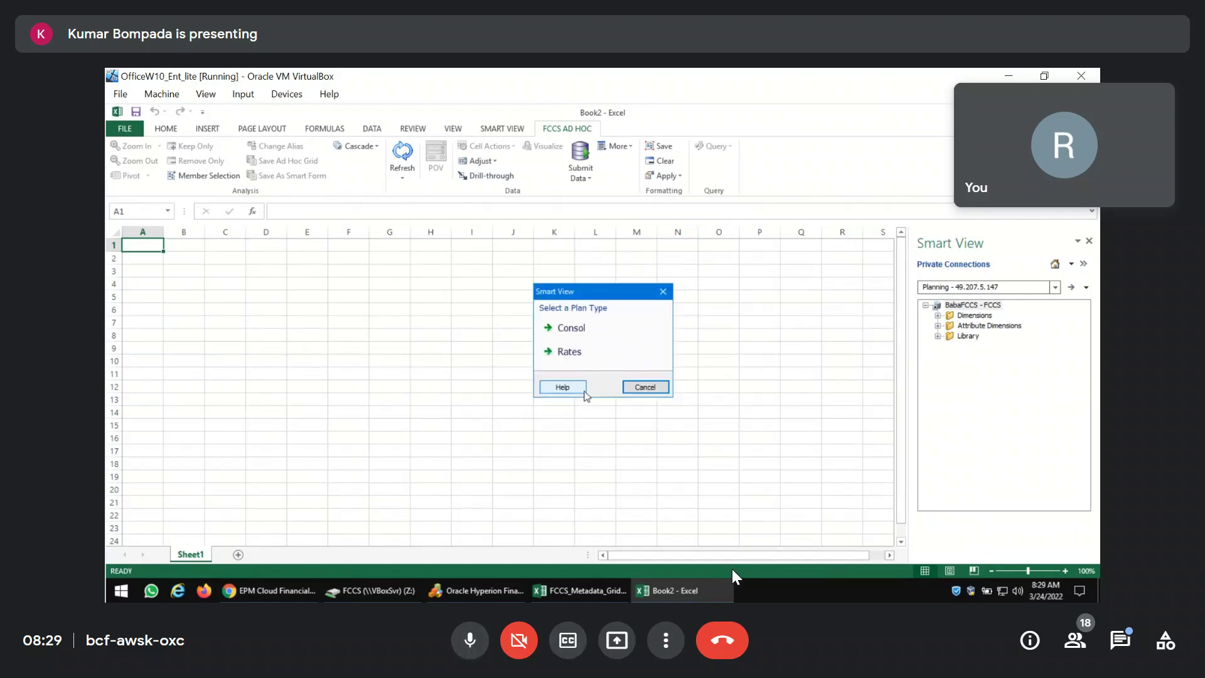
pyautogui.doubleClick(592, 341)
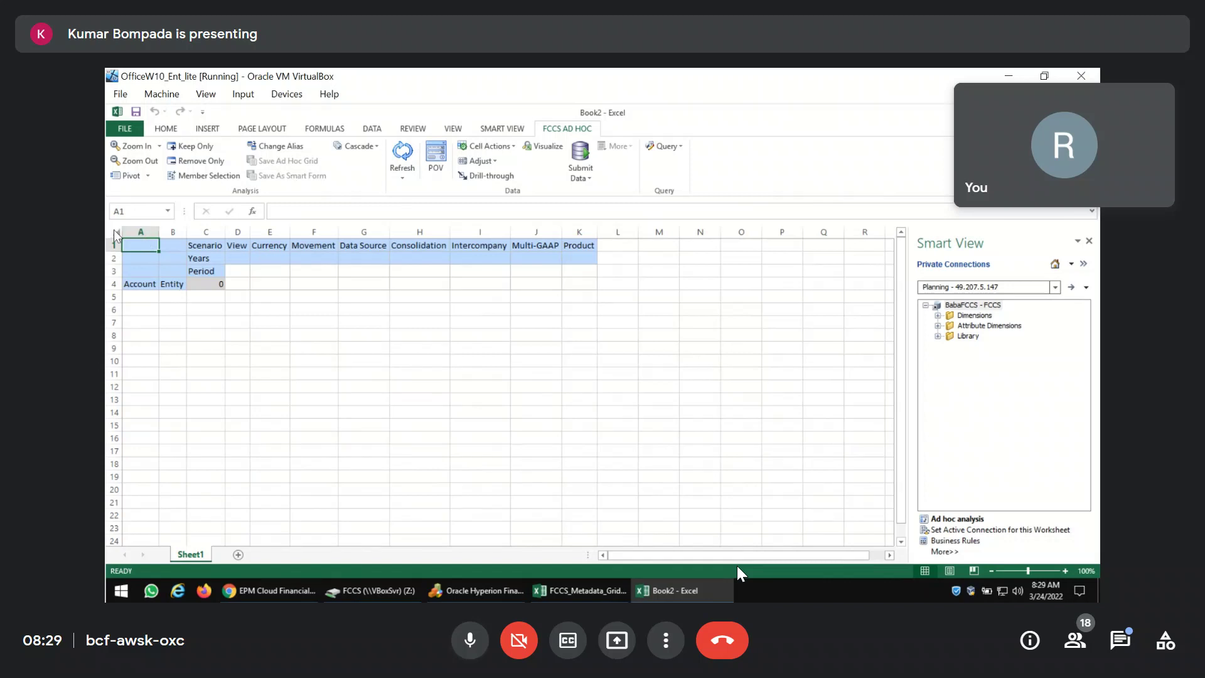
pyautogui.click(664, 149)
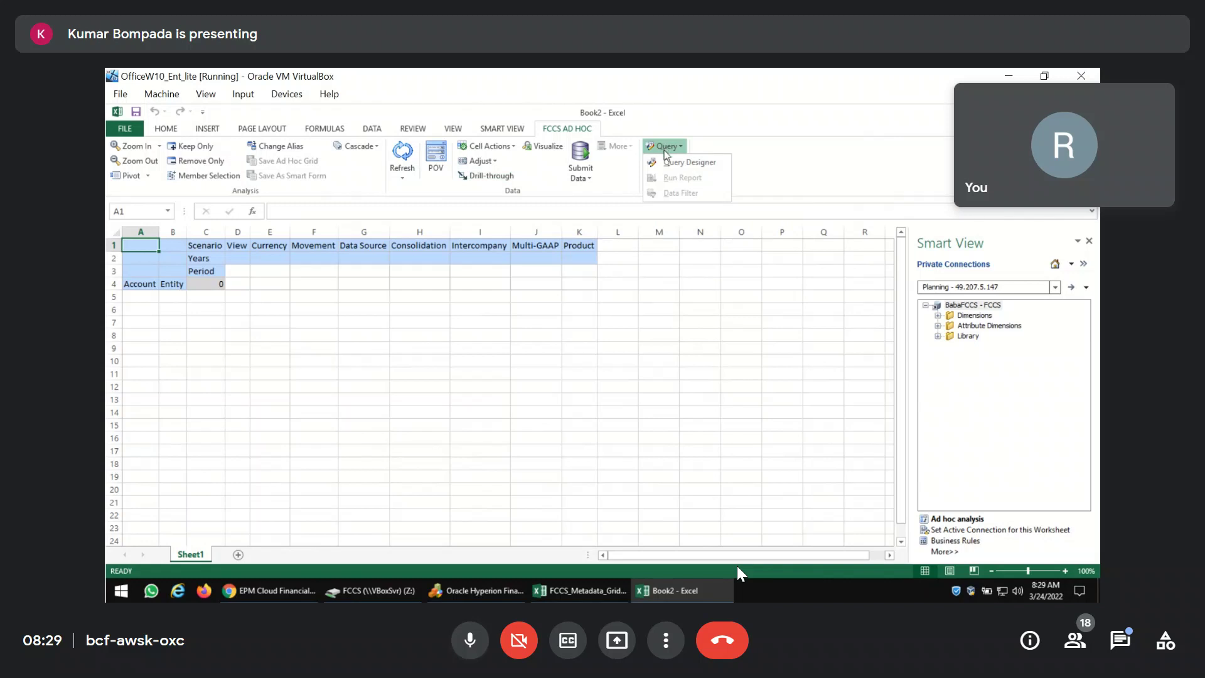
pyautogui.click(666, 160)
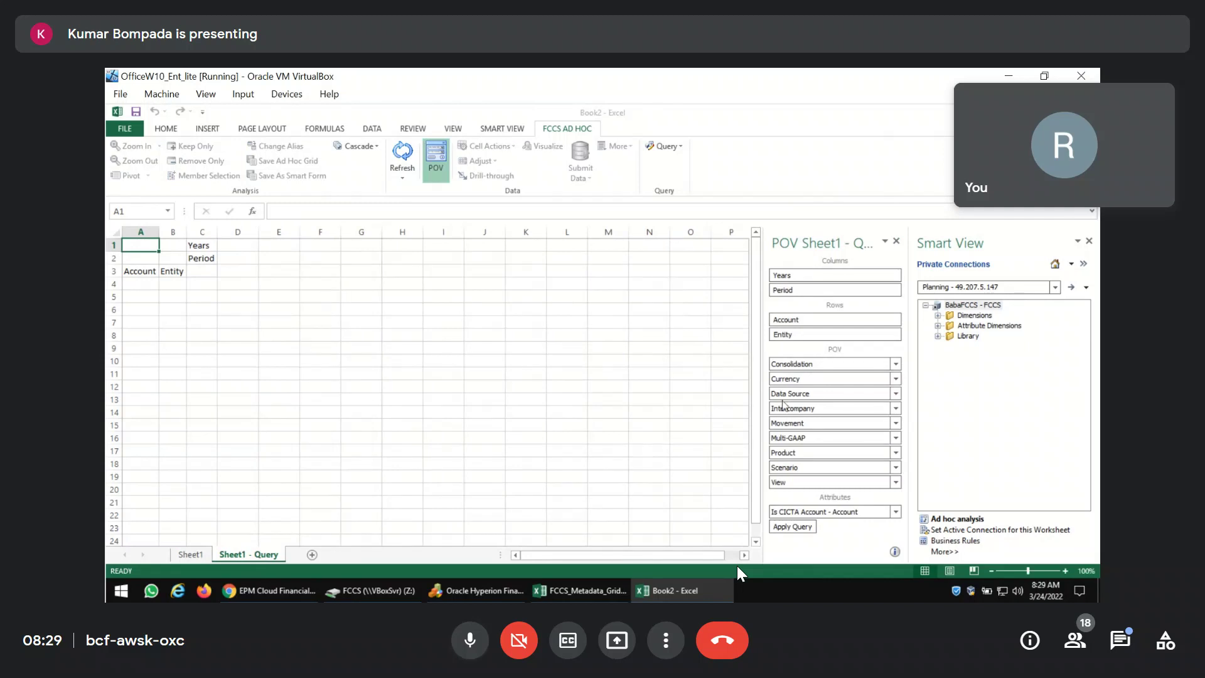
# Apply the Years, Period, Account and Entity query from the designer to the sheet.
pyautogui.click(804, 530)
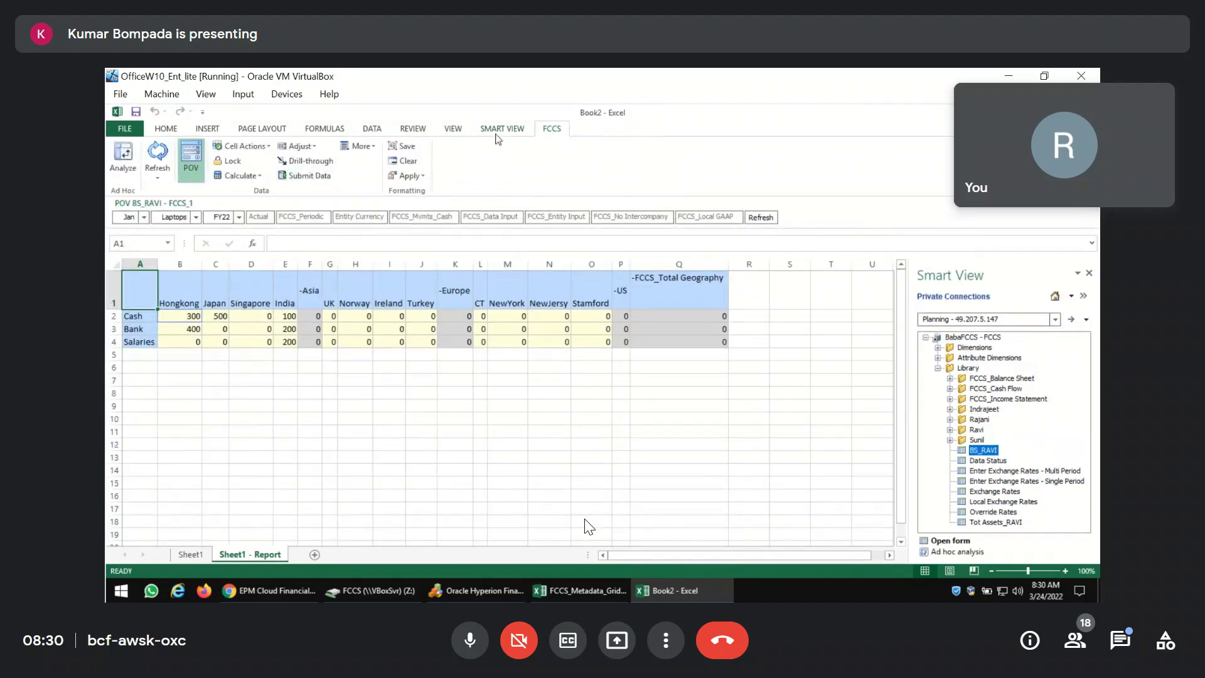
# Switch between the SMART VIEW and FCCS ribbon tabs, then exit Meet full screen.
pyautogui.click(497, 135)
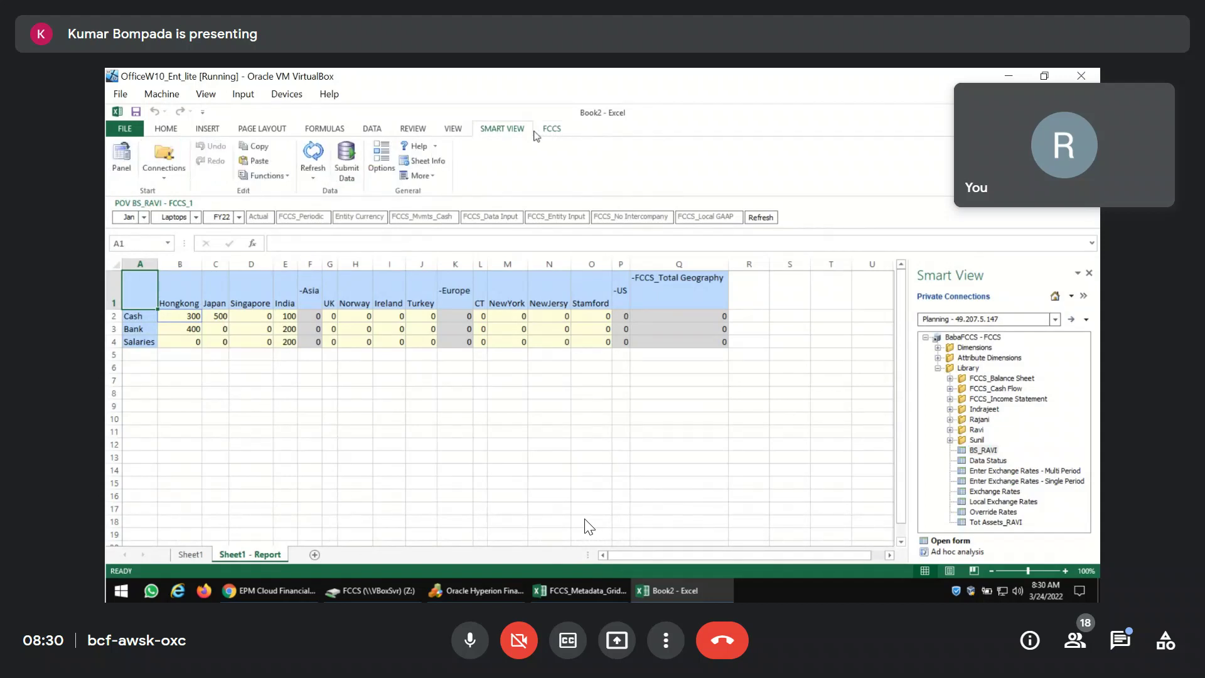
pyautogui.click(549, 132)
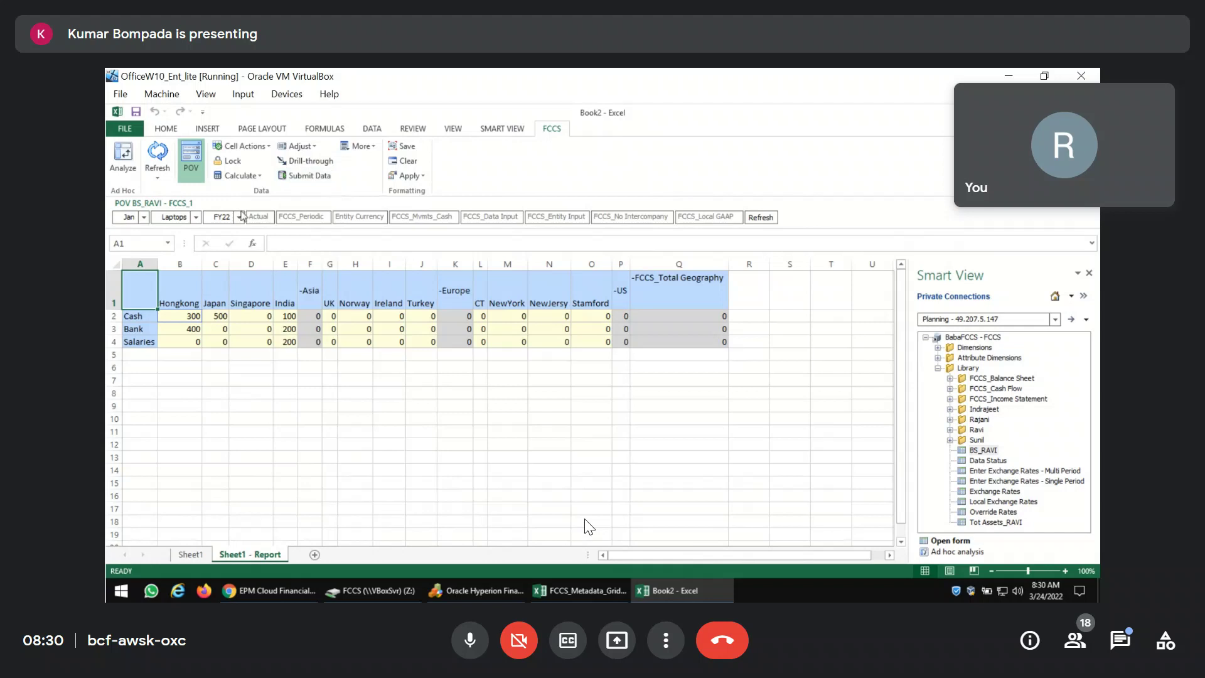
pyautogui.click(493, 133)
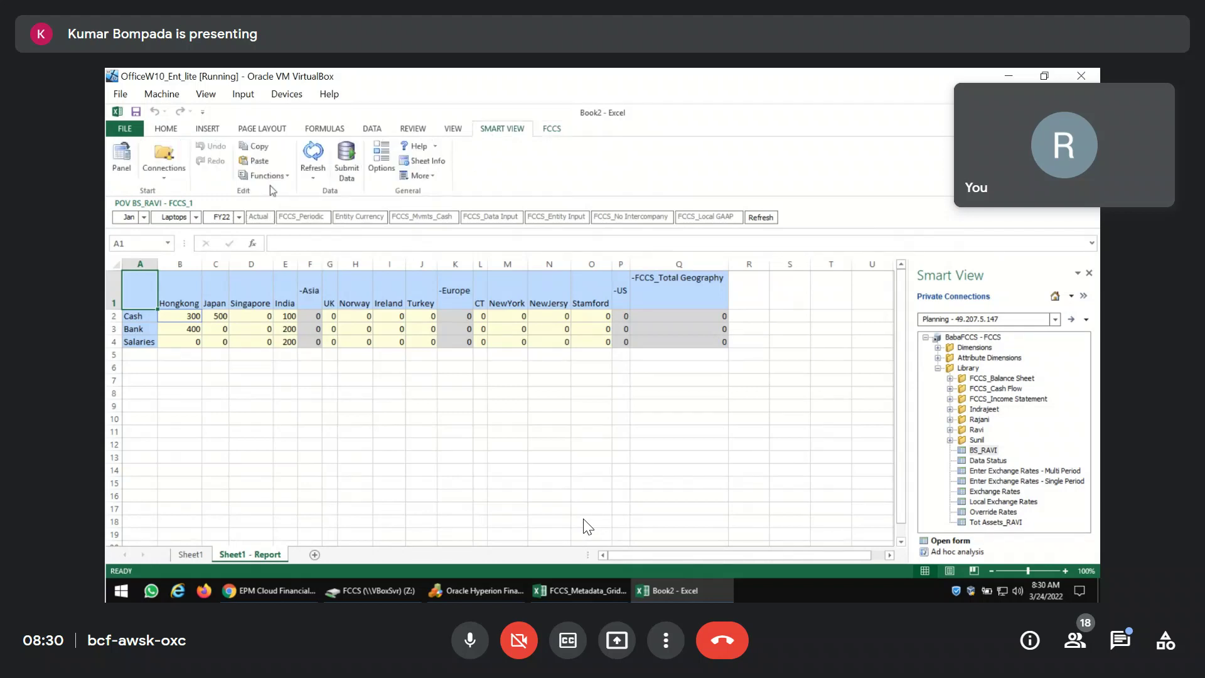
pyautogui.click(551, 133)
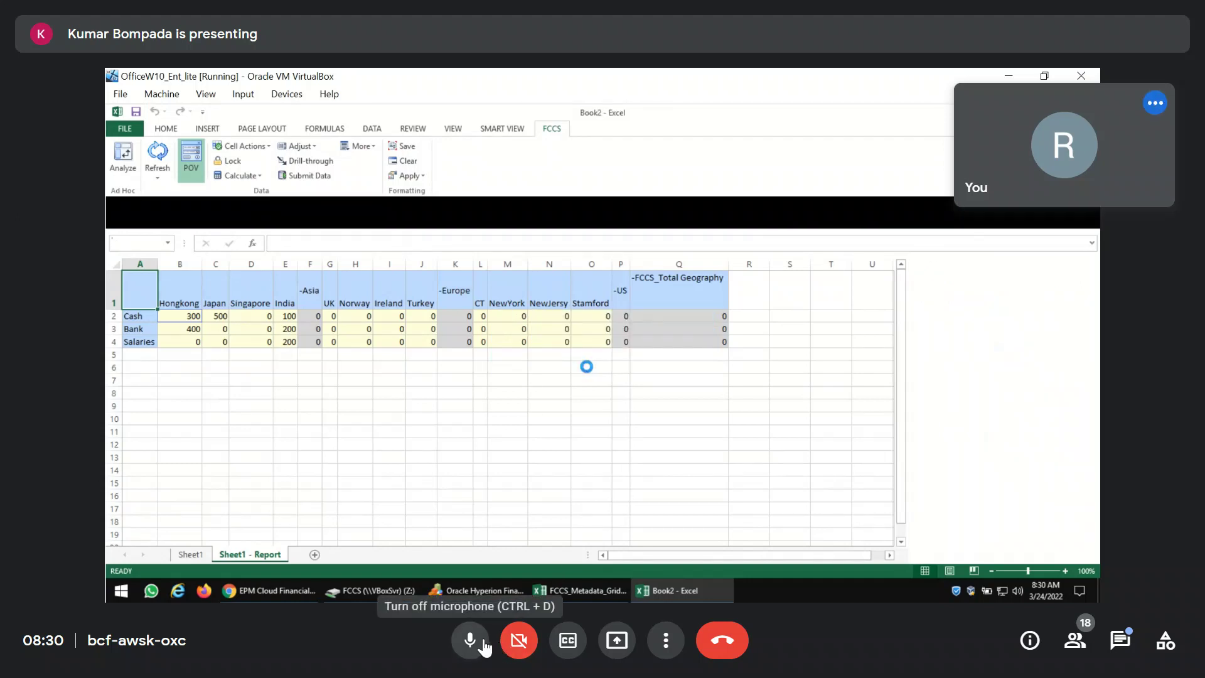
pyautogui.press('Escape')
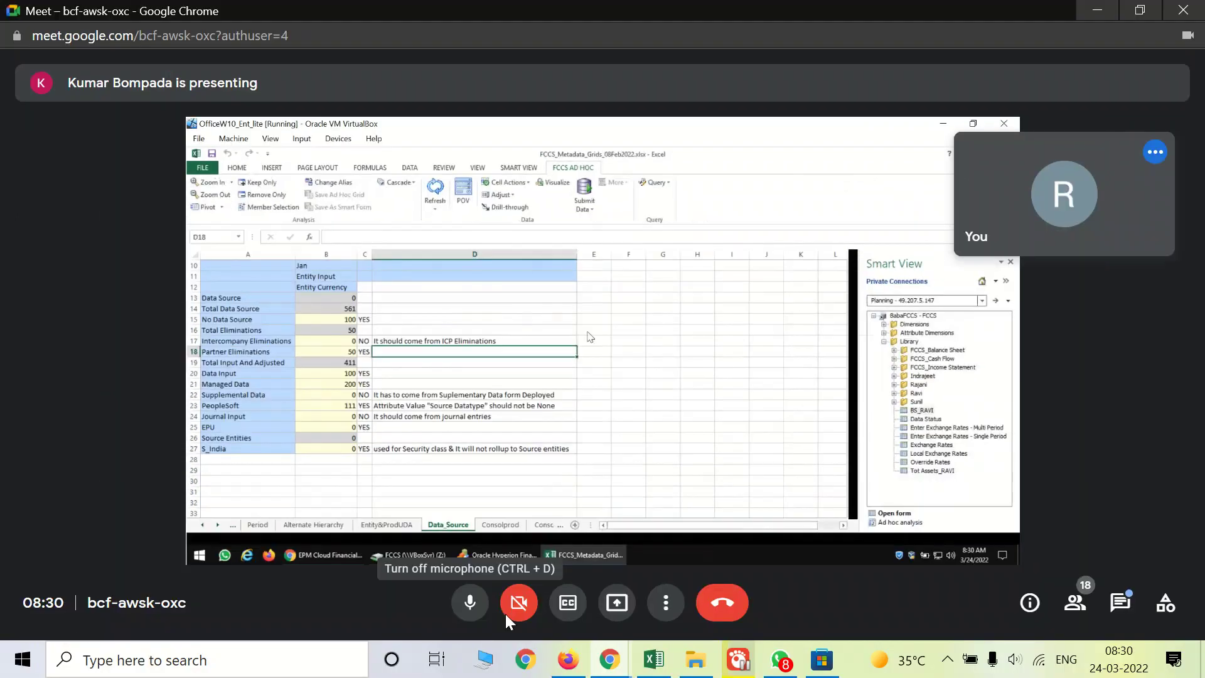
# Start the screen recorder from the hidden system tray icons and close the tray.
pyautogui.click(949, 657)
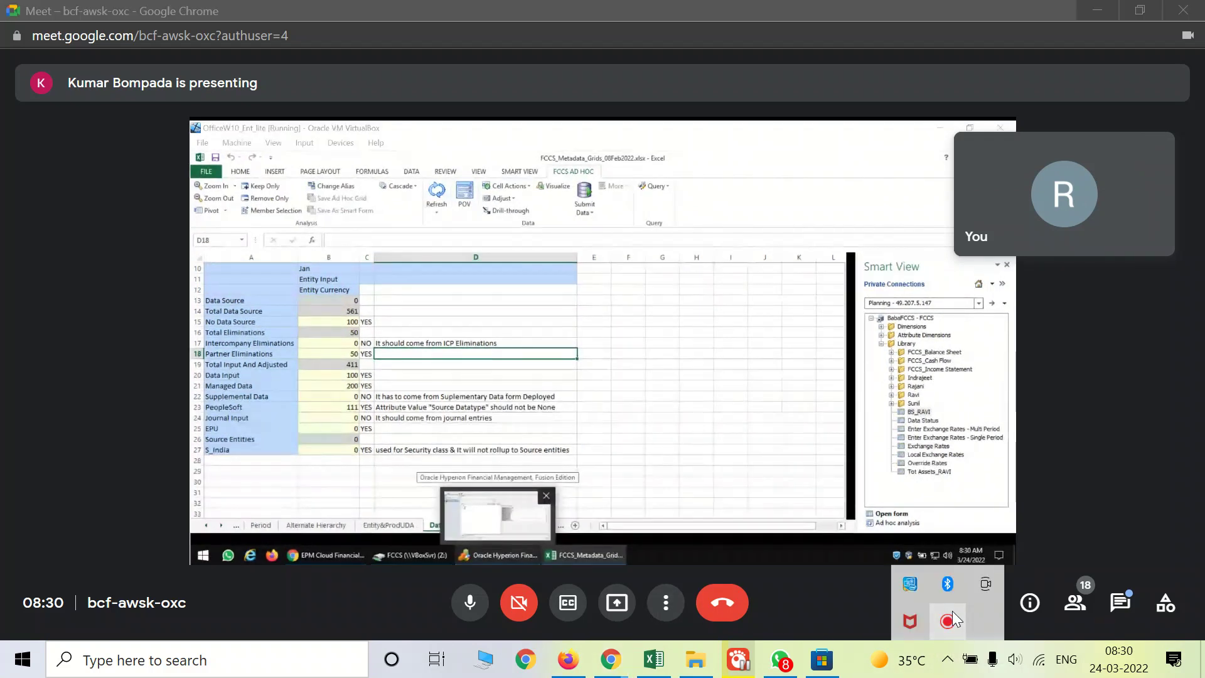
pyautogui.click(949, 620)
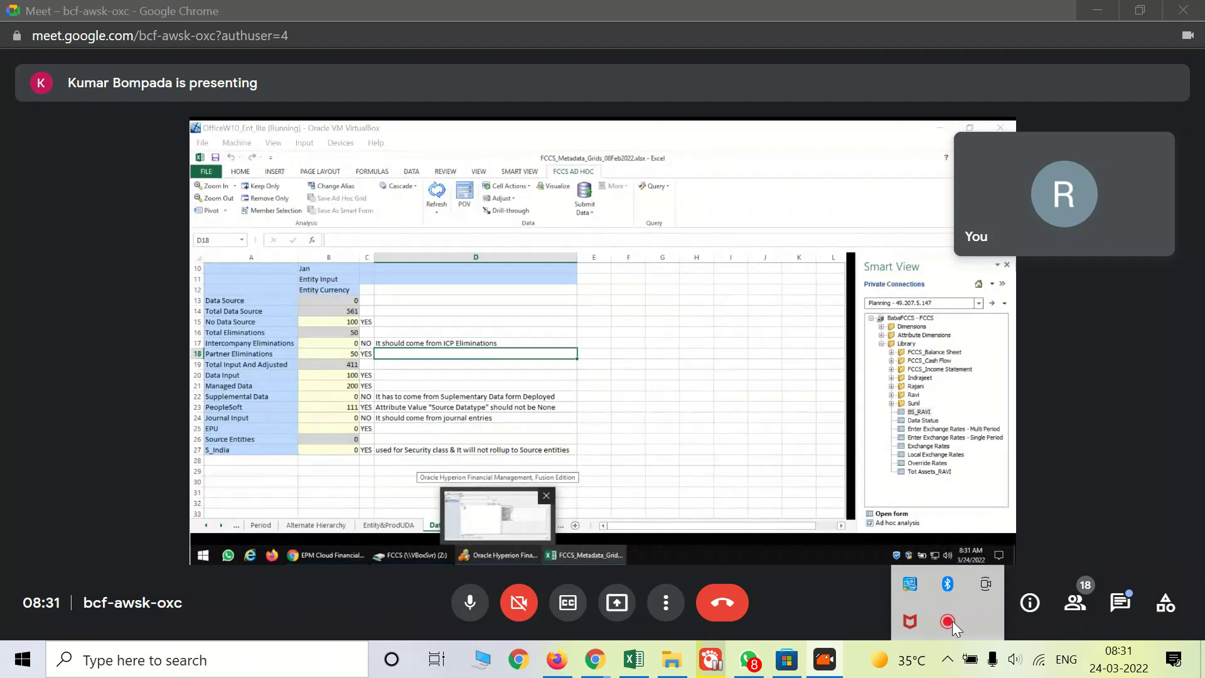
pyautogui.click(650, 424)
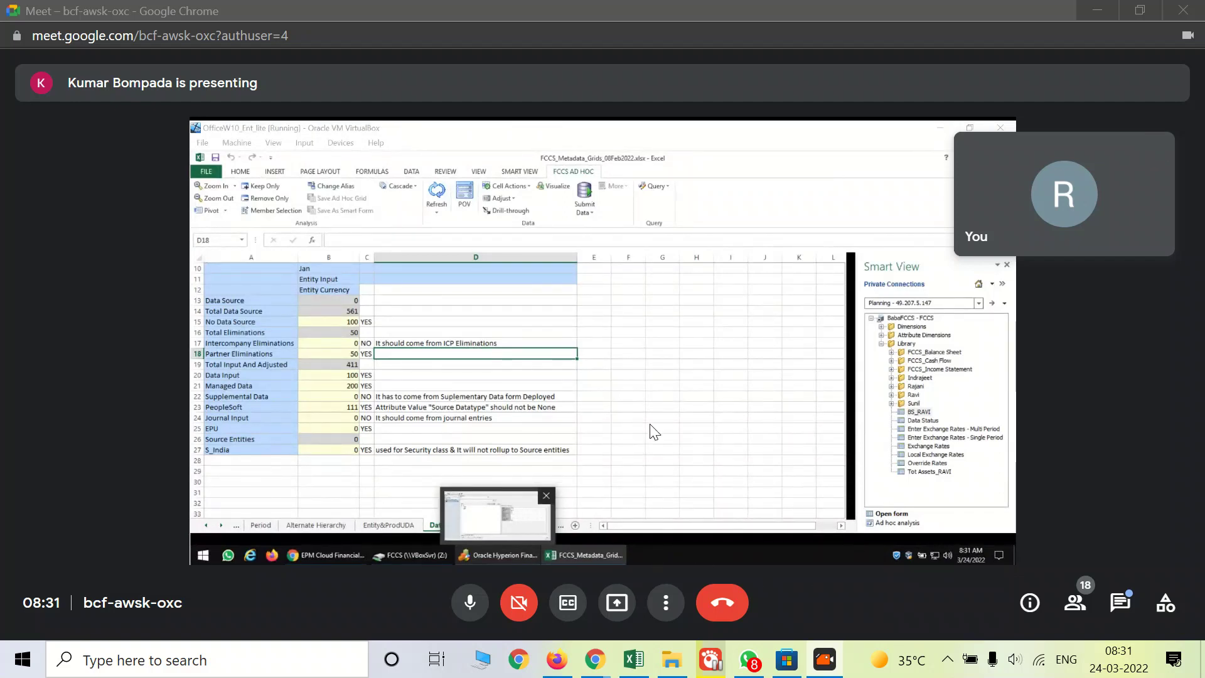